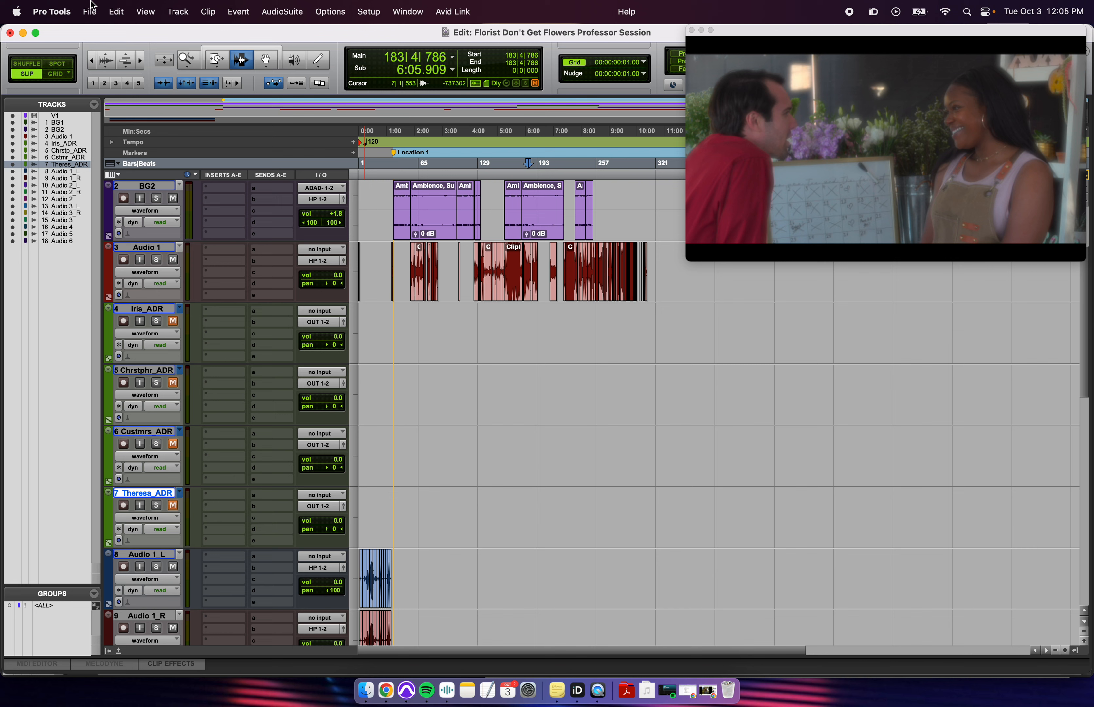
- Import the four ADR tracks from the Florists_ADR session as new tracks with default track data
left_click(91, 9)
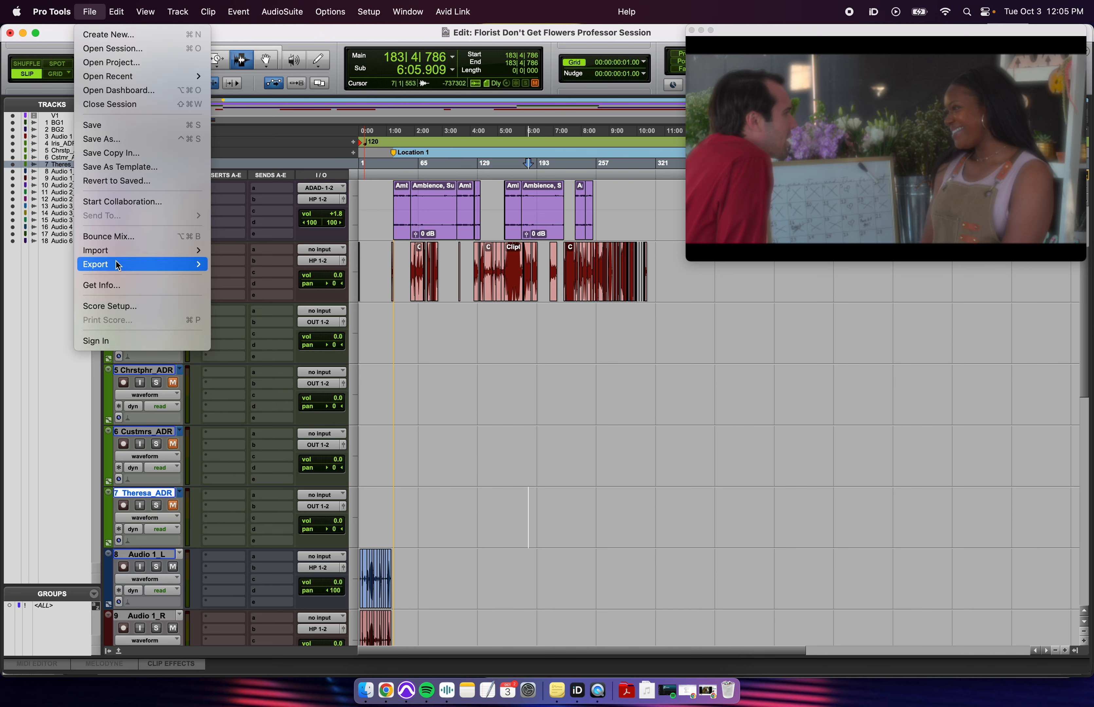
mouse_move(174, 251)
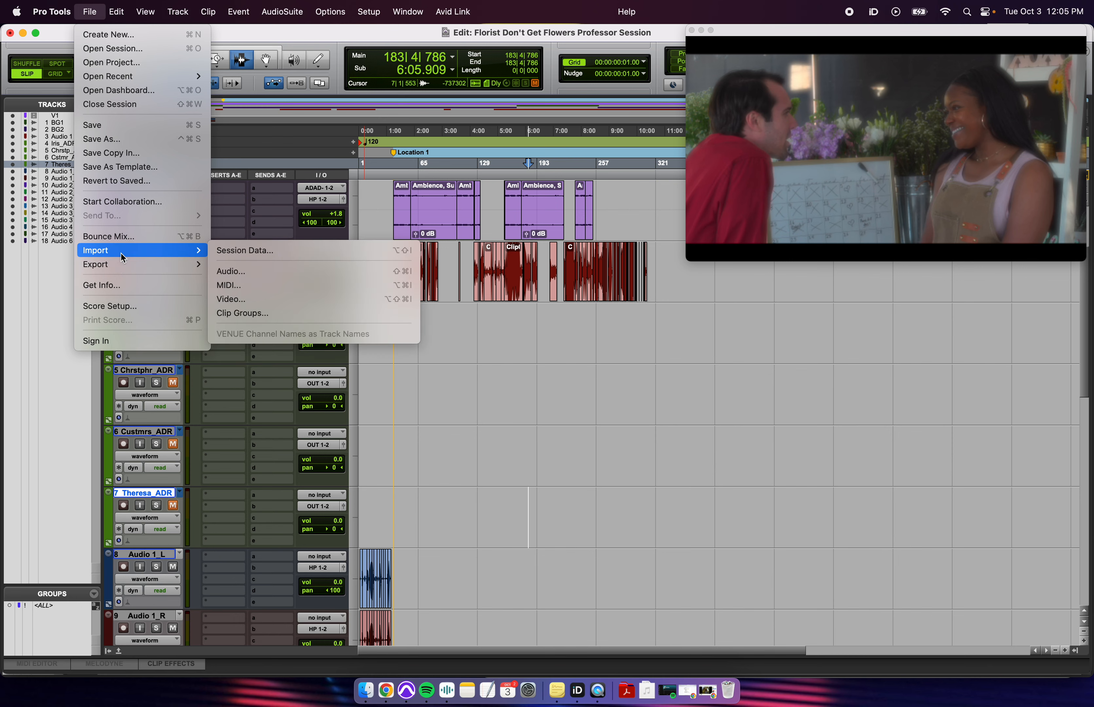
left_click(275, 251)
double_click(290, 182)
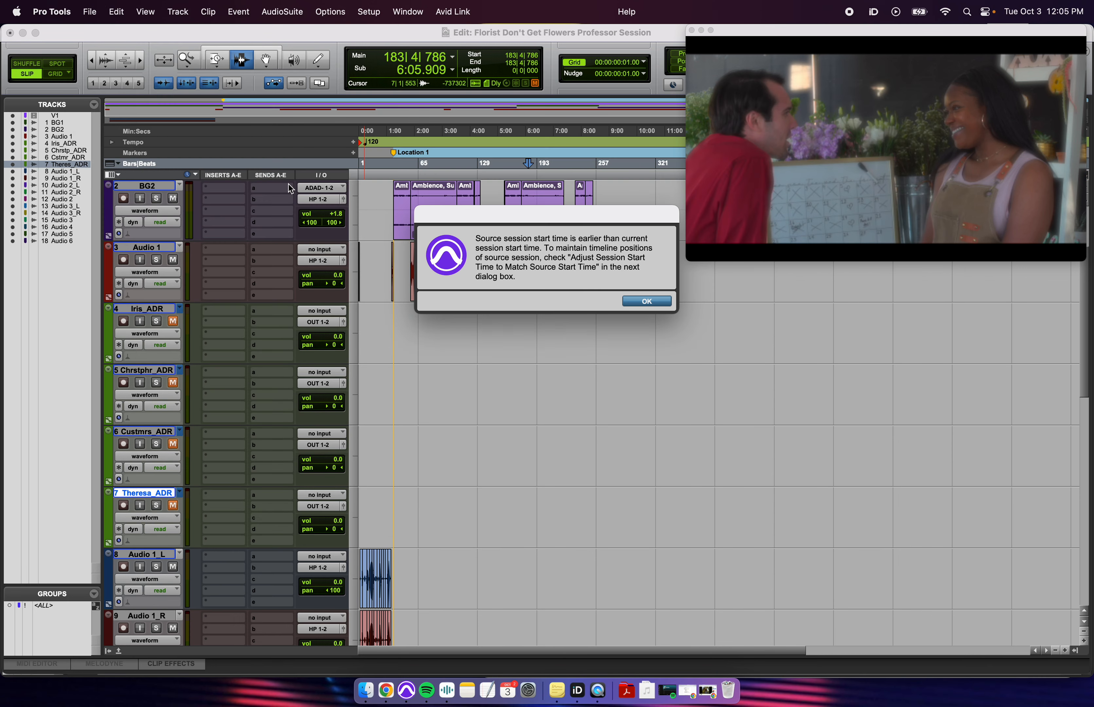
left_click(658, 301)
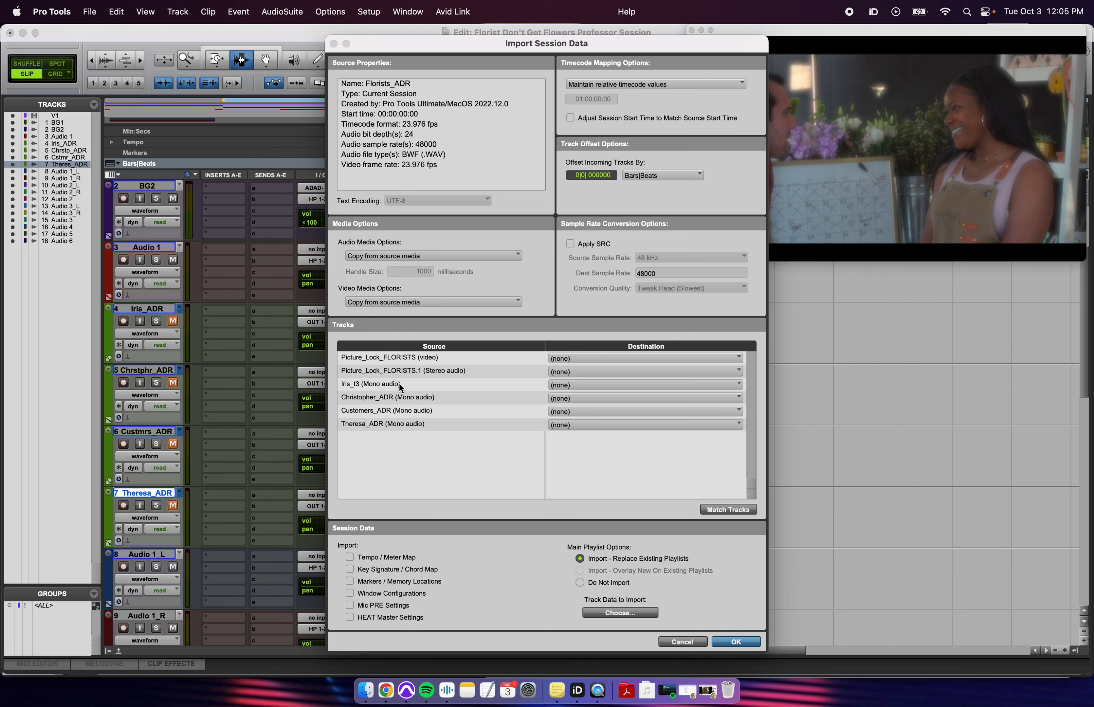
left_click_drag(399, 383, 402, 430)
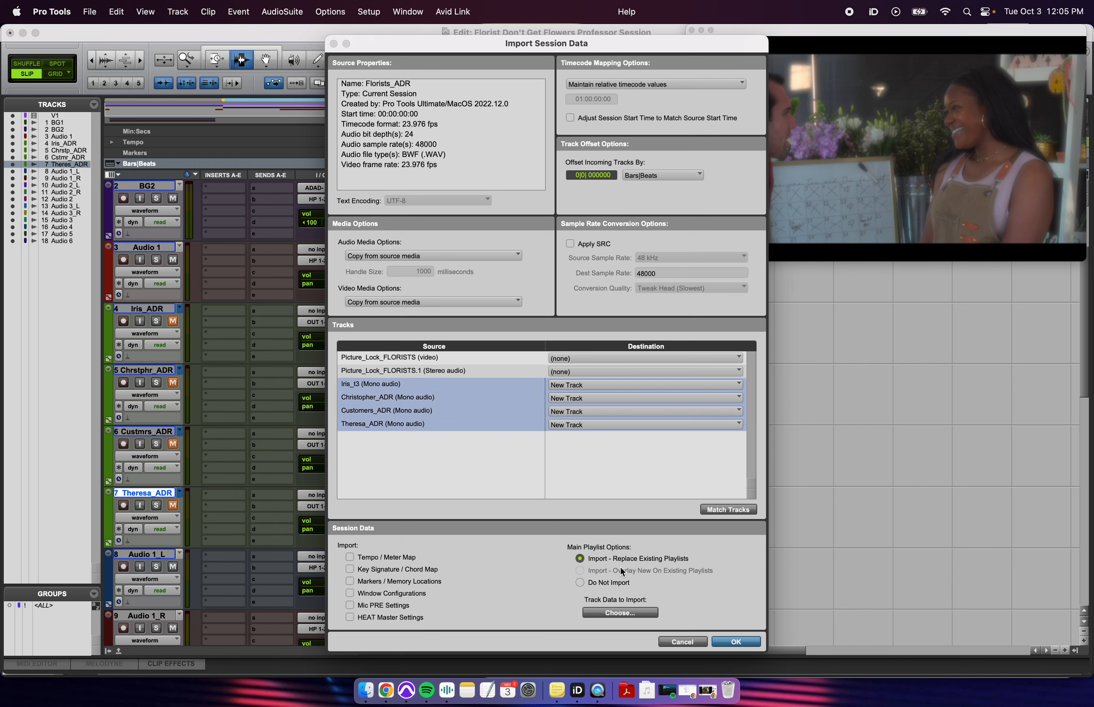
left_click(604, 611)
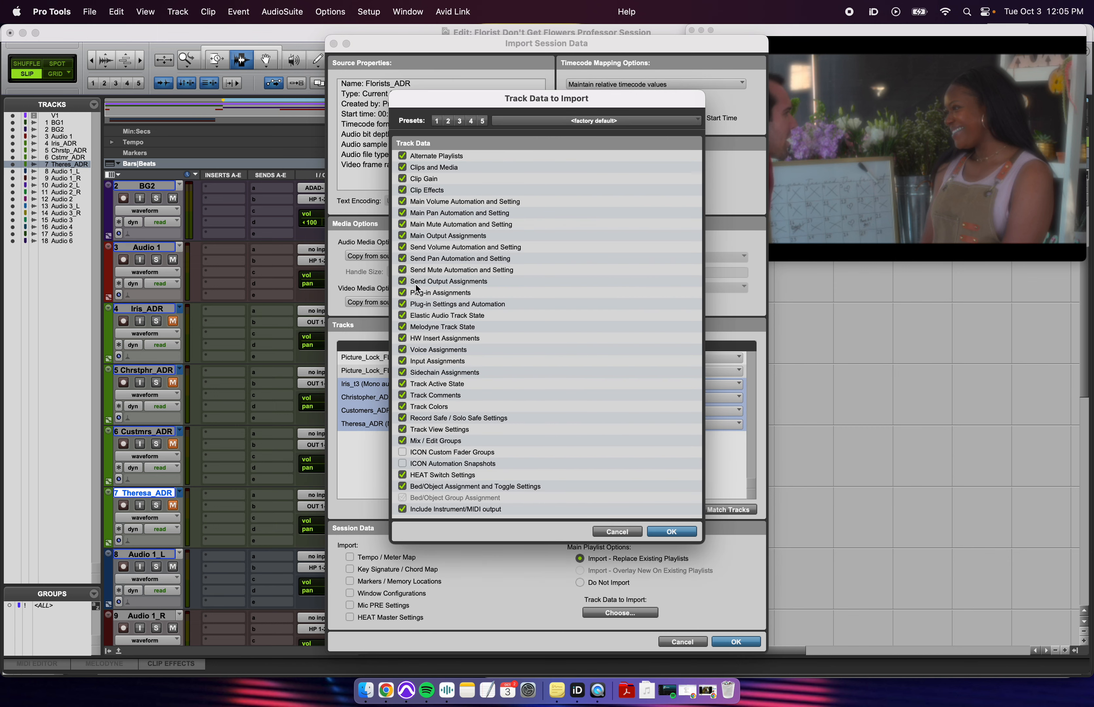
left_click(611, 530)
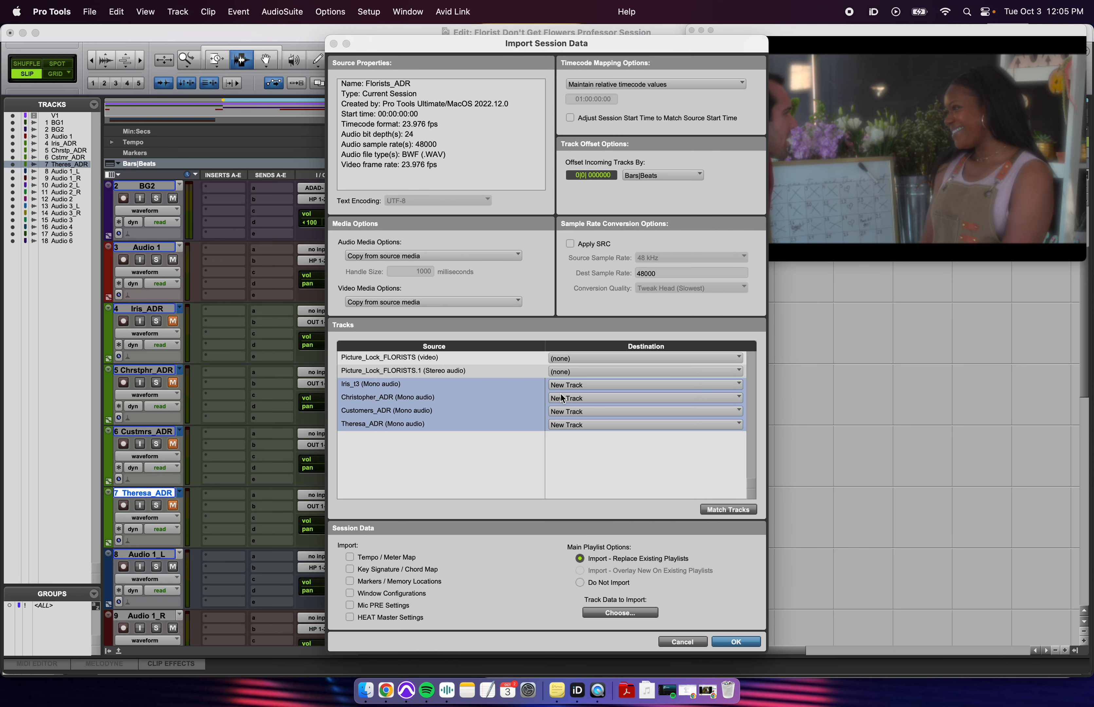
left_click(737, 642)
- Make Iris_ADR the working track and set the edit point at 71|2|248
left_click_drag(439, 318, 575, 520)
left_click(487, 455)
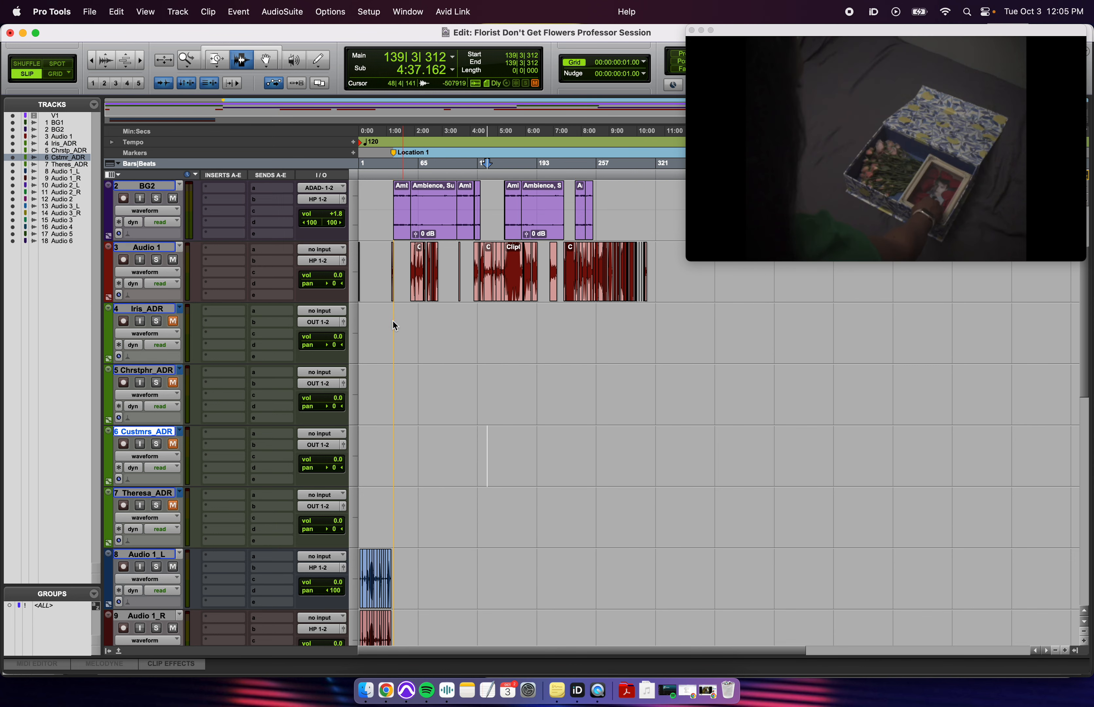
left_click(145, 309)
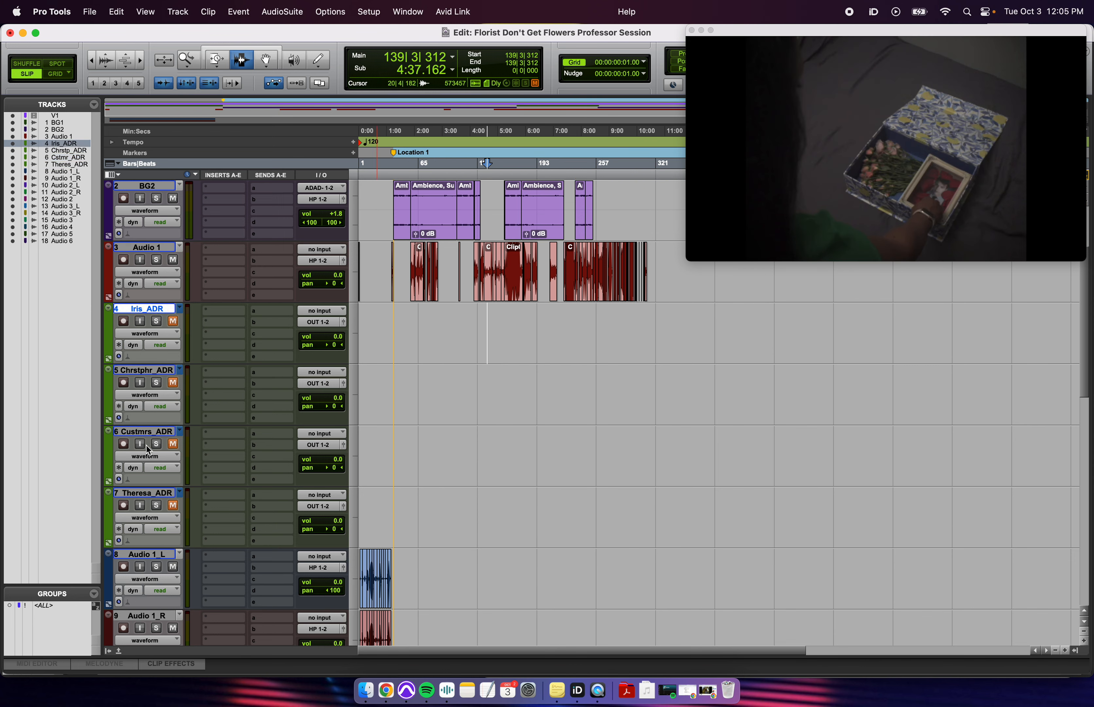
left_click_drag(405, 325, 629, 341)
left_click(423, 348)
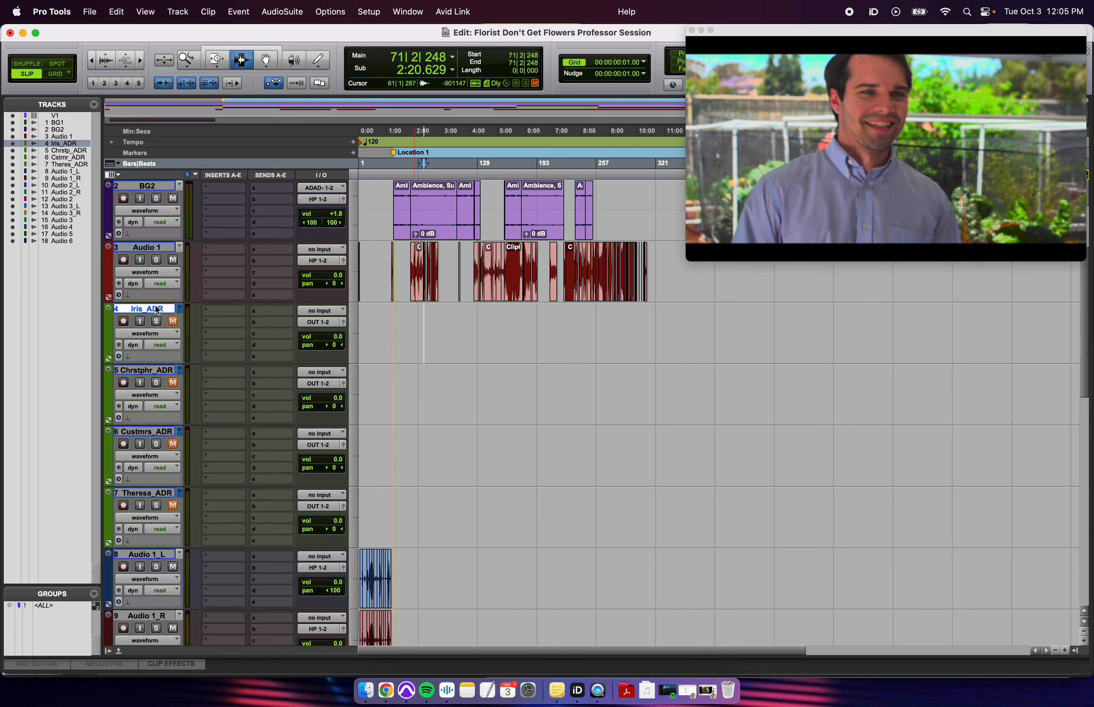
- Review Iris_ADR's take playlists and move the playback point through the scene to 197|3|415
left_click(184, 311)
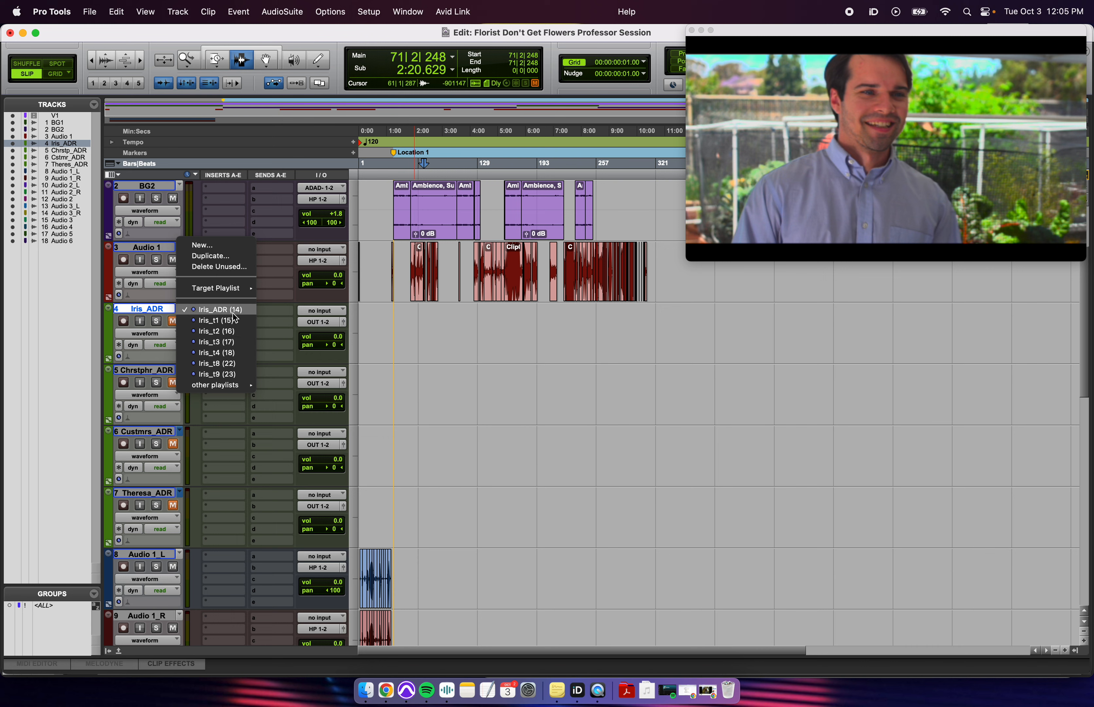
left_click(421, 321)
left_click_drag(410, 325, 650, 334)
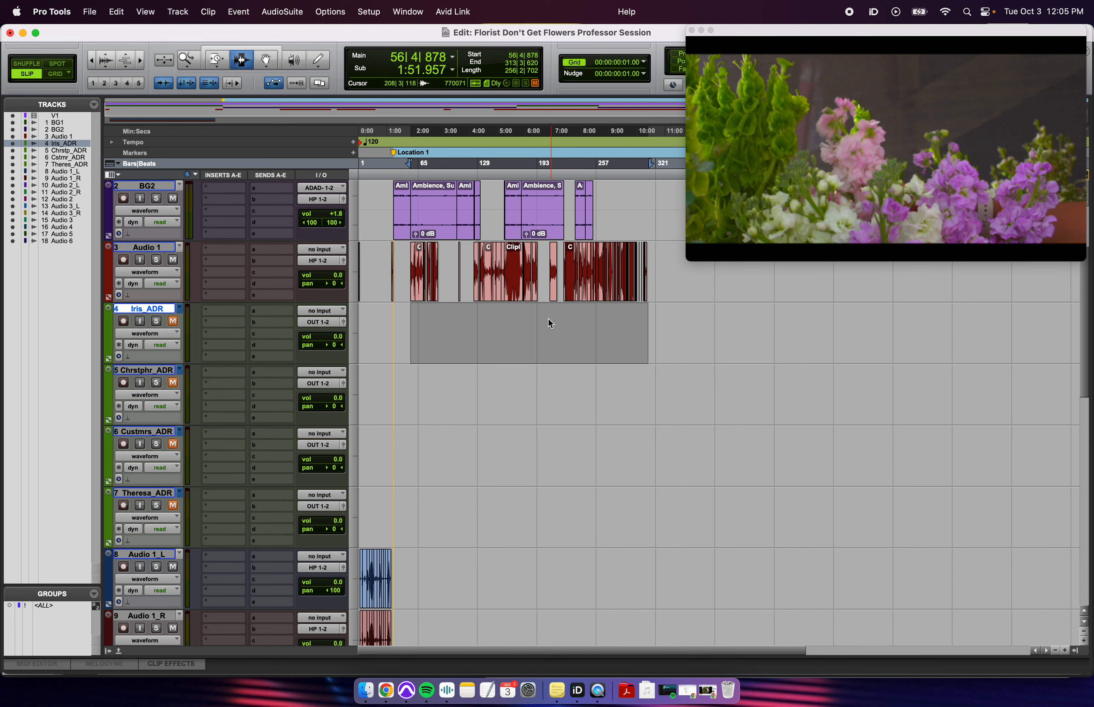
left_click(521, 320)
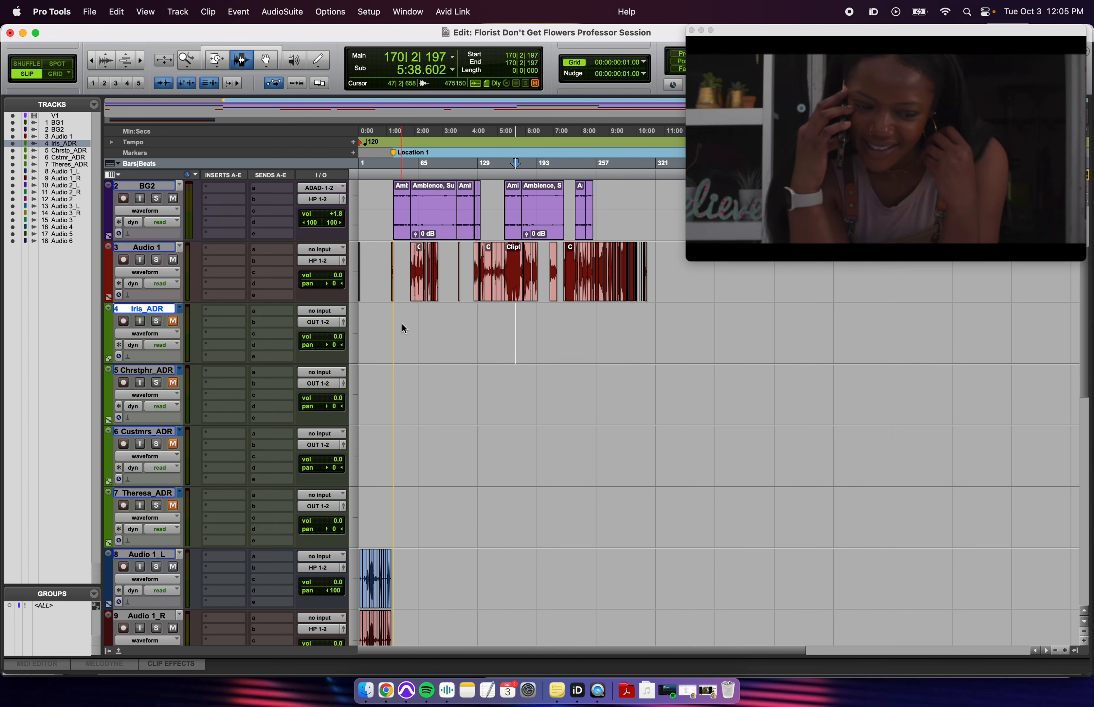
left_click_drag(409, 324, 650, 334)
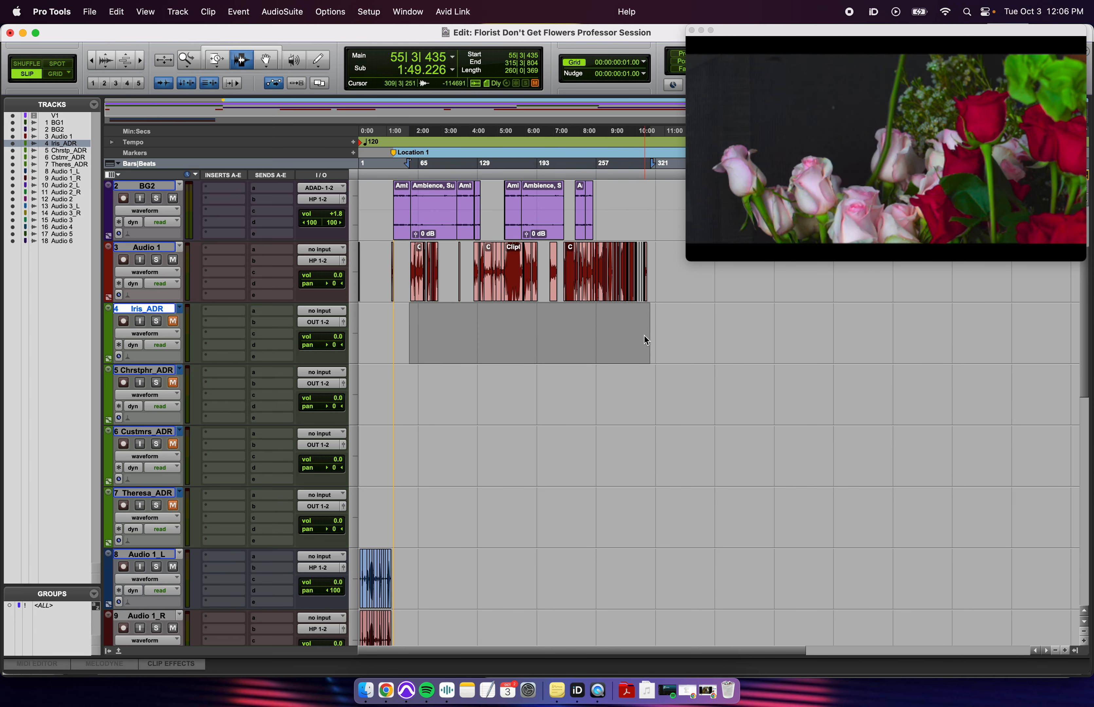
left_click(408, 325)
left_click_drag(408, 325, 648, 341)
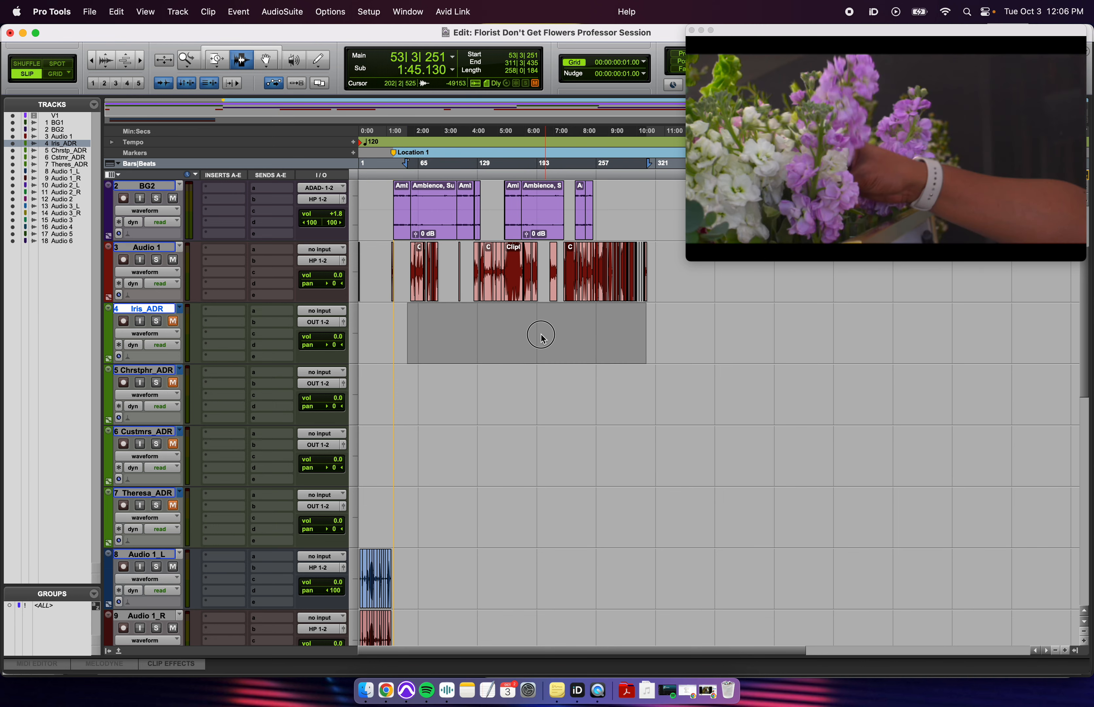
left_click(543, 334)
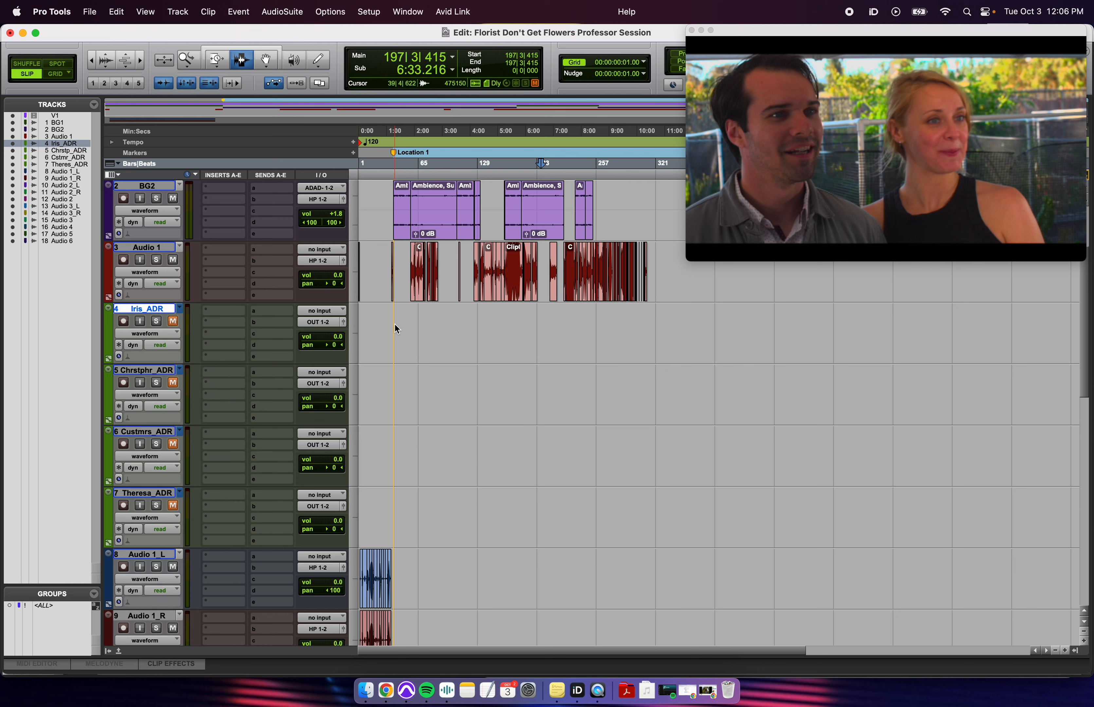
- Move the playback point to about 4:35 and keep Iris_ADR in Read automation mode
left_click(486, 335)
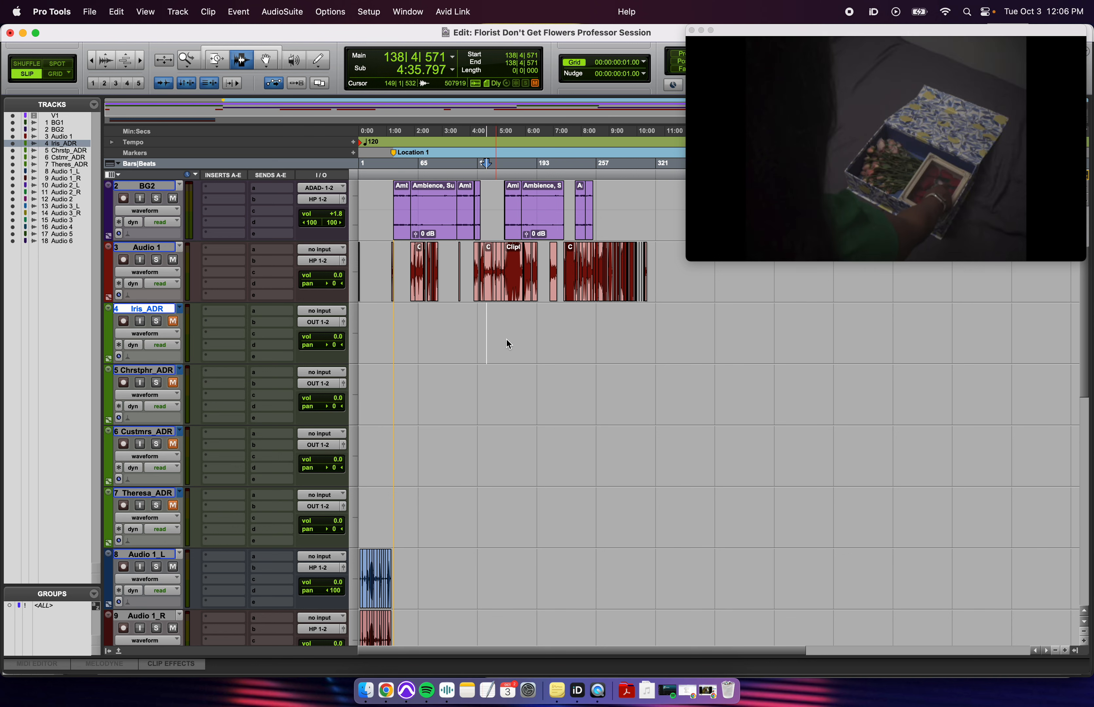
left_click(159, 342)
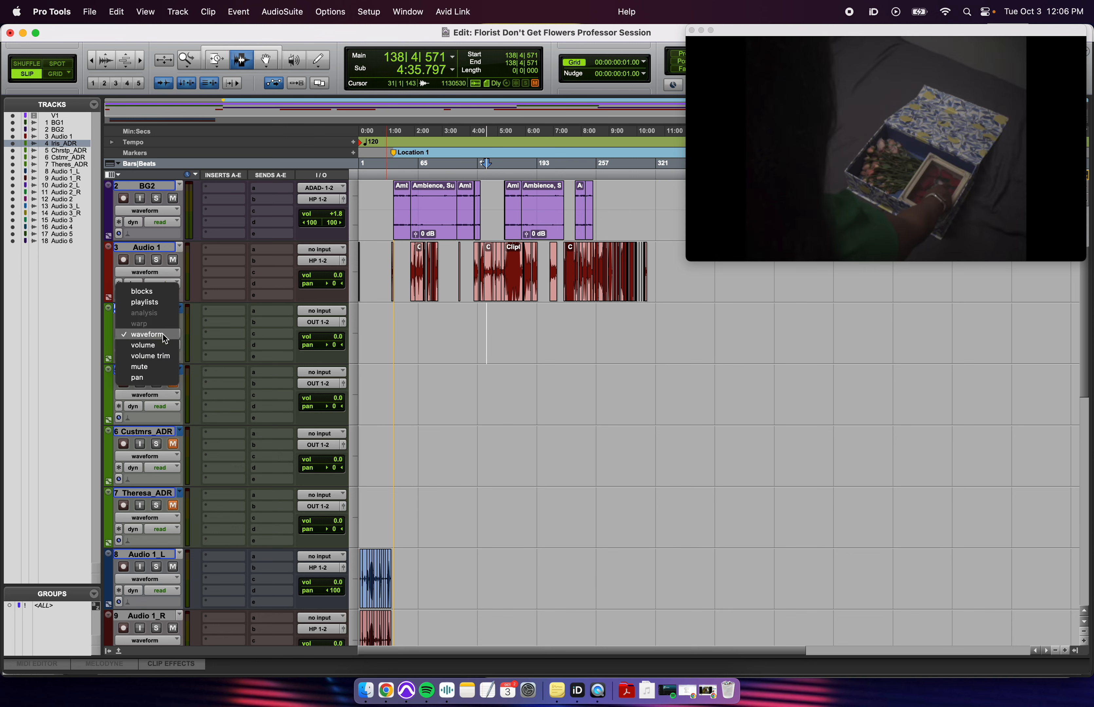
left_click(176, 329)
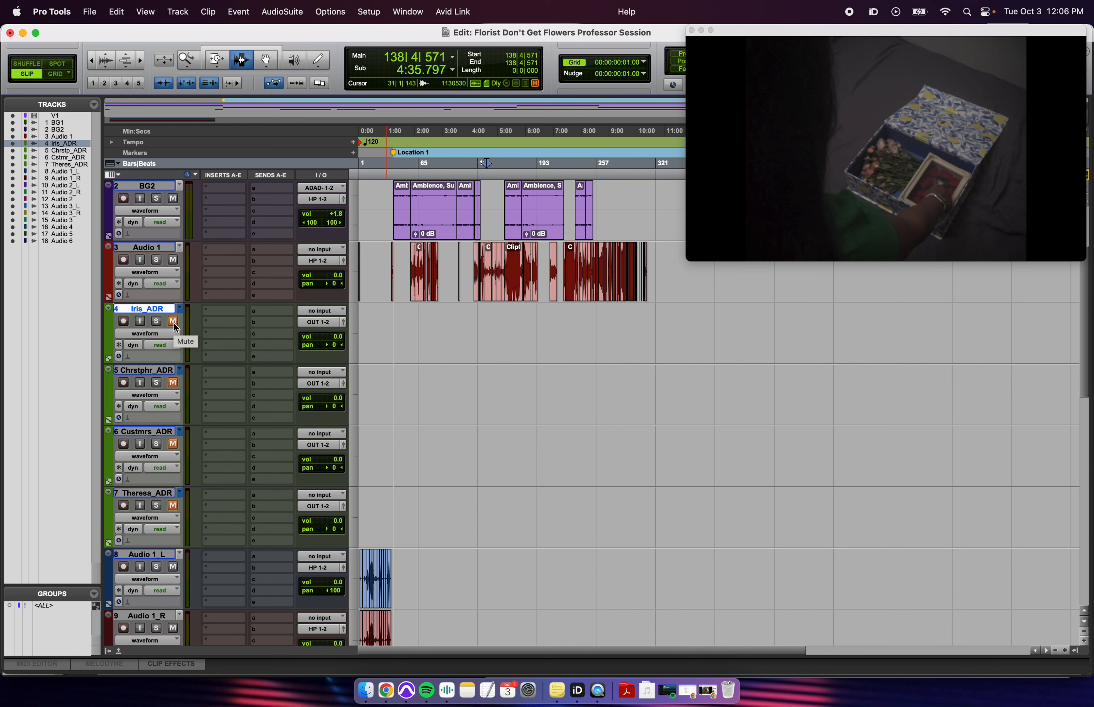
- Switch Iris_ADR's track view to Playlists and select a range across the stacked Iris take lanes
left_click(179, 309)
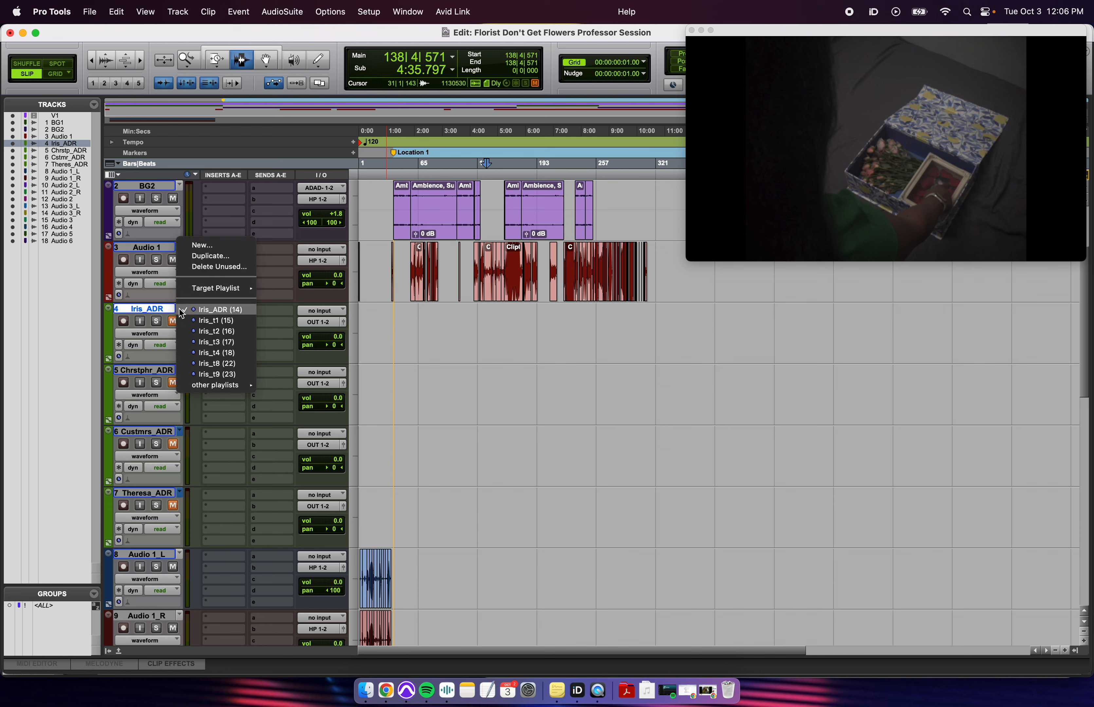
left_click(514, 351)
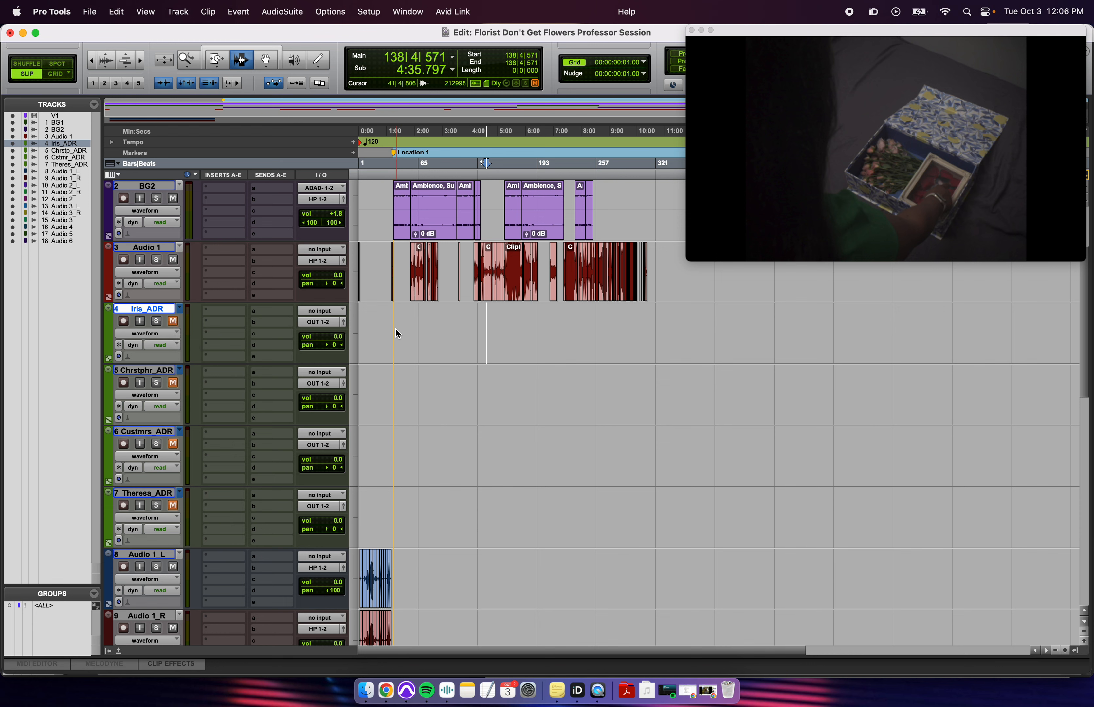
left_click(181, 312)
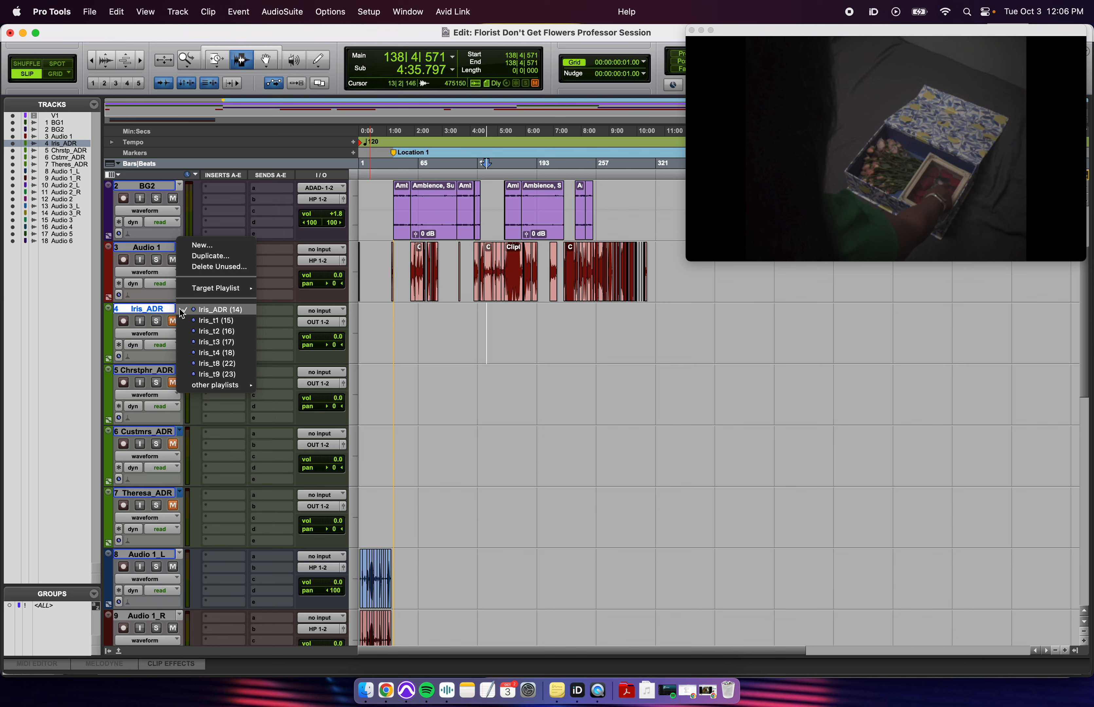
left_click(412, 354)
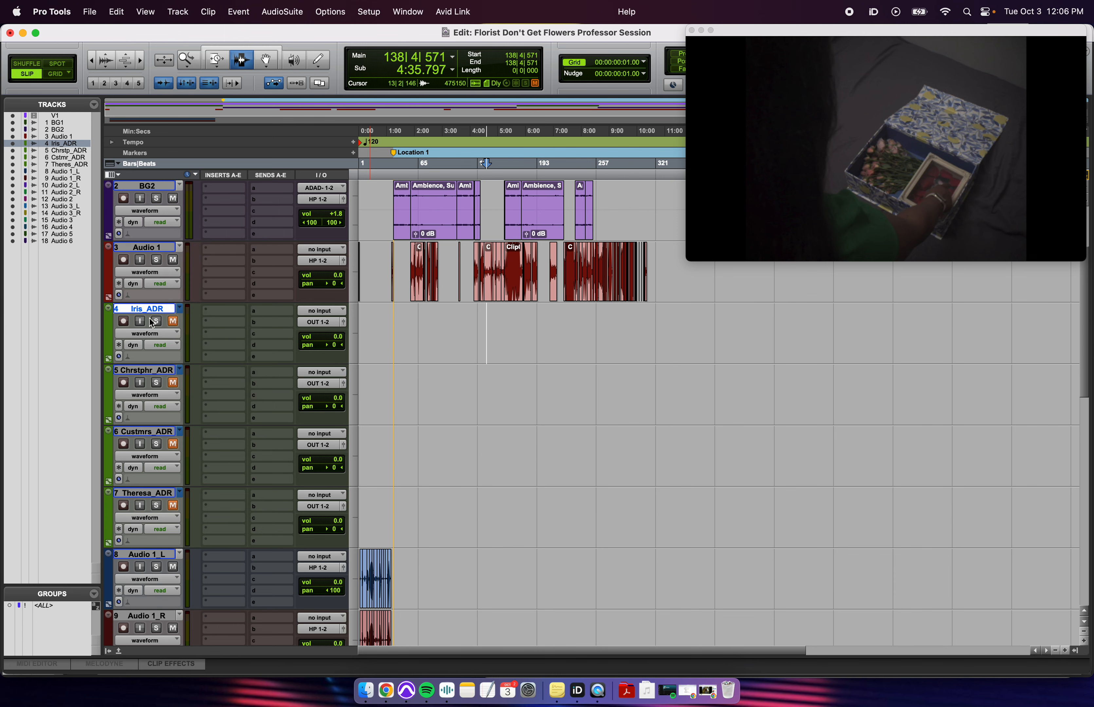
left_click(147, 334)
left_click(165, 302)
left_click_drag(410, 379, 666, 529)
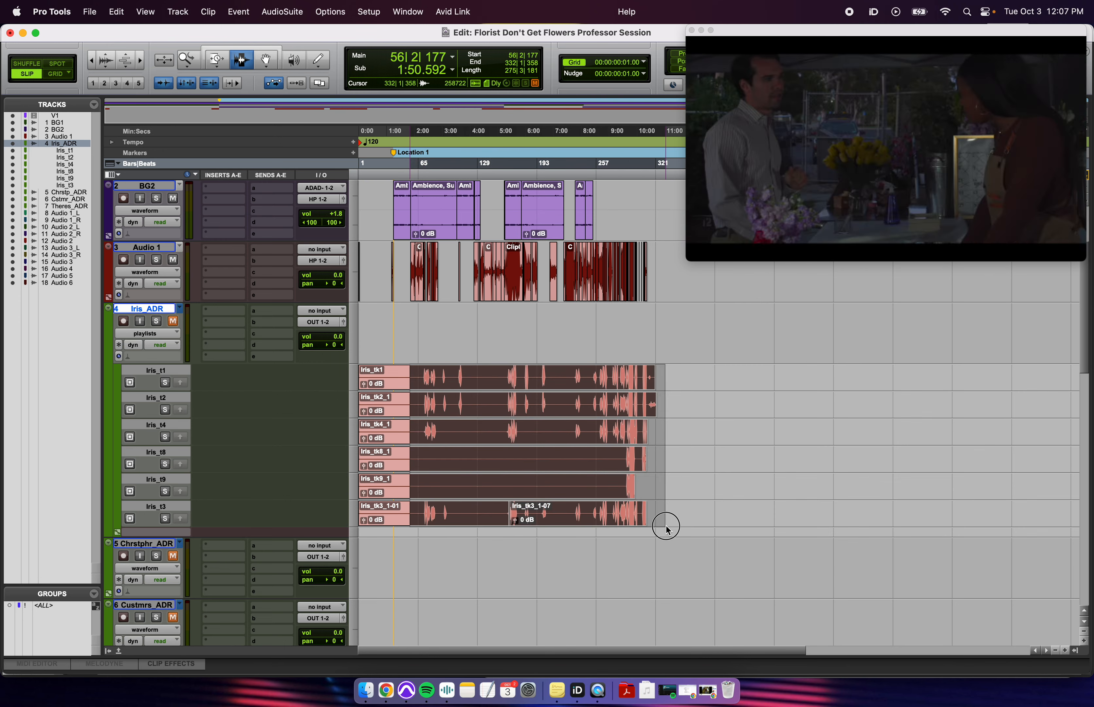
left_click(667, 529)
left_click_drag(395, 271, 639, 279)
left_click_drag(459, 283, 510, 283)
left_click(511, 283)
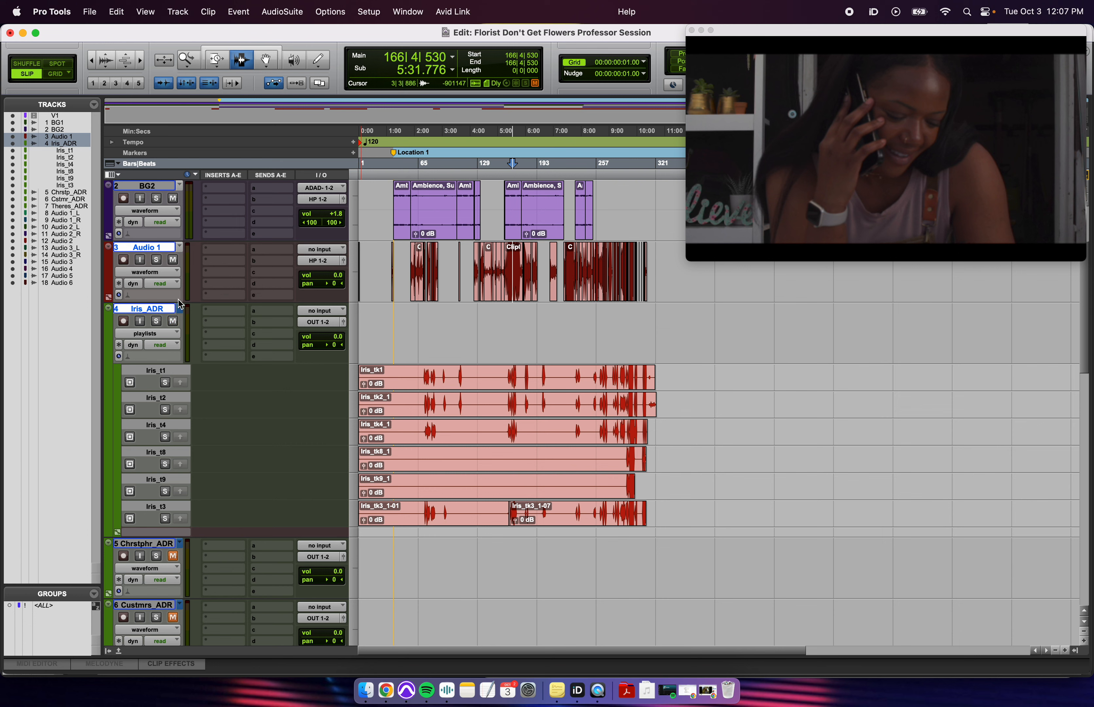
left_click(159, 545)
scroll(158, 549, "down", 15)
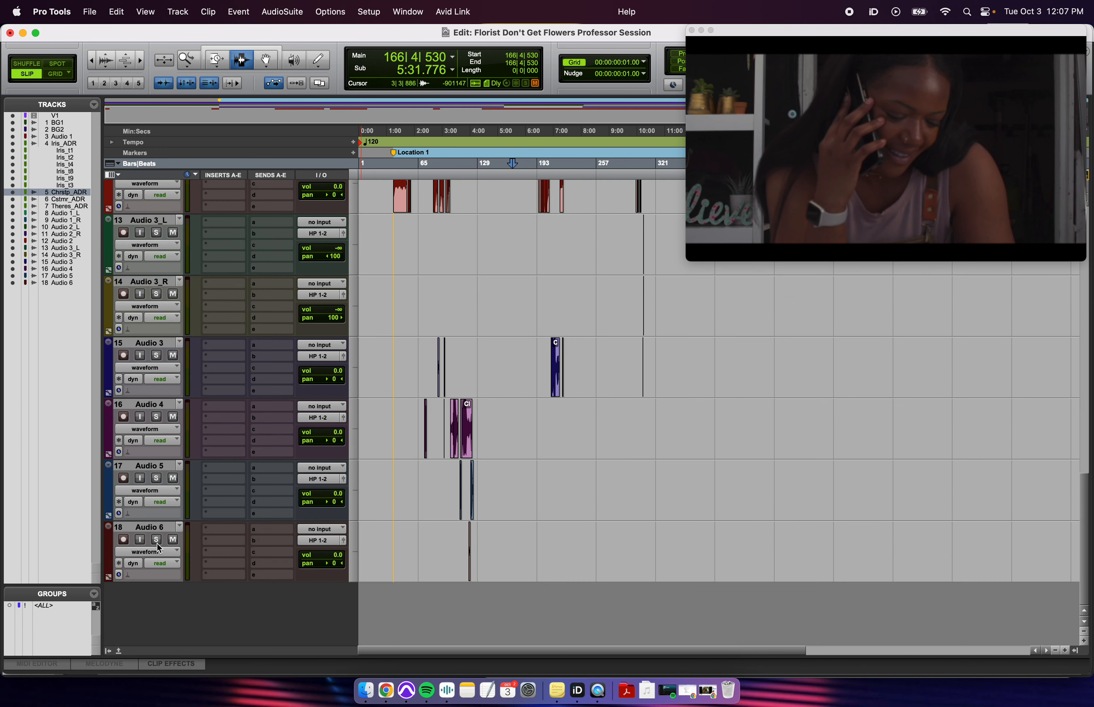
left_click(154, 527)
scroll(177, 455, "up", 10)
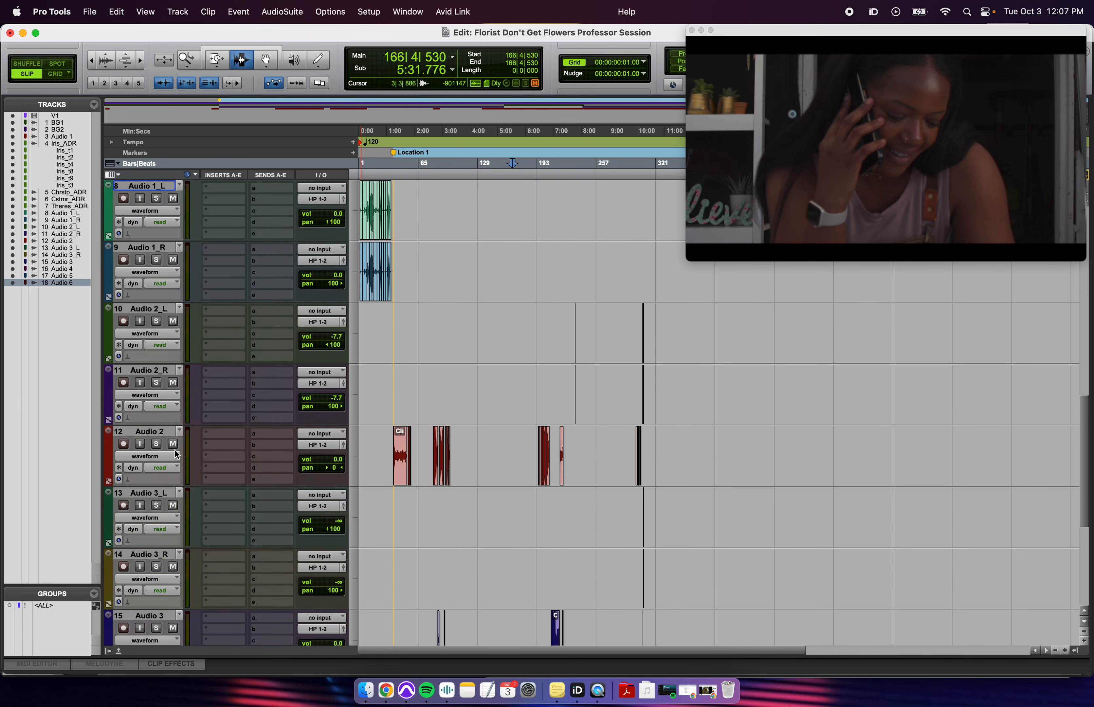
scroll(177, 455, "up", 1)
left_click(164, 384, "shift")
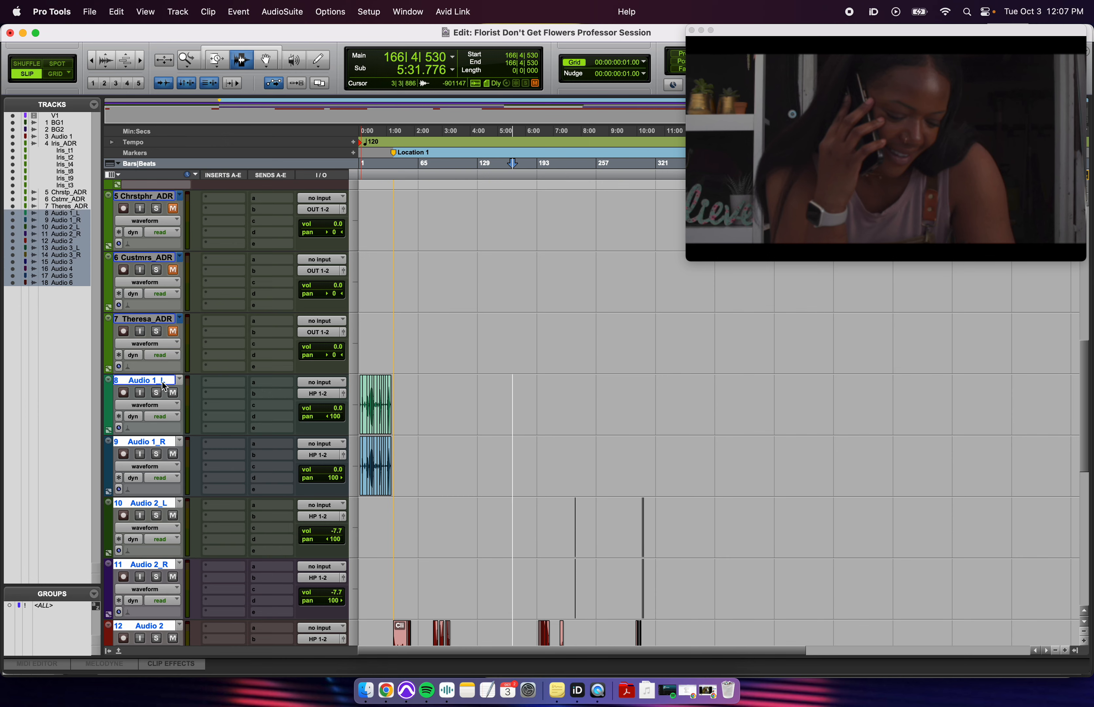
scroll(519, 501, "up", 15)
left_click(445, 465)
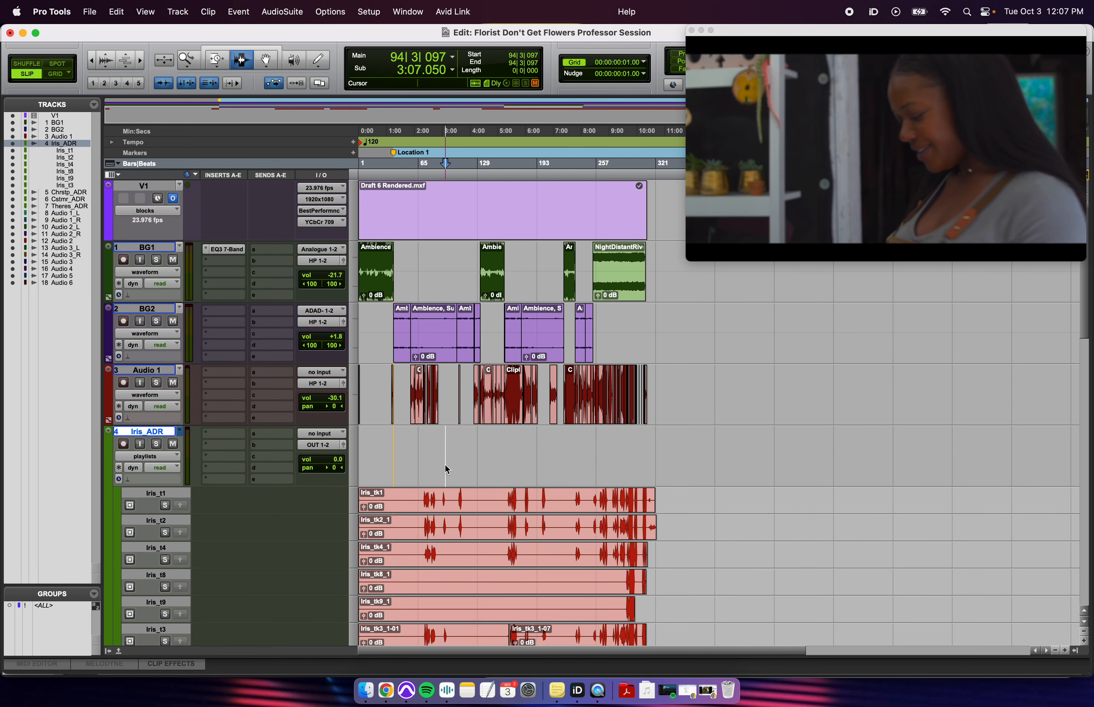
left_click(519, 464)
key("t")
key("r")
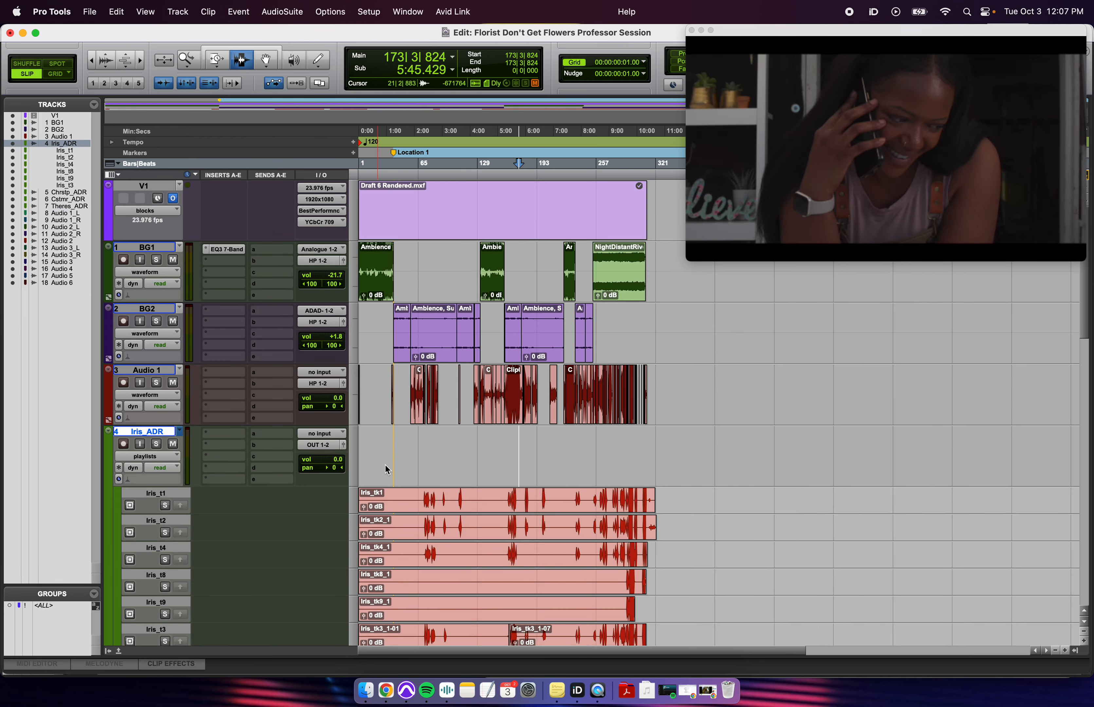
left_click_drag(436, 458, 650, 456)
left_click_drag(366, 456, 582, 471)
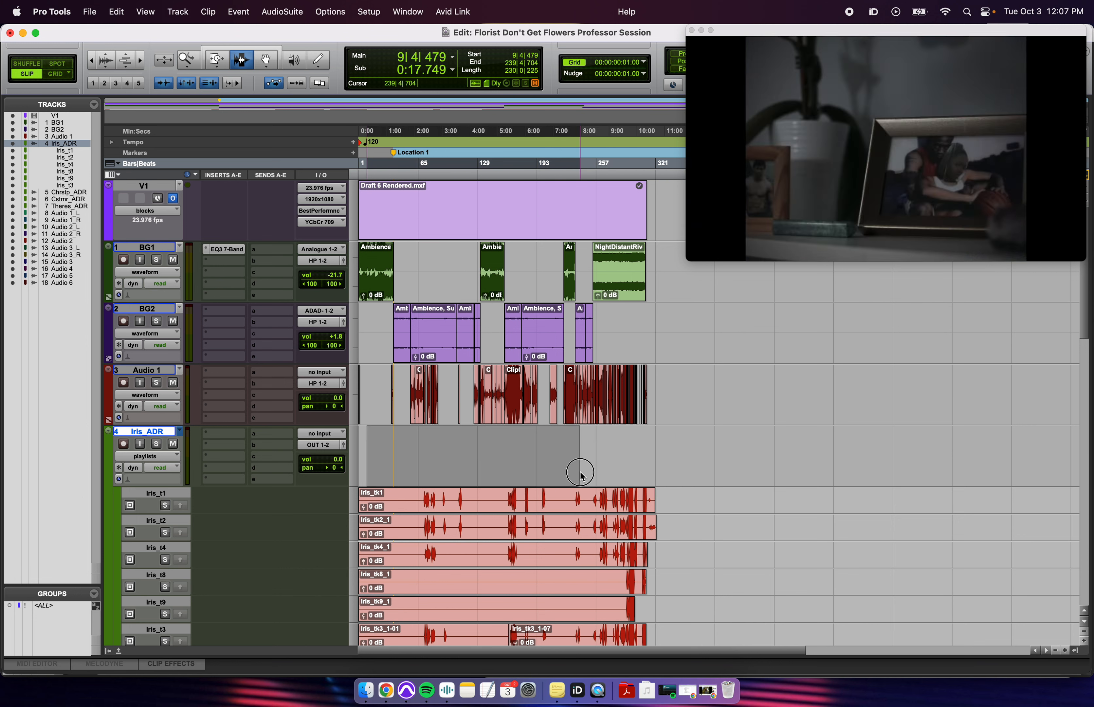
left_click(465, 457)
key("space")
key("shift+s")
left_click_drag(439, 457, 496, 463)
left_click(521, 464)
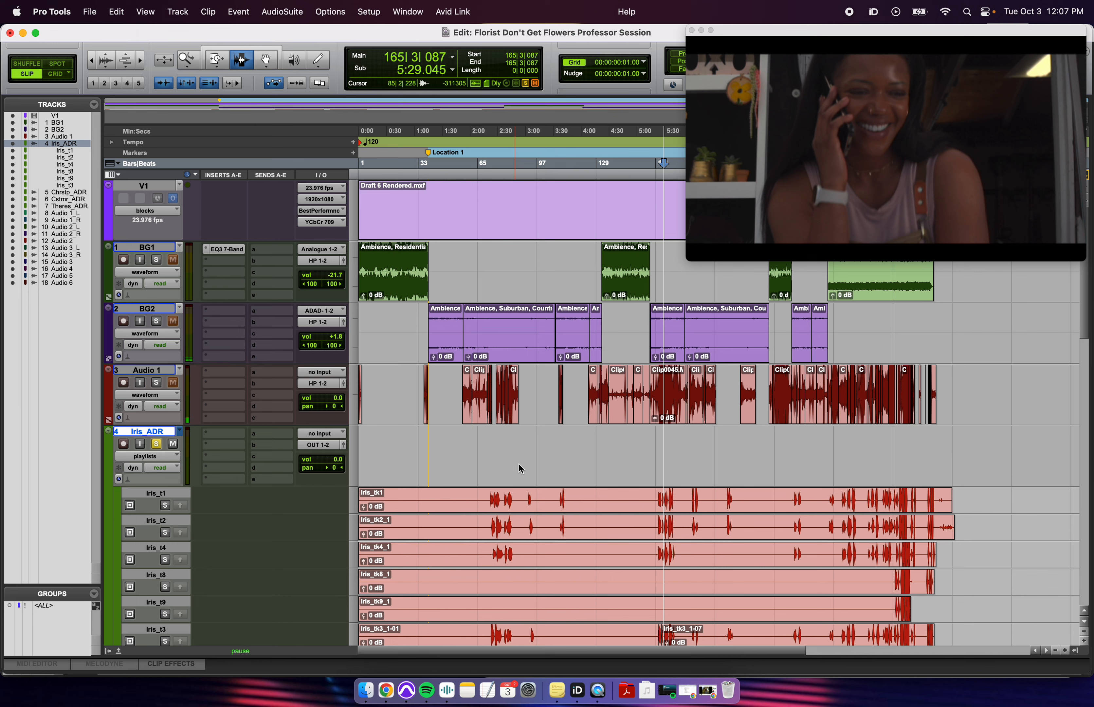
key("t")
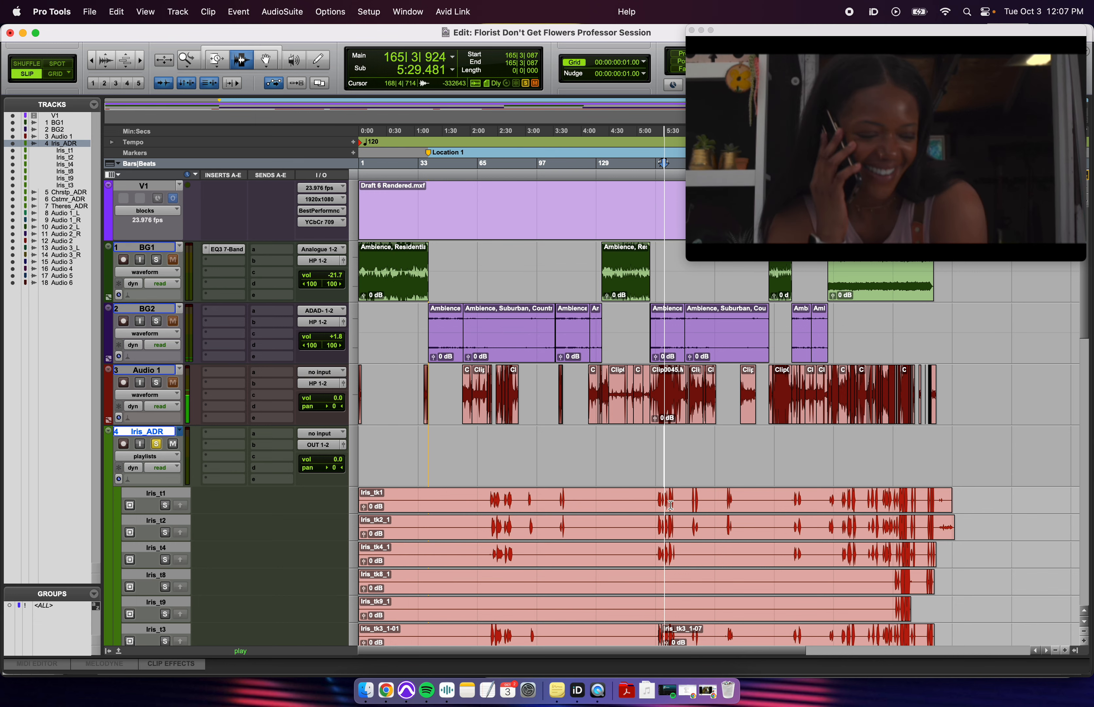
key("shift+s")
left_click_drag(462, 500, 527, 643)
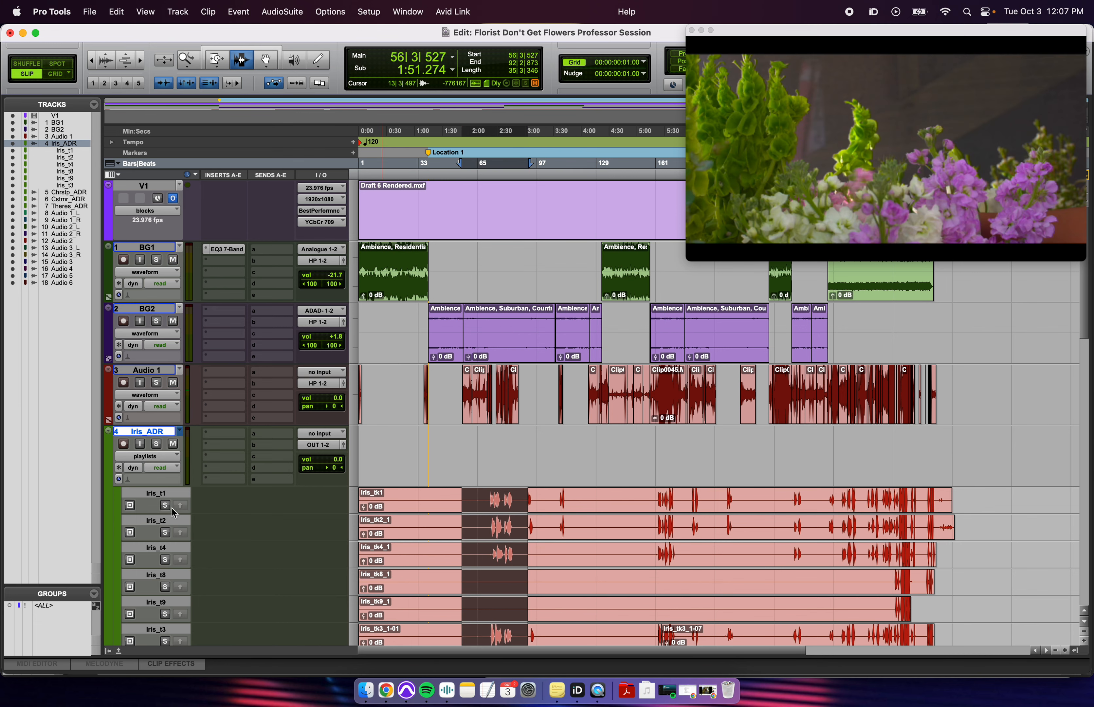
left_click(166, 506)
left_click(631, 548)
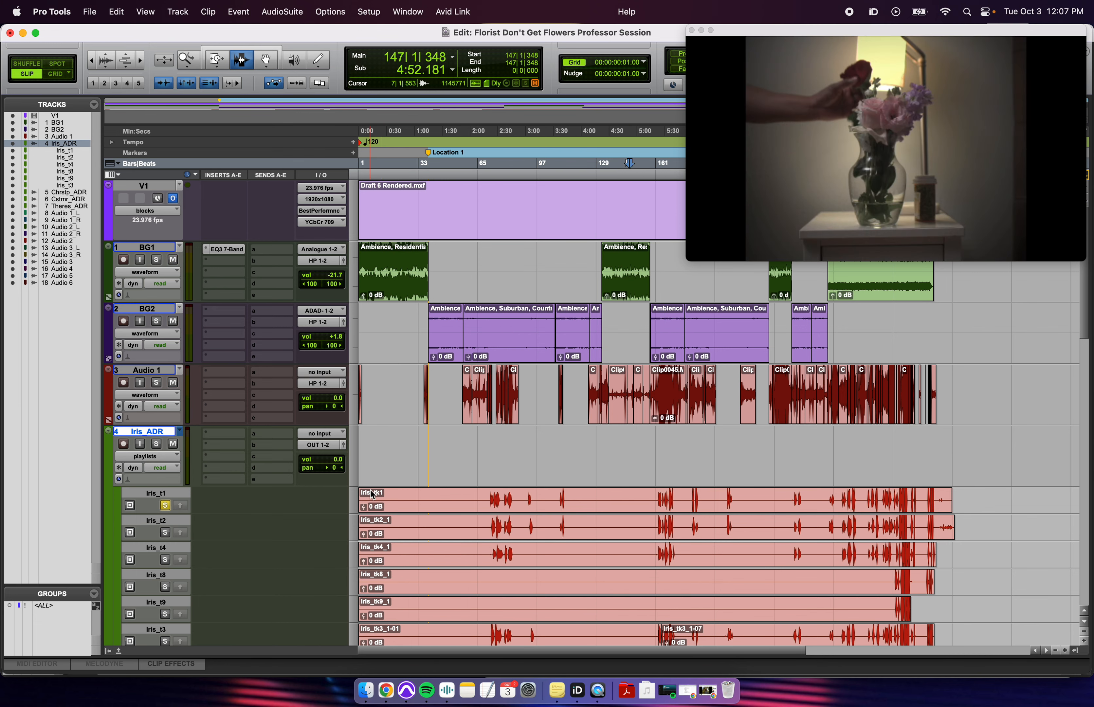
left_click(561, 435)
left_click(487, 501)
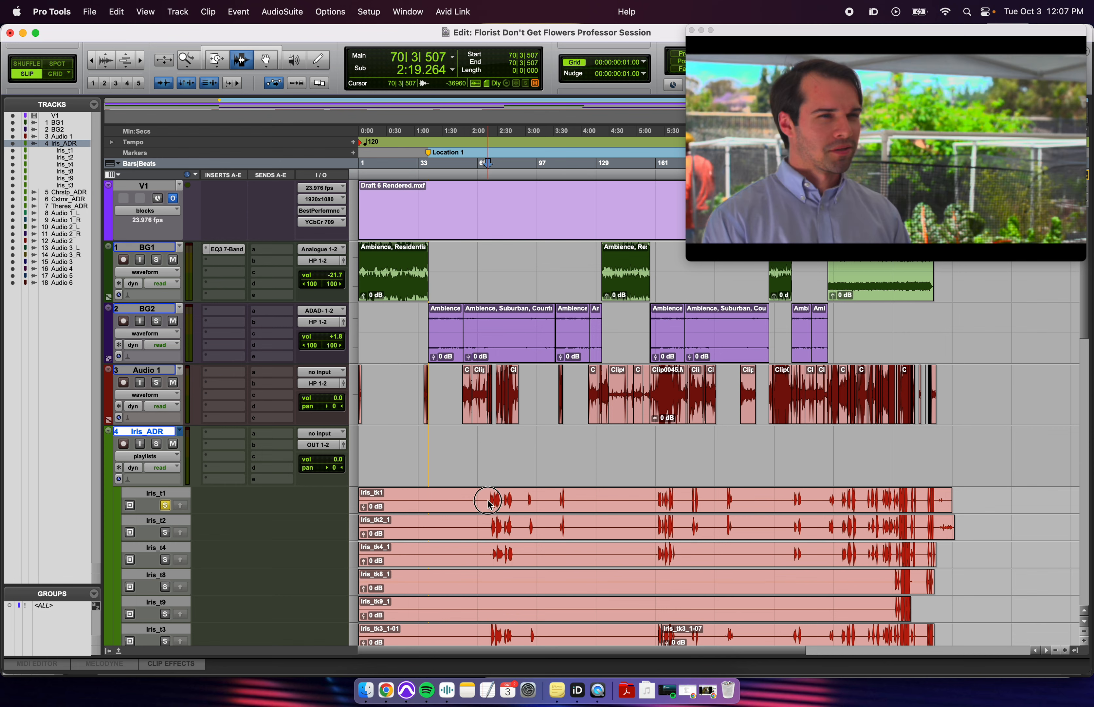
triple_click(473, 506)
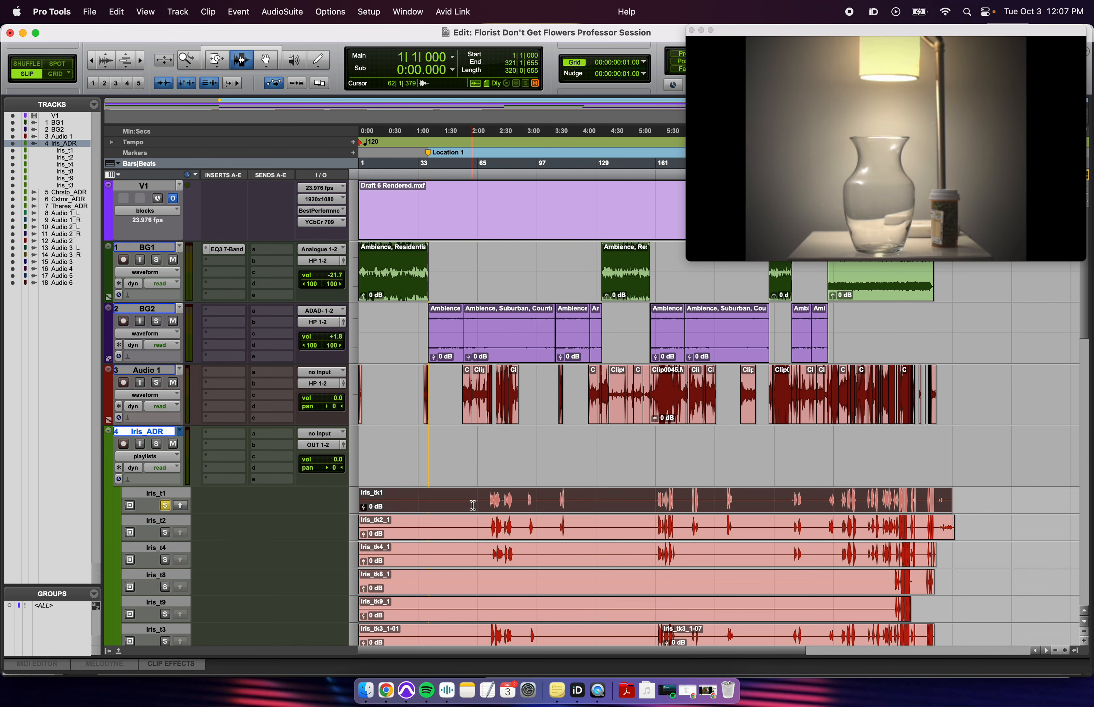
key("ctrl+alt+v")
left_click_drag(481, 440, 960, 451)
key("super+z")
key("super+z")
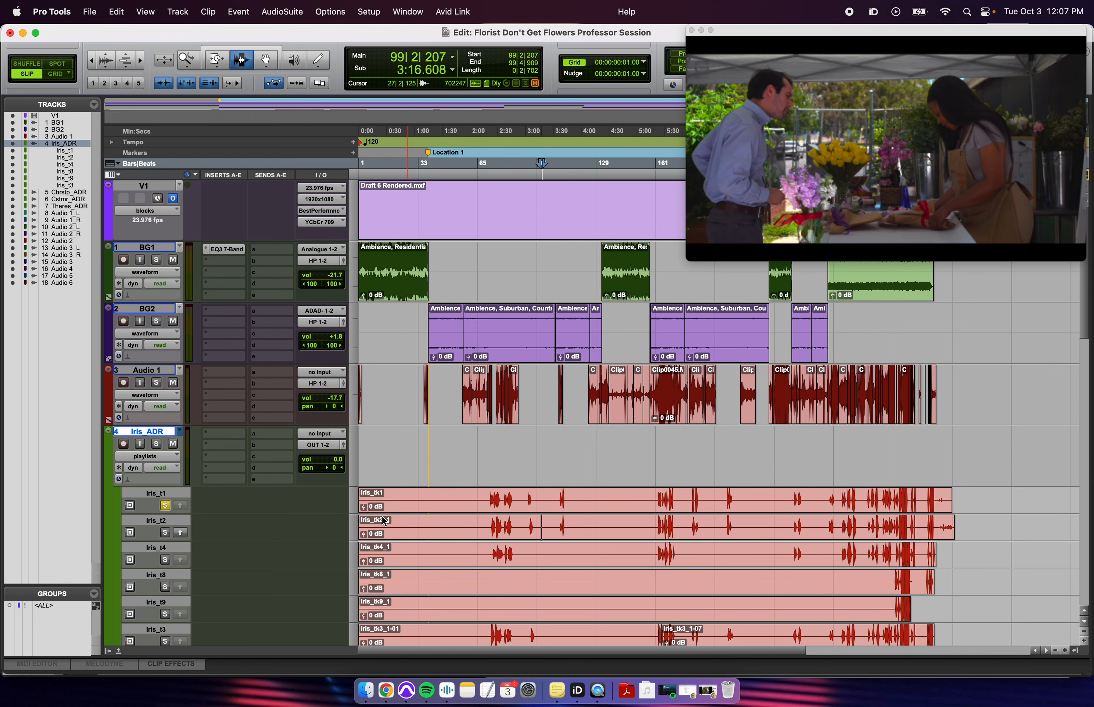
left_click(618, 503)
left_click(566, 452)
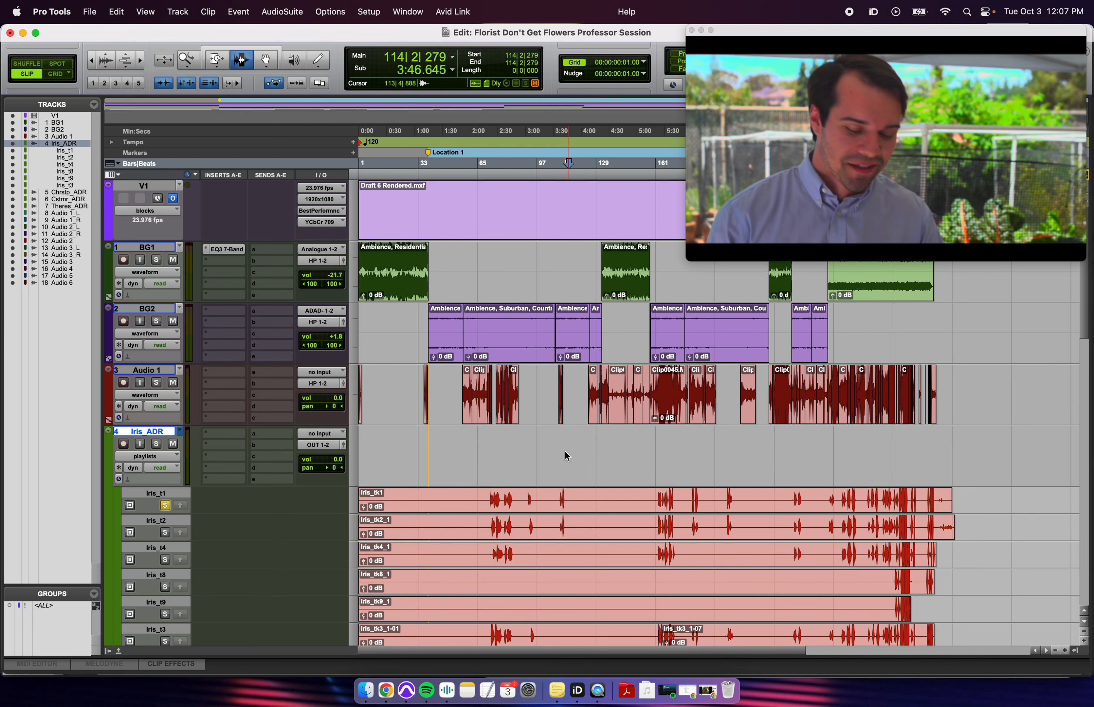
key("super+bracketright")
left_click(664, 443)
key("super+bracketleft")
scroll(661, 486, "down", 5)
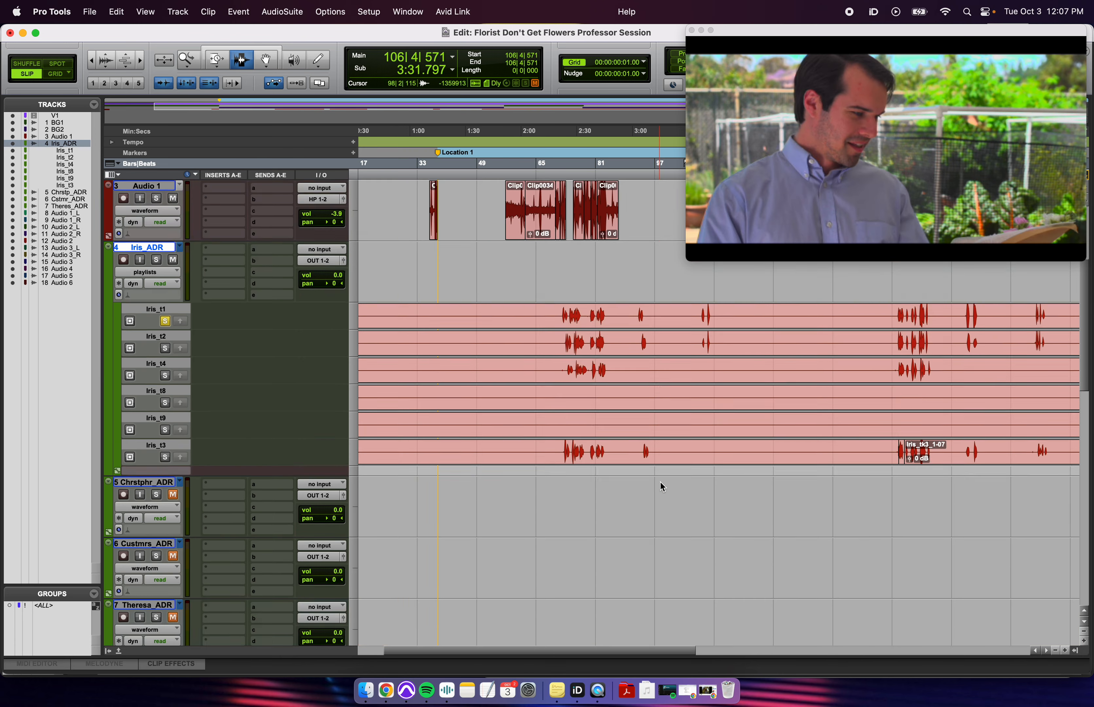
scroll(661, 485, "up", 5)
left_click(696, 506)
key("super+bracketright")
key("super+bracketright")
key("super+bracketleft")
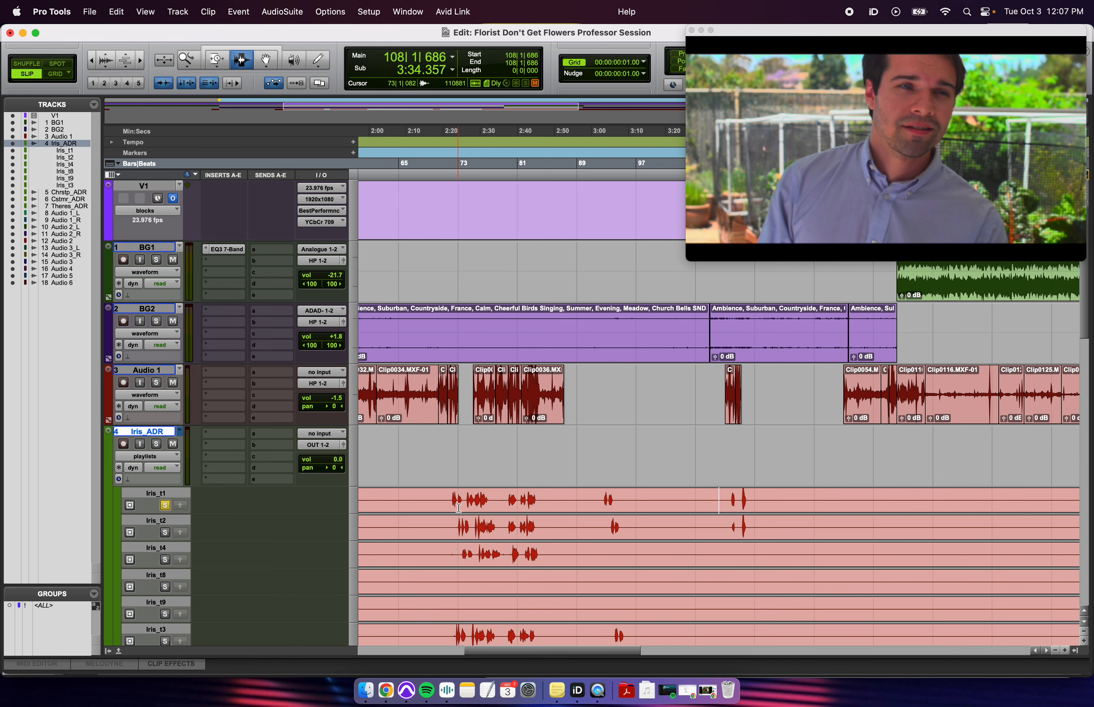
left_click(598, 504)
left_click(695, 506)
left_click(740, 500)
key("super+bracketright")
key("super+bracketright")
key("super+bracketright")
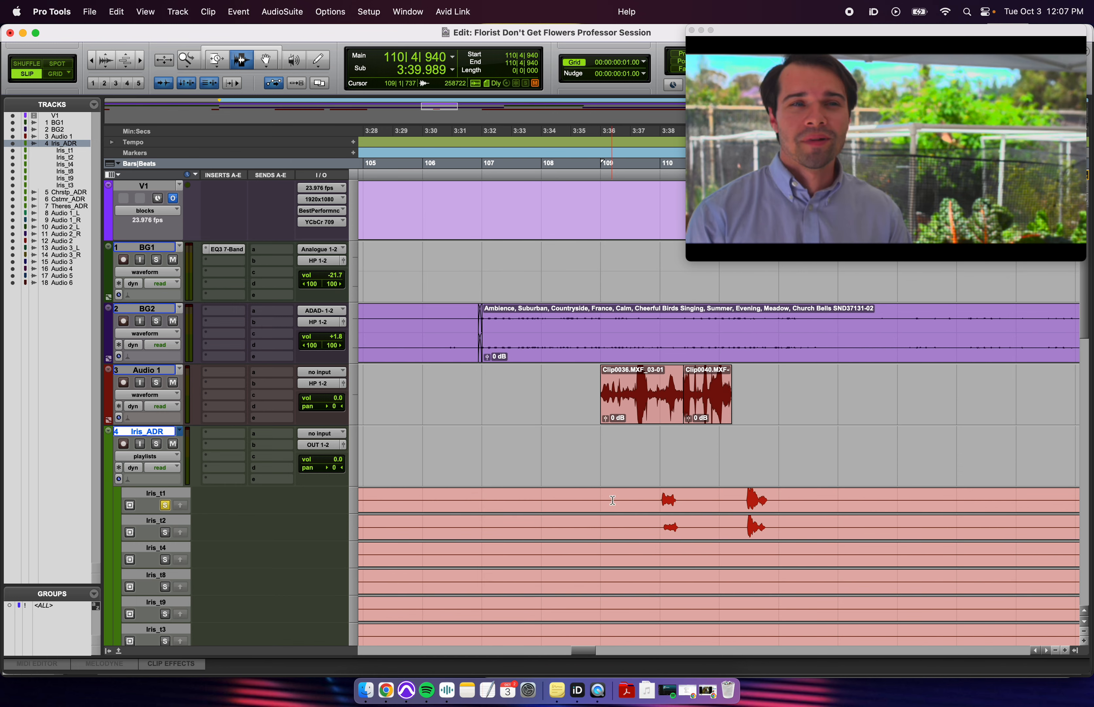
left_click_drag(613, 501, 759, 506)
left_click(687, 533)
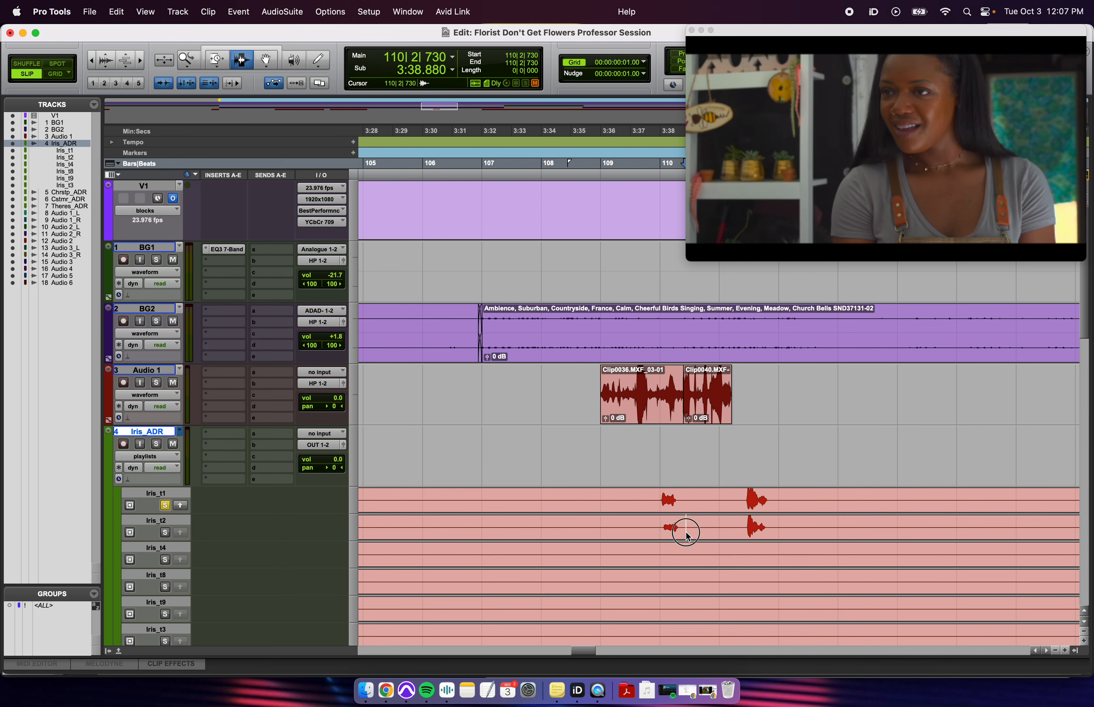
left_click_drag(633, 500, 729, 527)
left_click(640, 500)
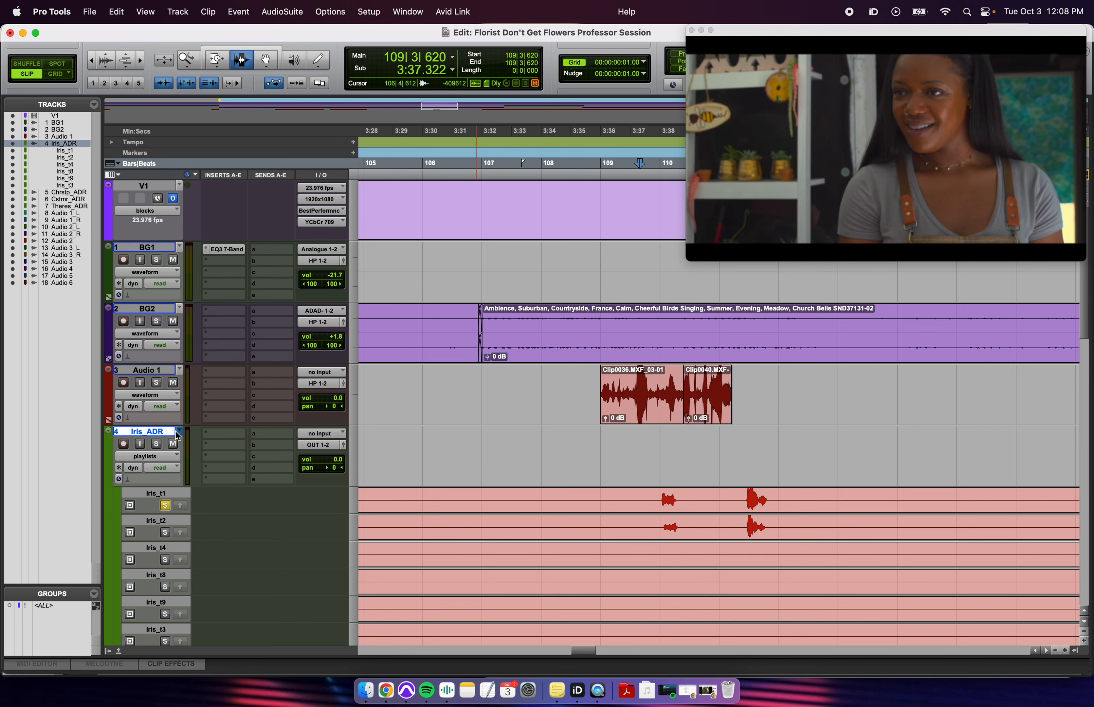
left_click(158, 444)
key("space")
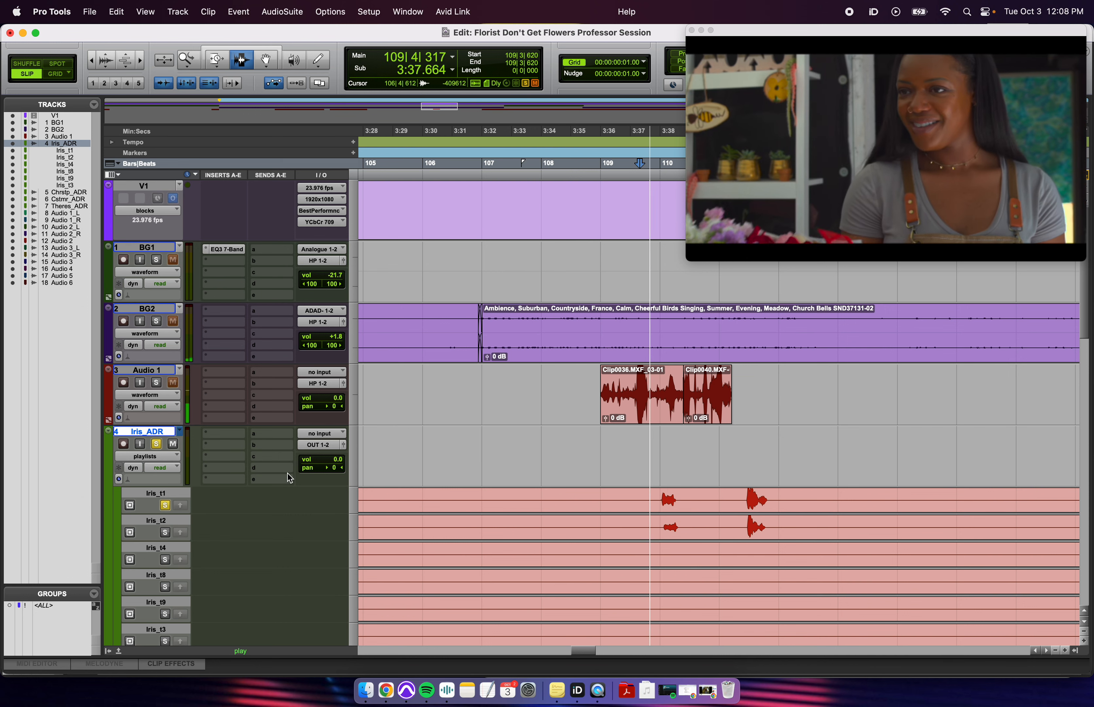
key("space")
left_click(738, 505)
key("space")
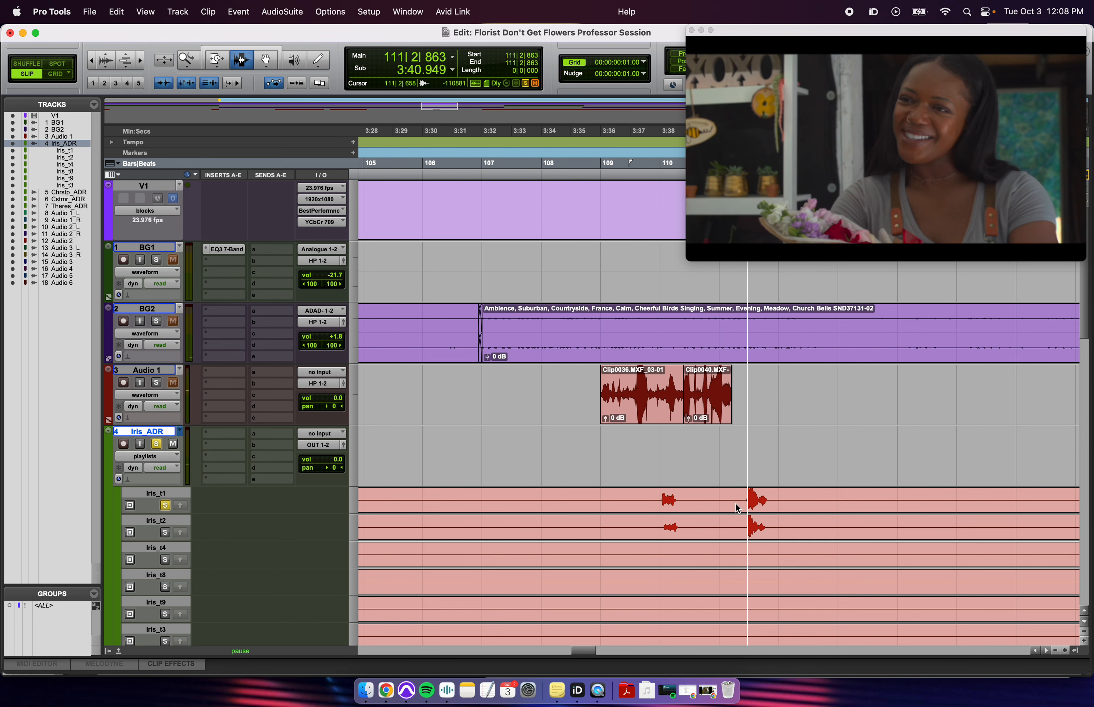
key("space")
left_click(658, 526)
key("space")
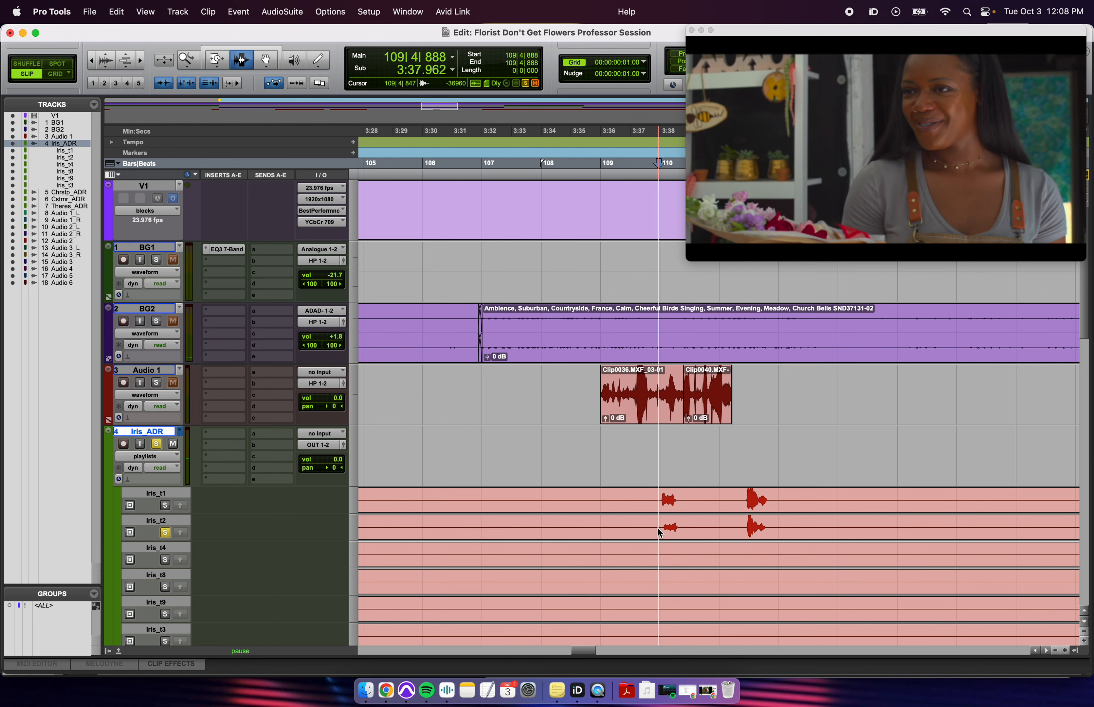
left_click(744, 524)
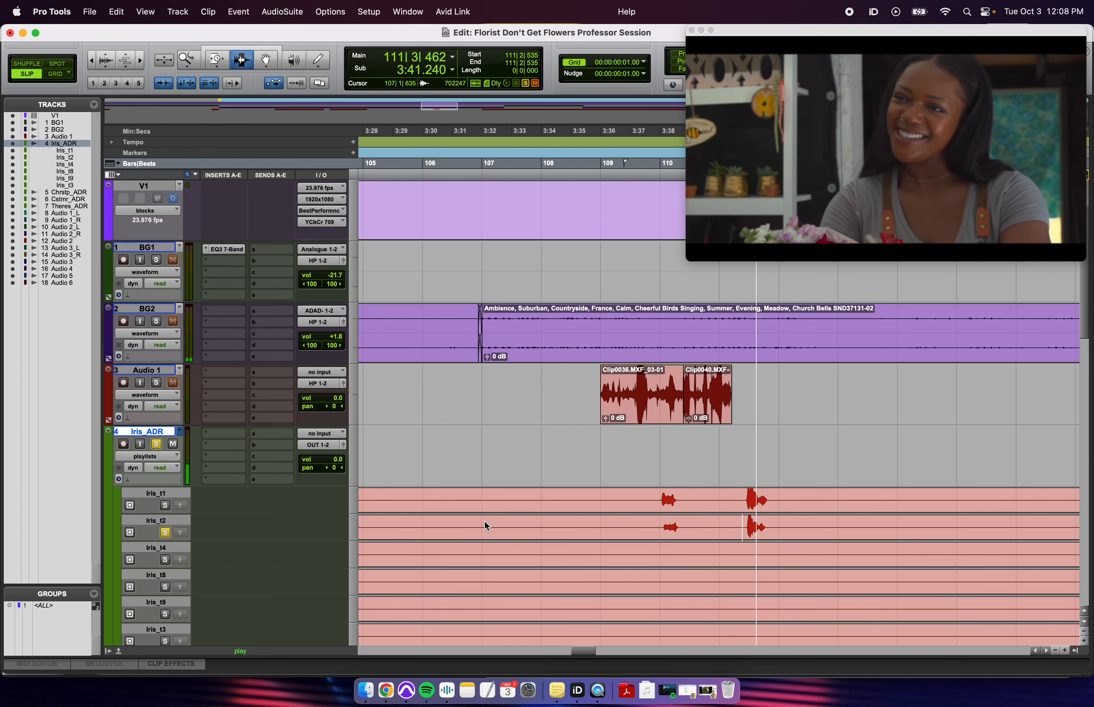
left_click_drag(643, 501, 784, 512)
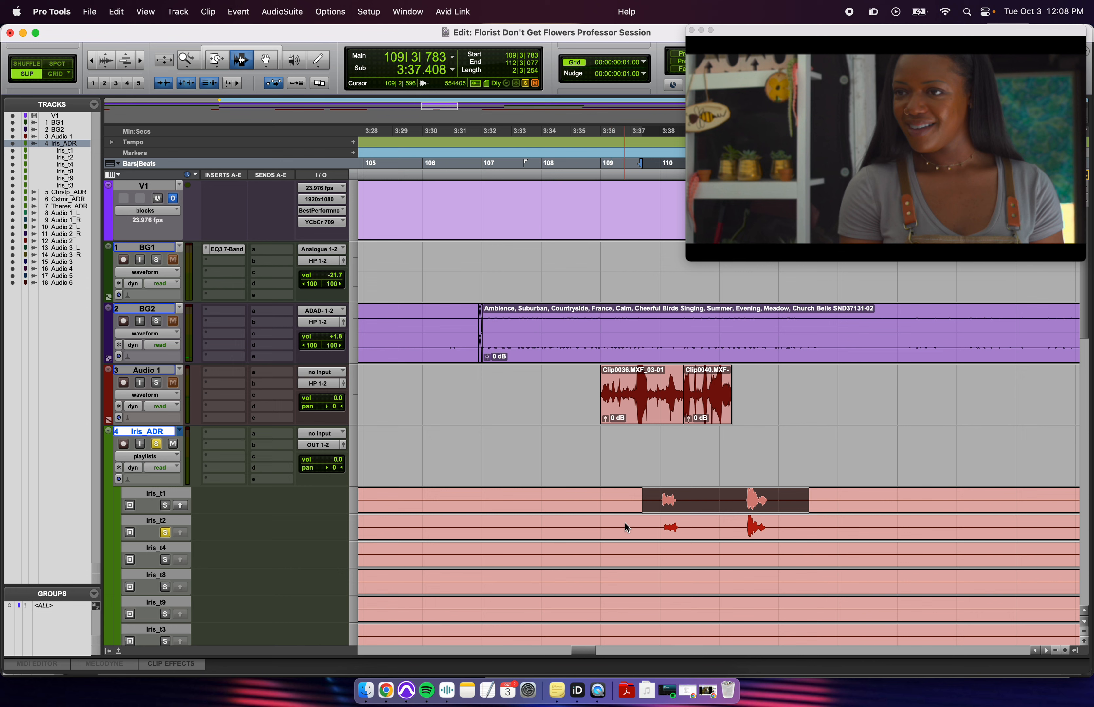
left_click_drag(626, 523, 795, 527)
left_click(715, 527)
key("shift+s")
left_click(608, 507)
key("shift+s")
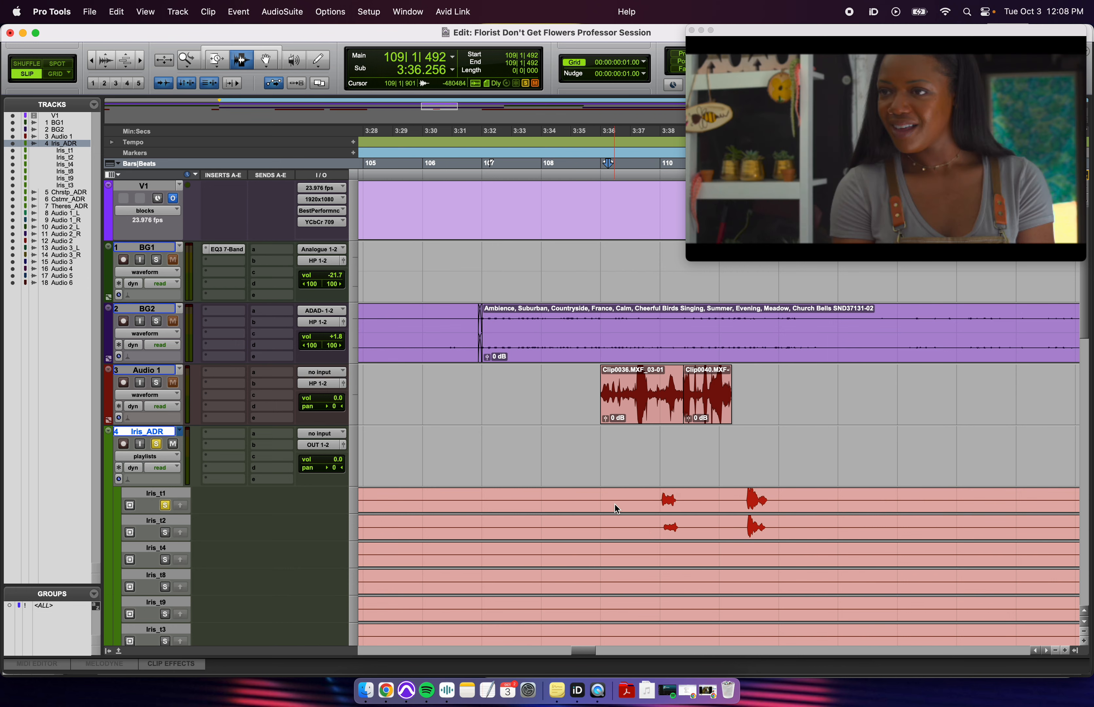
left_click(611, 524)
key("shift+s")
left_click(626, 506)
key("shift+s")
left_click(622, 552)
key("shift+s")
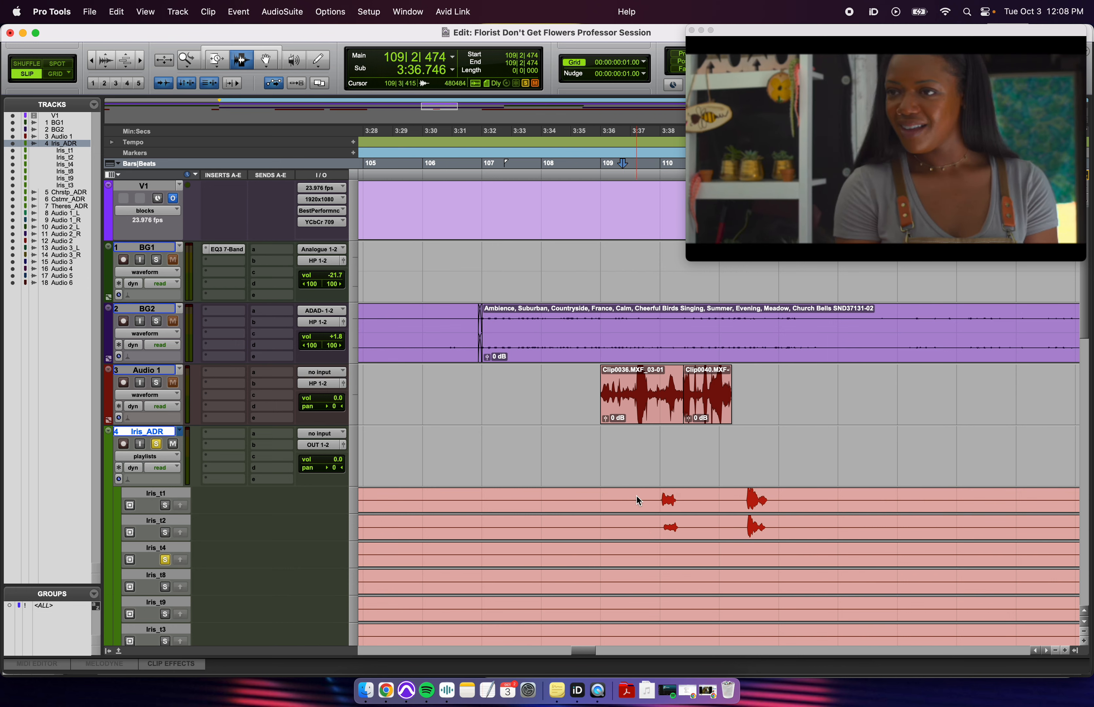
left_click(636, 499)
key("shift+s")
key("shift+s")
left_click(626, 407)
key("shift+s")
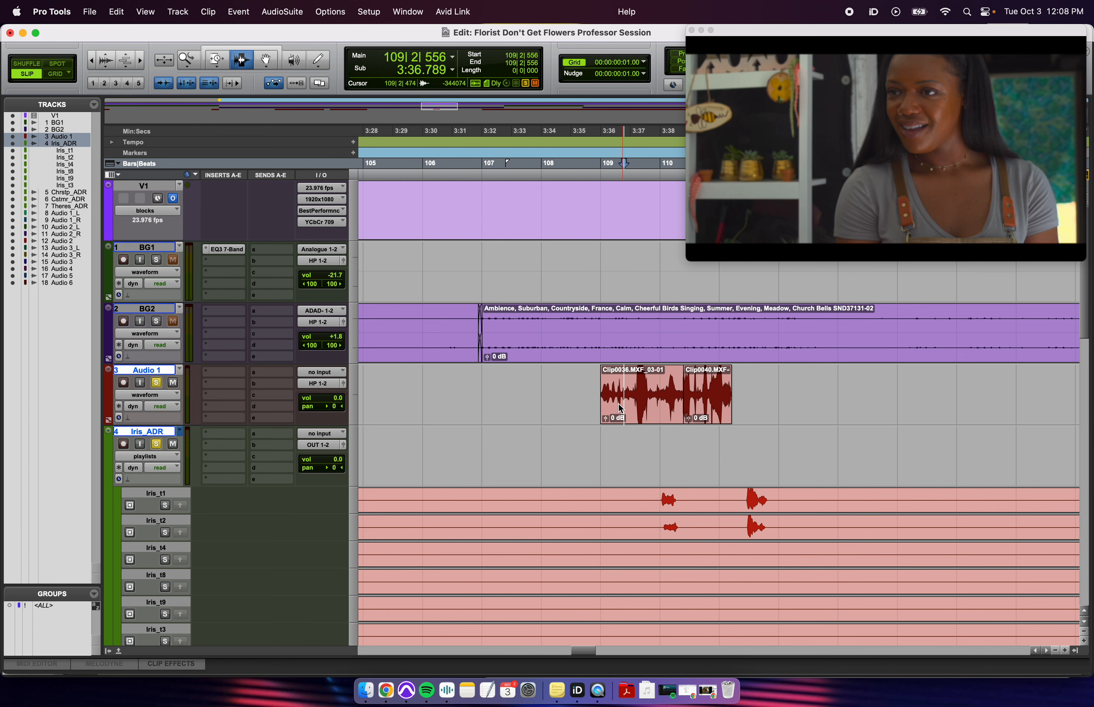
left_click(614, 395)
key("space")
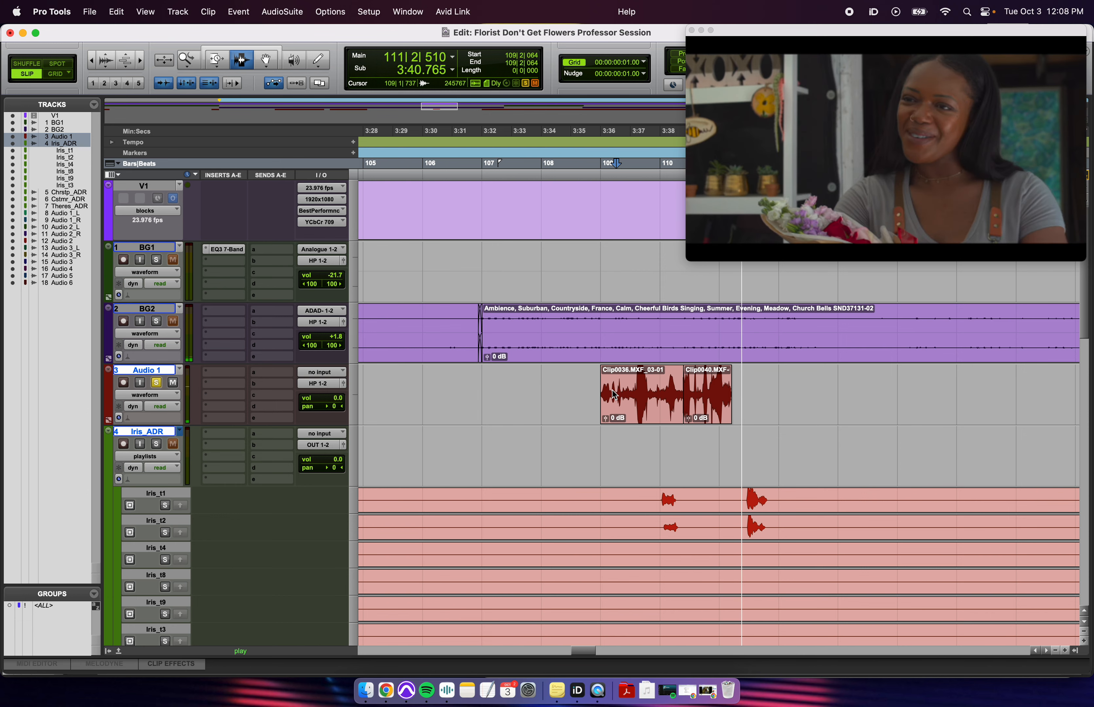
key("space")
- Extend Clip0040.MXF-01's end with the Standard Trim tool and audition it
left_click(728, 397)
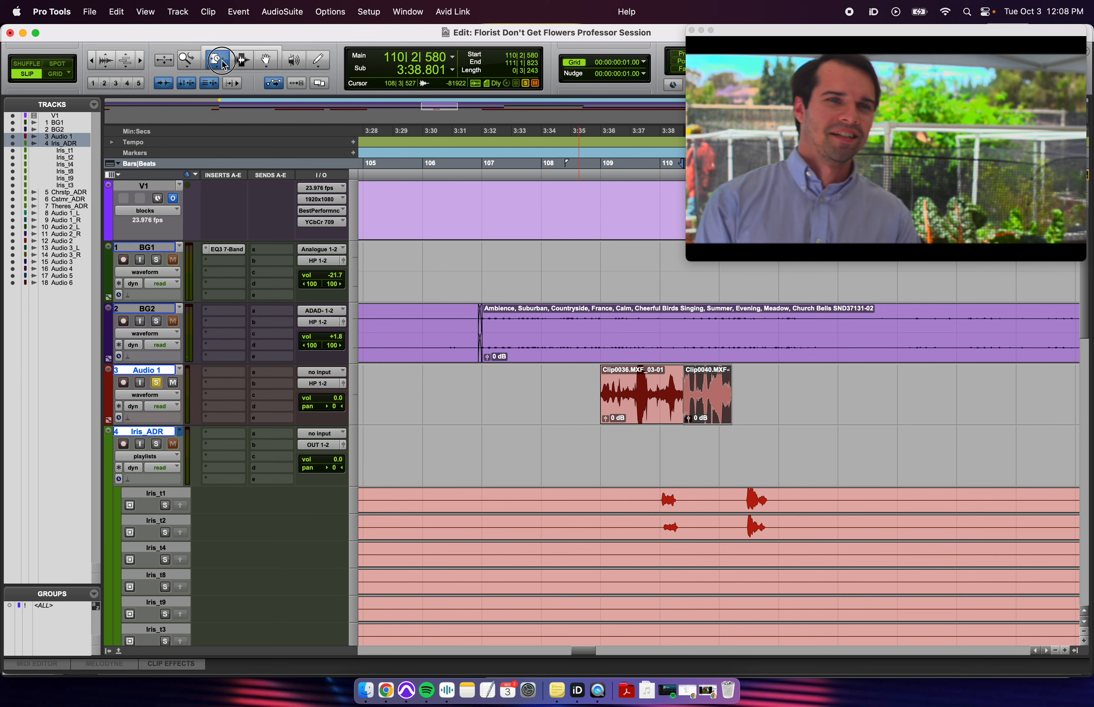
left_click_drag(224, 65, 253, 65)
left_click_drag(724, 396, 789, 409)
key("space")
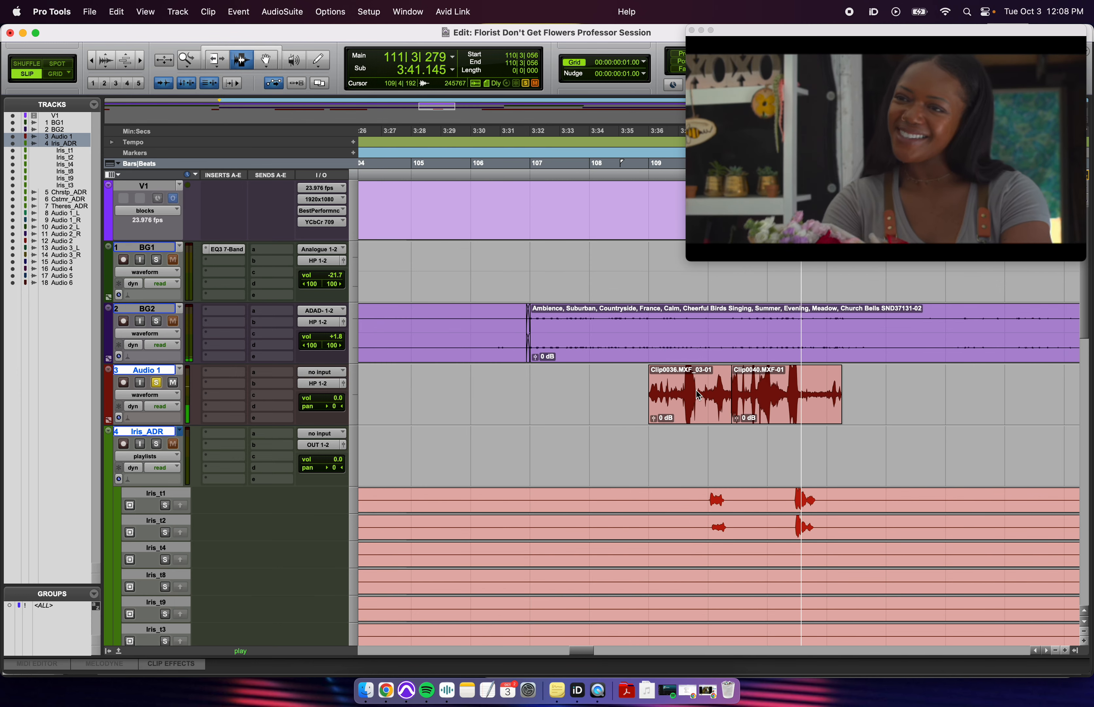
key("space")
left_click(744, 407)
- Copy the iris_t1 line from bar 109 to 112 into the main Iris_ADR playlist
left_click_drag(703, 499, 840, 512)
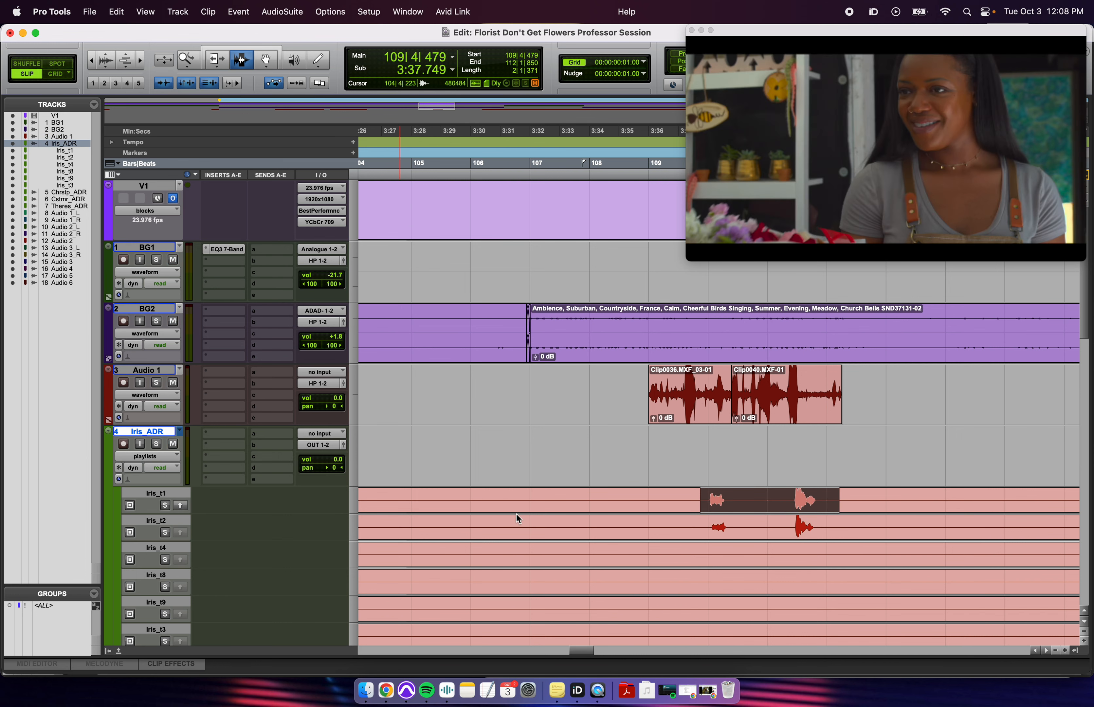
left_click_drag(639, 454, 884, 468)
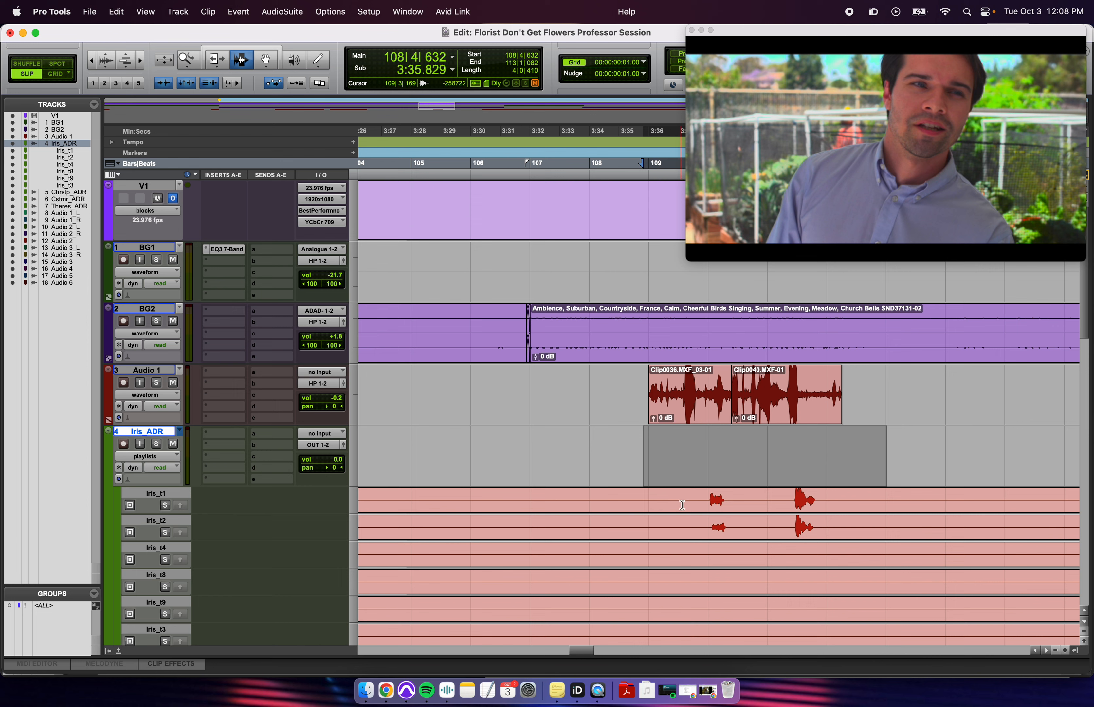
left_click_drag(685, 506, 840, 506)
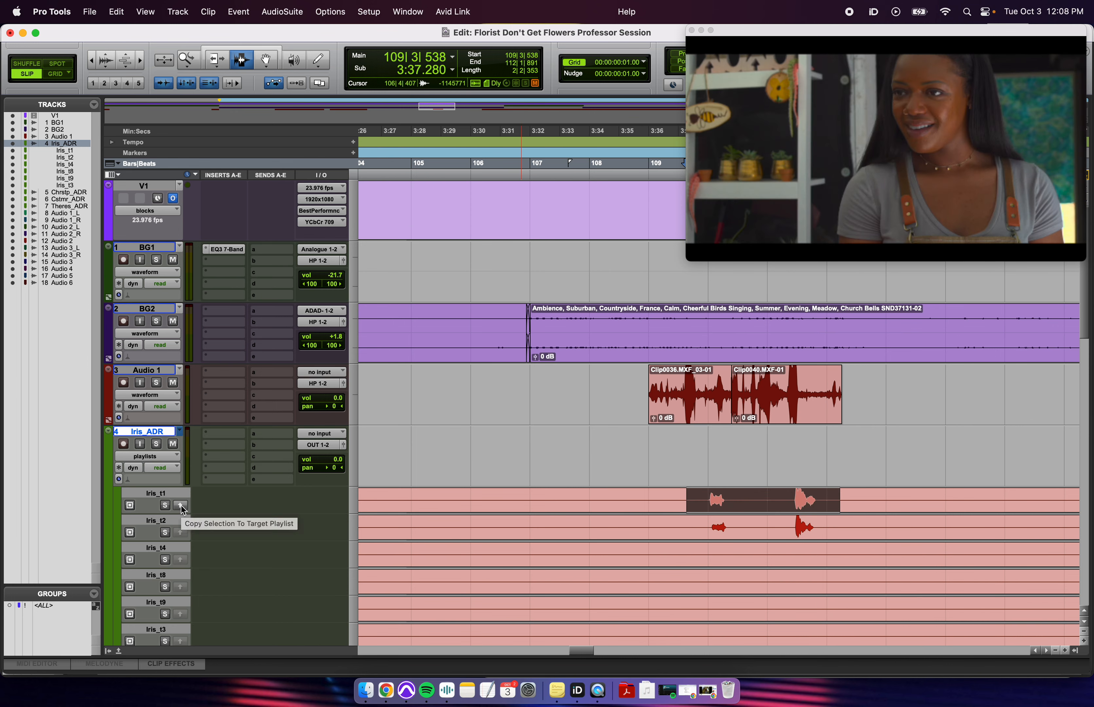
left_click(182, 506)
left_click(773, 456)
scroll(667, 486, "right", 3)
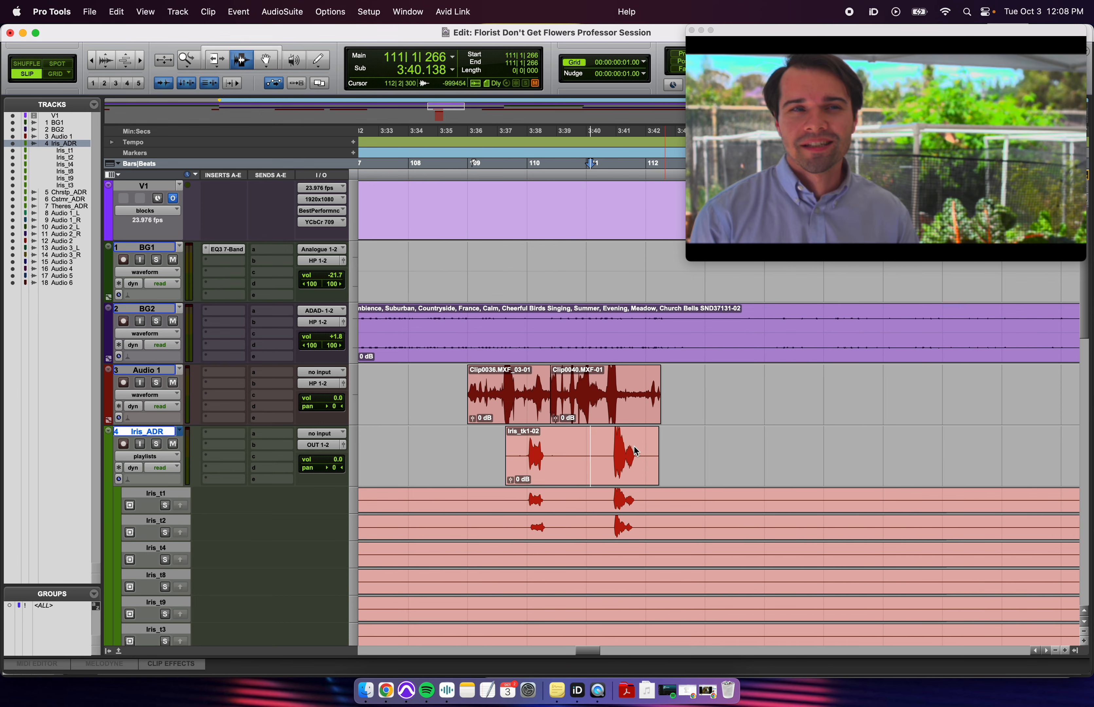
left_click(529, 436)
- Play the comped Iris_tk1-02 line, then solo Audio 1 and play the production line from 109|3|415
key("t")
key("t")
key("r")
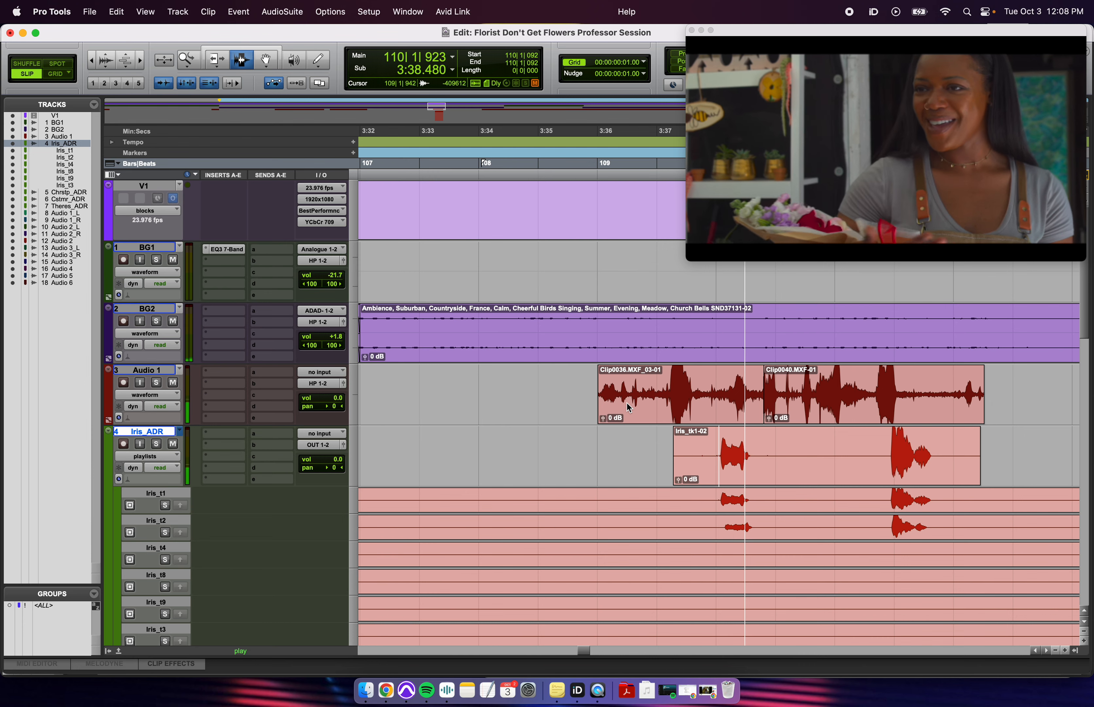
key("space")
left_click(721, 443)
key("t")
key("r")
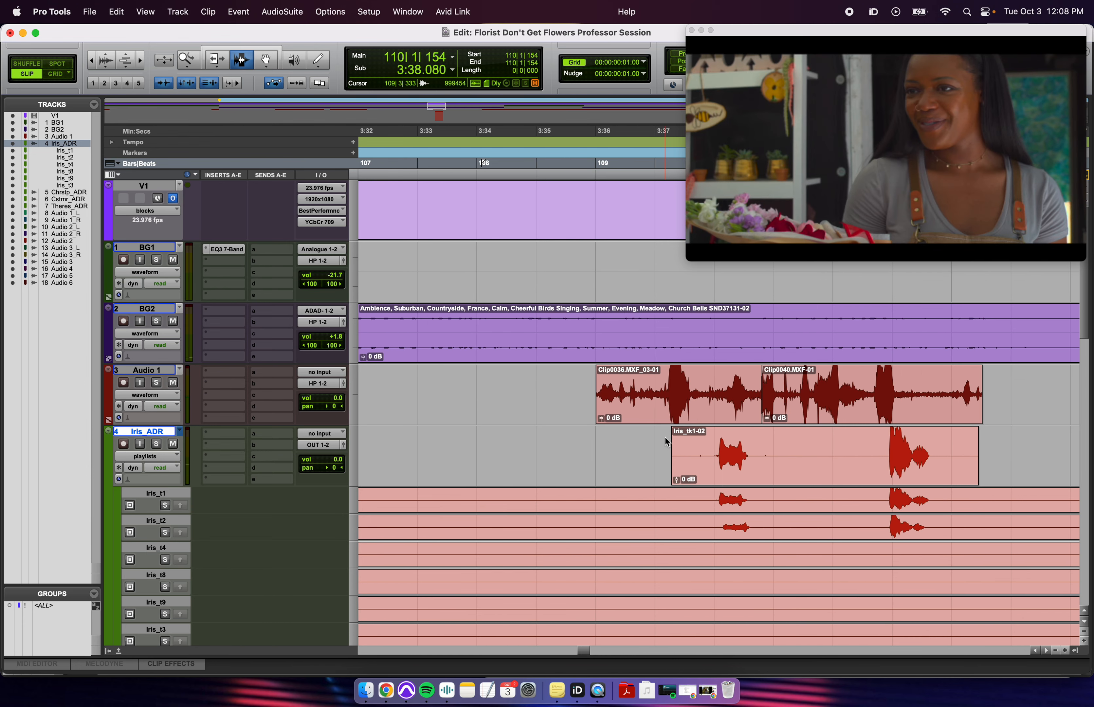
left_click(566, 392)
key("shift+s")
key("space")
left_click(667, 400)
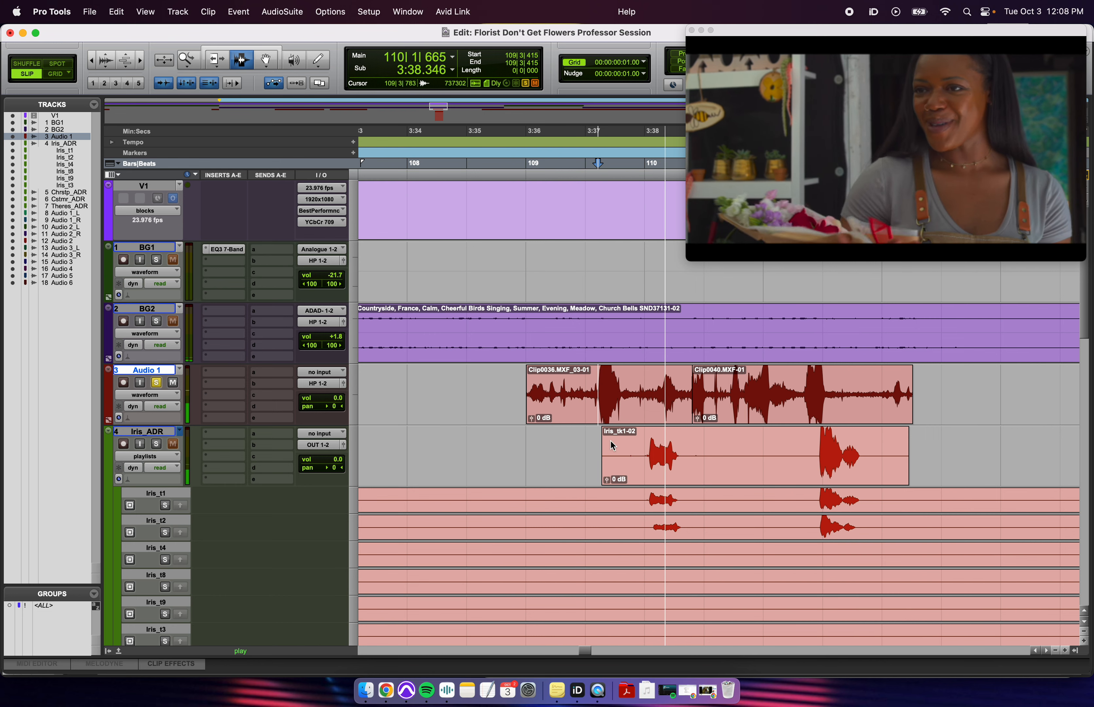
key("space")
left_click_drag(651, 402, 681, 405)
- Trim Iris_tk1-02's start to the word, split it at 109|4|643, and slide Iris_tk1-04 later
left_click(684, 469)
key("t")
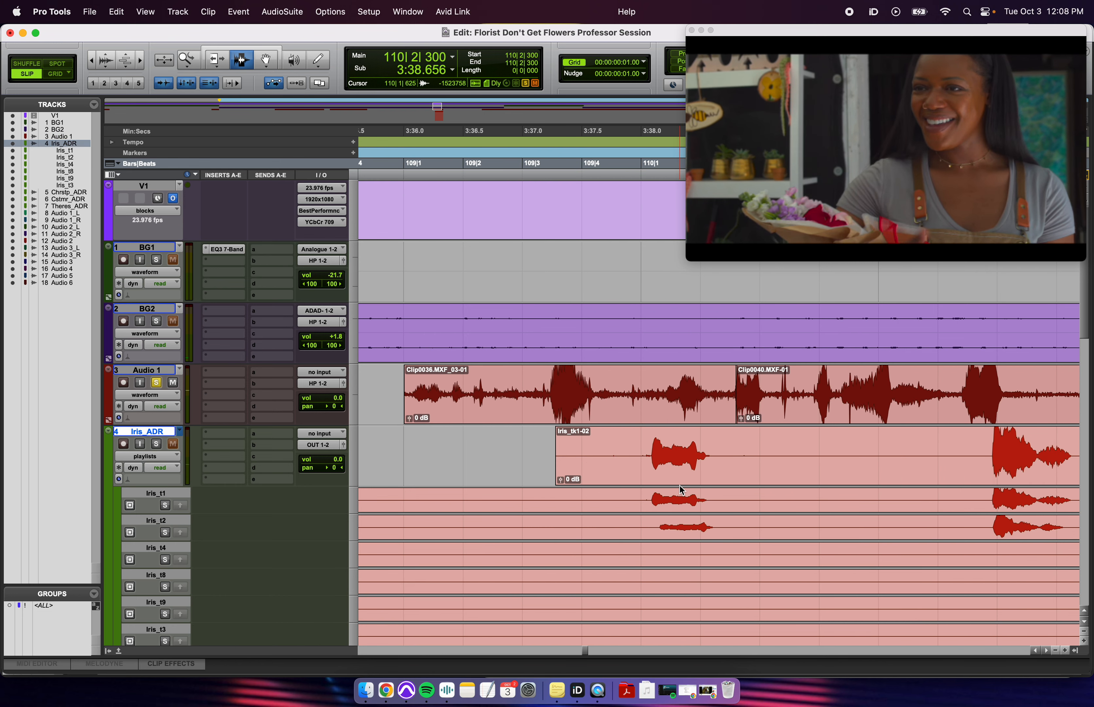
left_click(624, 462)
key("t")
left_click(571, 453)
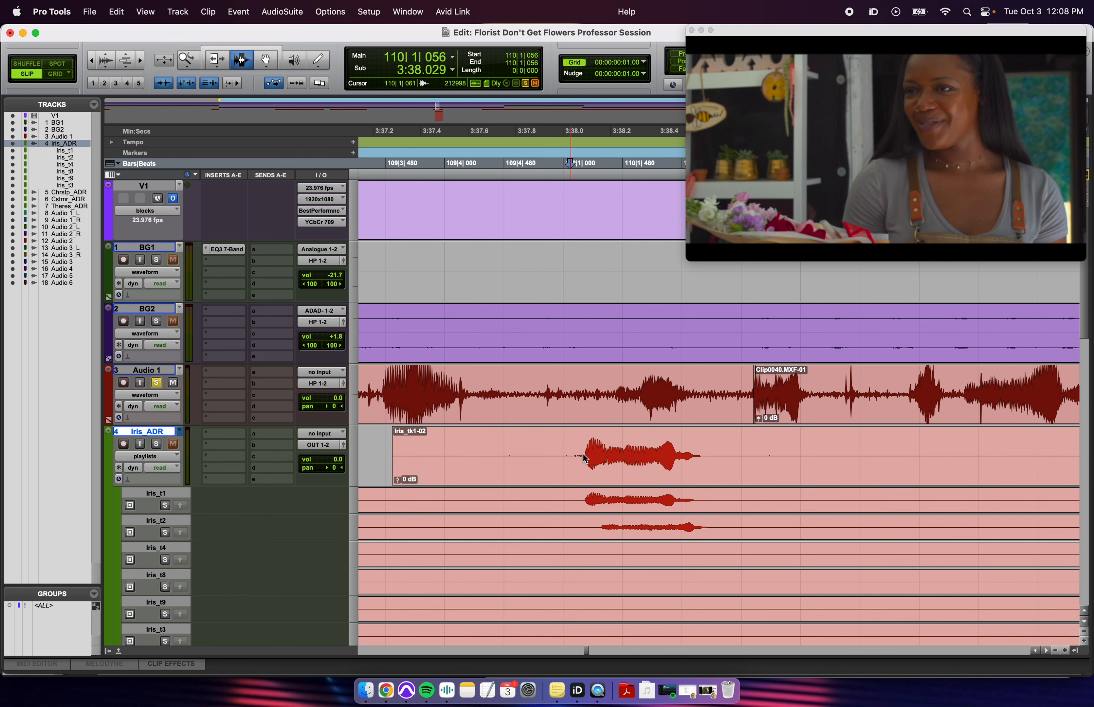
key("a")
left_click(717, 453)
left_click_drag(733, 469, 873, 469)
left_click_drag(626, 470, 675, 473)
left_click(525, 441)
- Solo Iris_ADR and compare Iris_tk1-03 against the production line from just before the clip
key("space")
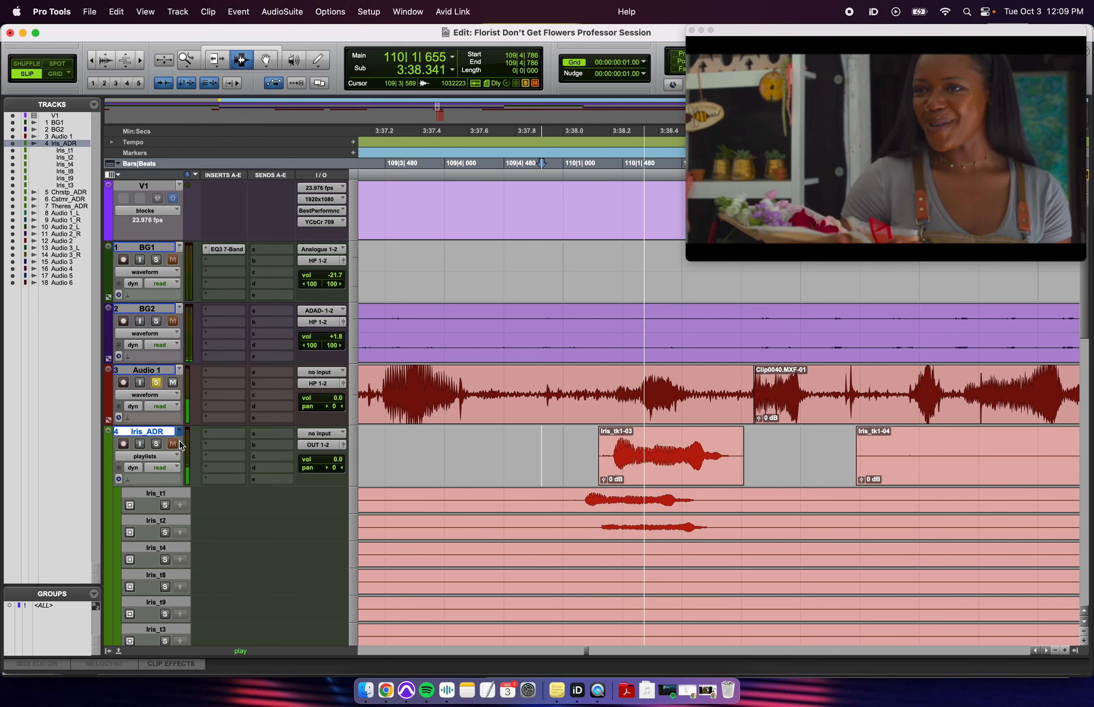
left_click(156, 444)
left_click(406, 474)
key("space")
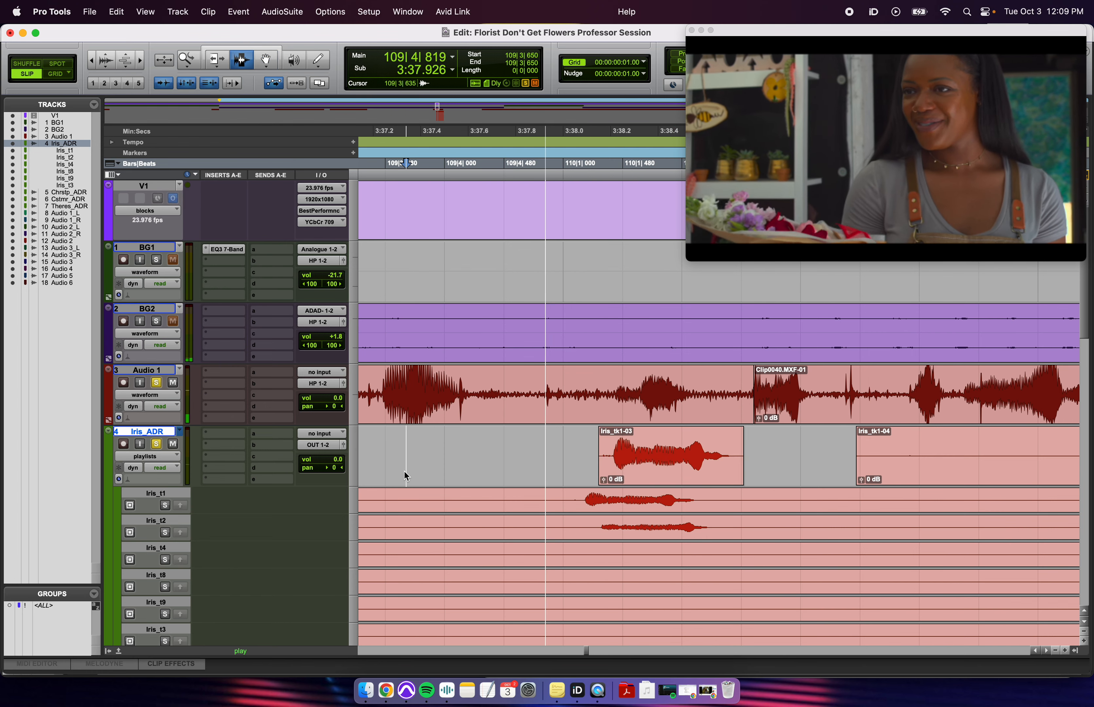
key("space")
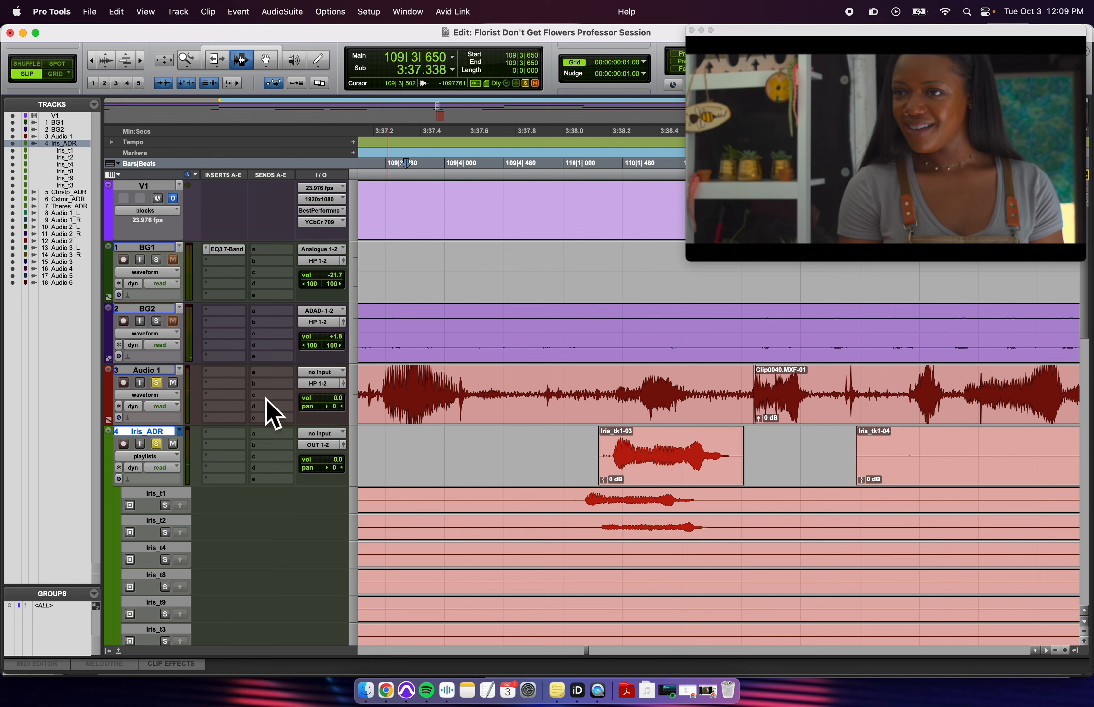
left_click(628, 394)
left_click_drag(608, 455, 724, 466)
left_click(474, 455)
key("space")
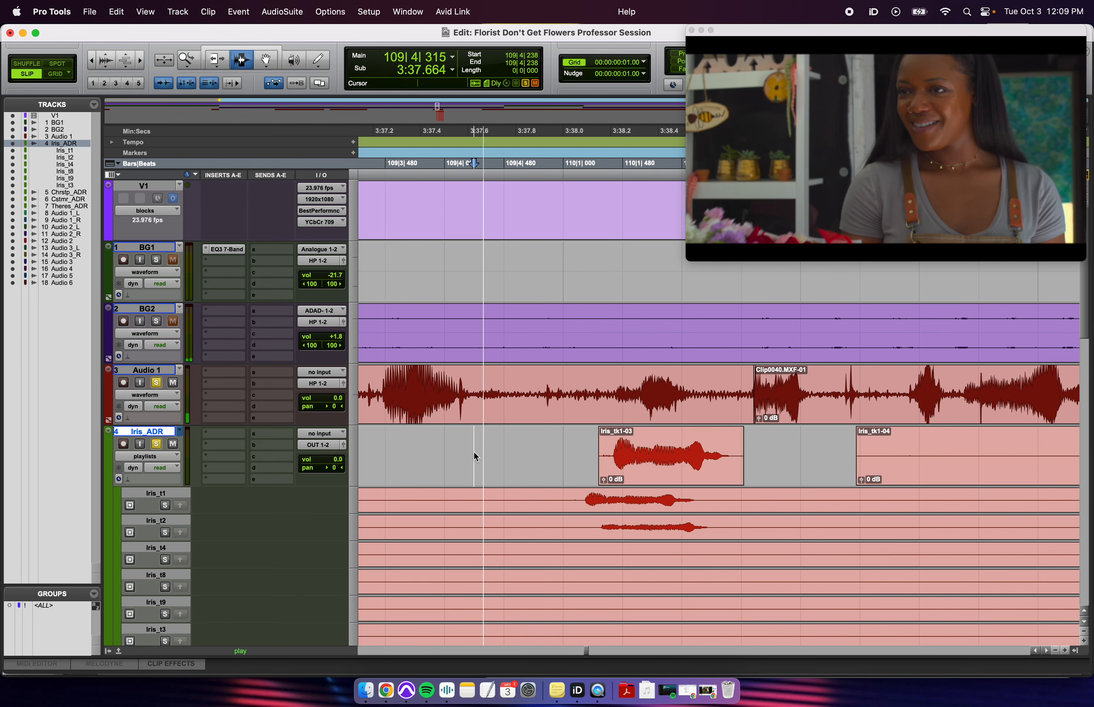
key("space")
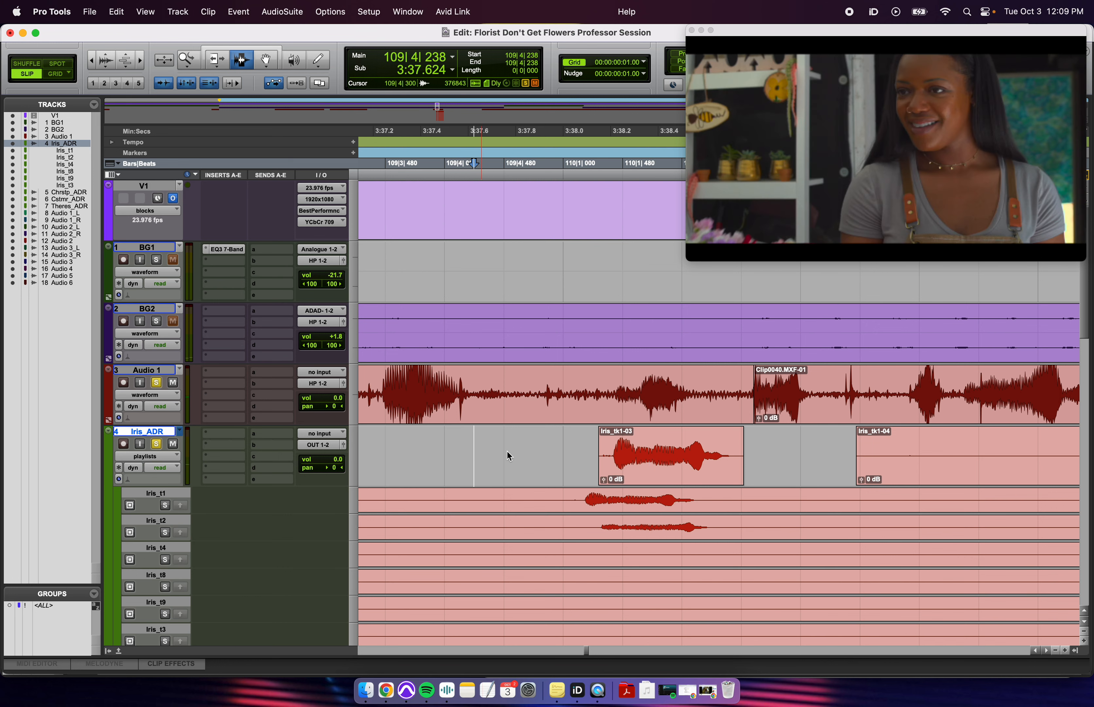
left_click(220, 61)
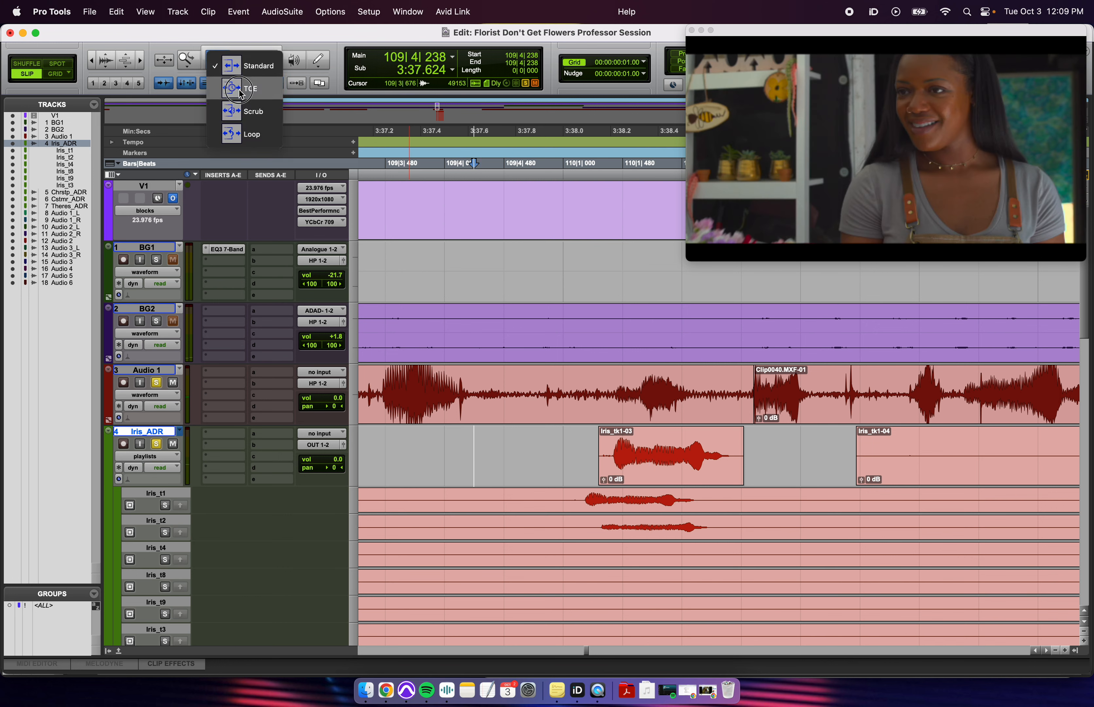
- Choose TCE trim mode and time-compress Iris_tk1-03 shorter from its end
left_click(251, 90)
left_click(219, 61)
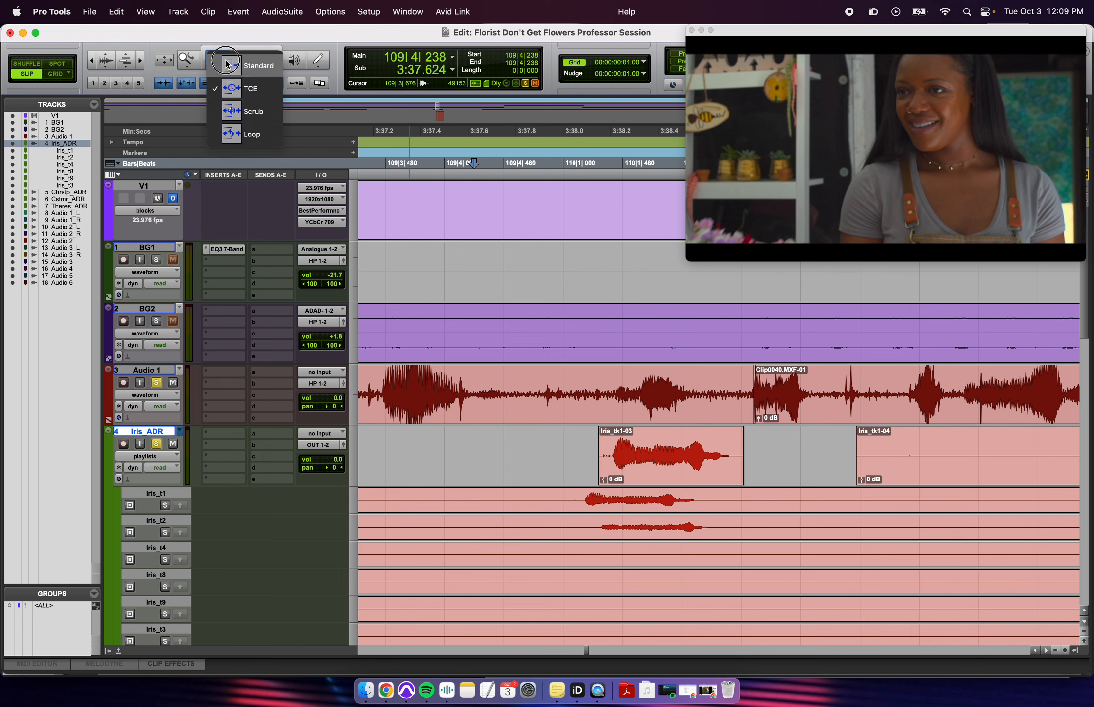
left_click(244, 91)
left_click(224, 62)
left_click(245, 91)
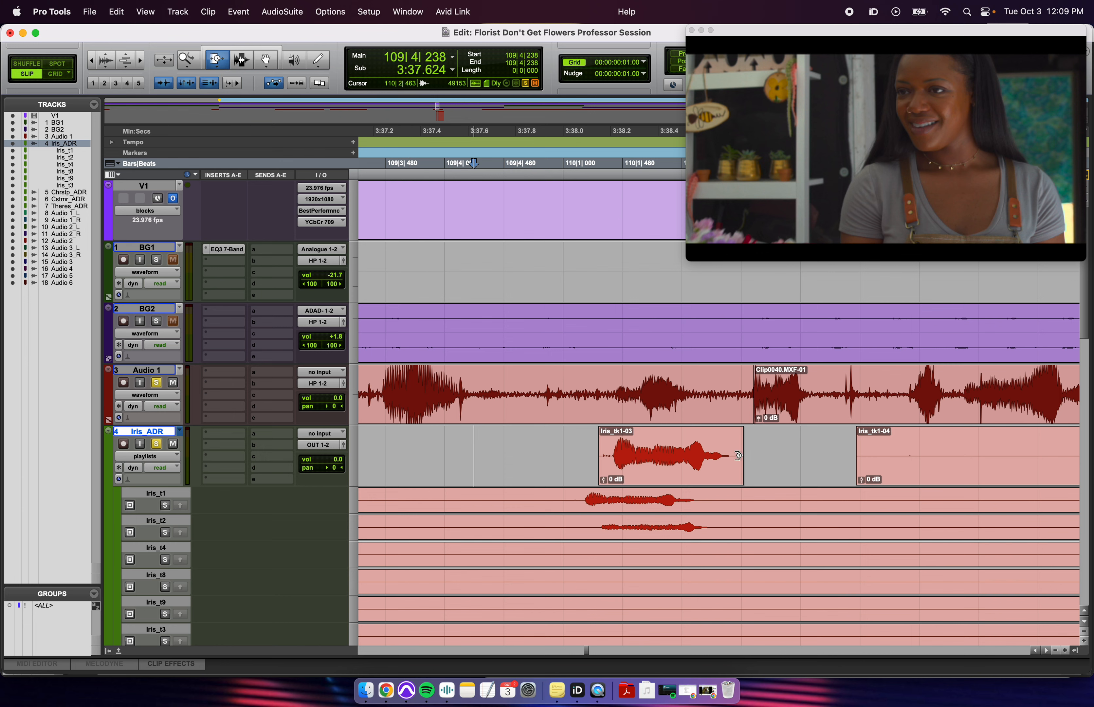
left_click_drag(739, 456, 657, 474)
left_click(587, 455)
- Play from 109|4|668 to check the compressed clip's sync with production
key("F8")
key("F7")
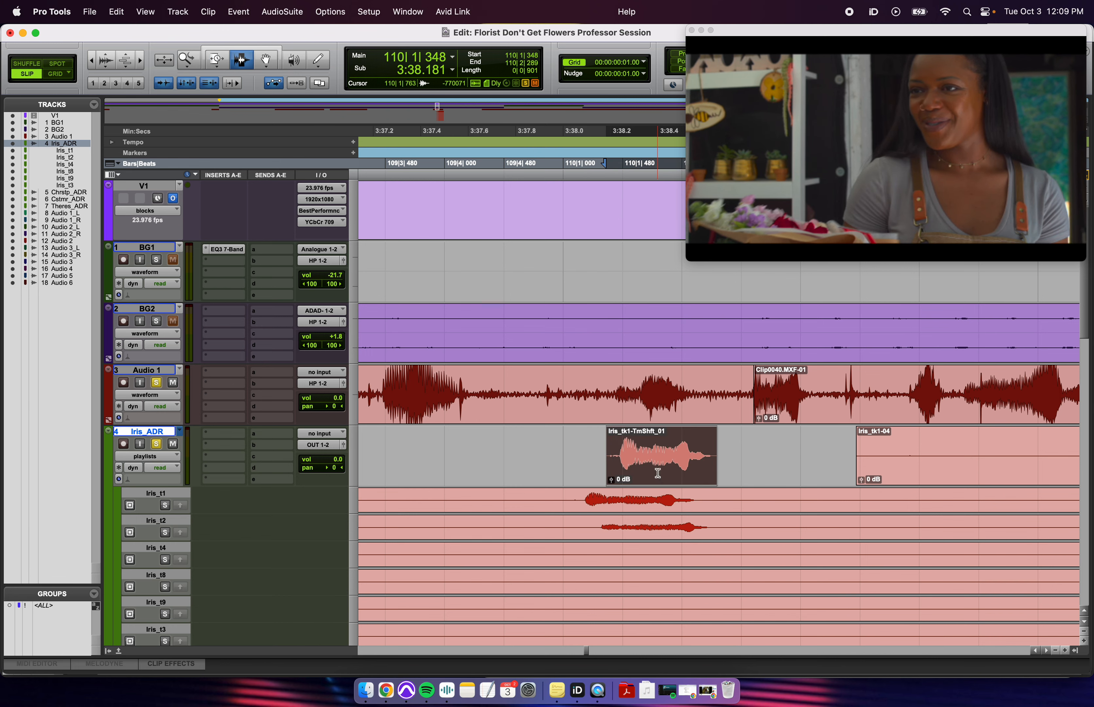
left_click(556, 452)
left_click(483, 453)
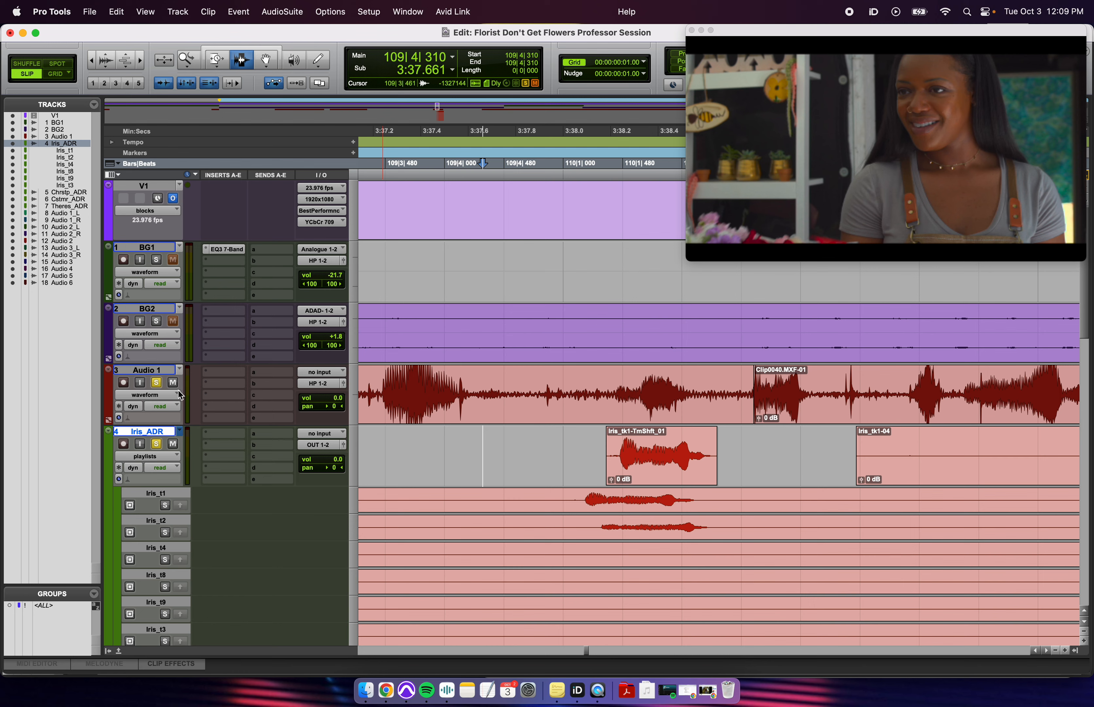
left_click(490, 444)
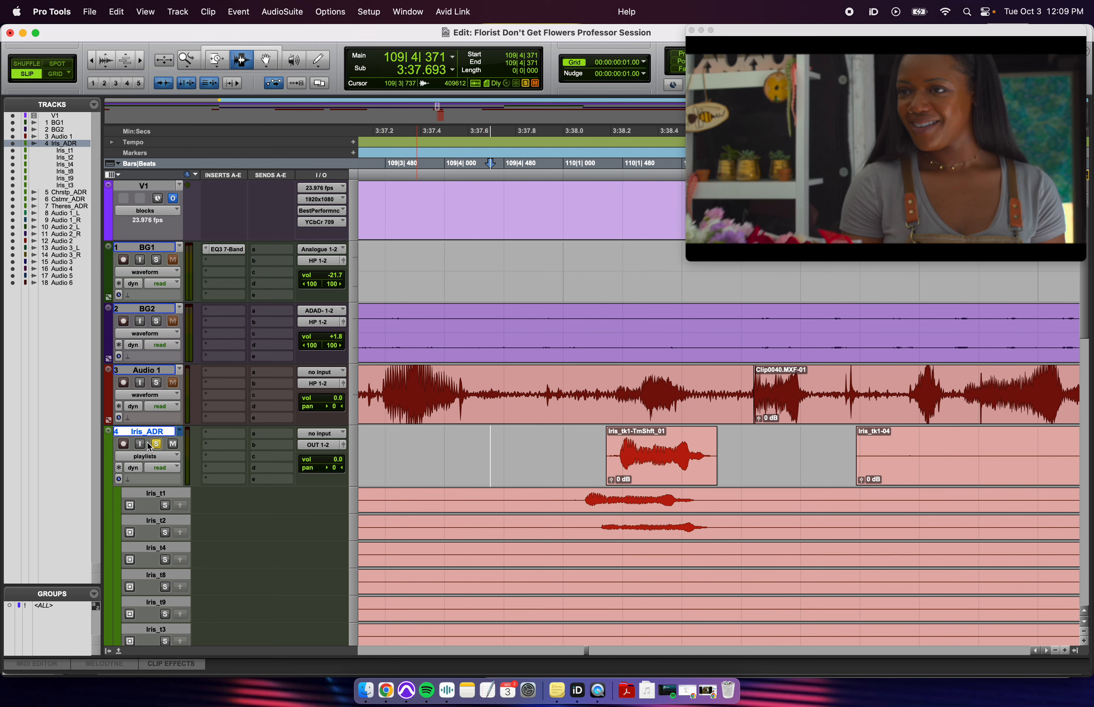
left_click(527, 464)
key("space")
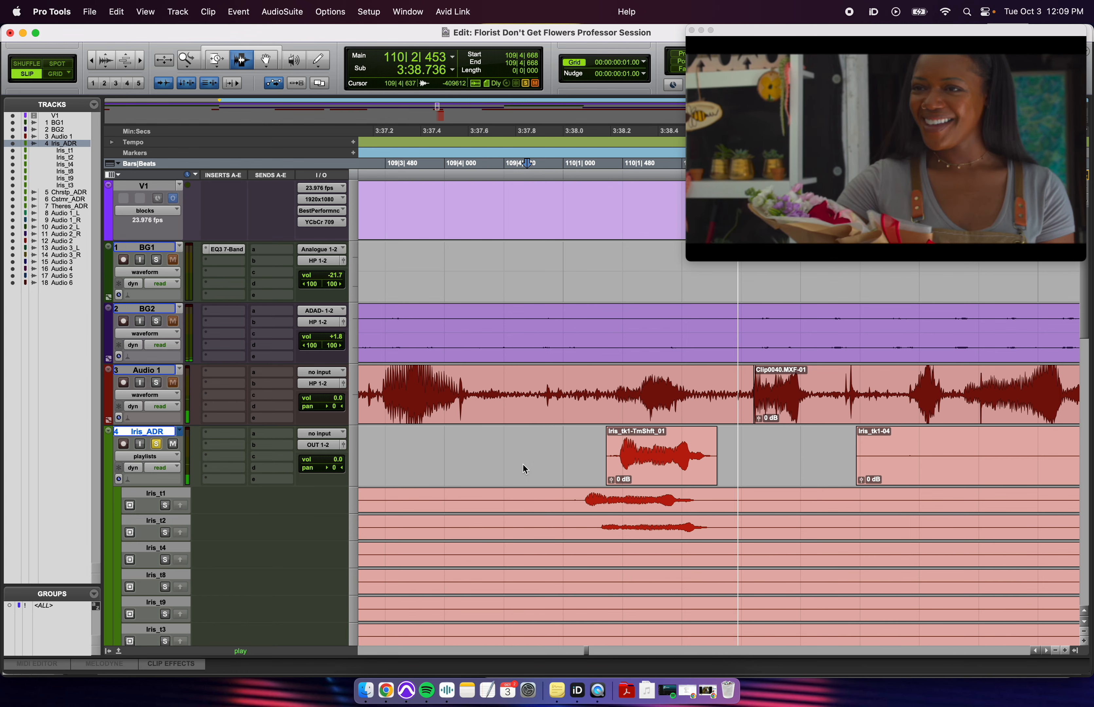
key("space")
- Slide Iris_tk1-TmShft_01 slightly earlier to line up with the production dialogue
key("r")
key("r")
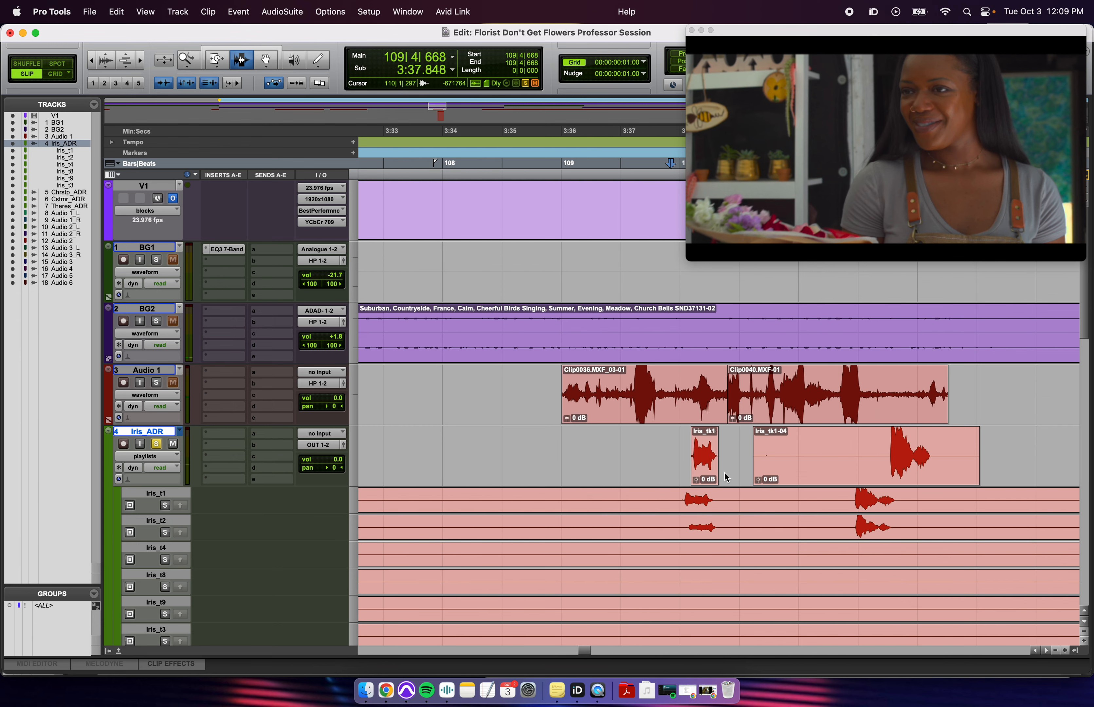
left_click(722, 461)
key("t")
key("t")
left_click(636, 459)
key("t")
left_click(583, 456)
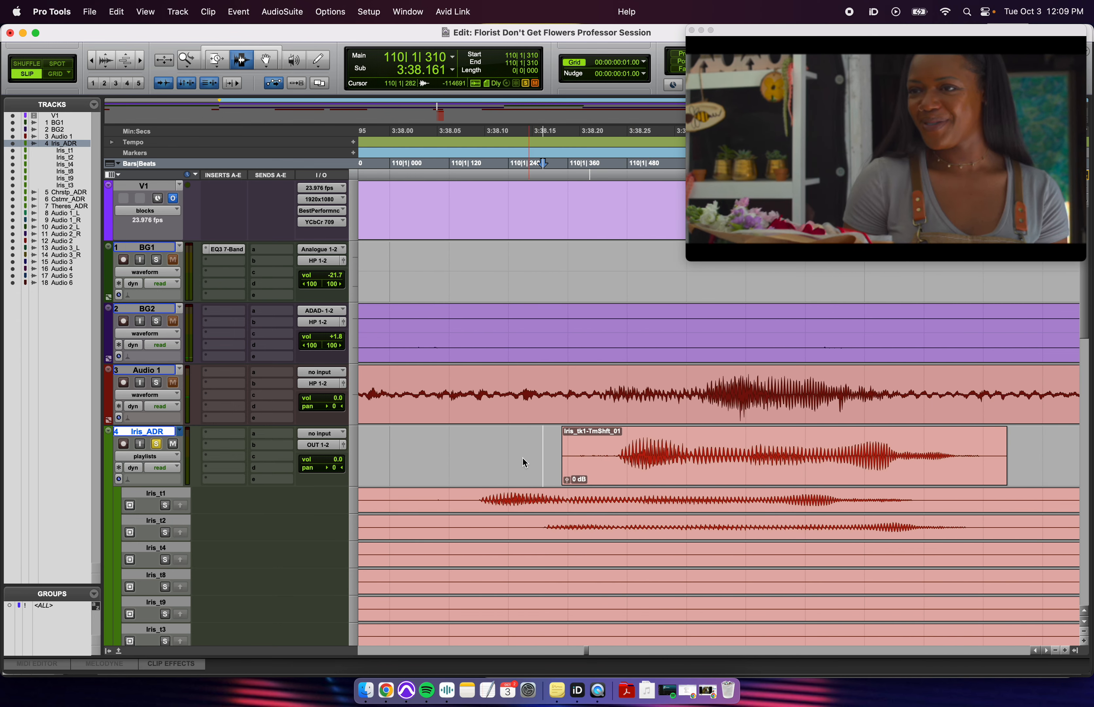
left_click_drag(708, 469, 685, 465)
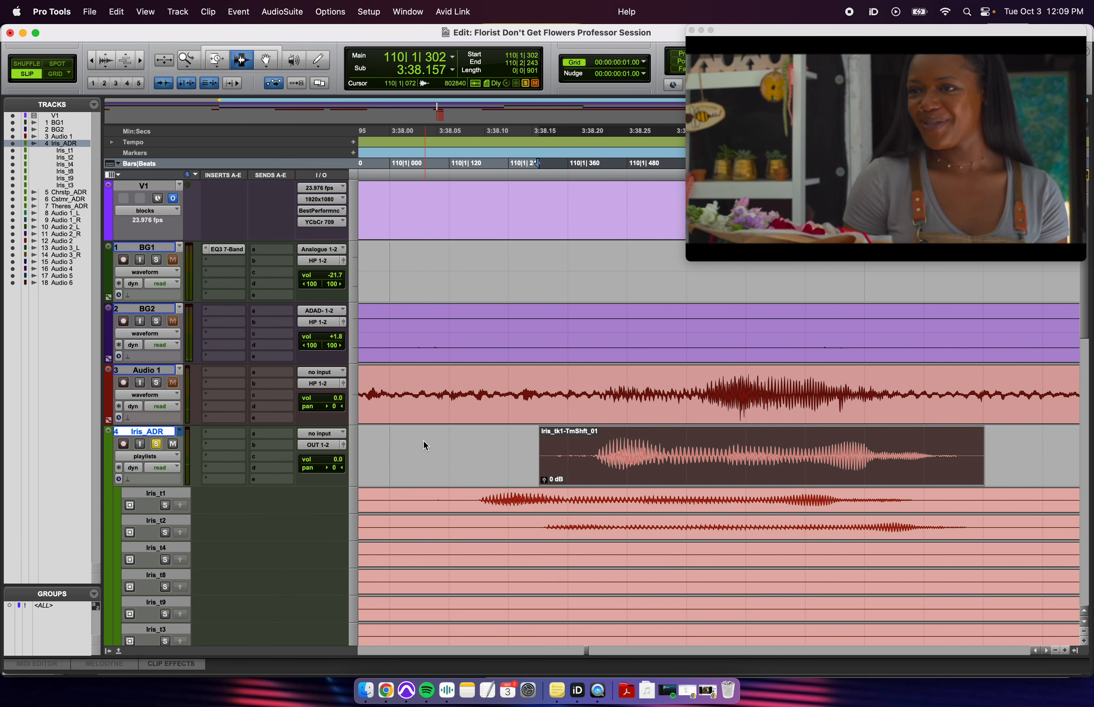
- Trim Iris_tk1-04's start to 111|3|927 and drag the clip earlier in two nudges
left_click(424, 444)
key("space")
key("r")
key("r")
key("r")
key("r")
key("r")
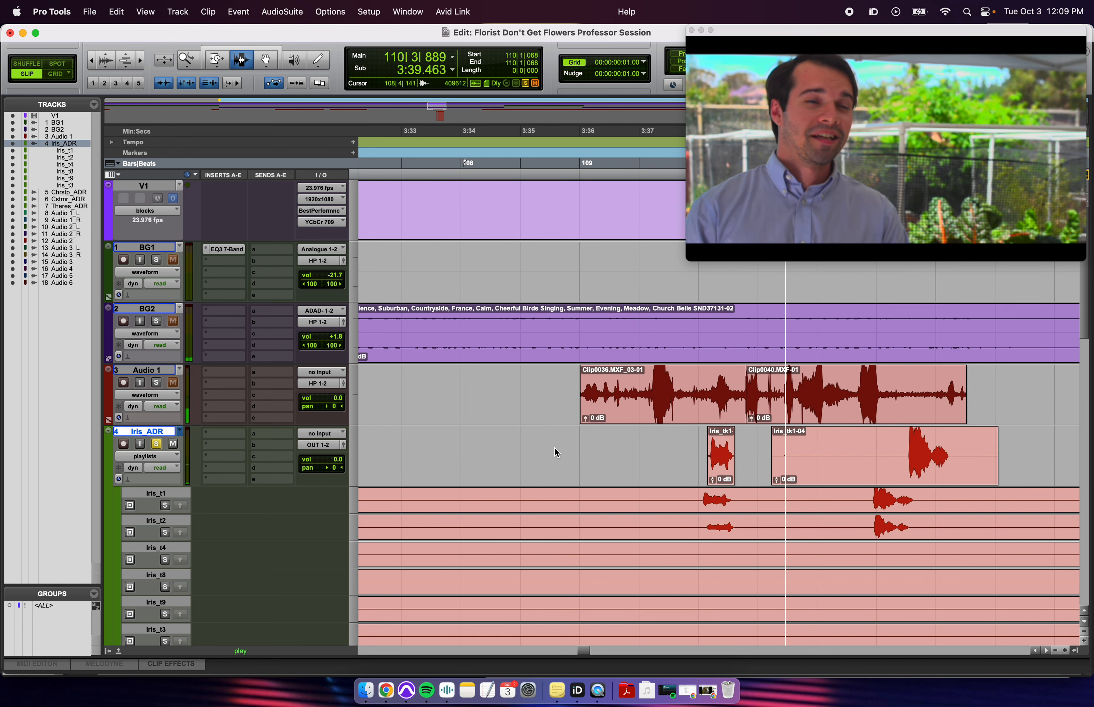
key("space")
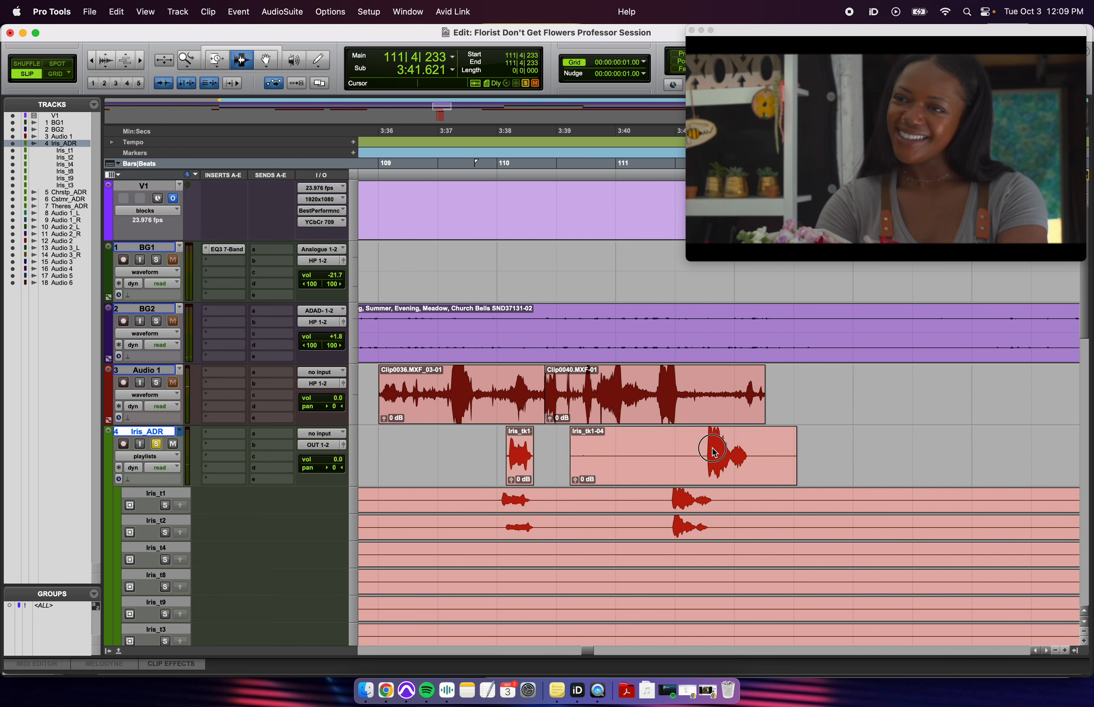
left_click(703, 455)
key("a")
left_click_drag(741, 474, 697, 476)
key("t")
key("t")
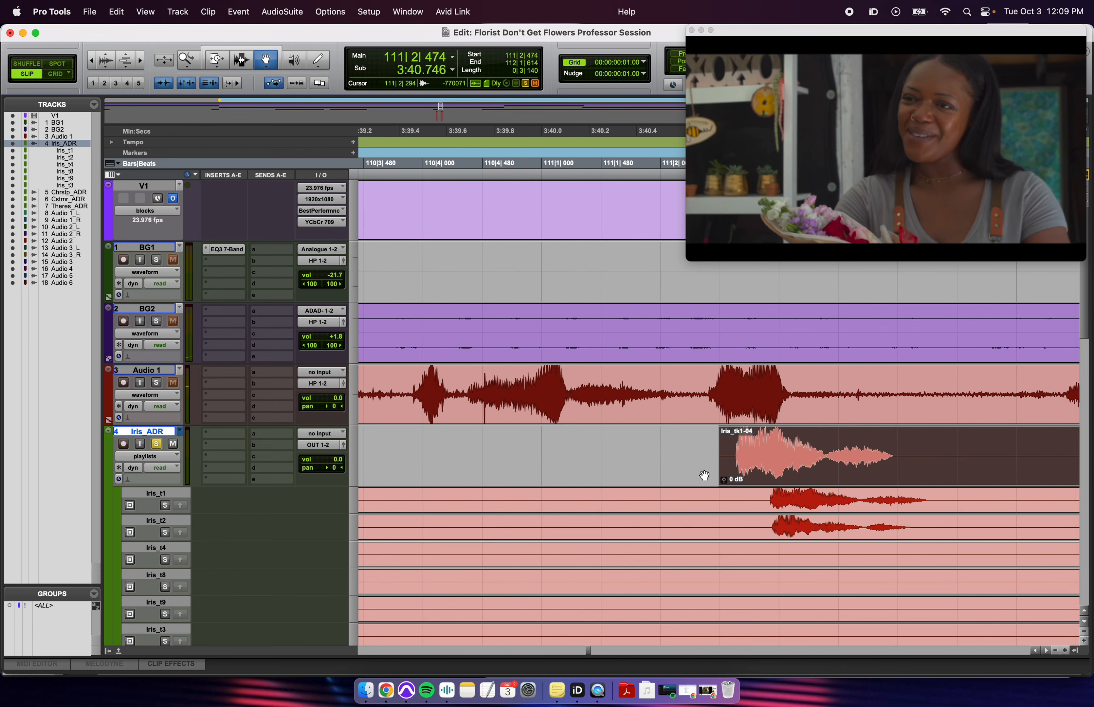
left_click_drag(790, 471, 772, 468)
- Compare against Audio 1 from 3:40.400 and select a short range in Iris_tk1-04 near 3:41.126
left_click(638, 416)
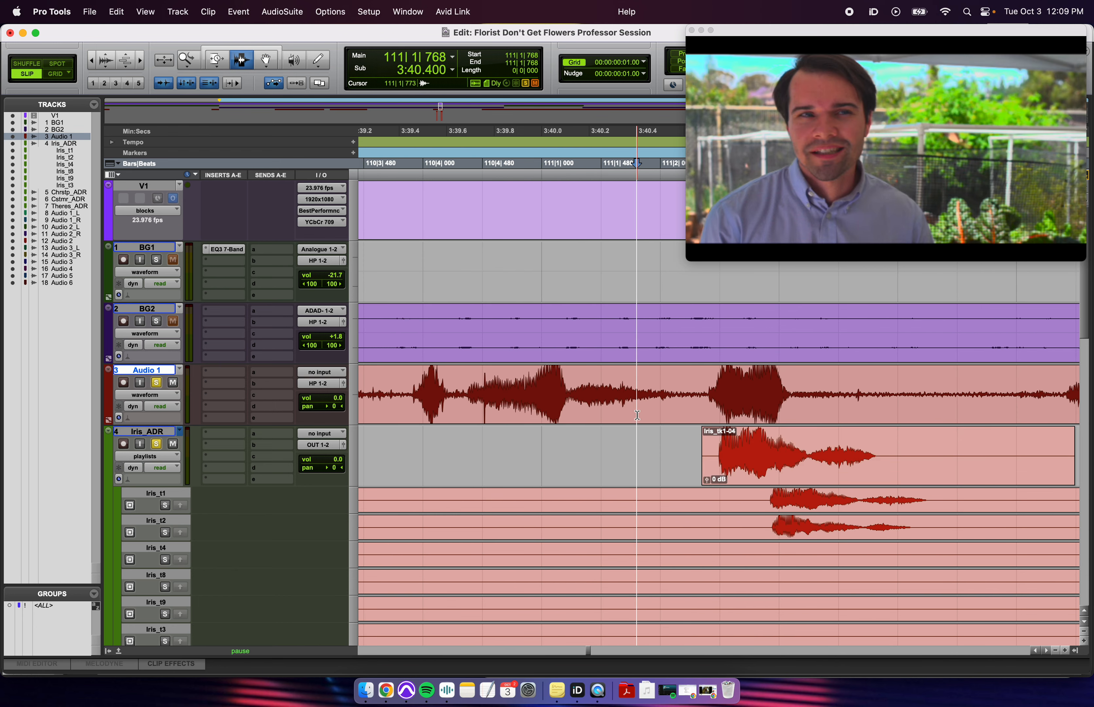
key("space")
key("space")
left_click(677, 394)
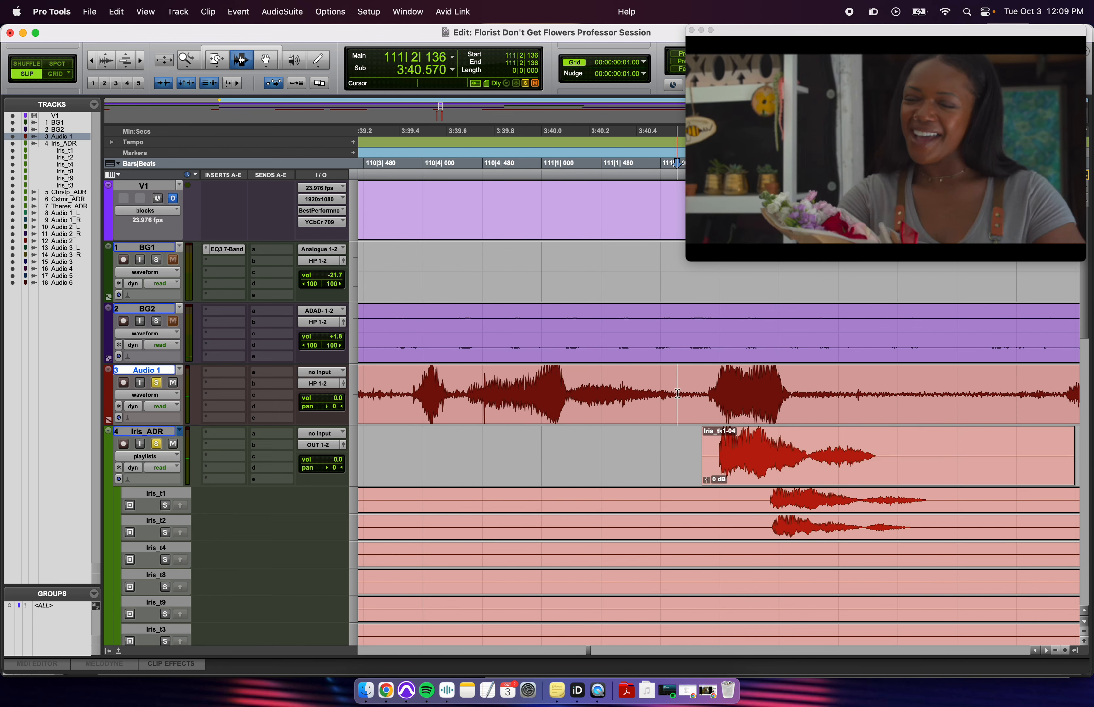
left_click(805, 420)
key("t")
left_click(722, 457)
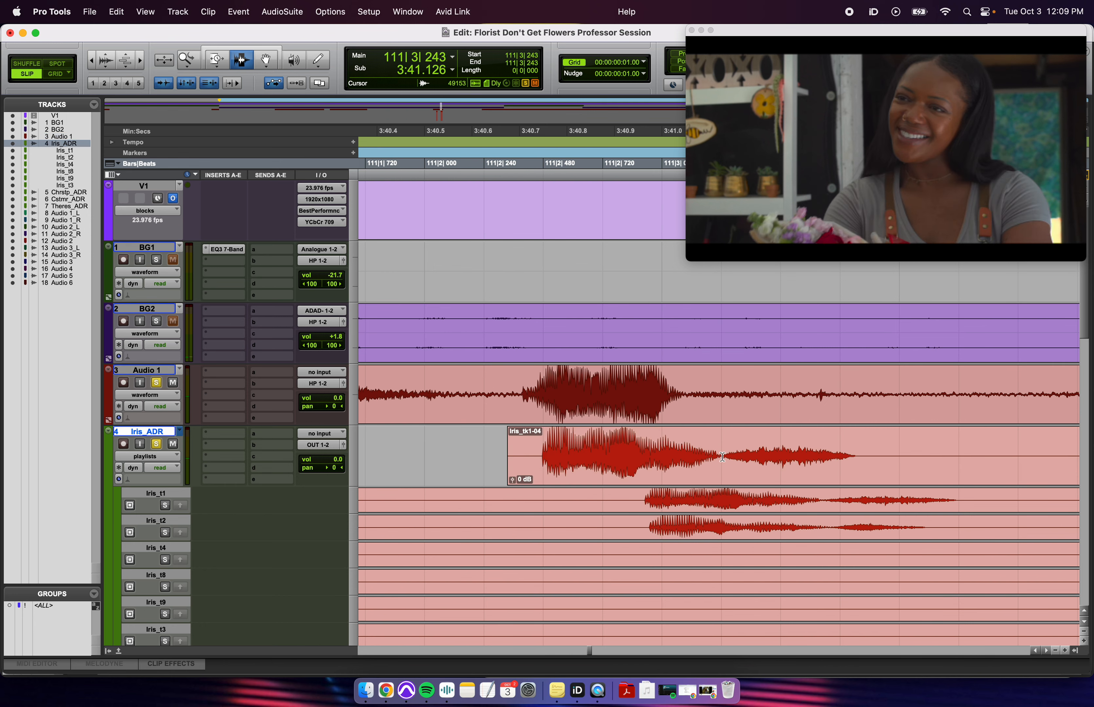
left_click_drag(654, 461, 722, 461)
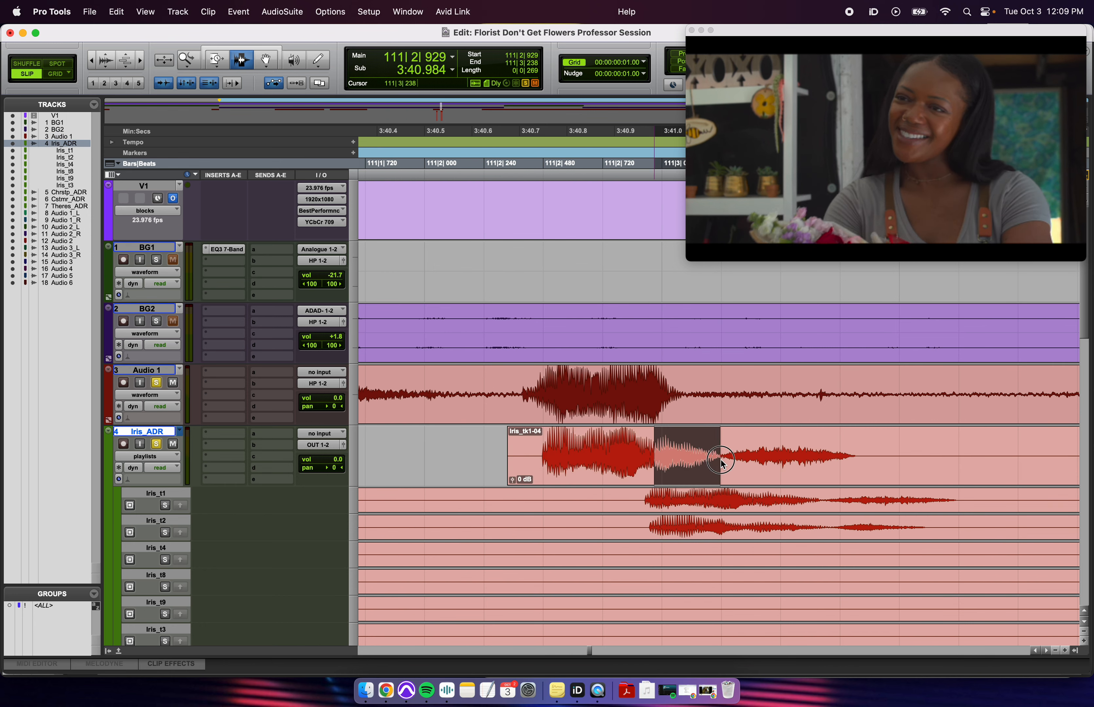
- Audition from 111|1|840 and split Iris_tk1-04 at the play point
left_click(721, 461)
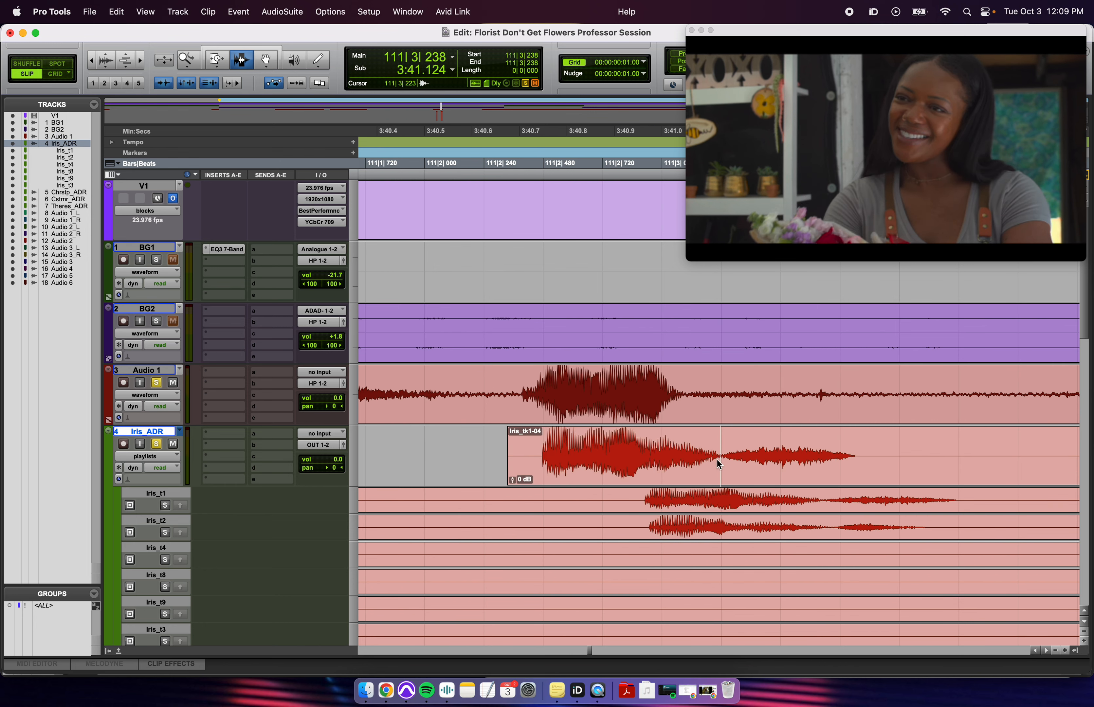
left_click(482, 453)
key("space")
key("space")
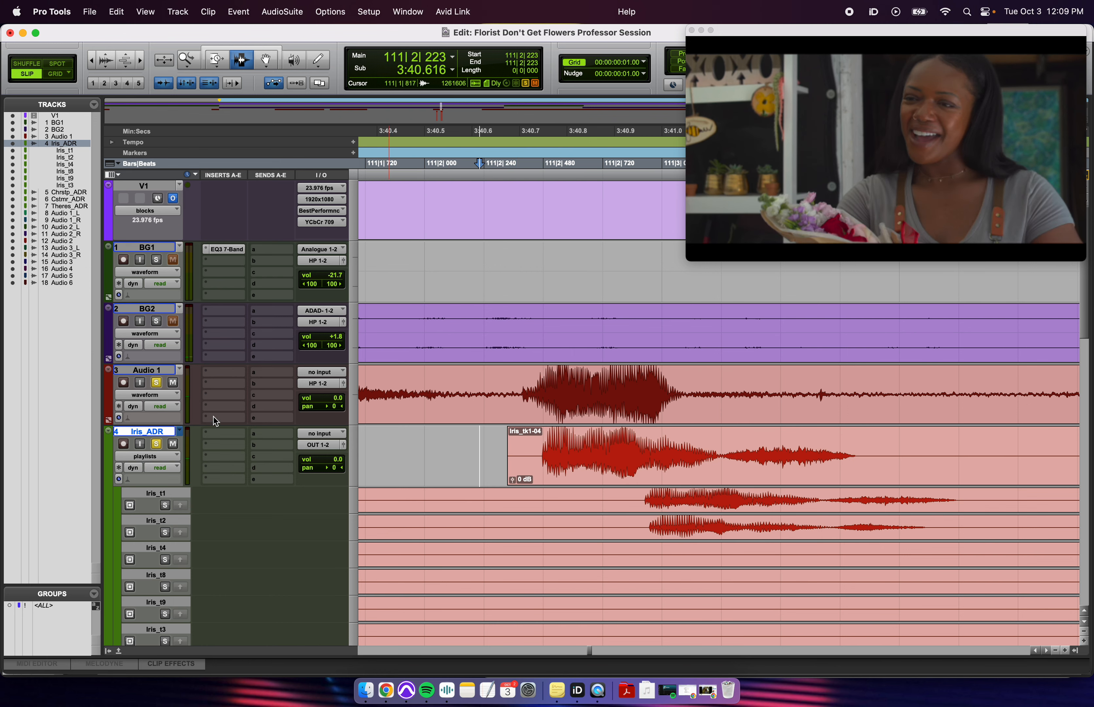
left_click(394, 452)
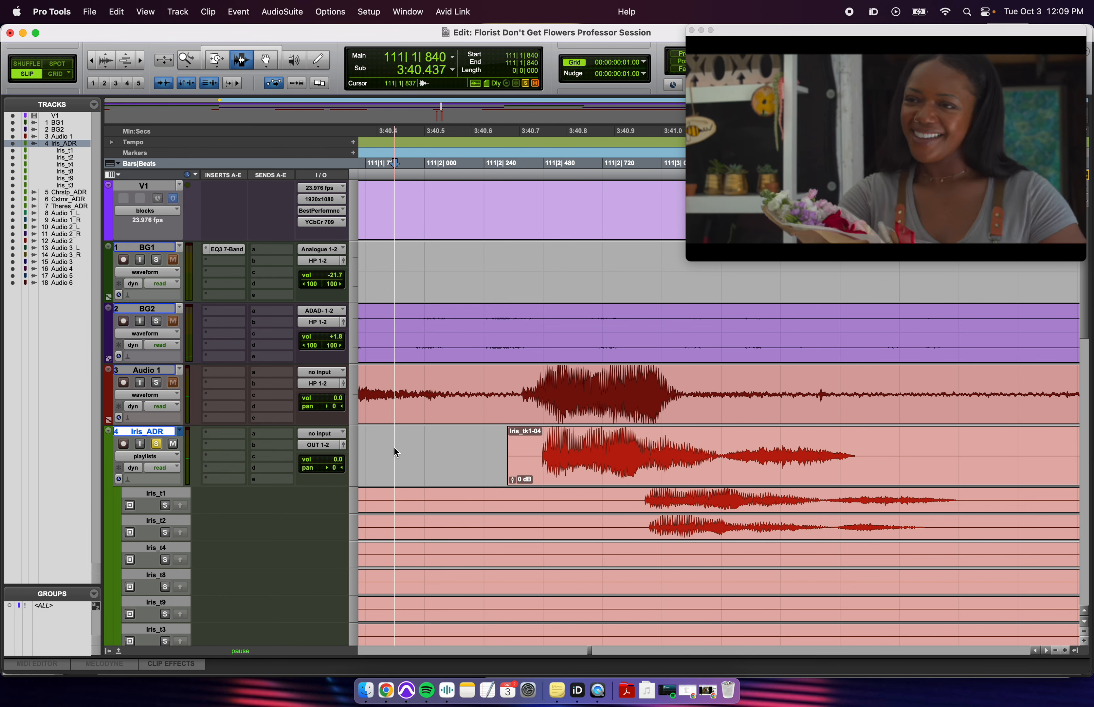
key("space")
key("r")
key("space")
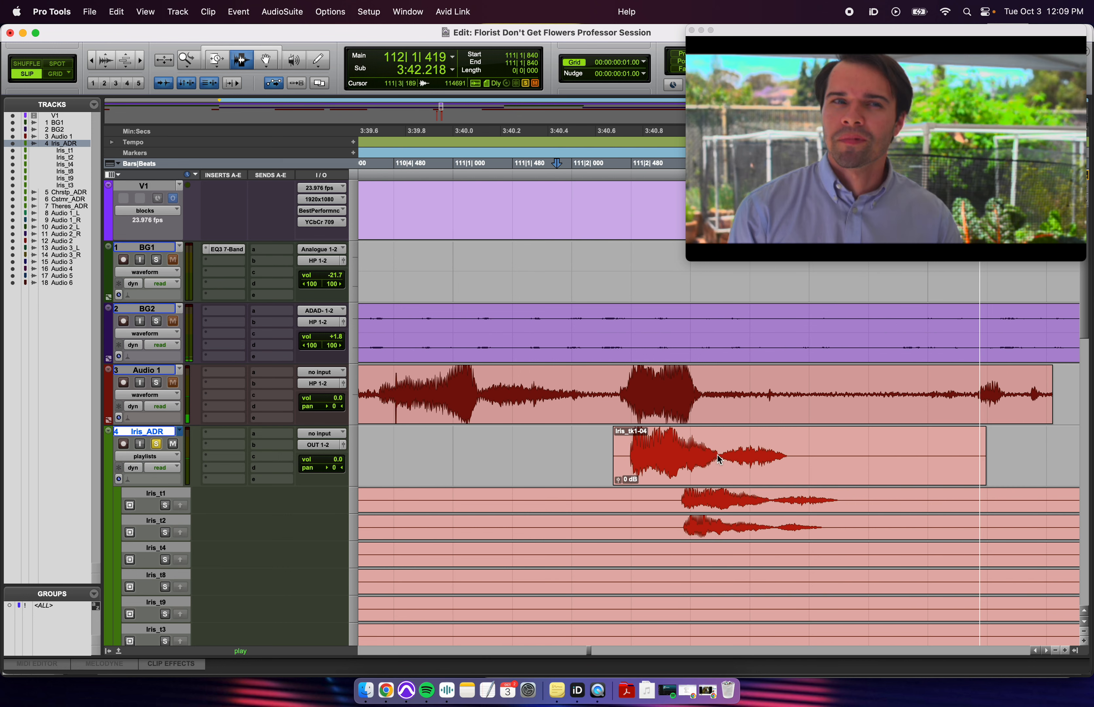
- Separate the tail piece Iris_tk1-06 and lower its clip gain to -10.3 dB
left_click(719, 462)
key("b")
left_click(806, 468)
key("s")
key("t")
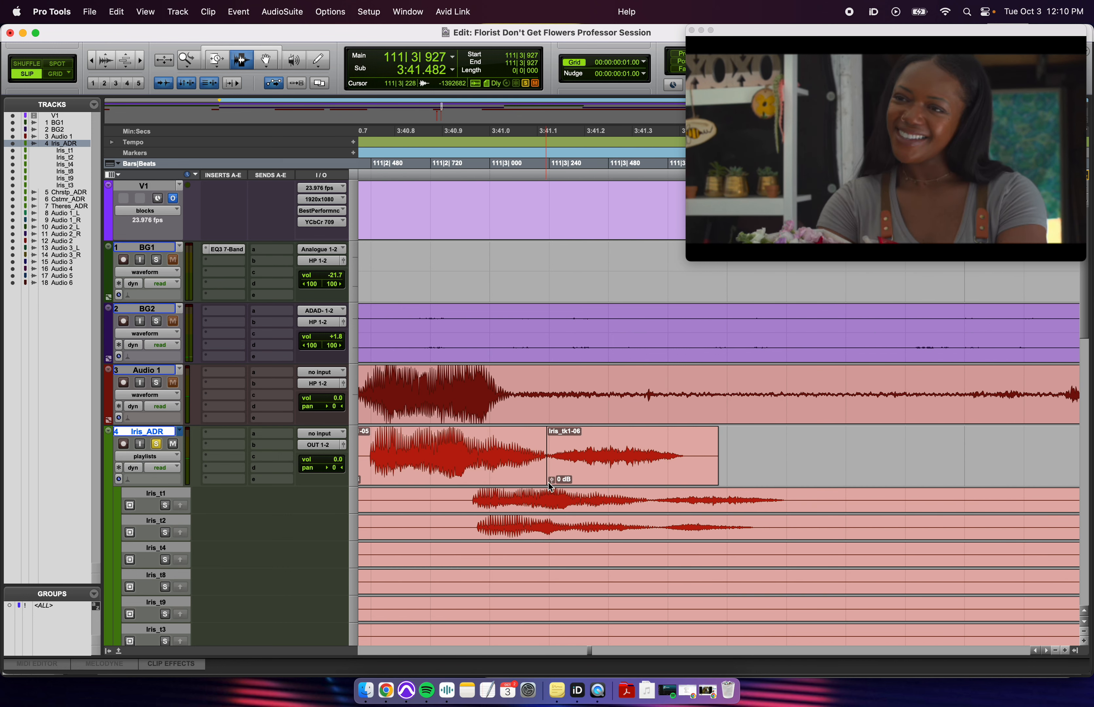
left_click_drag(549, 483, 552, 481)
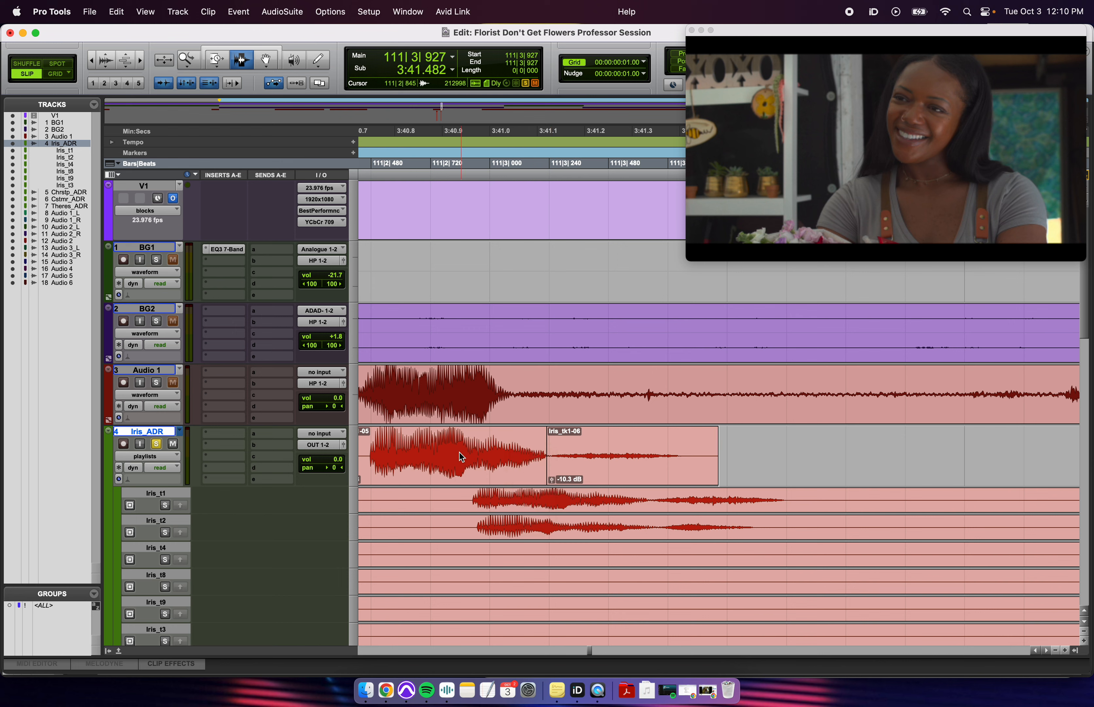
- Audition the quieter tail, then TCE-compress Iris_tk1-06 shorter from its right edge
left_click(399, 456)
key("space")
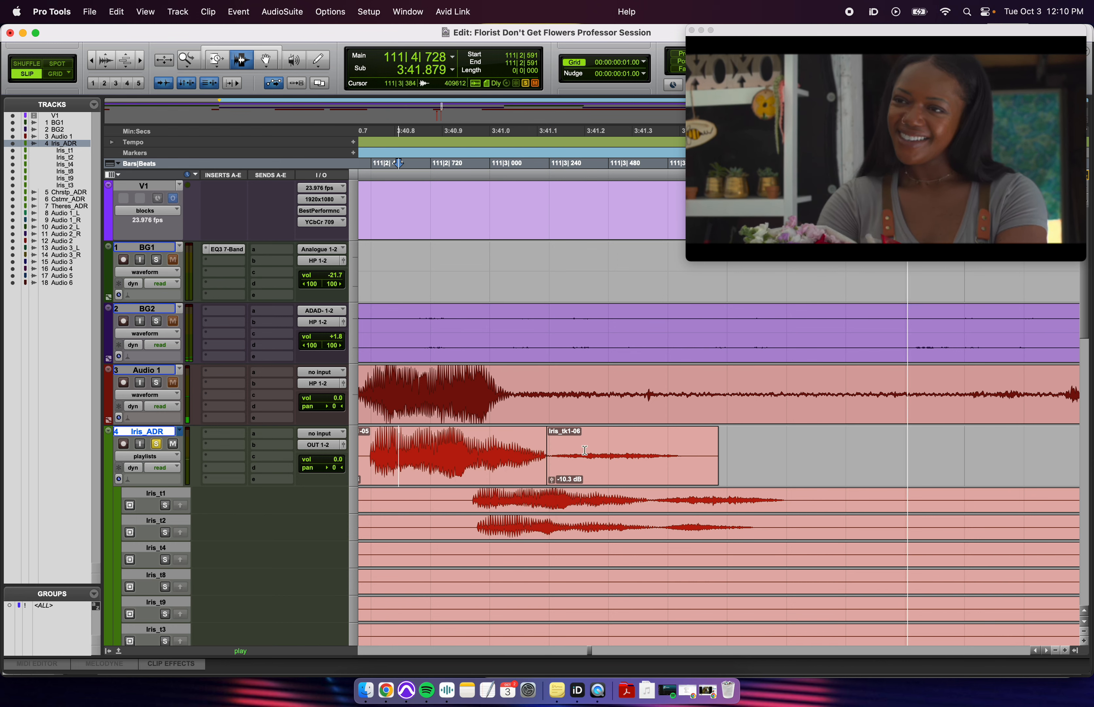
key("space")
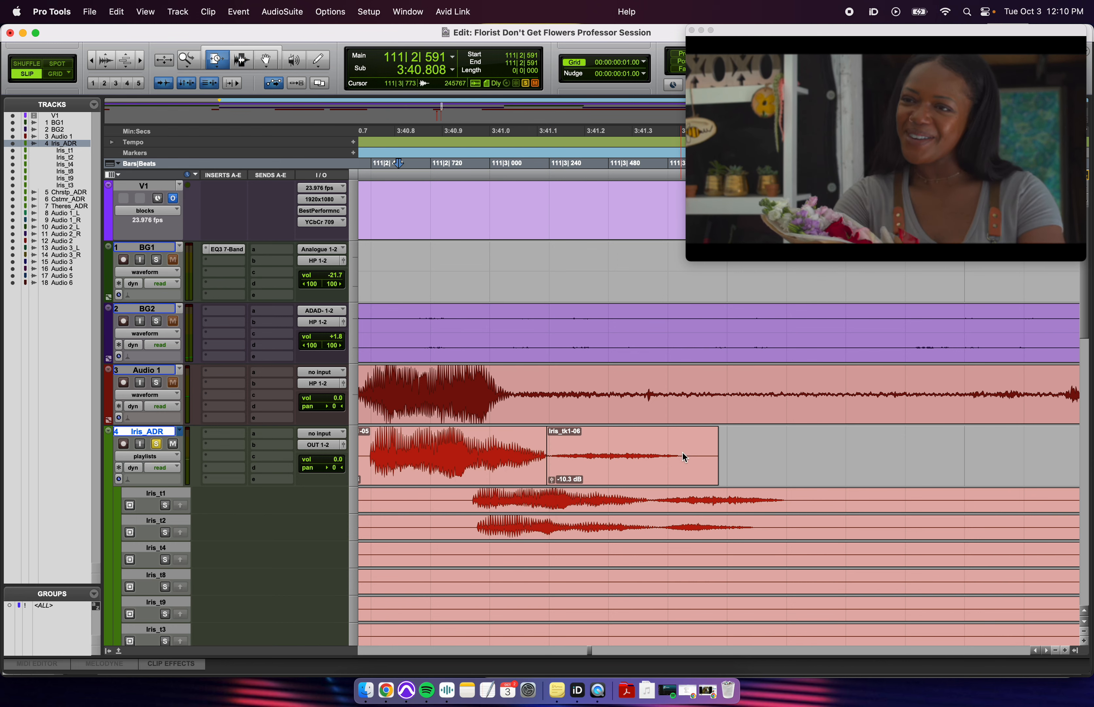
left_click_drag(687, 456, 663, 457)
key("r")
key("F7")
left_click(439, 449)
- Review the edit from 3:40.618, then crossfade across the boundary between the two Iris clips
left_click(514, 459)
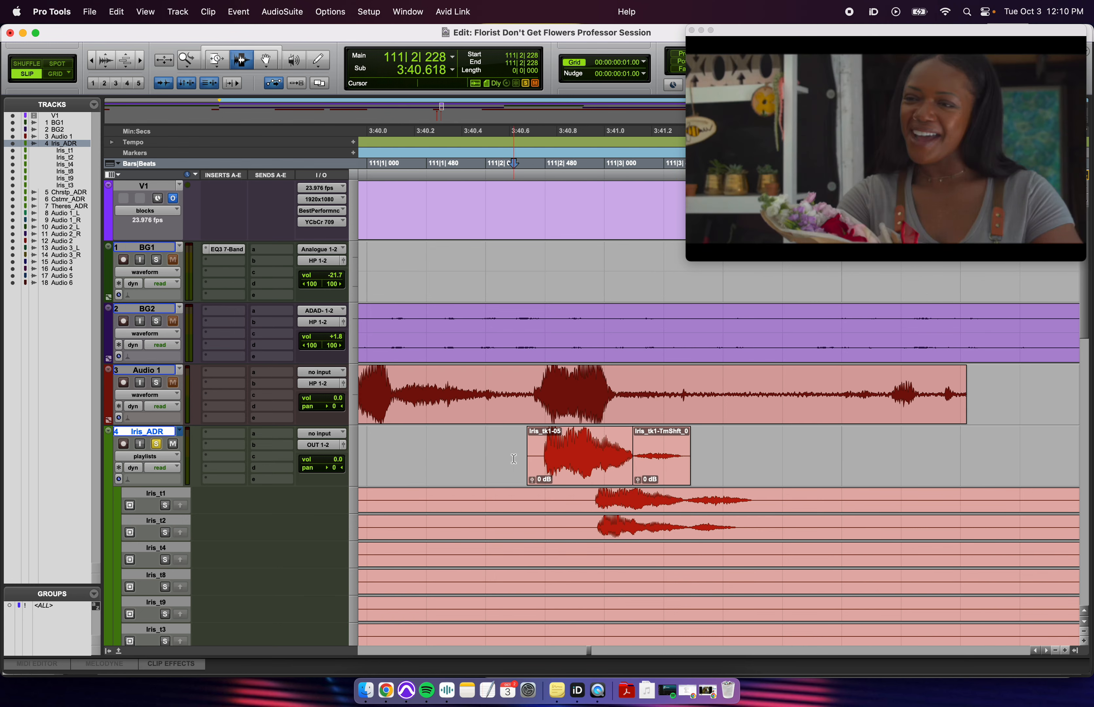
key("space")
key("space")
left_click(621, 446)
key("t")
key("t")
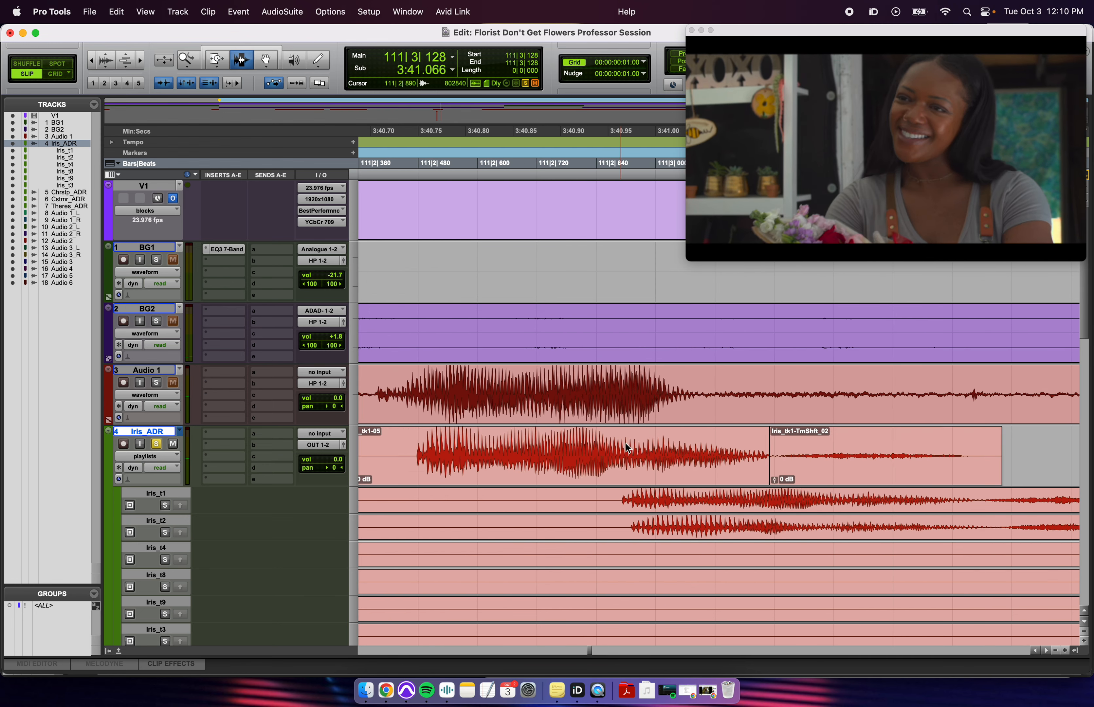
left_click_drag(734, 463, 808, 478)
key("f")
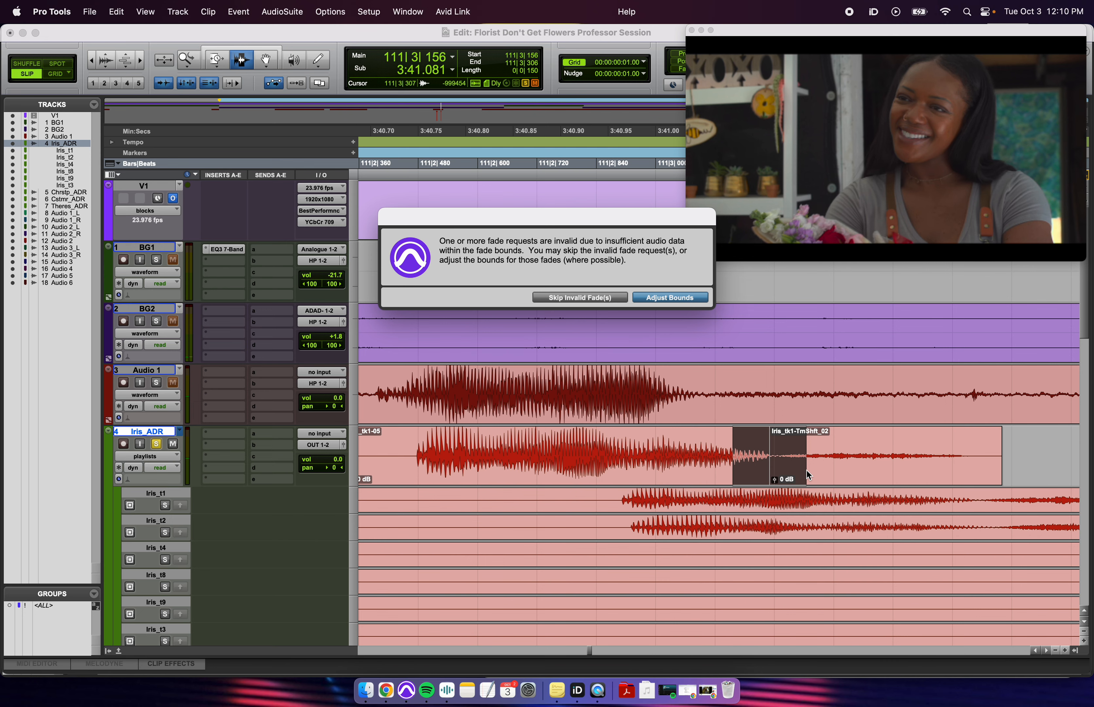
key("Return")
key("r")
- Set trimming back to standard mode and dismiss the failed-trim warning
left_click(221, 64)
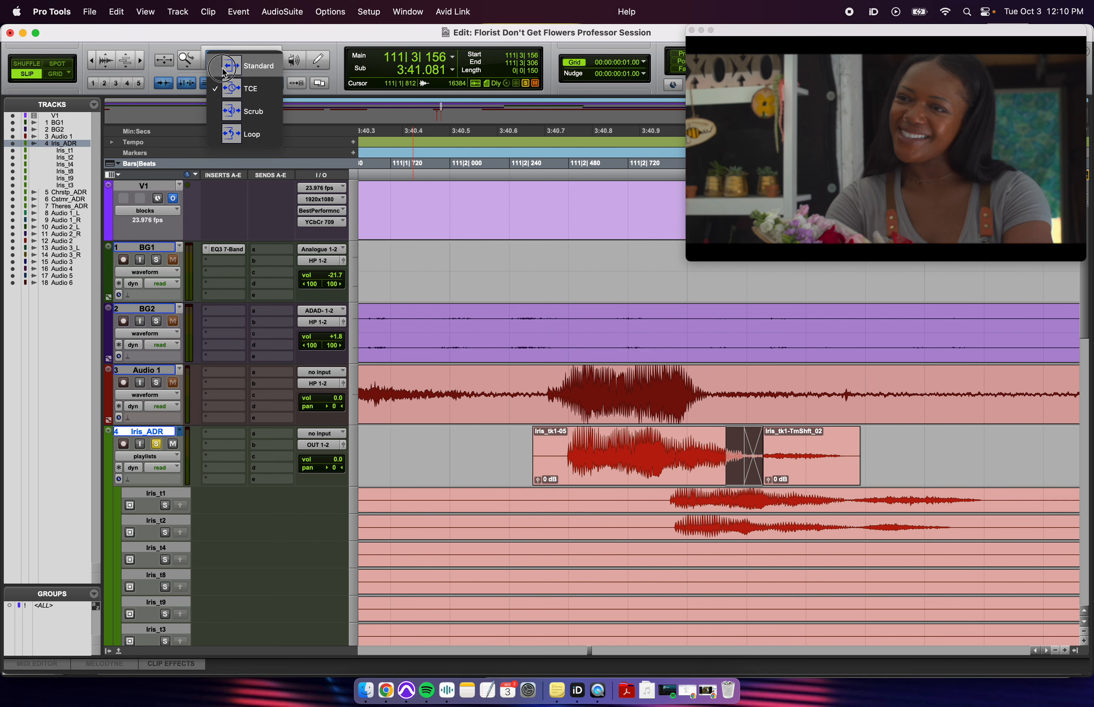
left_click(632, 306)
left_click(647, 298)
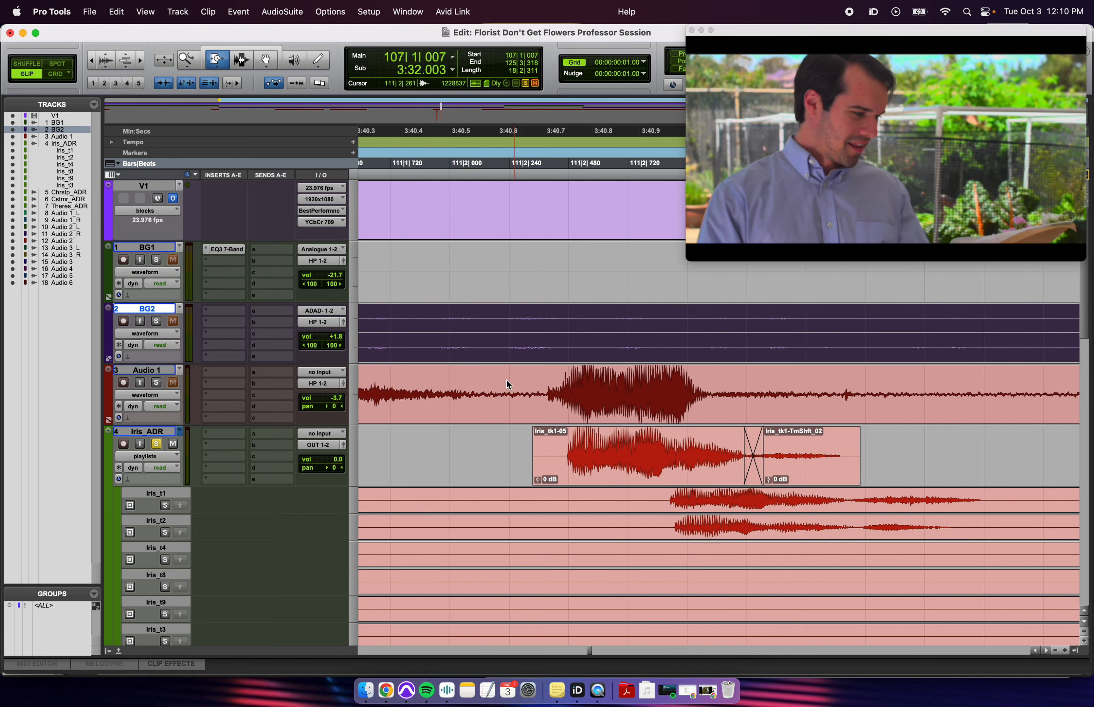
- Play Iris_ADR from before the clips to hear the crossfade
key("F7")
left_click(489, 442)
key("space")
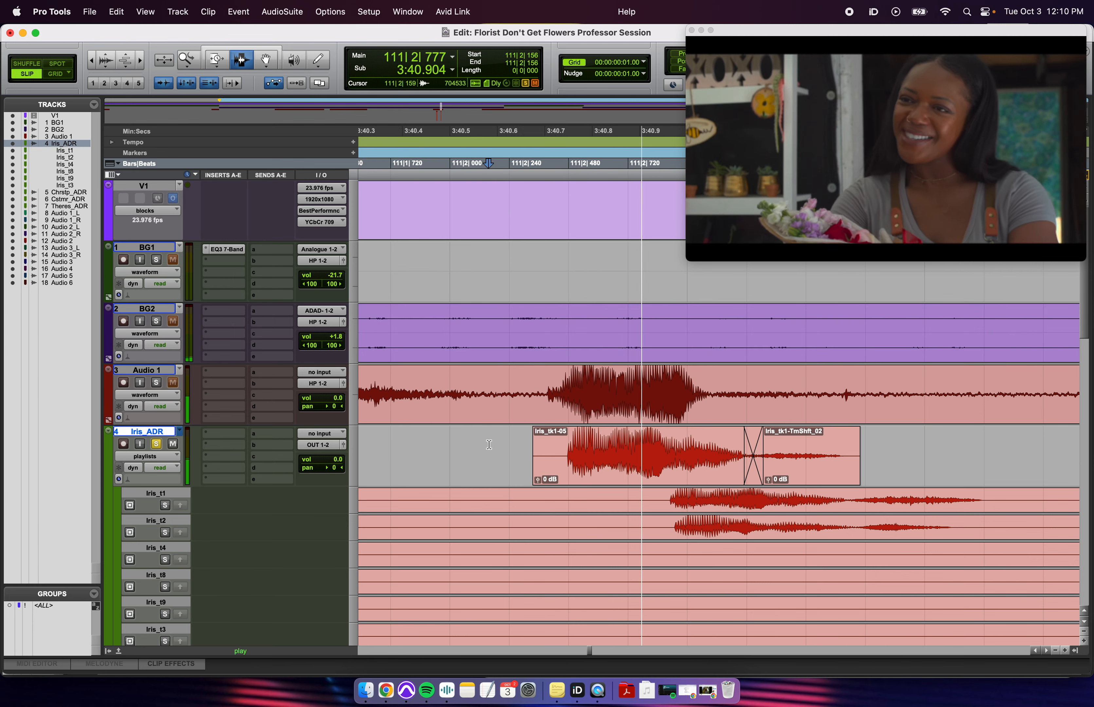
- Lower Iris_tk1-TmShft's clip gain to -2.8 dB and play it back in context
key("r")
key("r")
key("r")
key("space")
left_click(727, 460)
key("t")
key("t")
key("t")
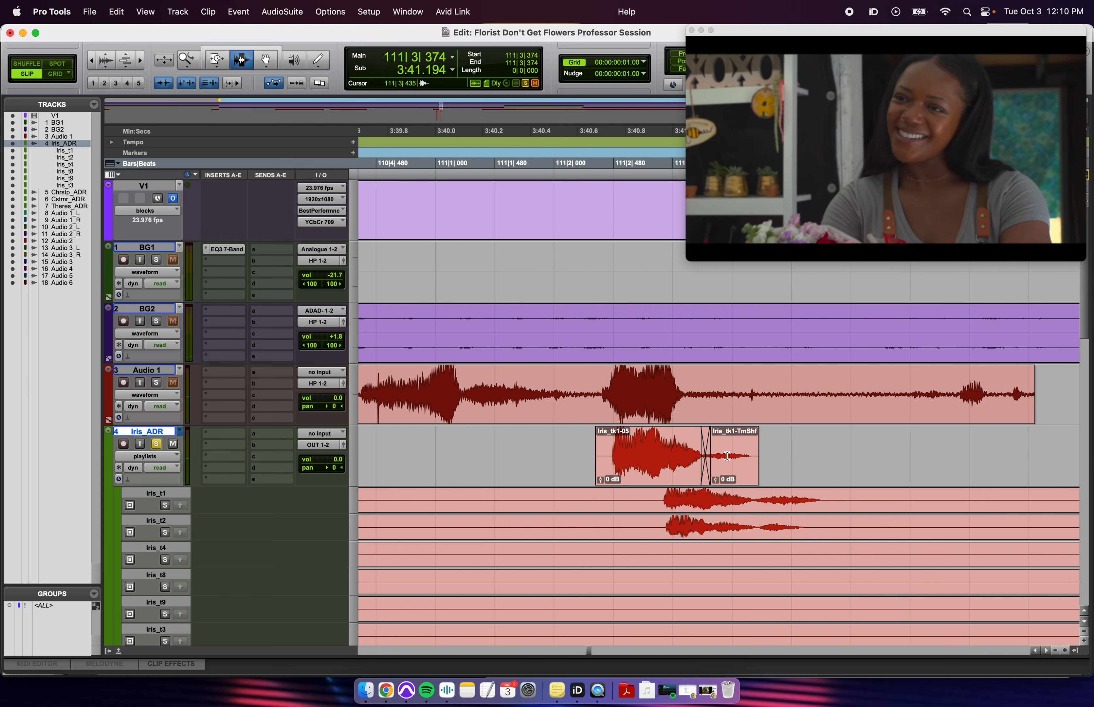
left_click_drag(709, 480, 709, 488)
key("r")
key("r")
left_click(507, 441)
key("space")
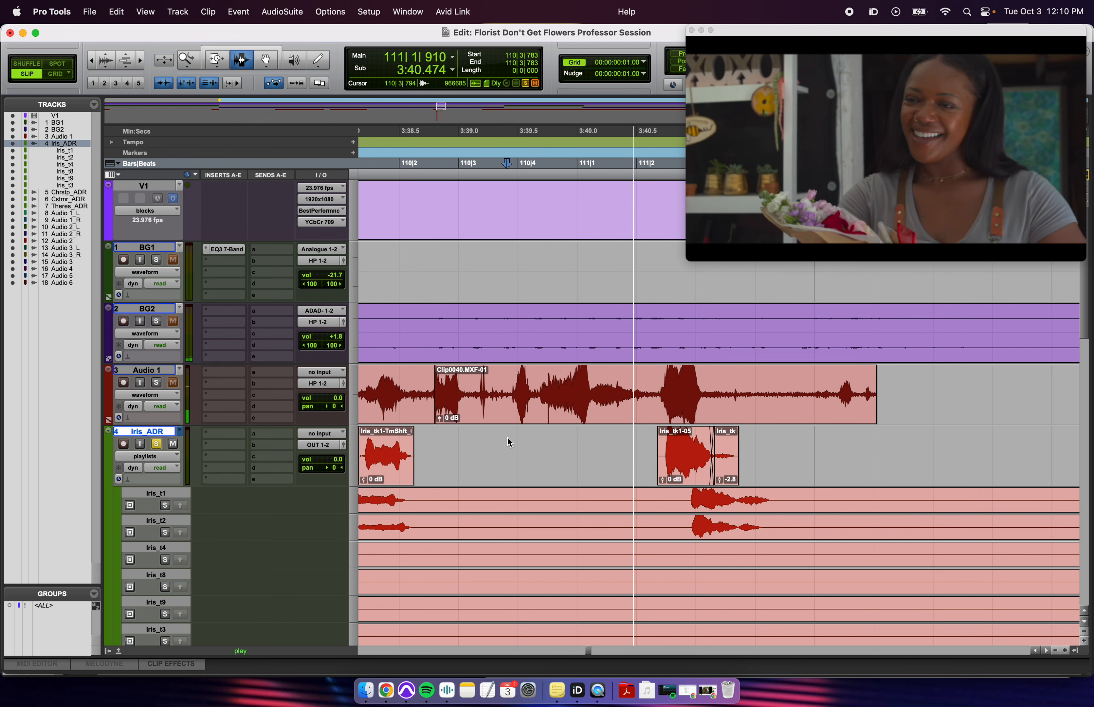
key("space")
- Move both crossfaded Iris clips slightly earlier and play back to check sync
left_click(667, 466)
key("t")
key("t")
key("t")
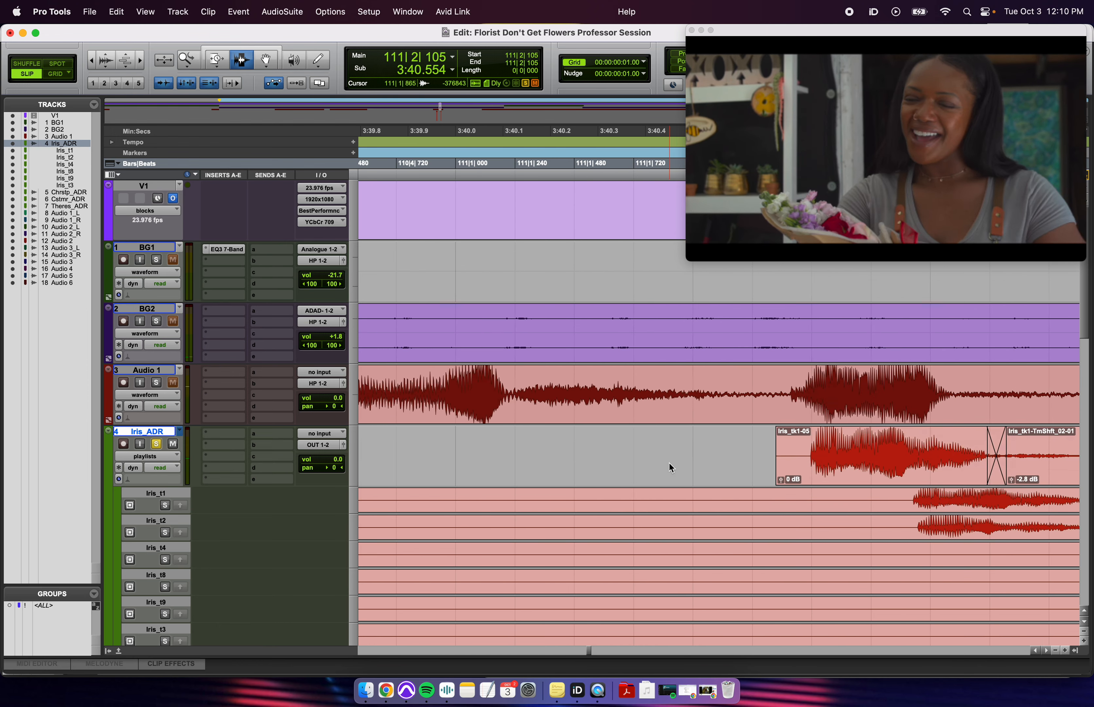
key("r")
left_click(937, 466)
left_click(1043, 460, "shift")
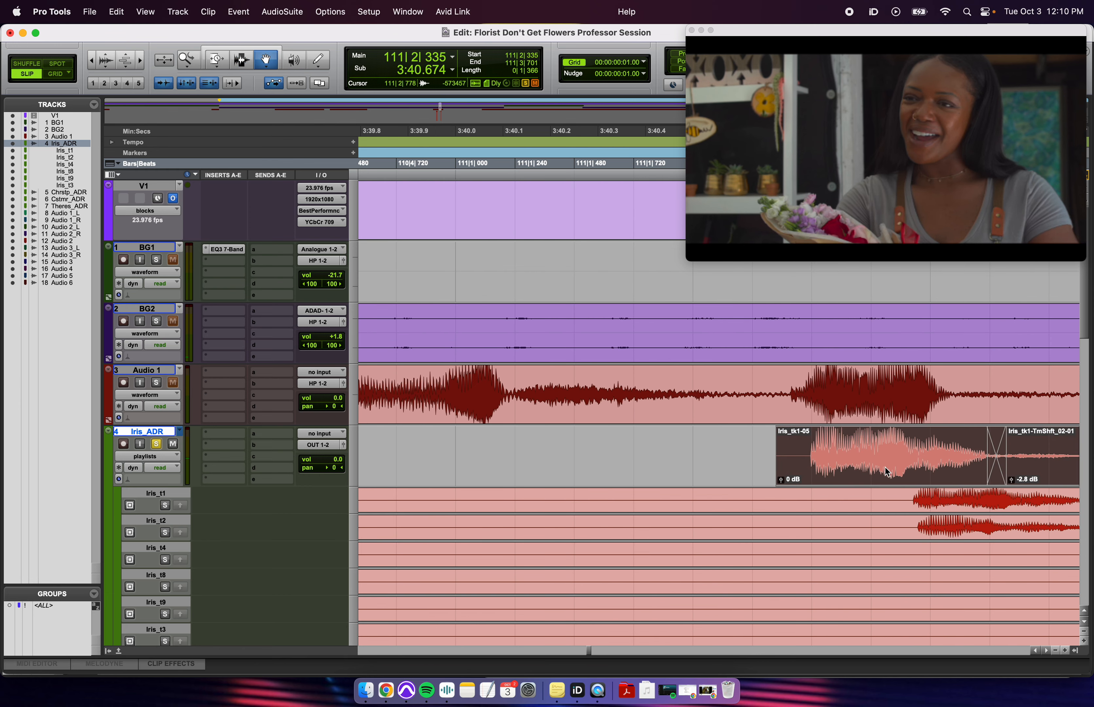
left_click_drag(889, 472, 869, 474)
left_click(673, 449)
key("space")
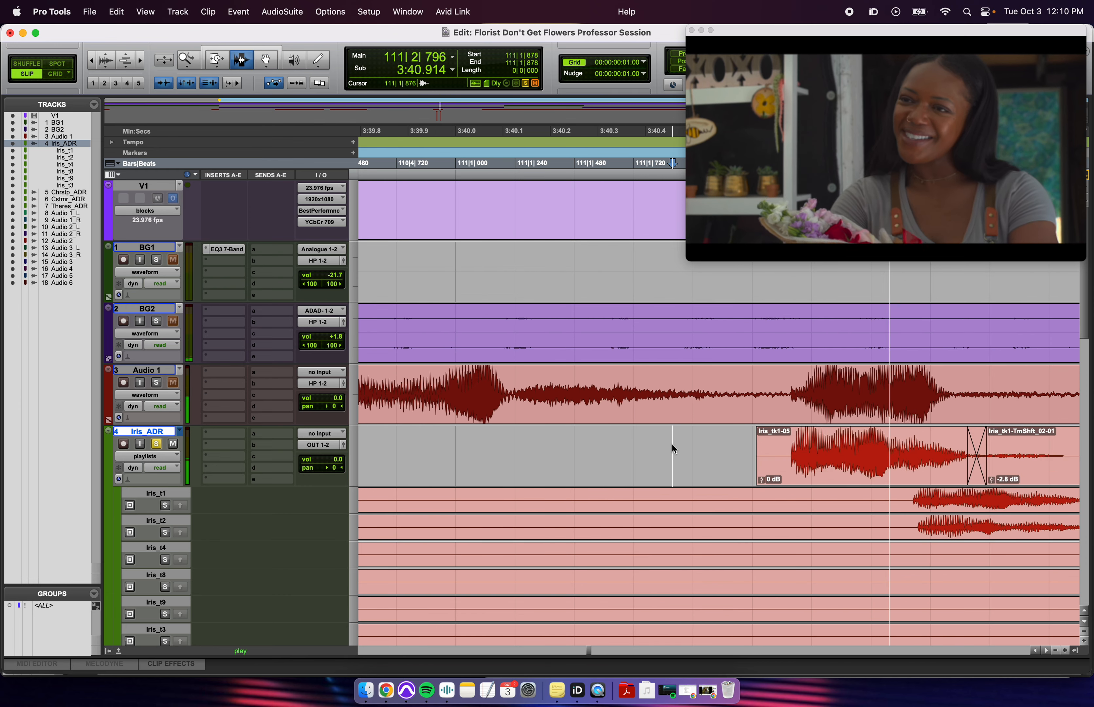
key("r")
key("r")
key("r")
key("r")
key("r")
key("r")
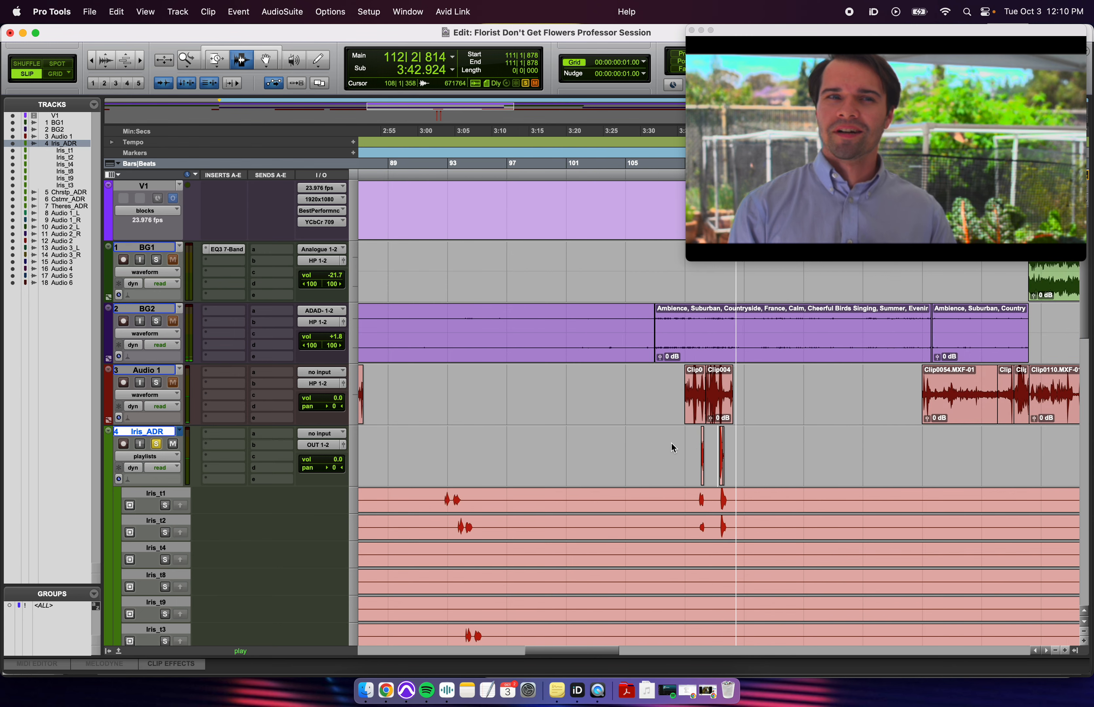
key("space")
key("r")
key("r")
left_click(779, 444)
key("t")
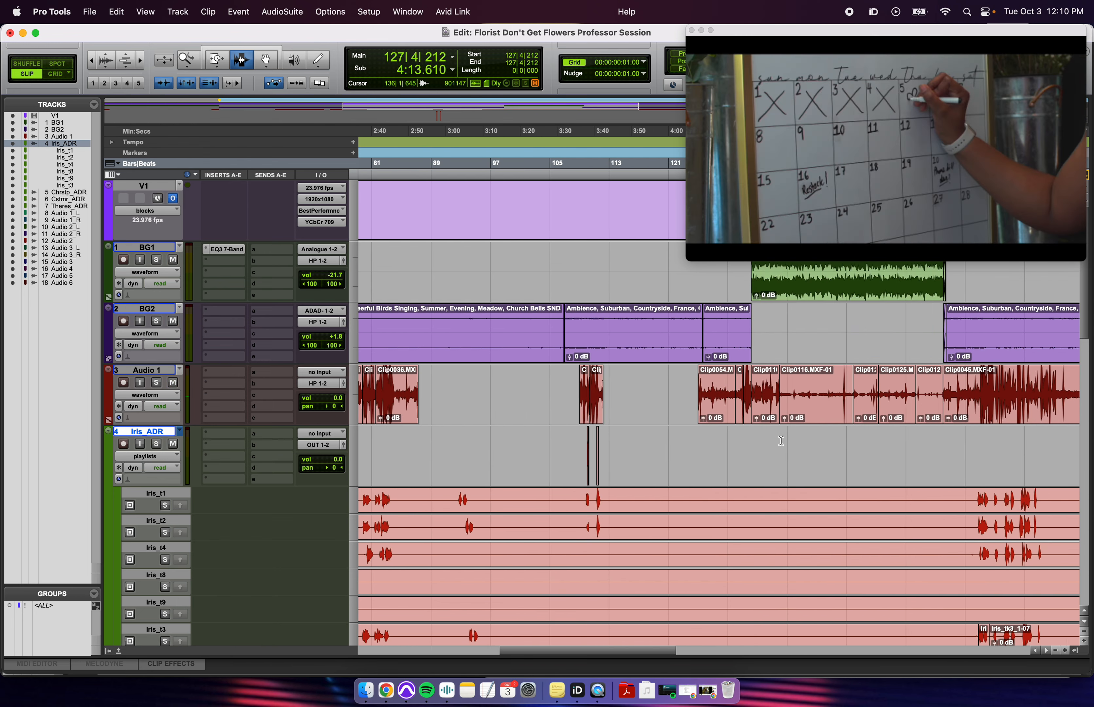
scroll(778, 441, "right", 6)
left_click(717, 453)
key("t")
key("t")
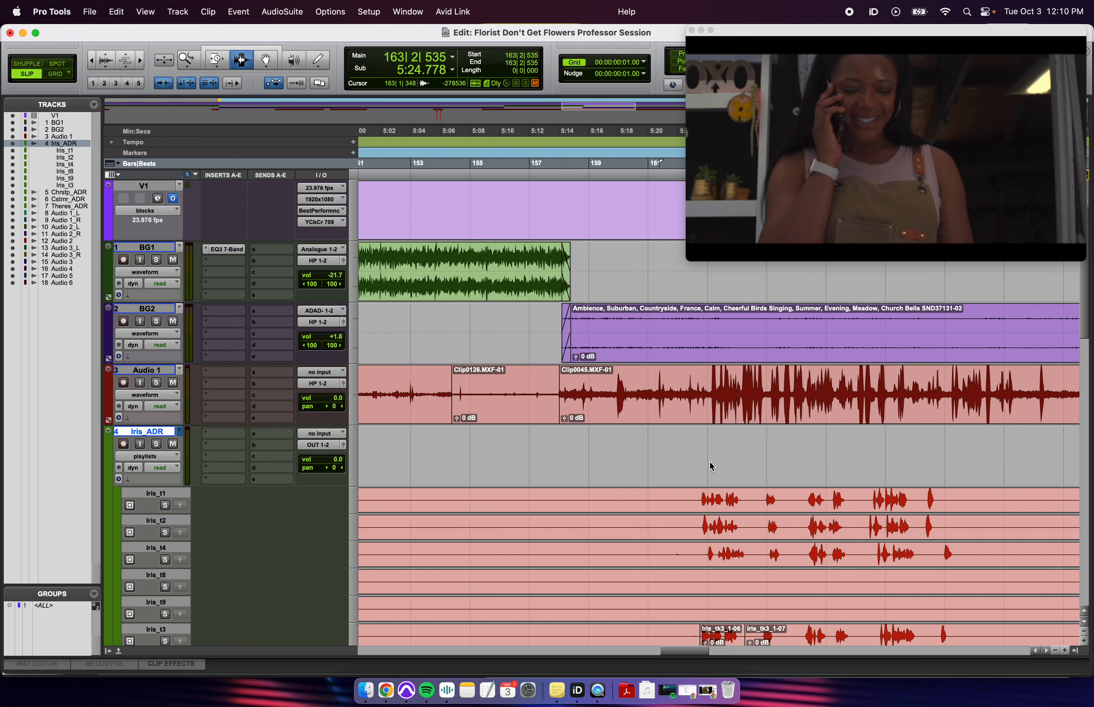
scroll(710, 462, "right", 4)
- Solo production track Audio 1 and play its phone line, then the selected phrase
left_click(606, 414)
key("shift+s")
key("space")
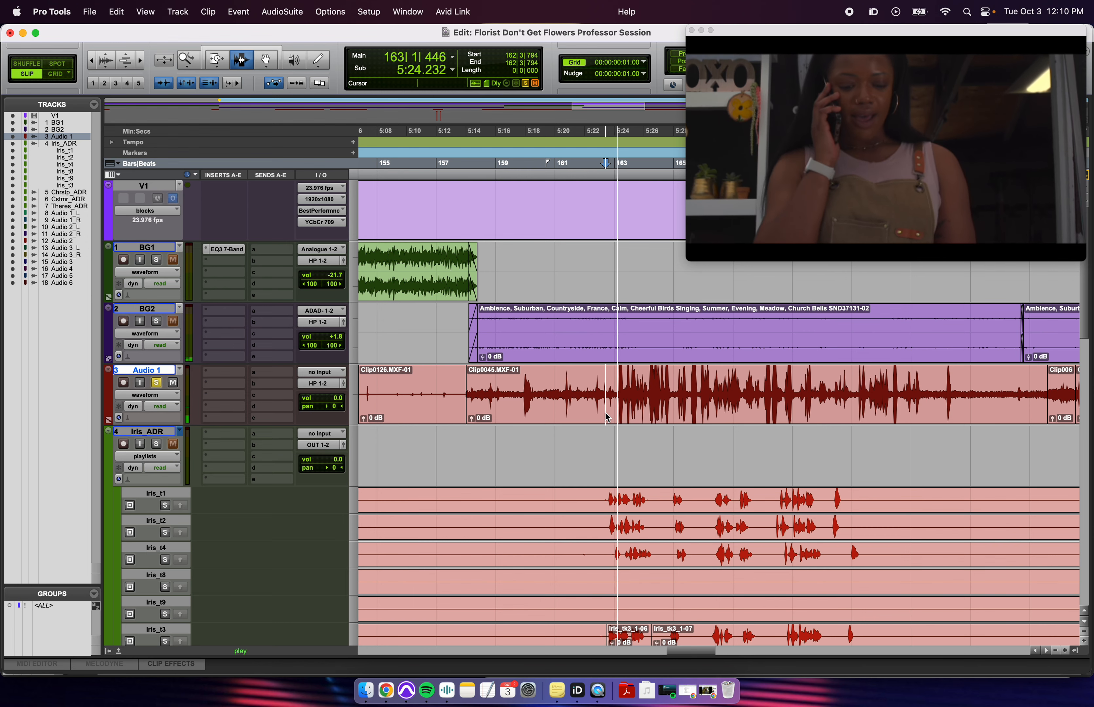
left_click(638, 413)
key("t")
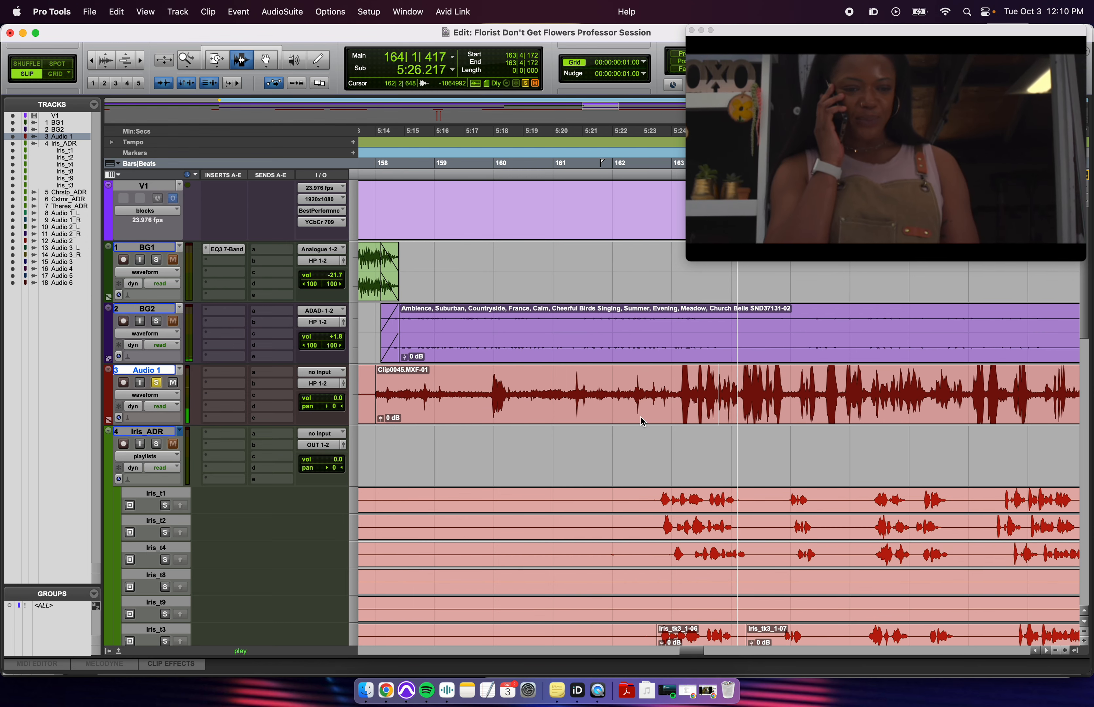
scroll(637, 423, "right", 1)
key("space")
left_click_drag(639, 394, 685, 400)
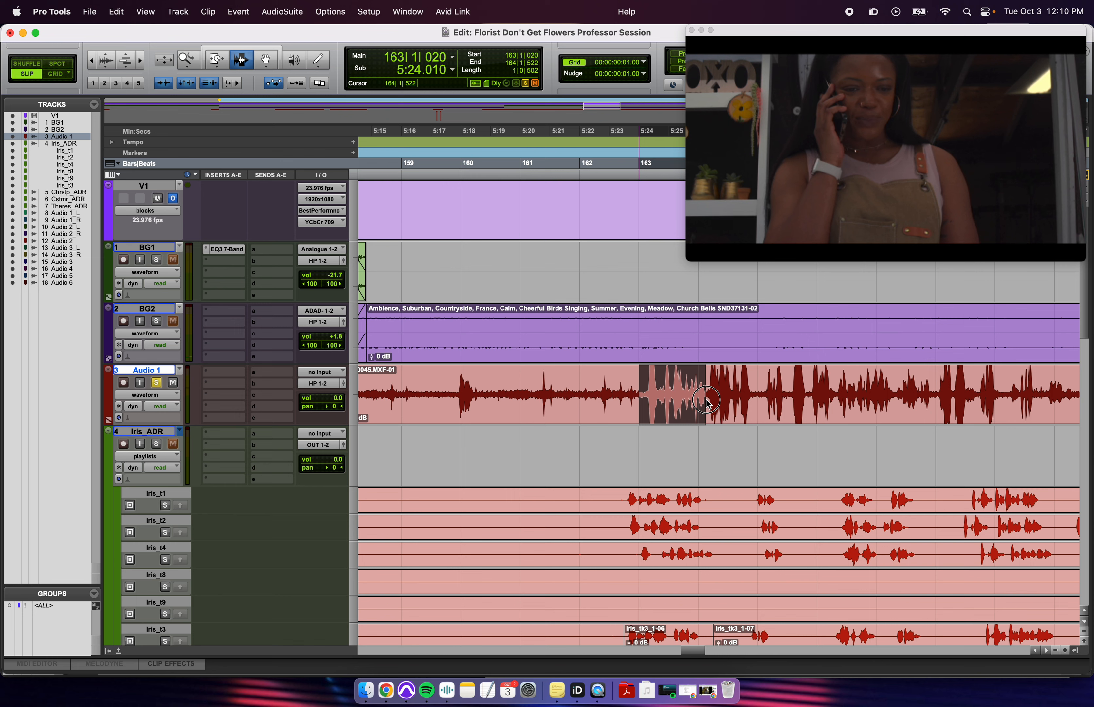
key("space")
- Solo take lane Iris_t1 and play it from just before the line
left_click(565, 454)
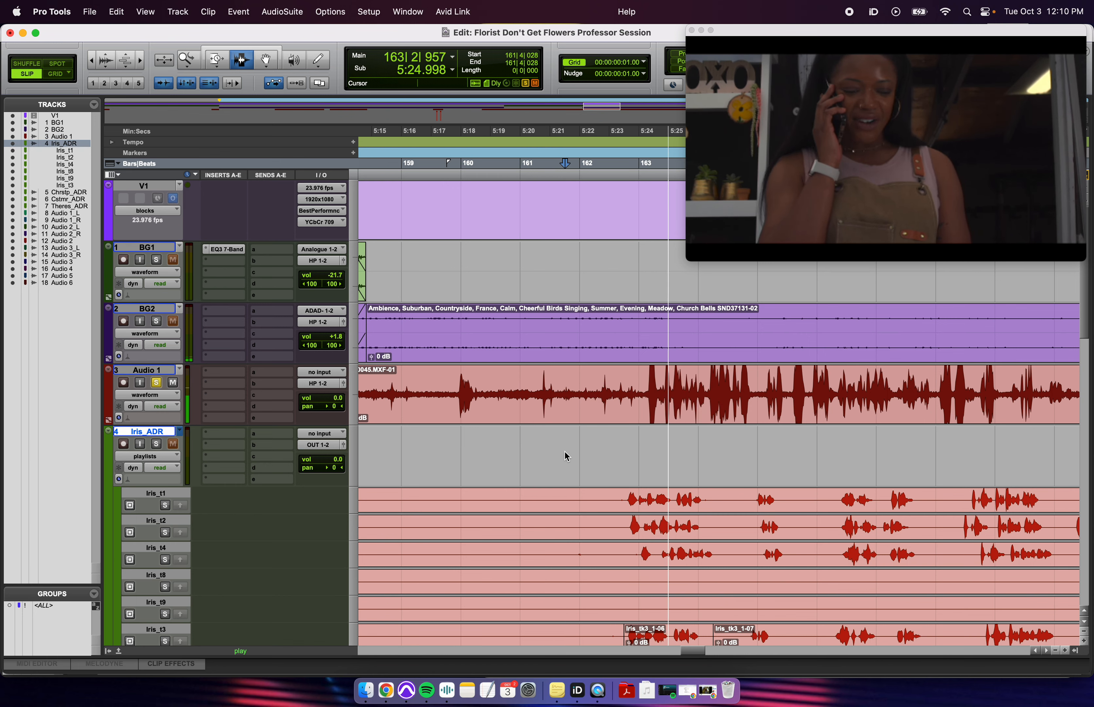
left_click(645, 386)
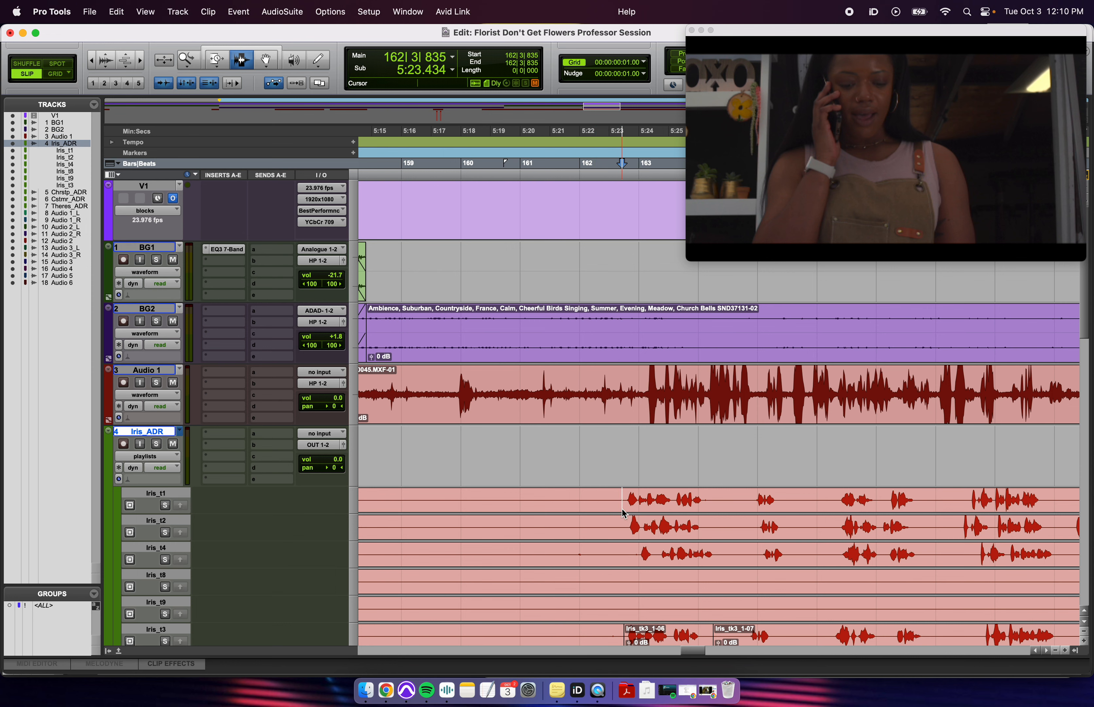
left_click(623, 464)
left_click(611, 505)
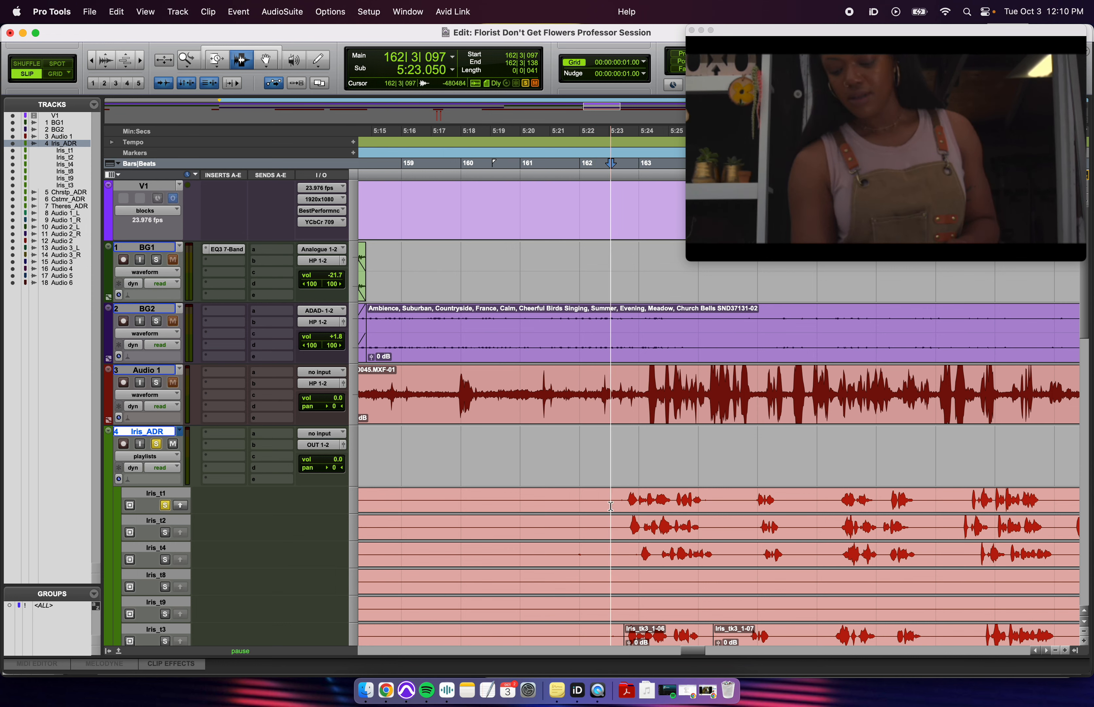
left_click(619, 500)
key("space")
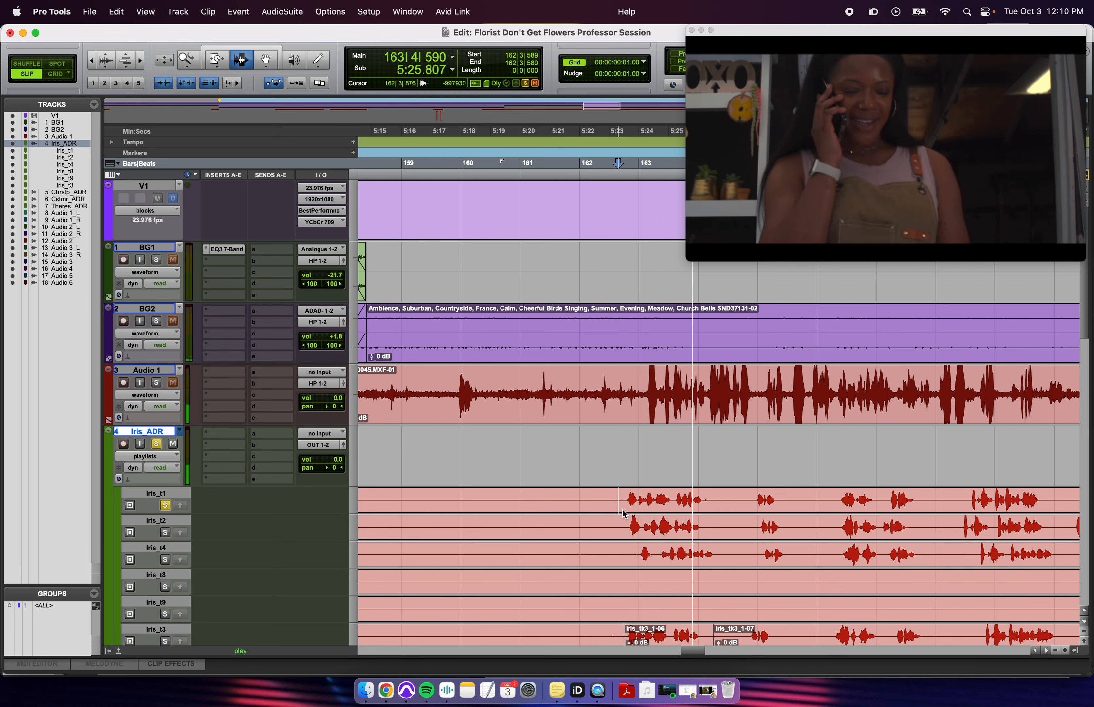
key("space")
- Play take Iris_t2, then solo and play take Iris_t4
scroll(627, 508, "down", 2)
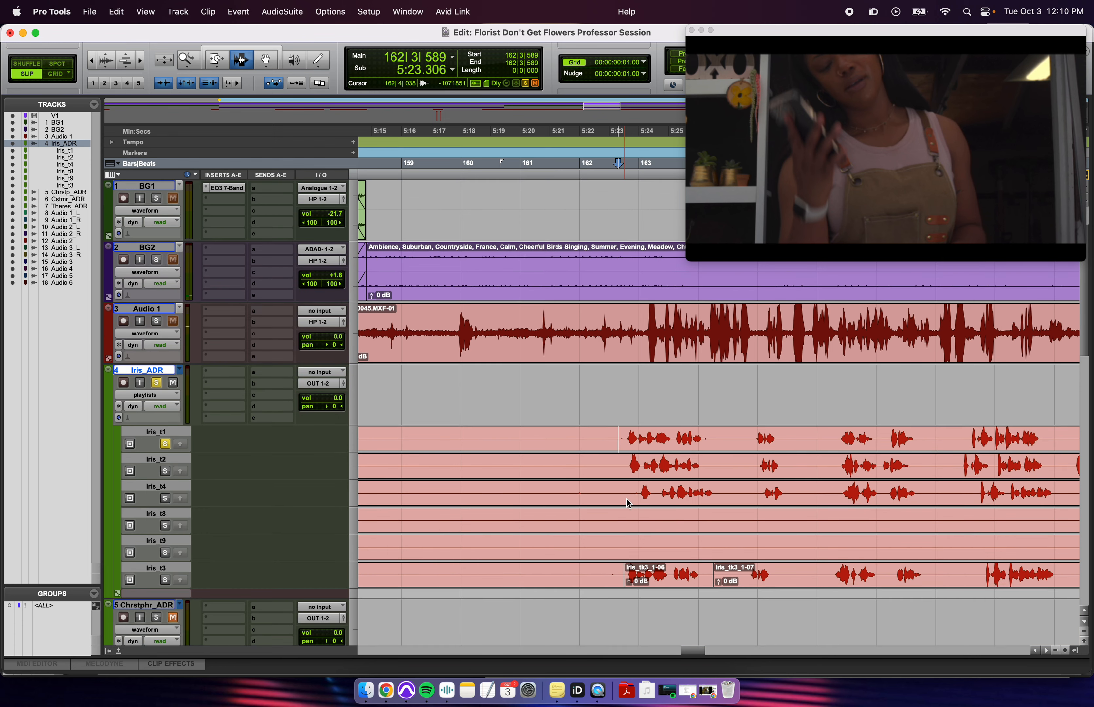
left_click(626, 465)
key("space")
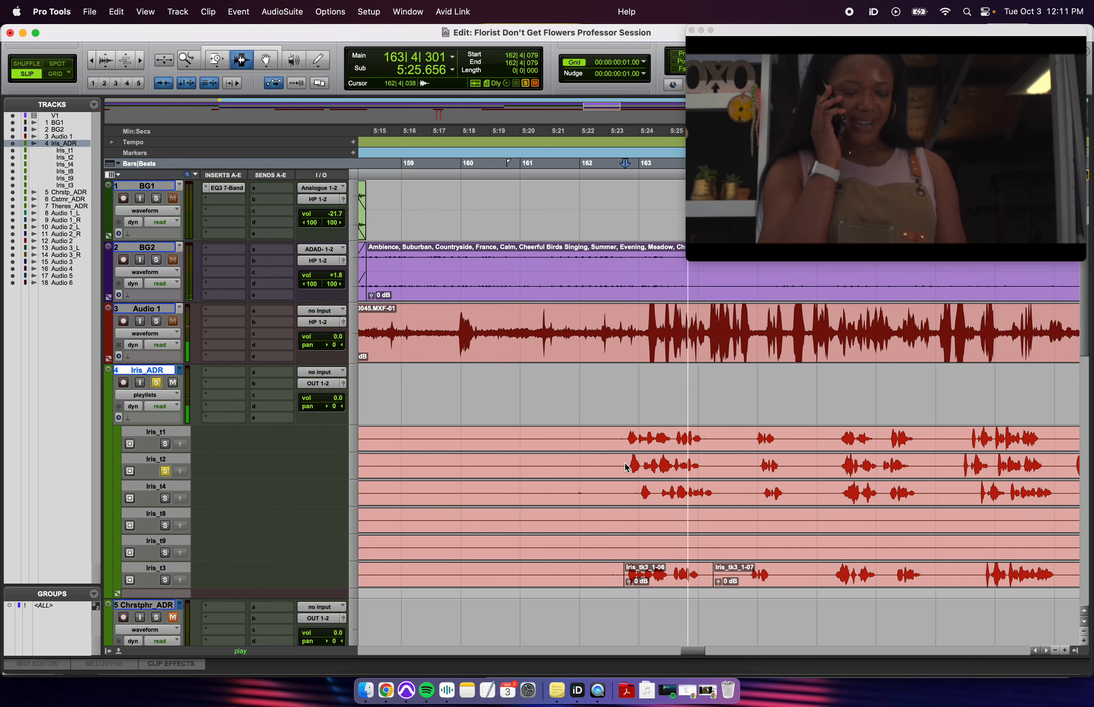
key("space")
left_click(636, 493)
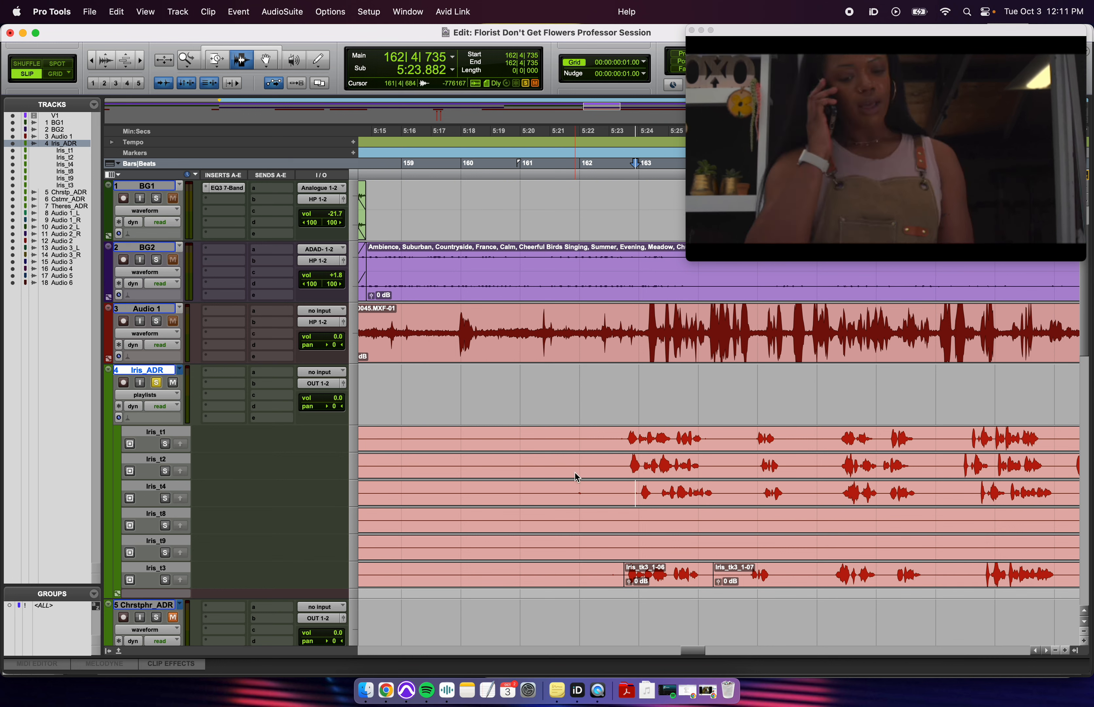
key("shift+s")
key("space")
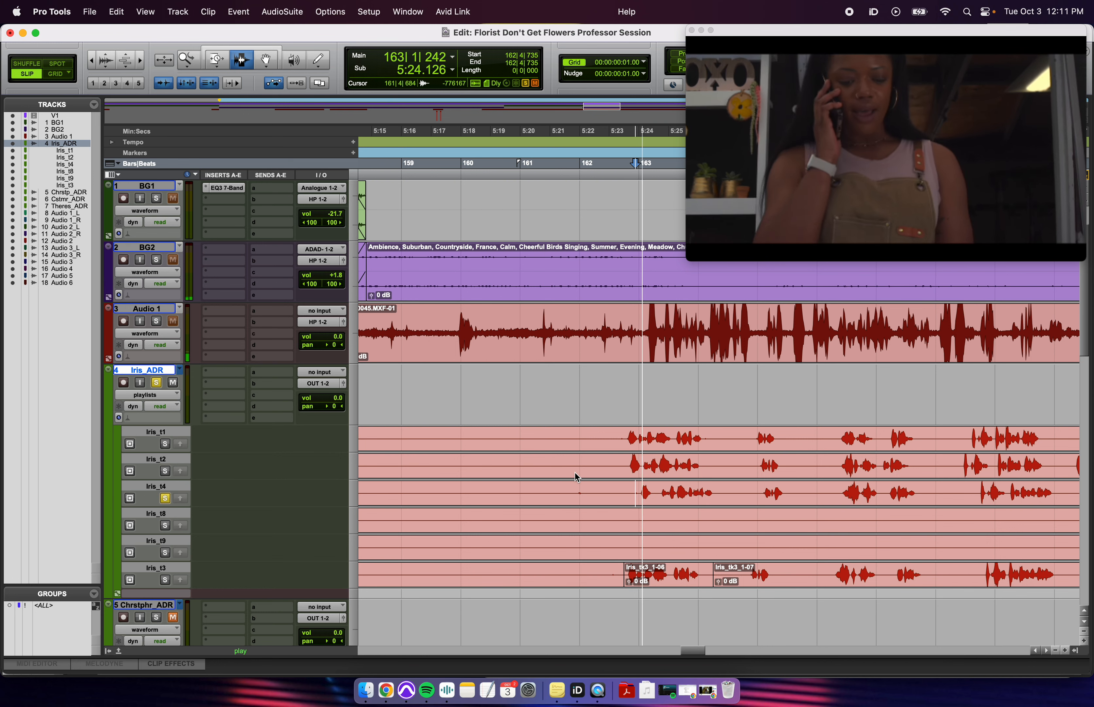
left_click(621, 493)
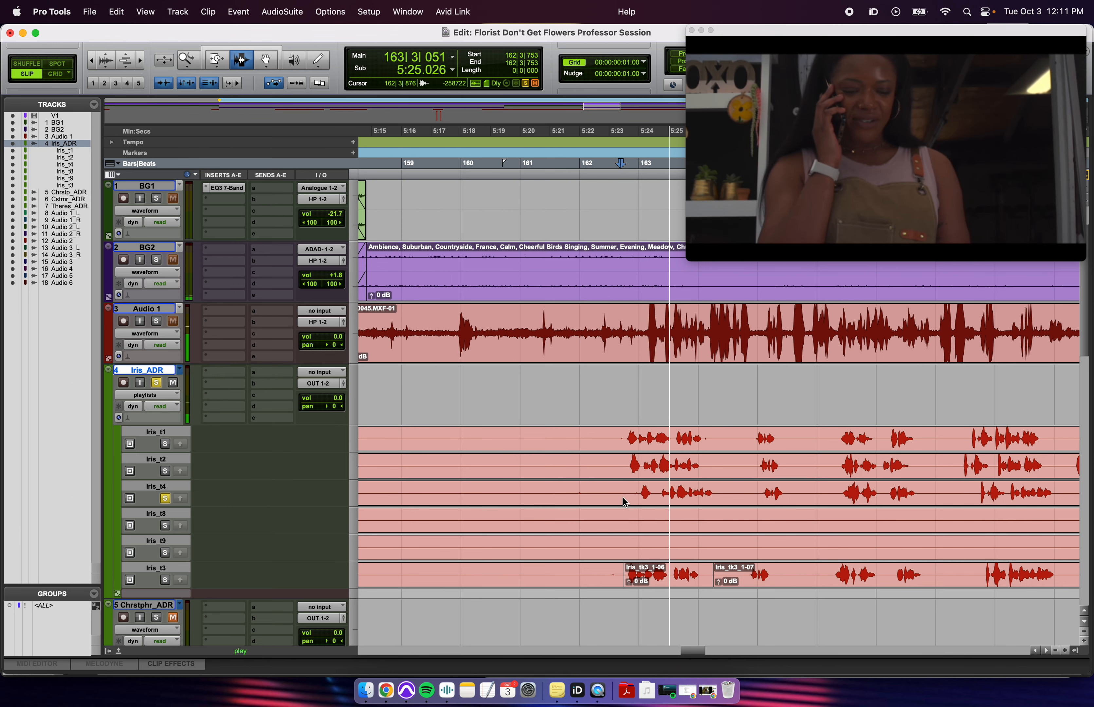
scroll(623, 497, "left", 2)
- Solo take Iris_t3 and promote its clip Iris_tk3_1-06 to the main Iris_ADR playlist
left_click(679, 577)
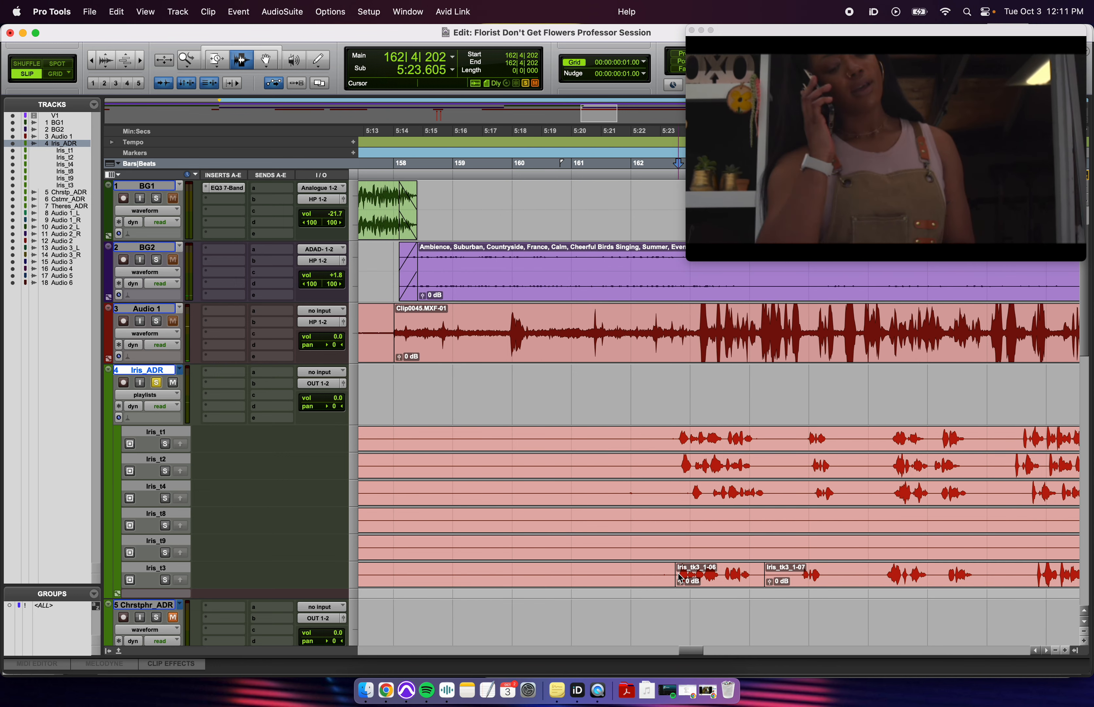
key("shift+s")
key("t")
key("r")
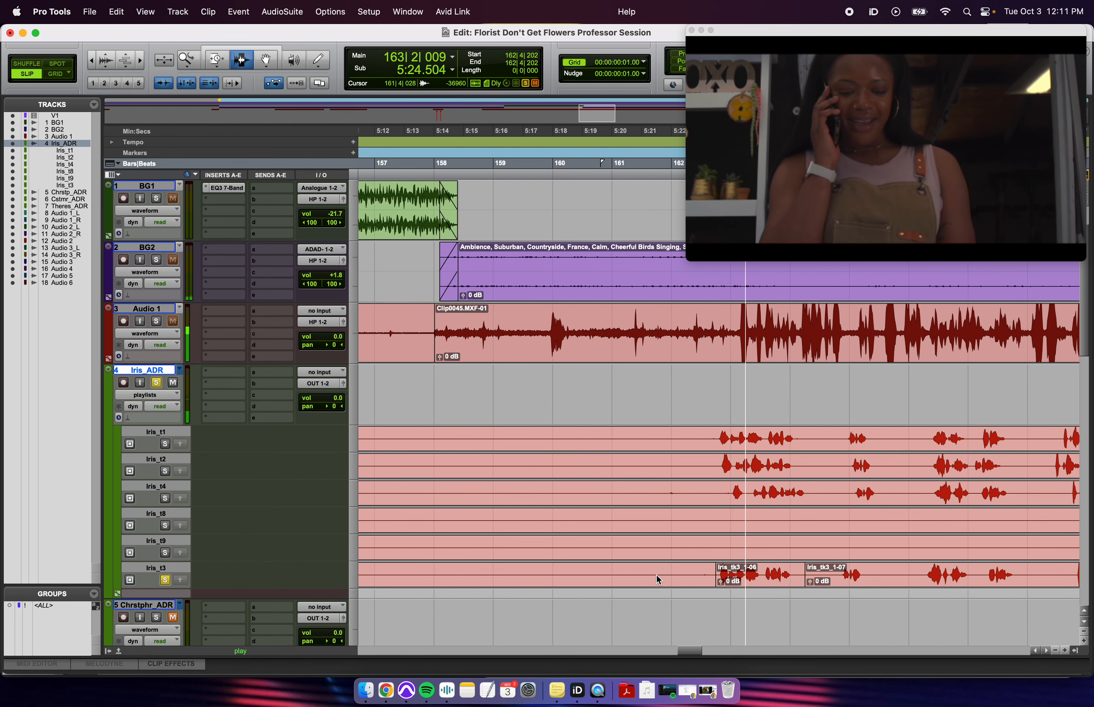
key("r")
left_click(661, 580)
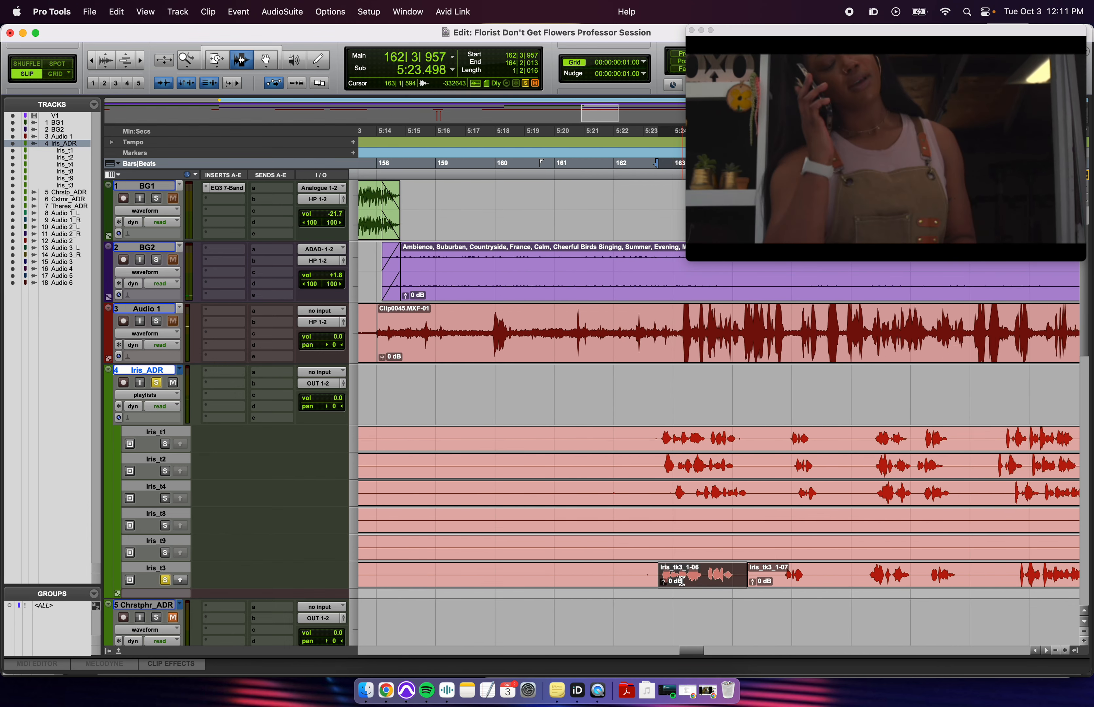
key("t")
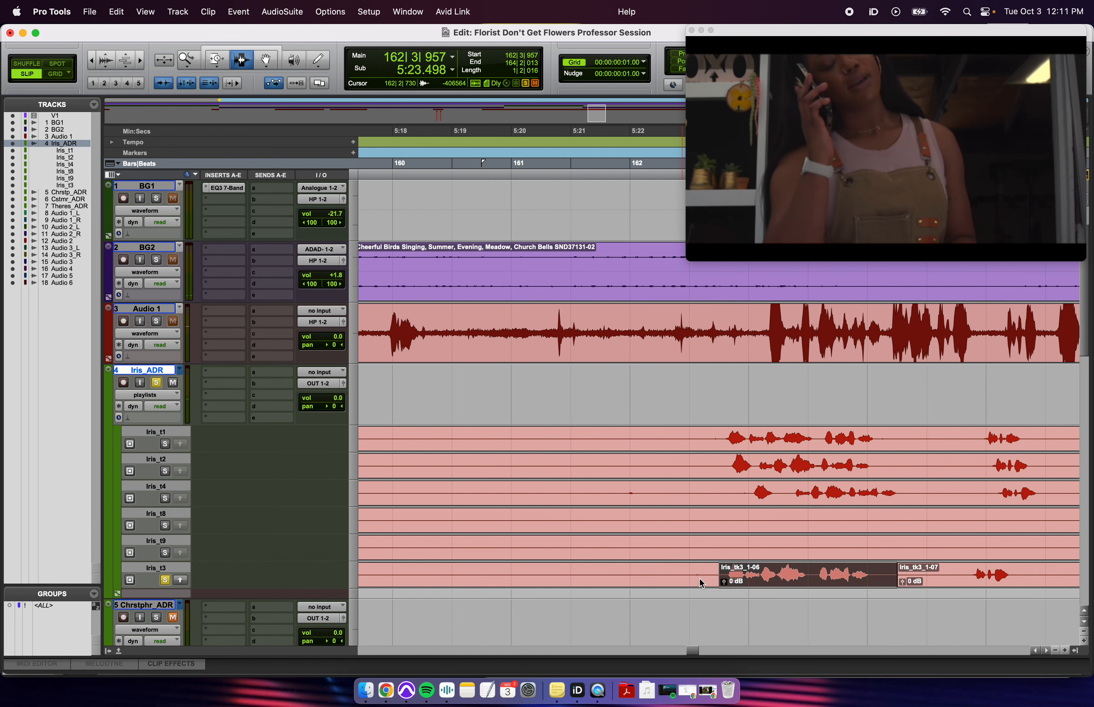
left_click(181, 581)
- Show Iris_ADR as a single waveform, hiding the take lanes
key("r")
left_click(714, 375)
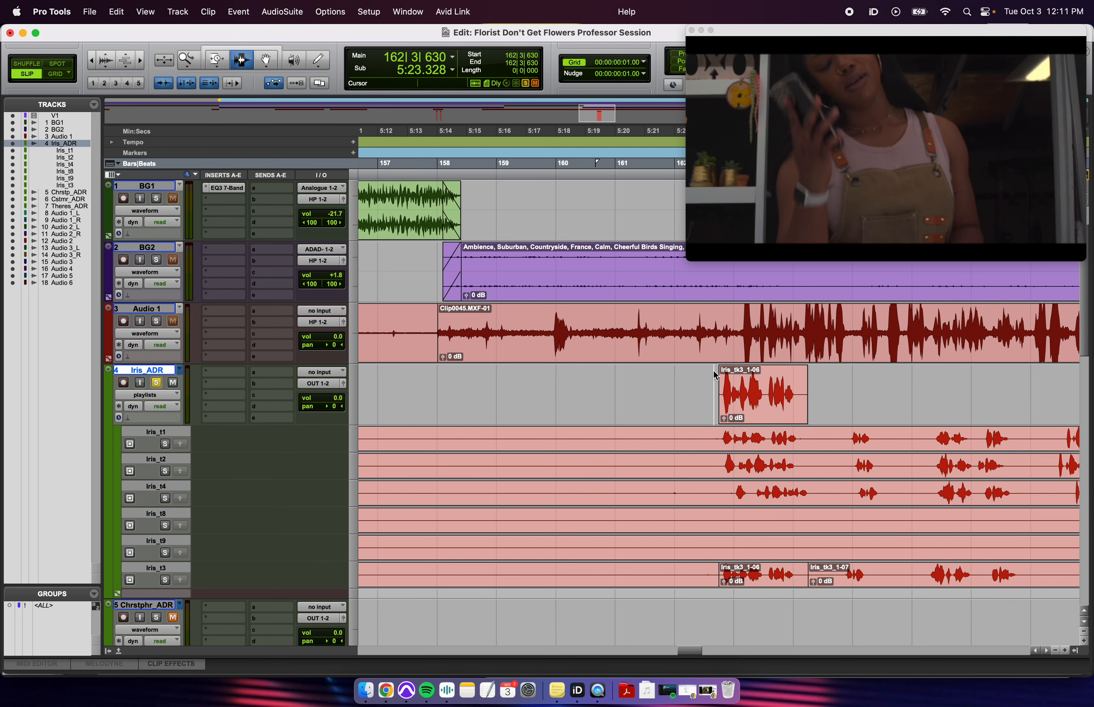
left_click(148, 395)
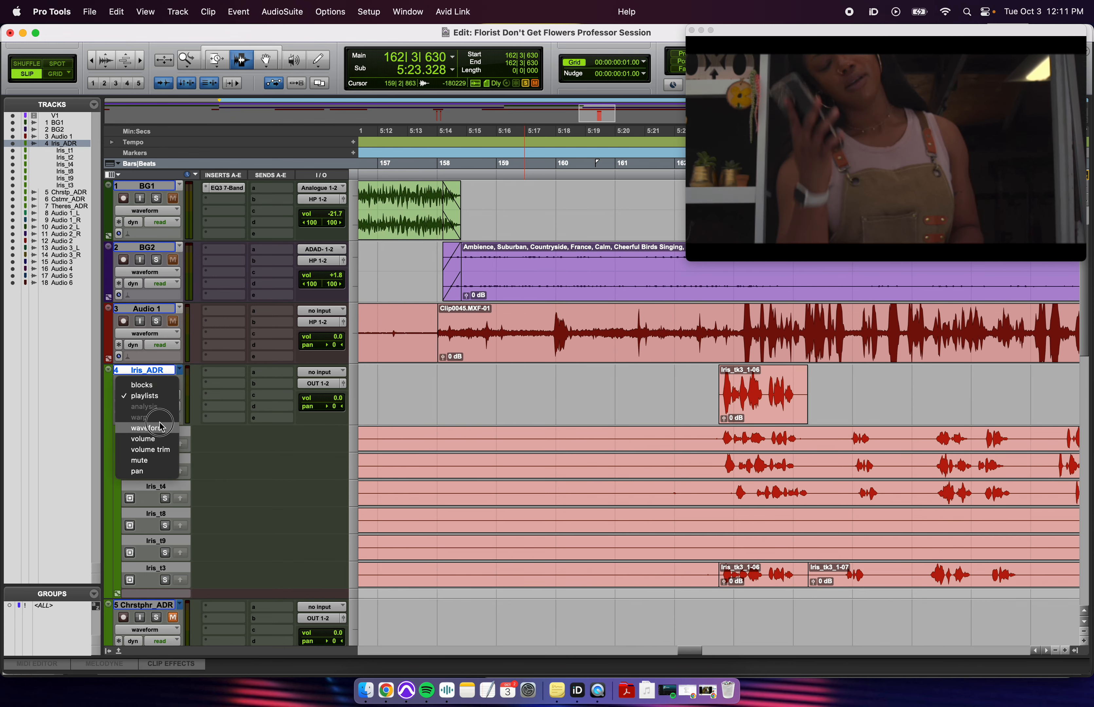
left_click(159, 424)
- Slide Iris_tk3_1-06 later to line up with the production phone line
left_click(772, 401)
key("t")
key("t")
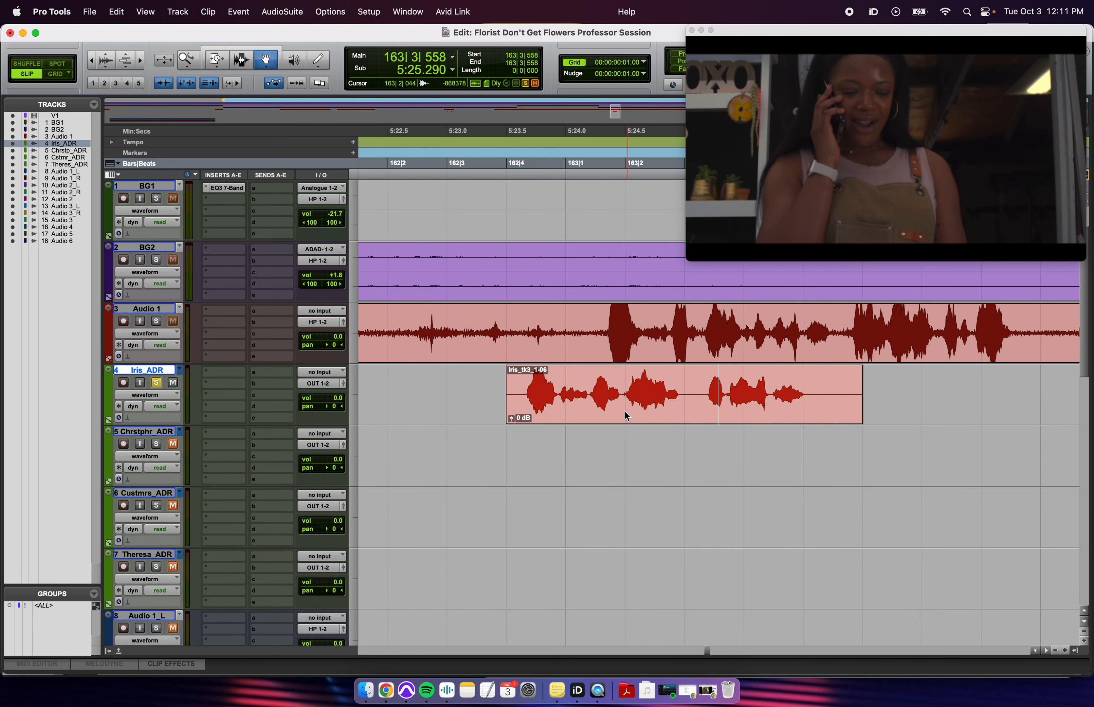
left_click_drag(626, 416, 695, 414)
left_click(684, 406)
key("t")
key("t")
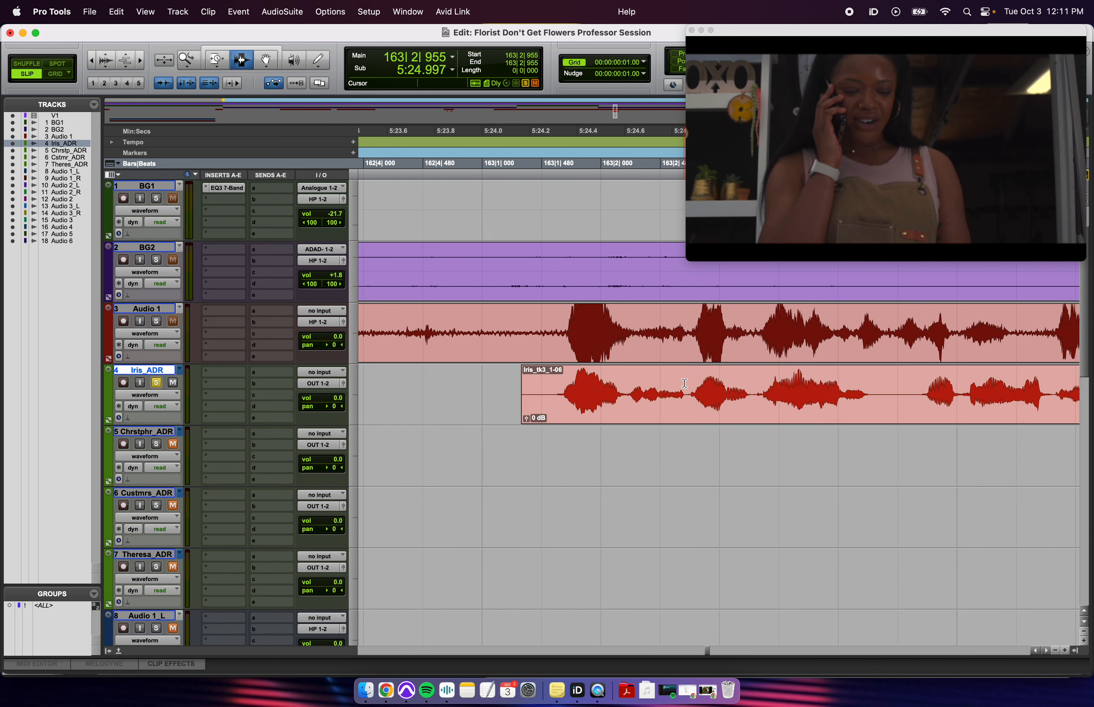
key("r")
left_click(574, 341)
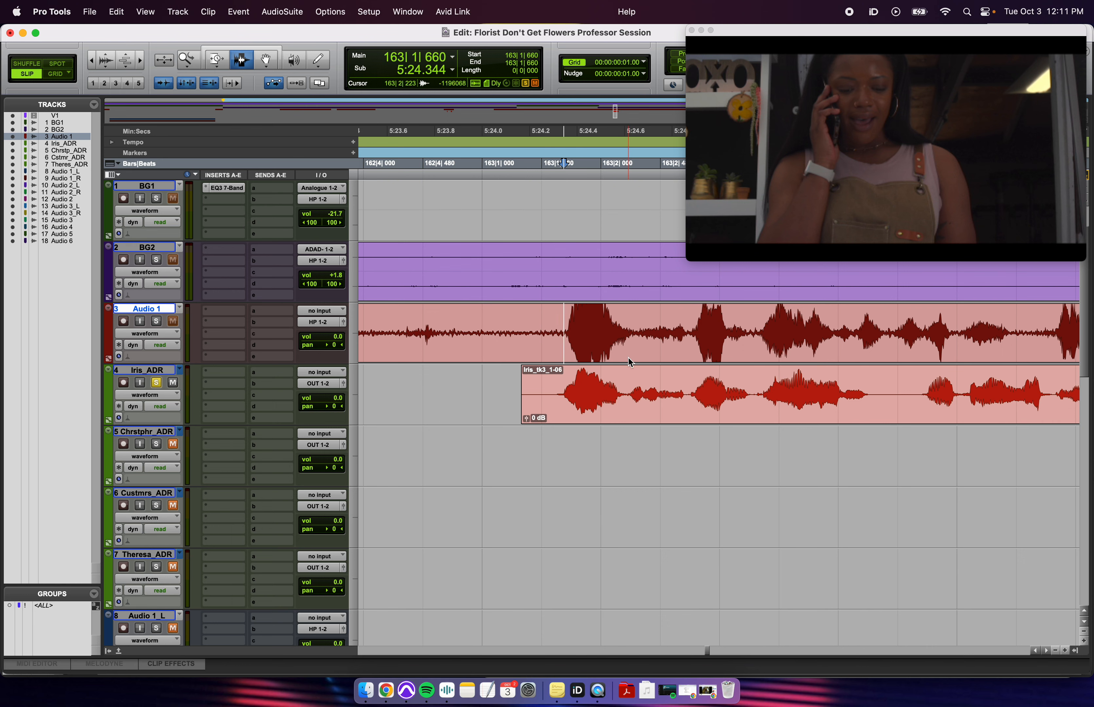
- Select clip Iris_tk3_1-06 and scroll ahead along the Iris_ADR line
left_click_drag(628, 359, 666, 392)
left_click(670, 395)
key("F8")
left_click(606, 417)
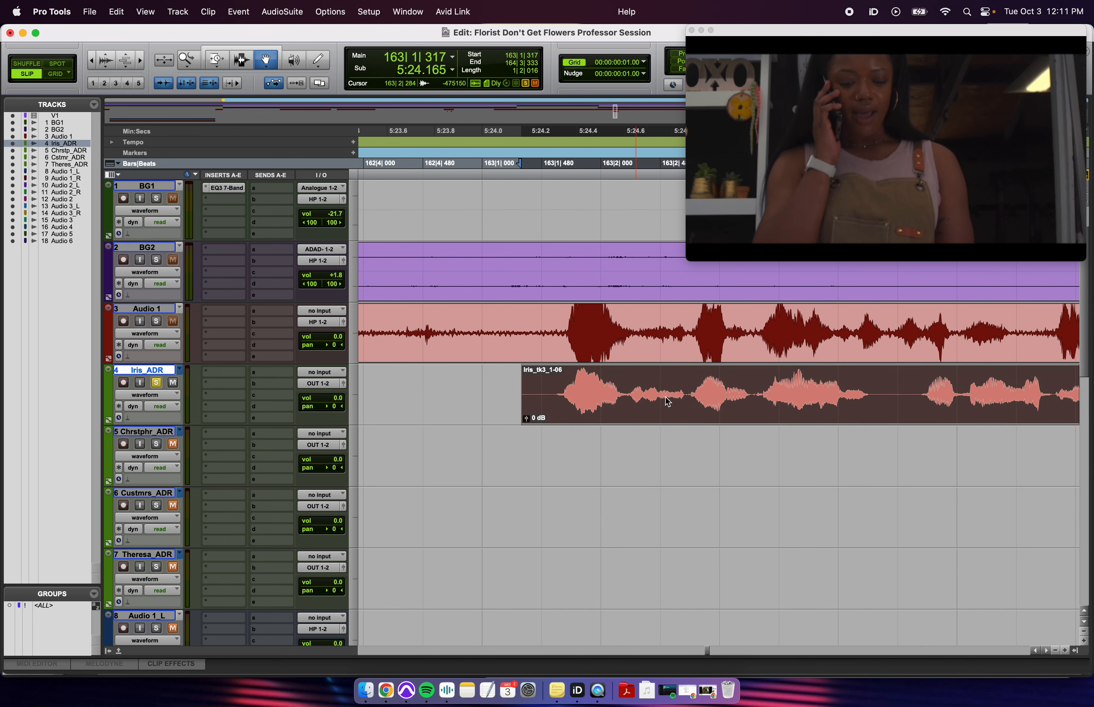
scroll(668, 402, "right", 5)
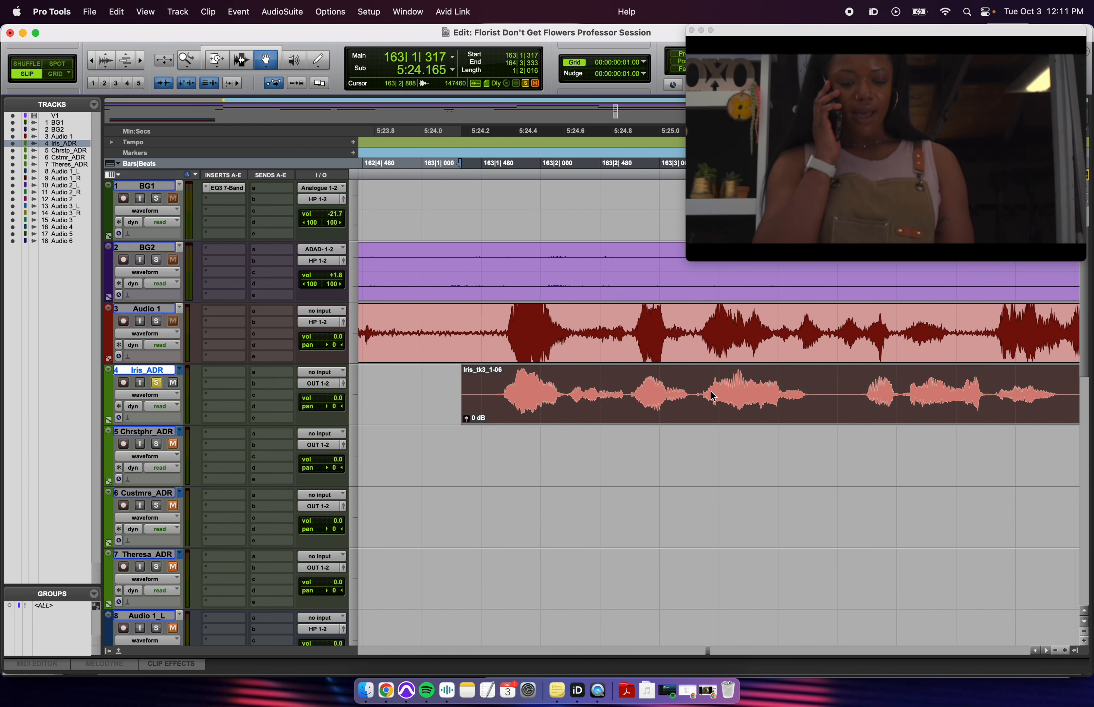
key("F7")
left_click(741, 335)
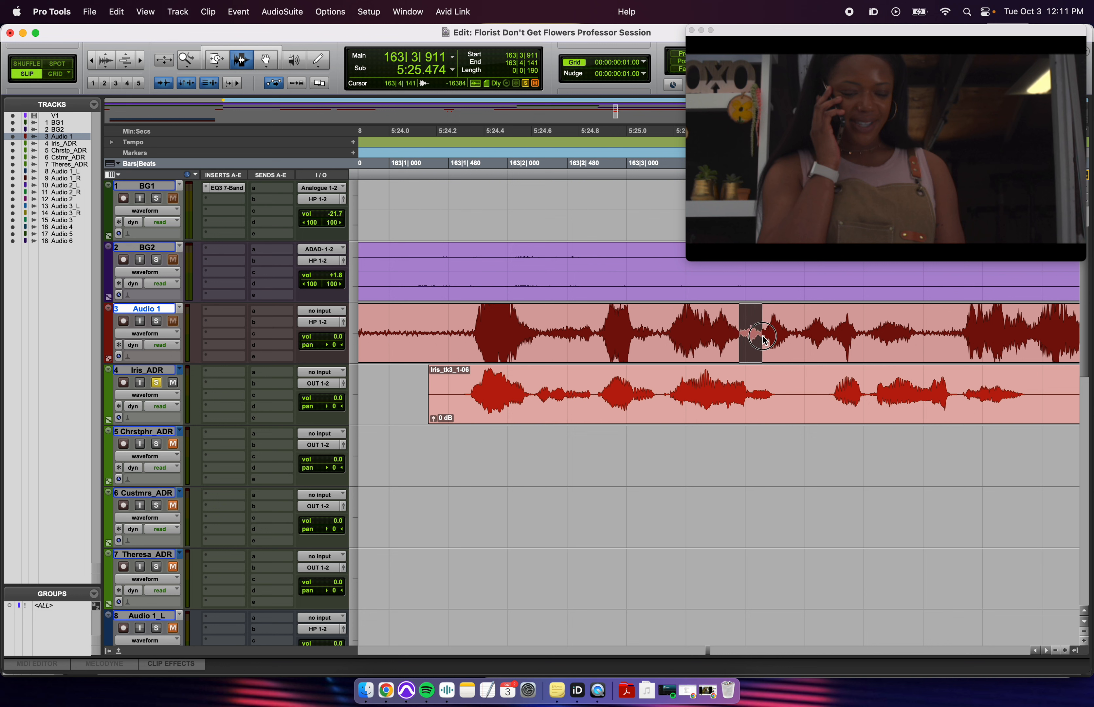
- Split the Iris_ADR clip at the chosen edit point
left_click(753, 399)
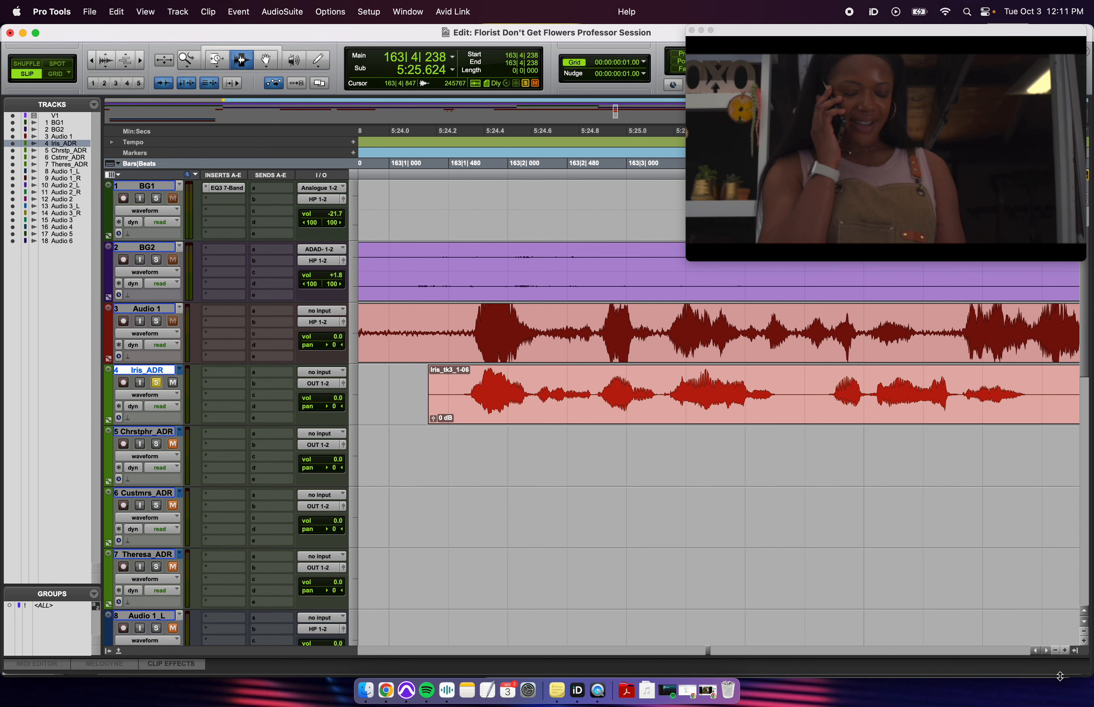
left_click_drag(1061, 676, 1068, 694)
left_click(742, 400)
key("t")
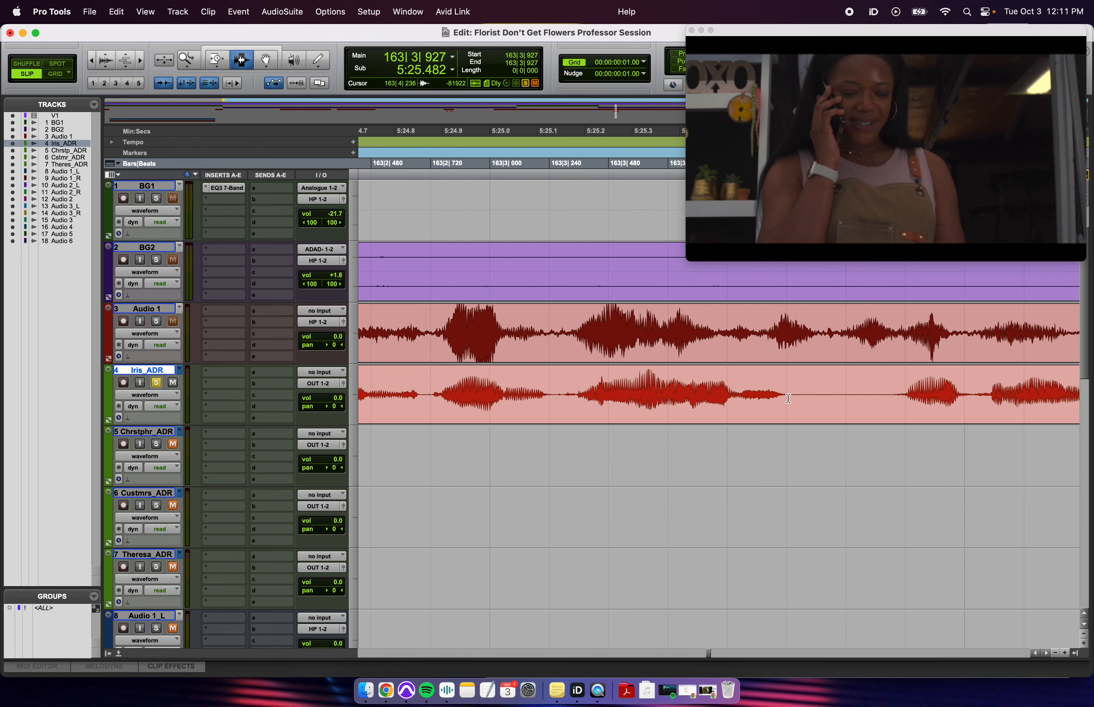
key("b")
key("r")
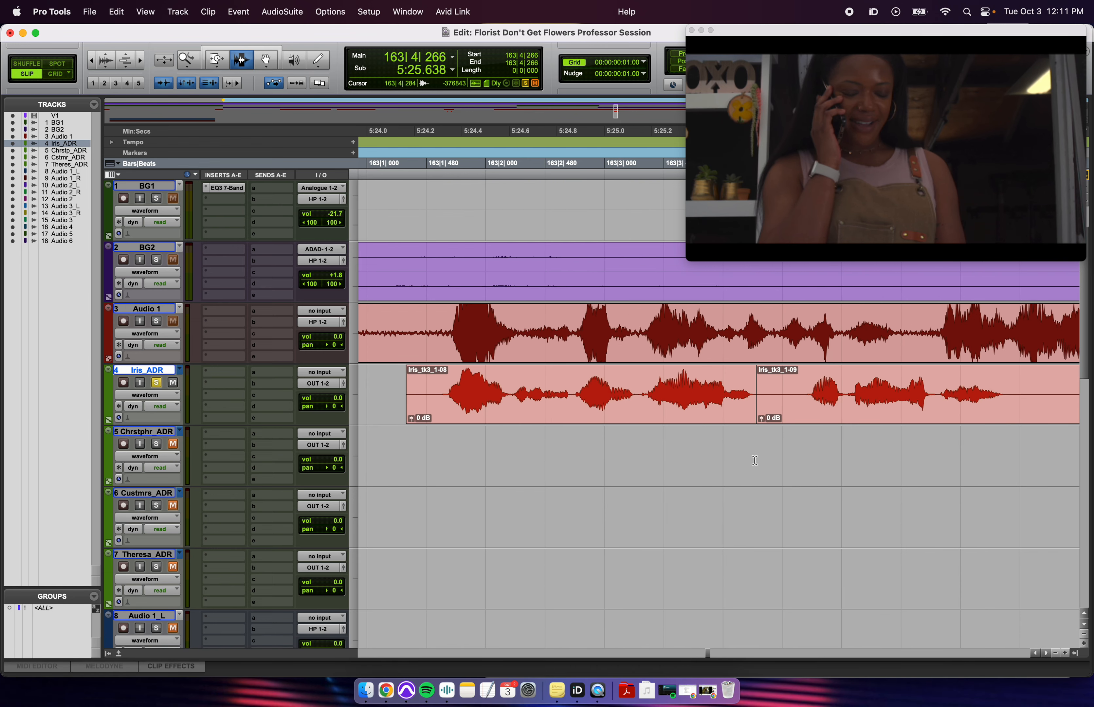
- Move the edit point earlier and play back to check sync
left_click(707, 395)
key("t")
left_click(616, 392)
left_click(462, 395)
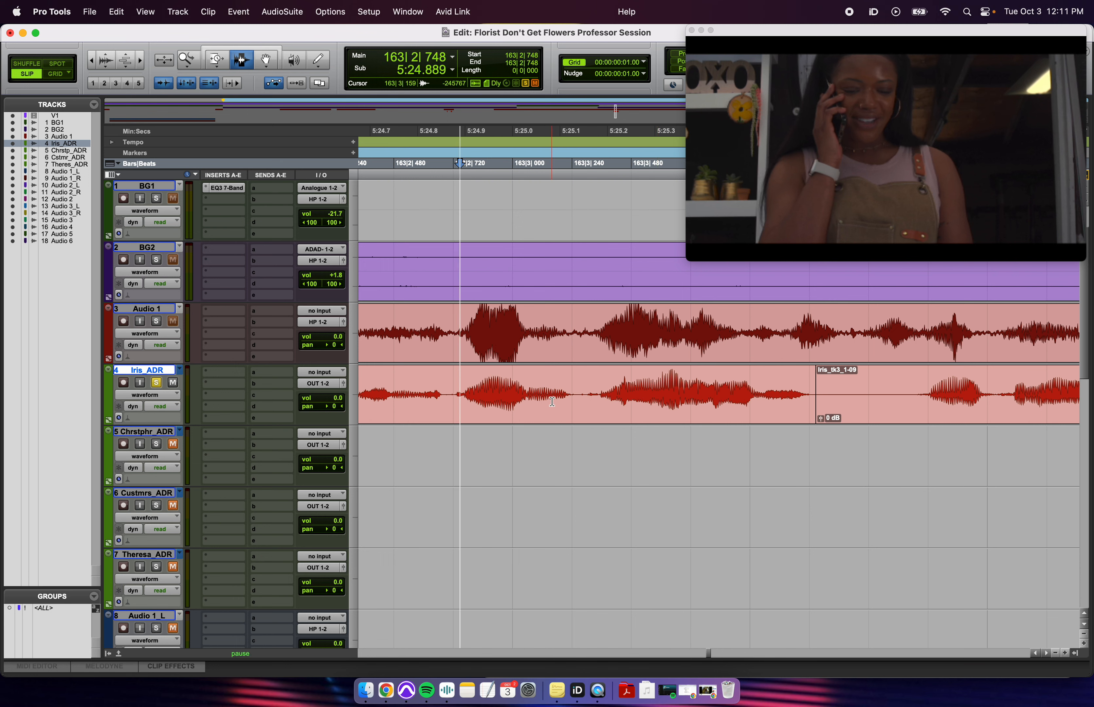
key("space")
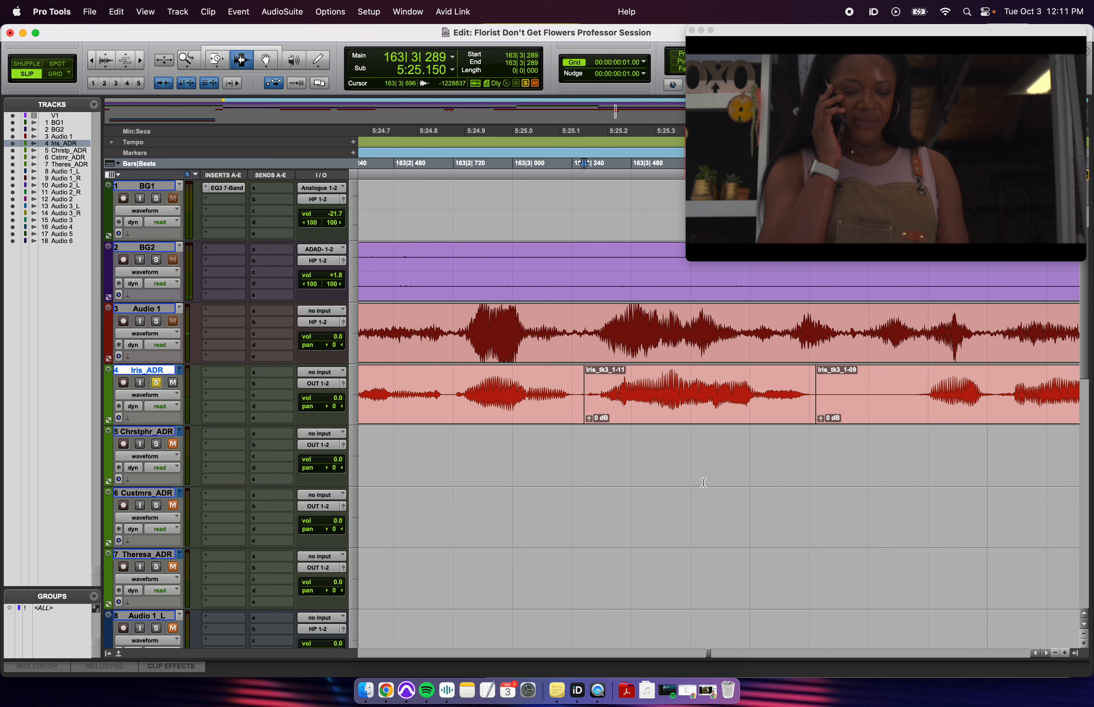
- Time-compress Iris_tk3_1-11 so it ends earlier, then play it against production
left_click(804, 400, "shift")
left_click_drag(790, 402, 776, 406)
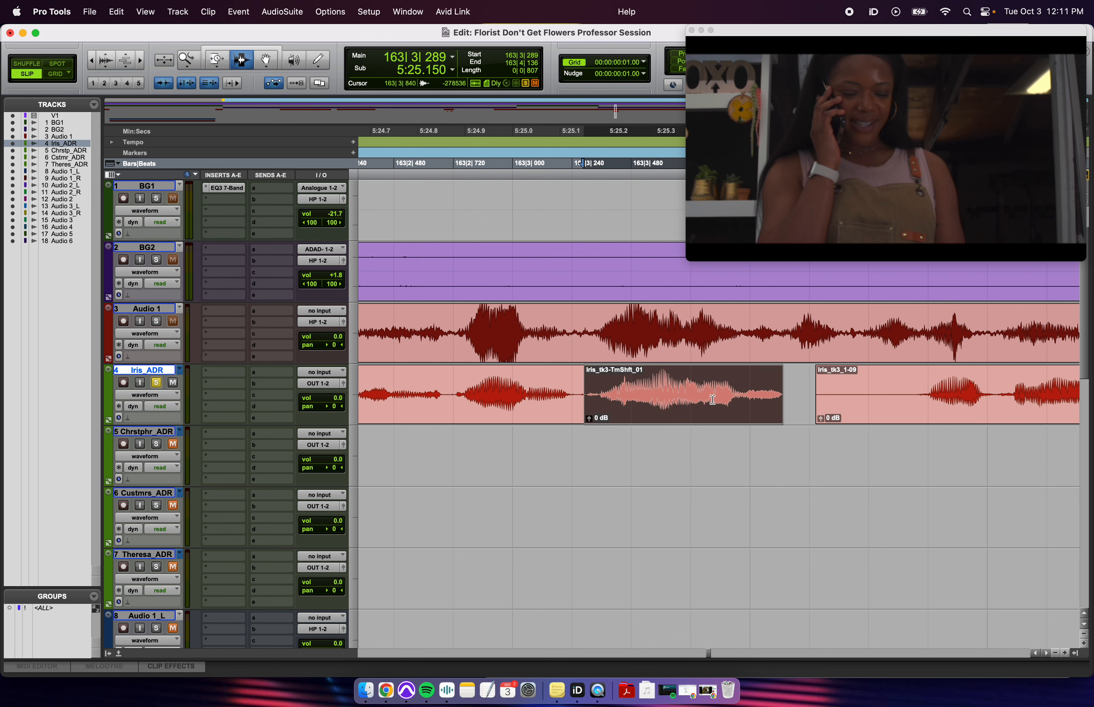
key("super+bracketleft")
left_click(485, 376)
key("space")
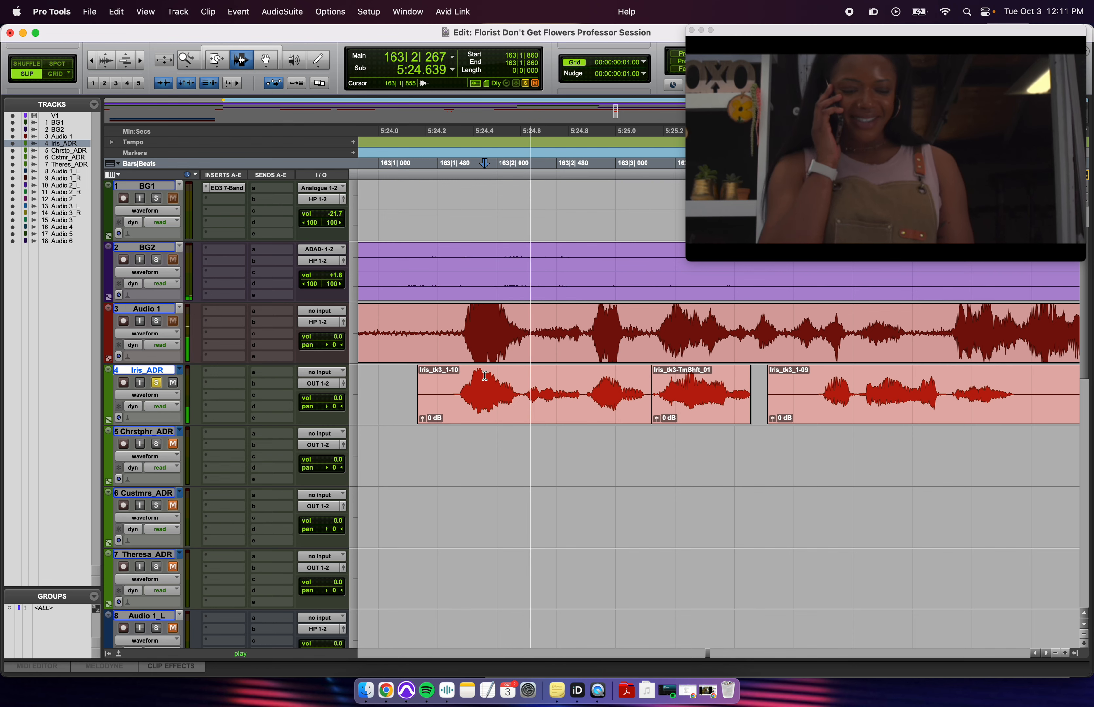
key("space")
- Trim Iris_tk3_1-10's end toward the compressed clip, undoing an accidental time-stretch
left_click(654, 401)
key("super+bracketright")
key("super+bracketright")
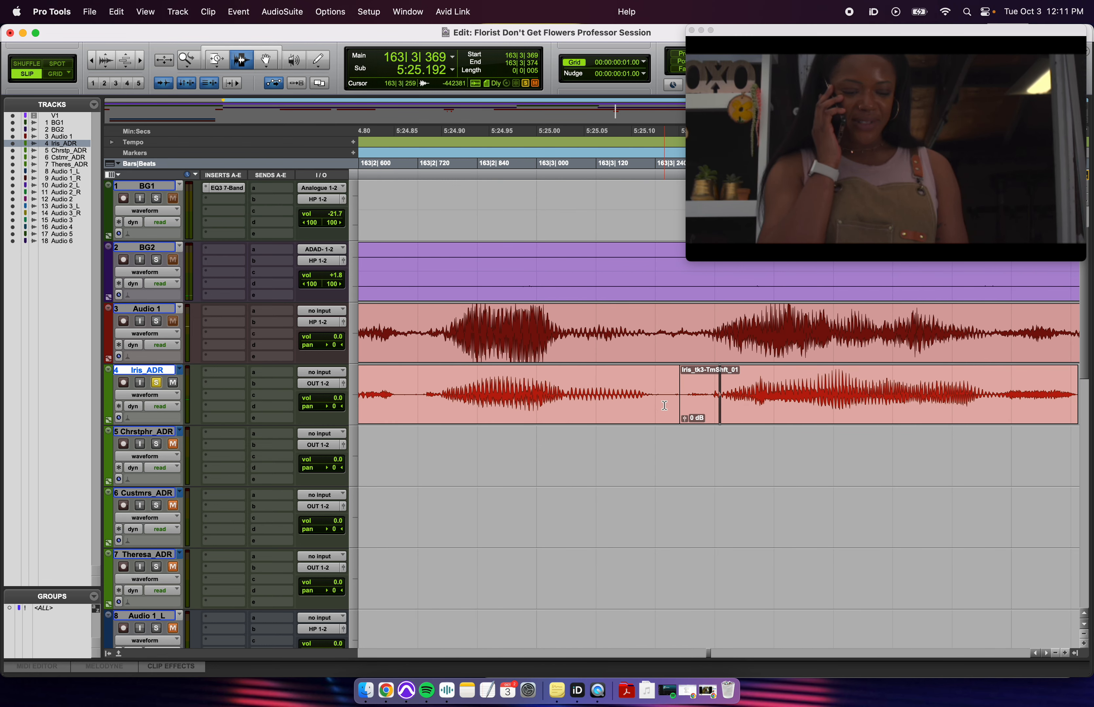
key("F6")
left_click_drag(672, 403, 686, 403)
left_click(218, 56)
left_click(257, 66)
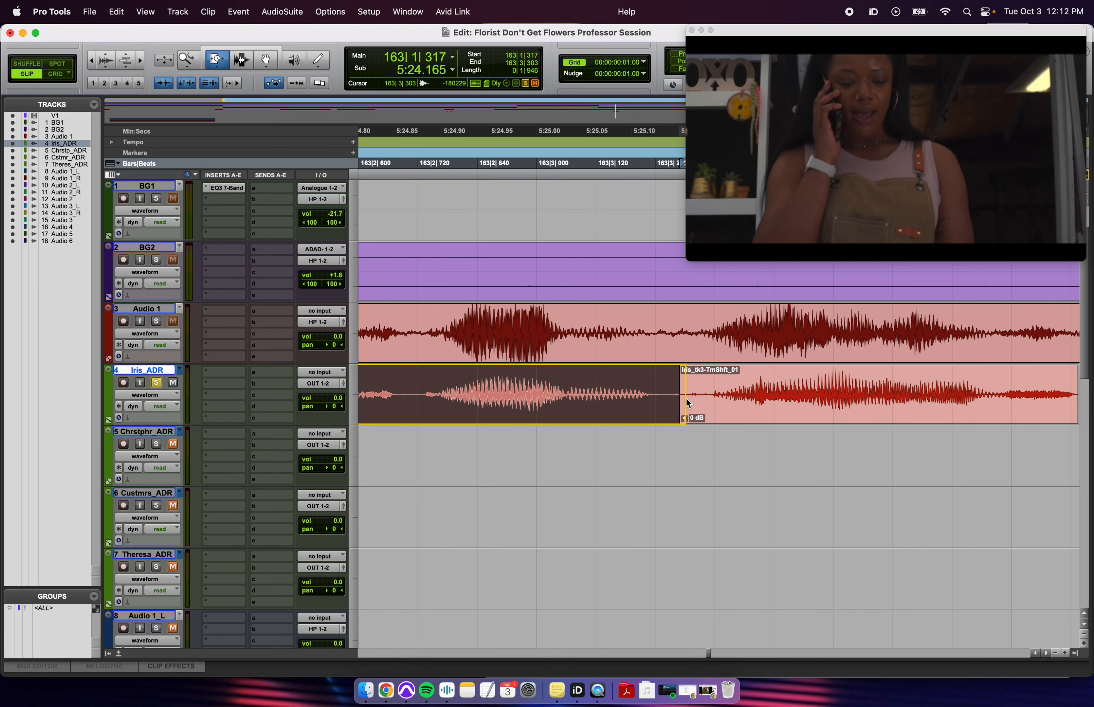
key("super+z")
left_click(223, 63)
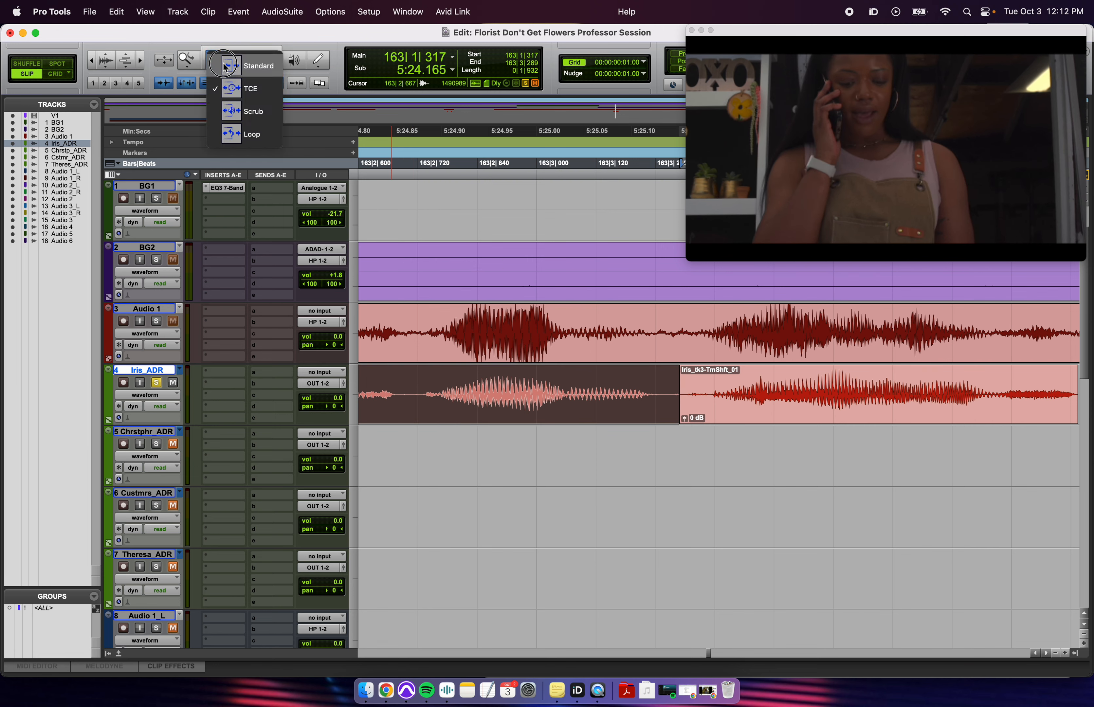
- Extend the left clip's end under the compressed clip, crossfade the join and audition it
left_click(258, 67)
mouse_move(669, 407)
left_mouse_down()
mouse_move(705, 402)
mouse_move(674, 405)
left_mouse_up()
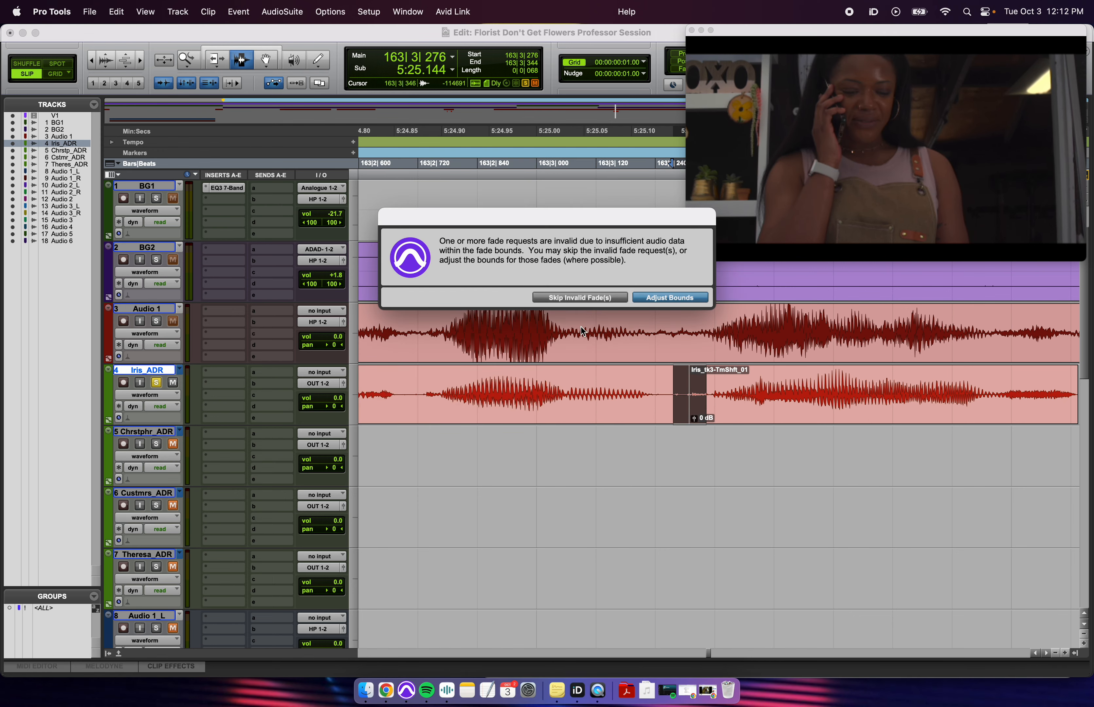
key("Return")
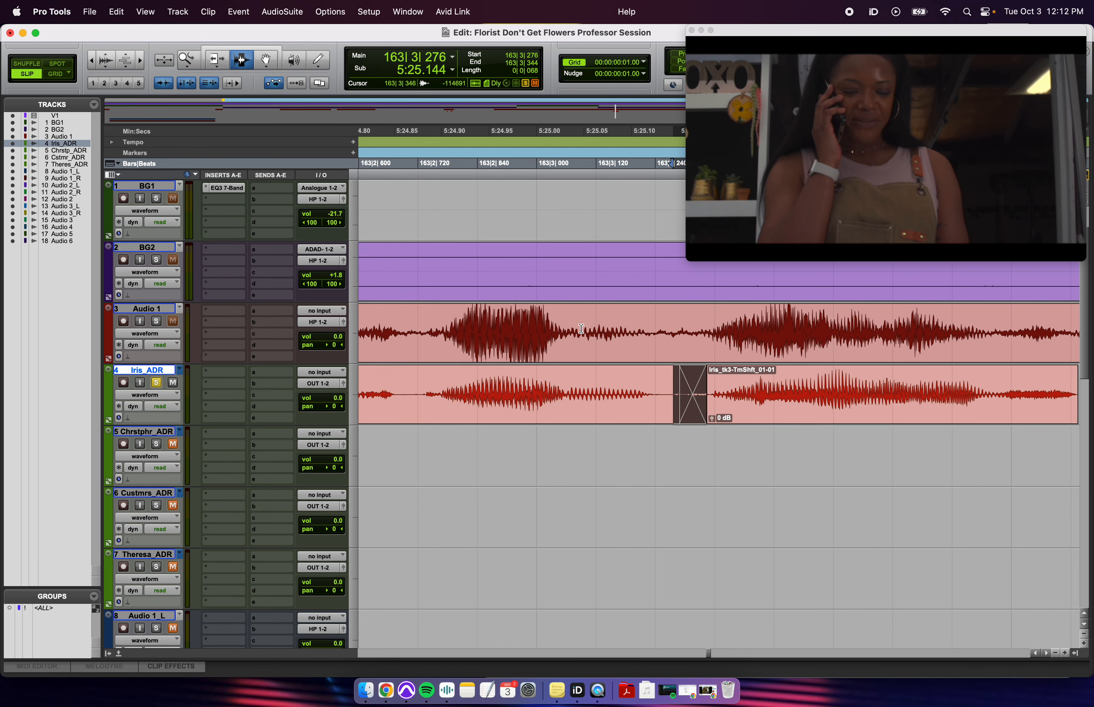
left_click(590, 408)
key("space")
key("r")
- Trim Iris_tk3_1-09's start and slide it left against the compressed clip
key("r")
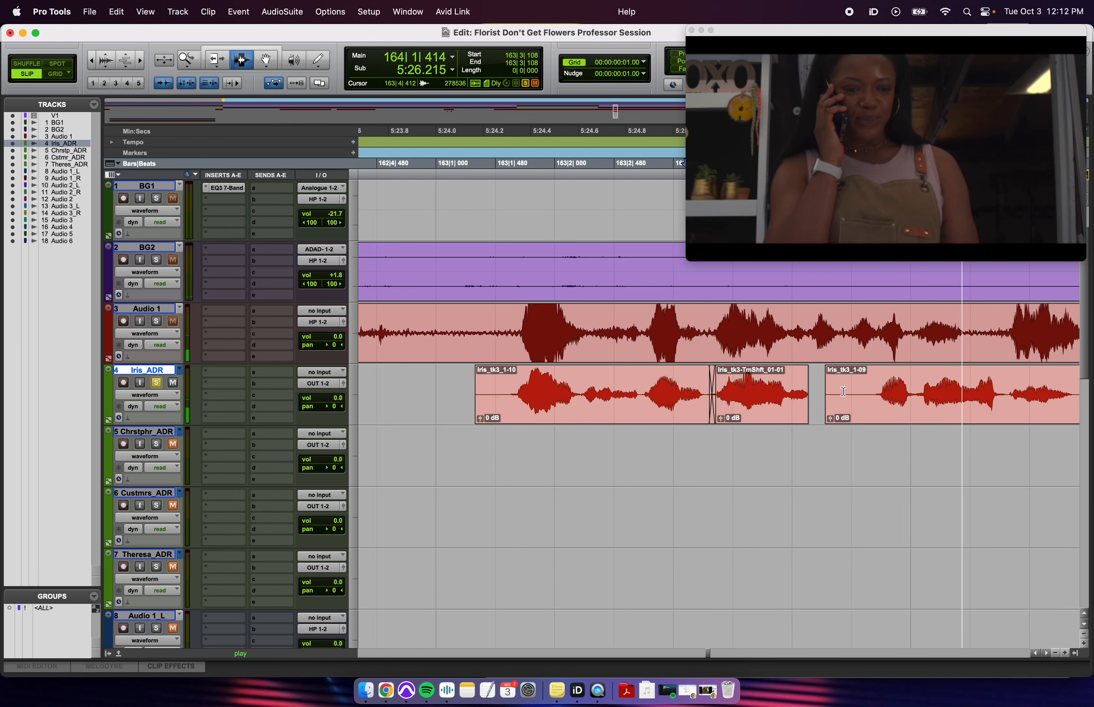
key("space")
left_click(871, 398)
key("t")
key("r")
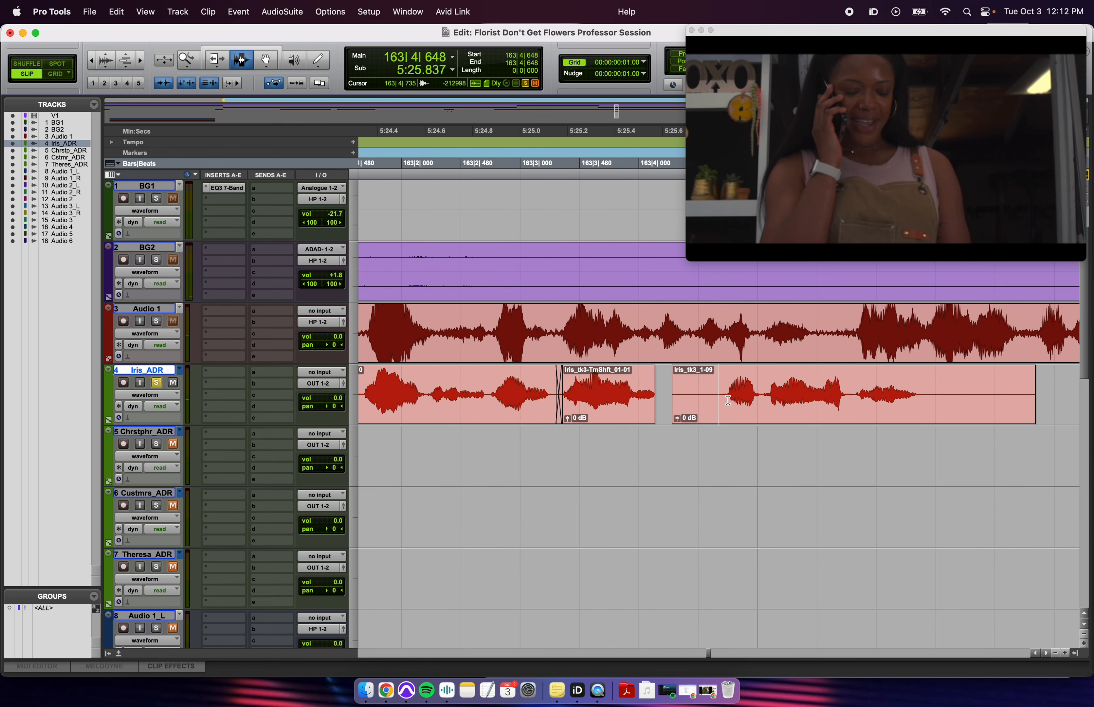
left_click(708, 401)
key("a")
key("F8")
left_click_drag(816, 420, 747, 423)
key("t")
key("t")
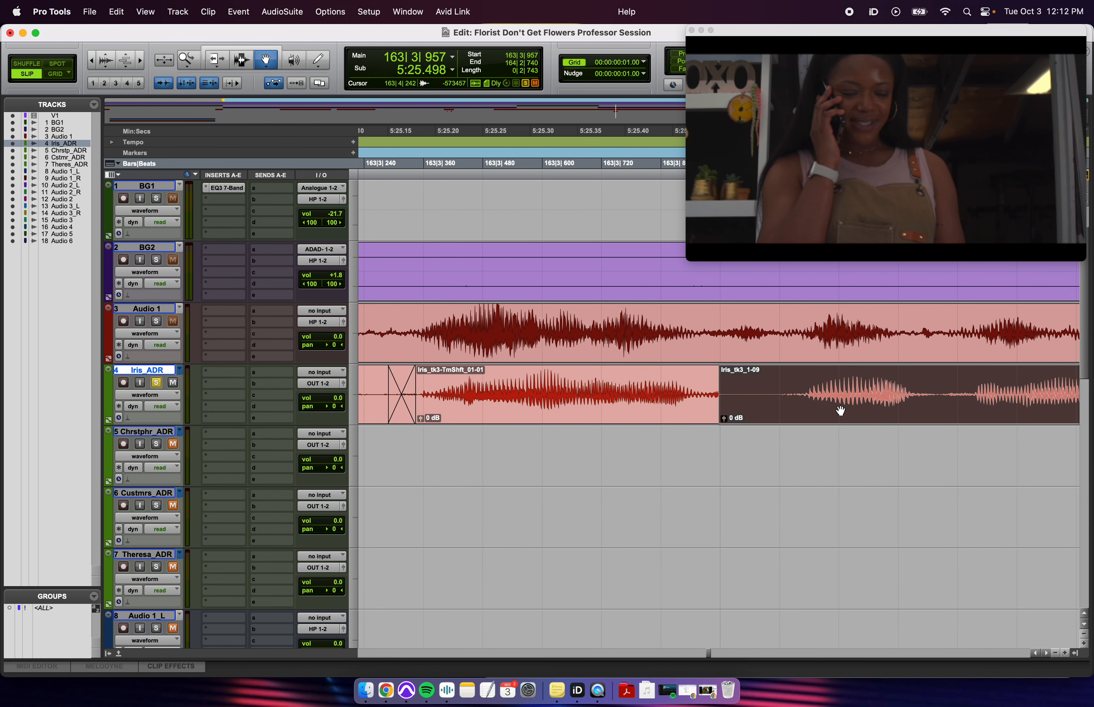
left_click(780, 392)
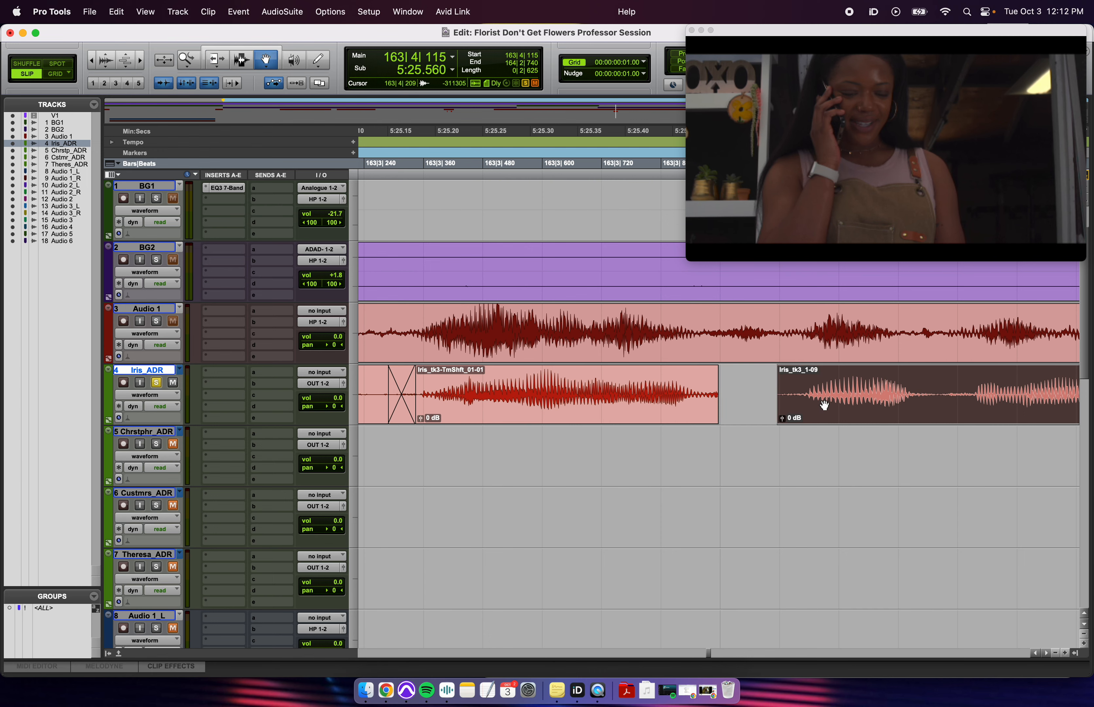
left_click_drag(825, 405, 818, 407)
key("F7")
- Extend Iris_tk3_1-09's start back under the previous clip and crossfade that join
left_click(523, 381)
key("space")
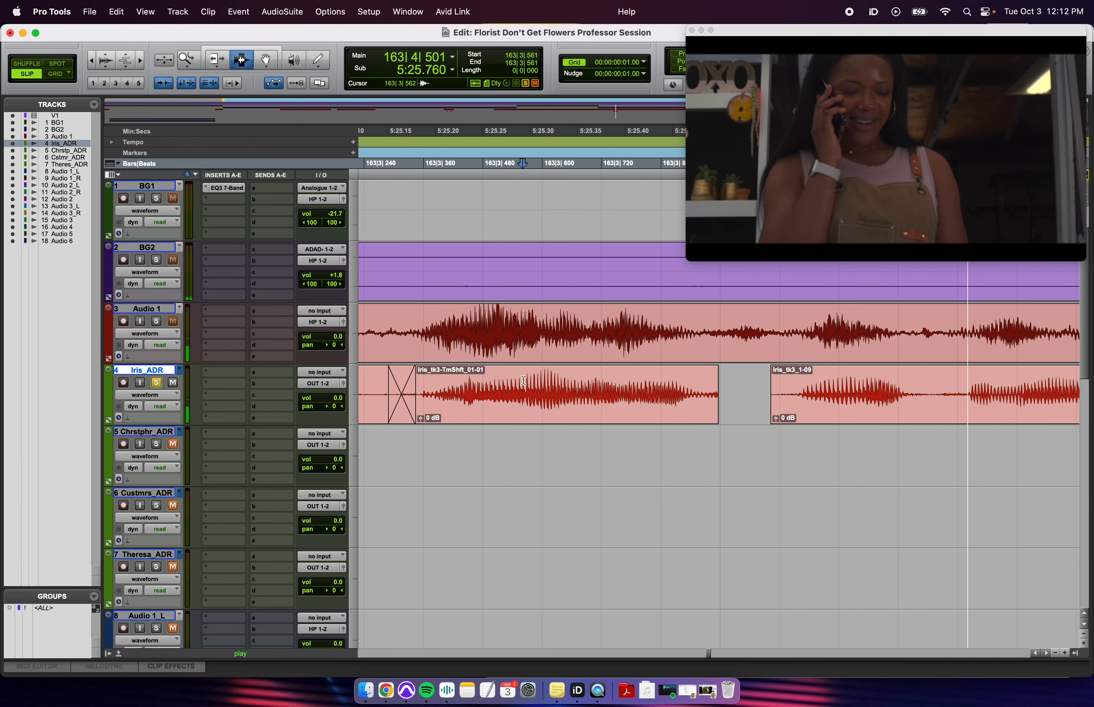
key("r")
key("space")
key("F6")
left_click_drag(750, 404, 710, 401)
key("F7")
key("f")
- Audition the crossfaded join and then the whole comped line
left_click(621, 395)
key("space")
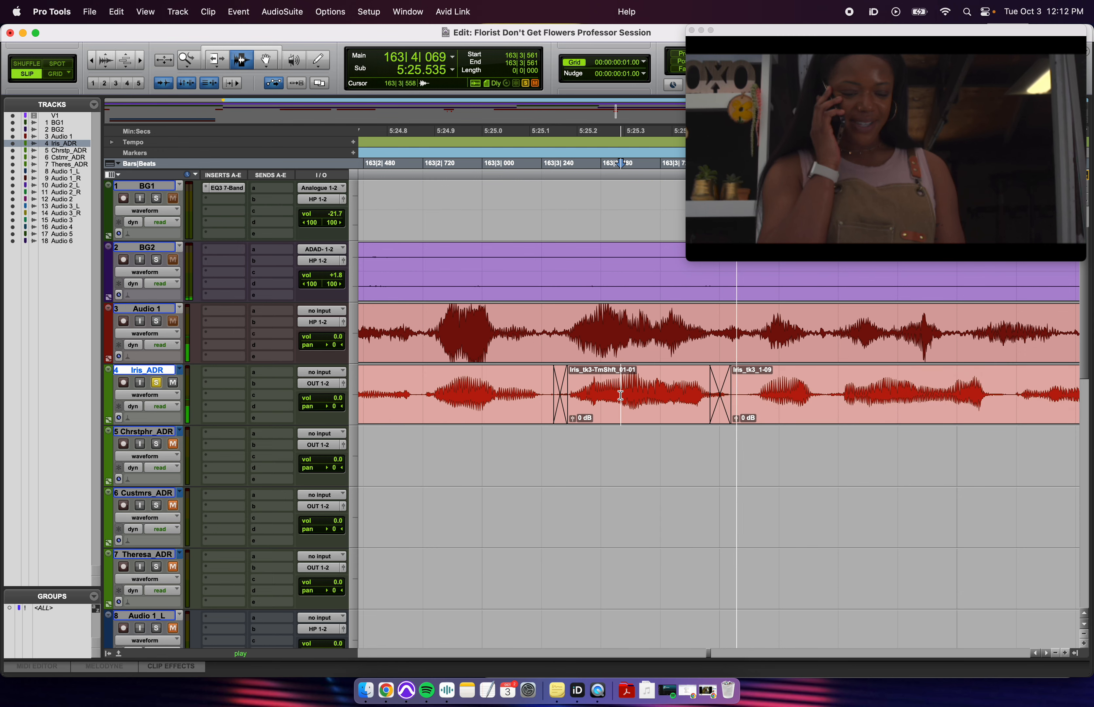
key("space")
key("r")
left_click(558, 398)
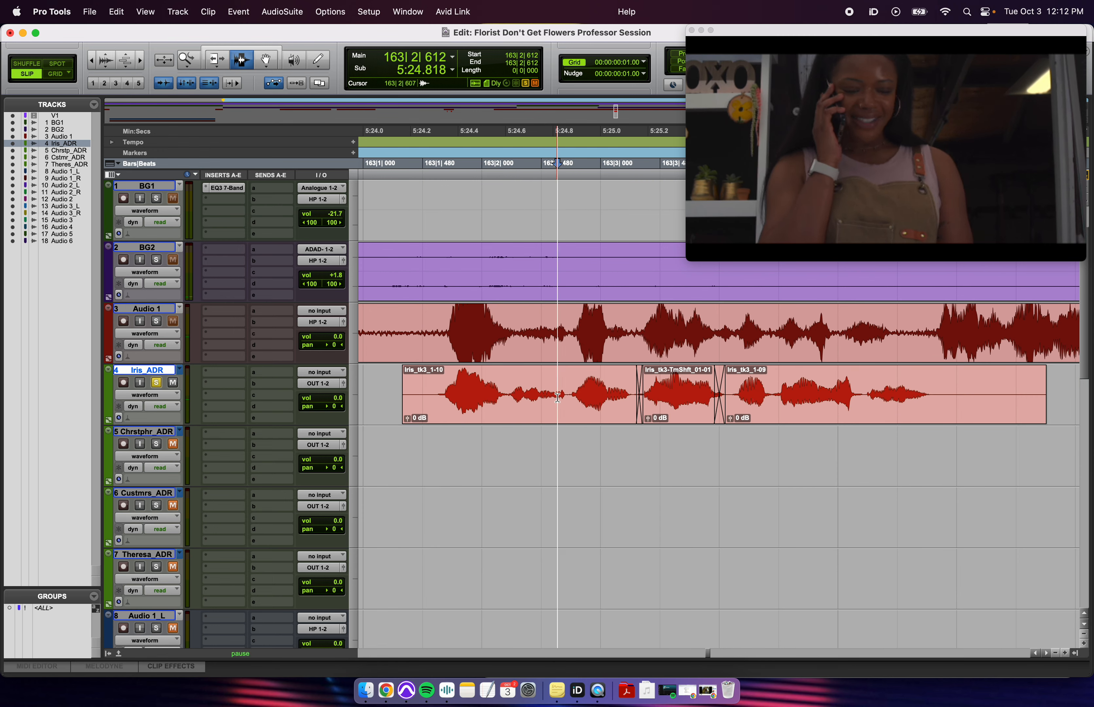
key("space")
key("space")
- Undo the crossfade and trims before Iris_tk3_1-09
key("t")
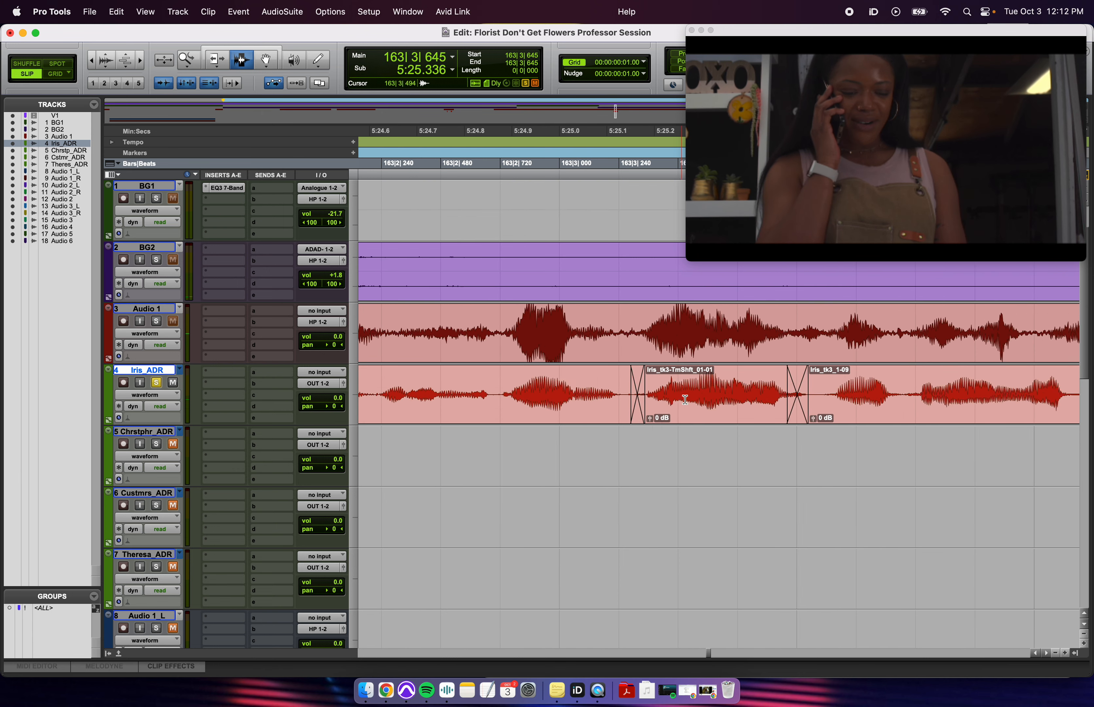
key("t")
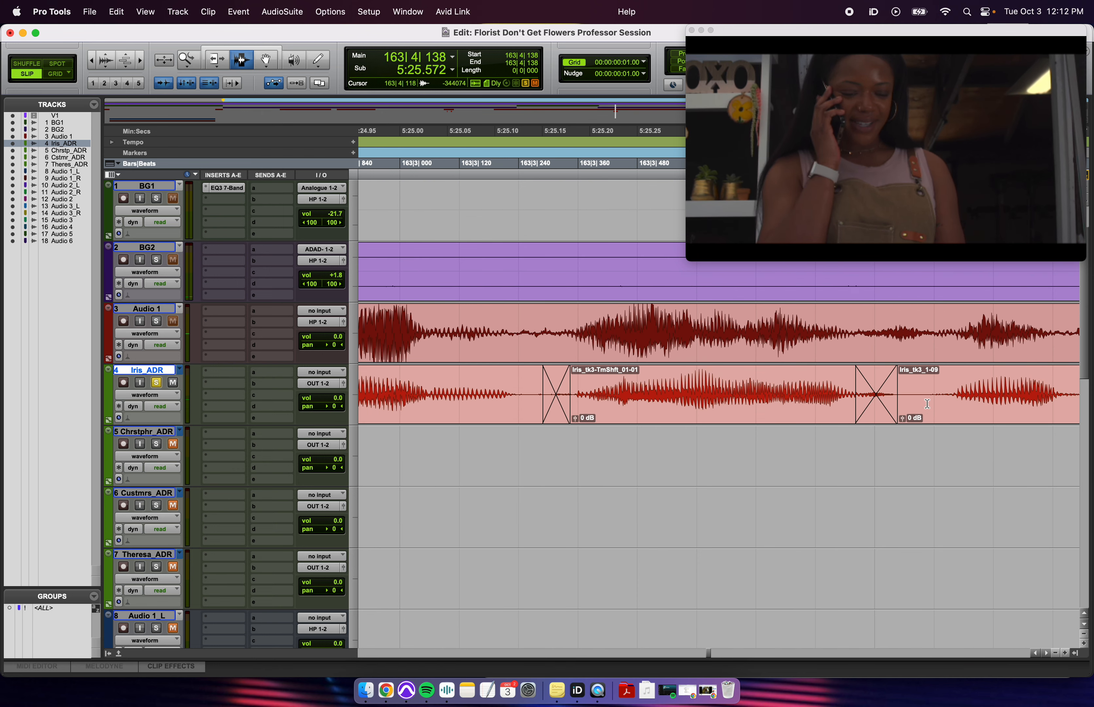
double_click(883, 405)
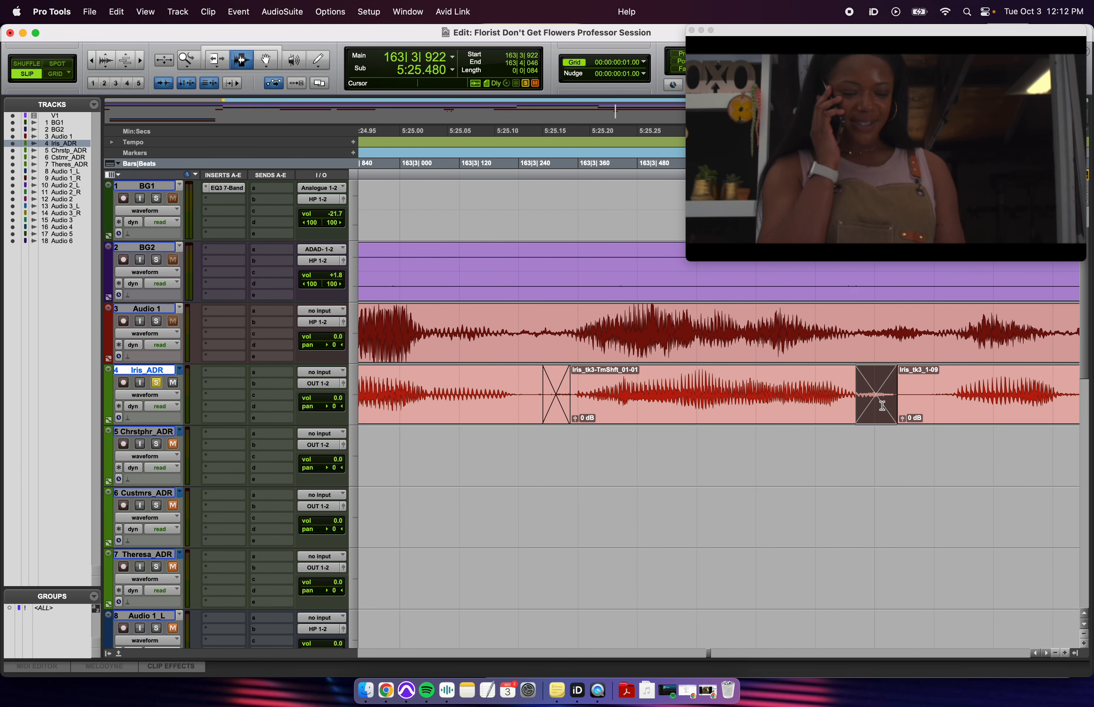
key("super+z")
key("super+z")
key("super+z")
key("super+z")
key("super+z")
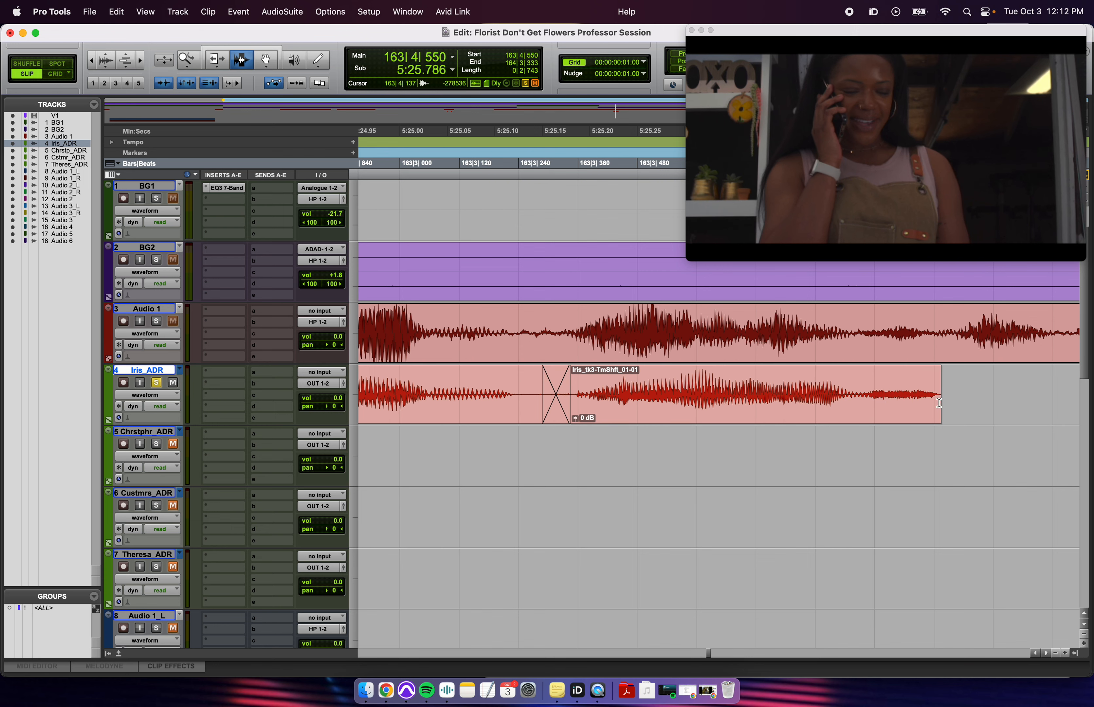
- Slide Iris_tk3_1-09 left against the compressed clip, trim its start and audition the join
key("r")
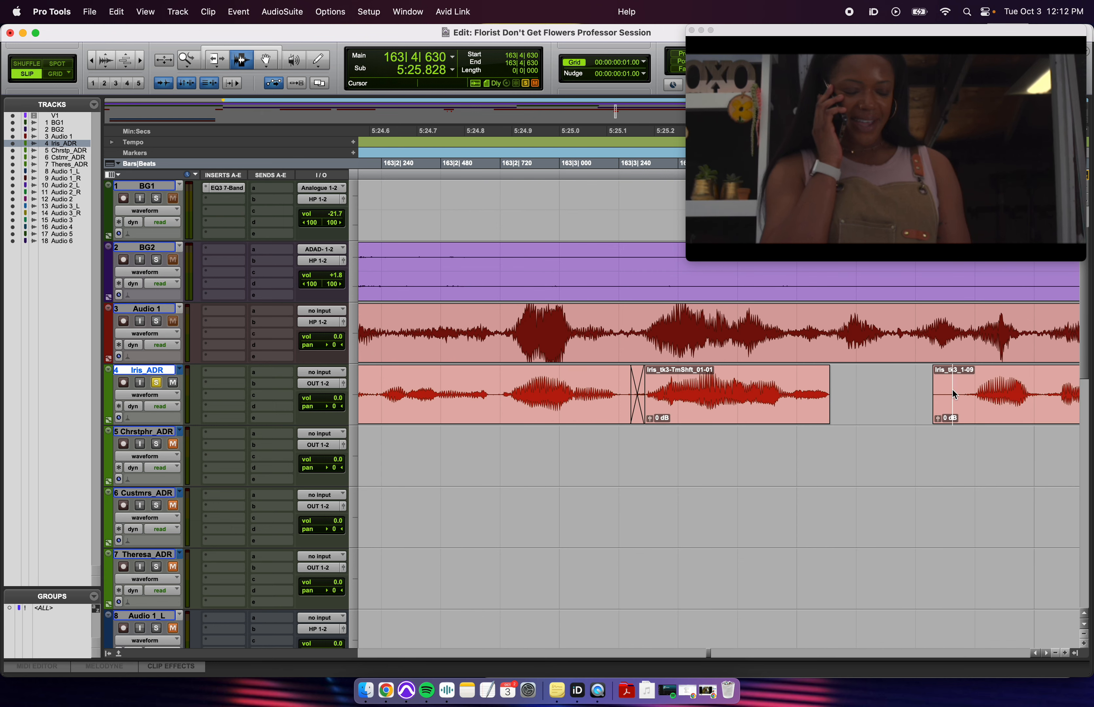
key("F8")
left_click_drag(984, 416, 886, 421)
key("F7")
key("t")
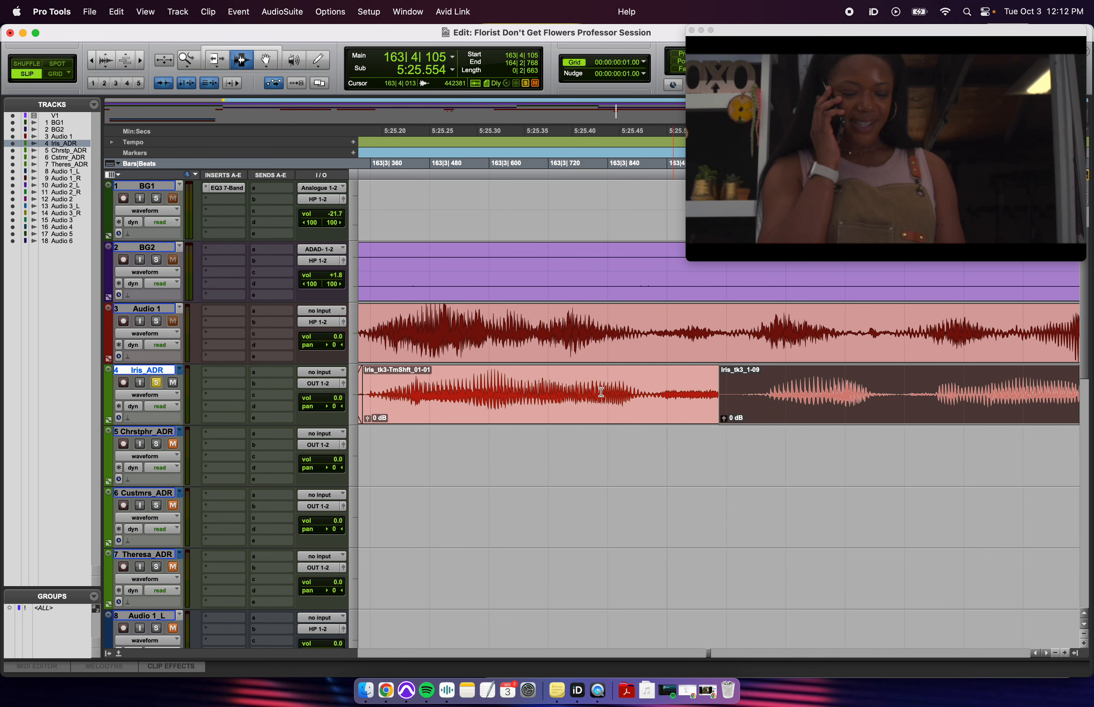
left_click(466, 396)
key("space")
key("space")
left_click(746, 400)
key("a")
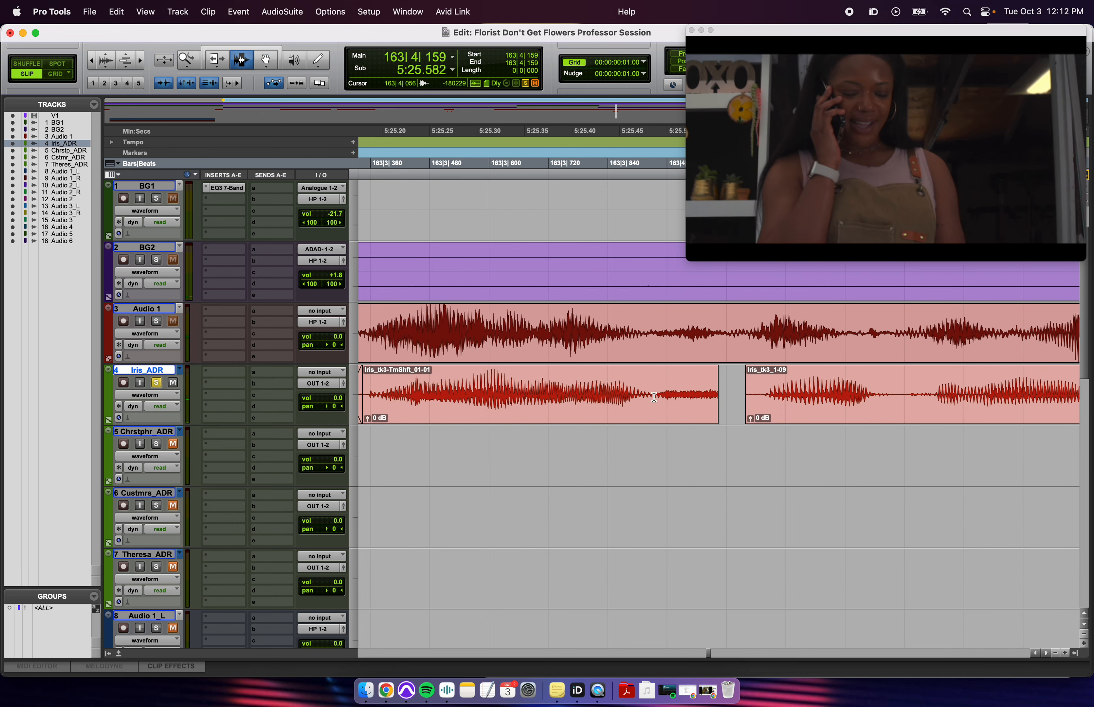
left_click(462, 371)
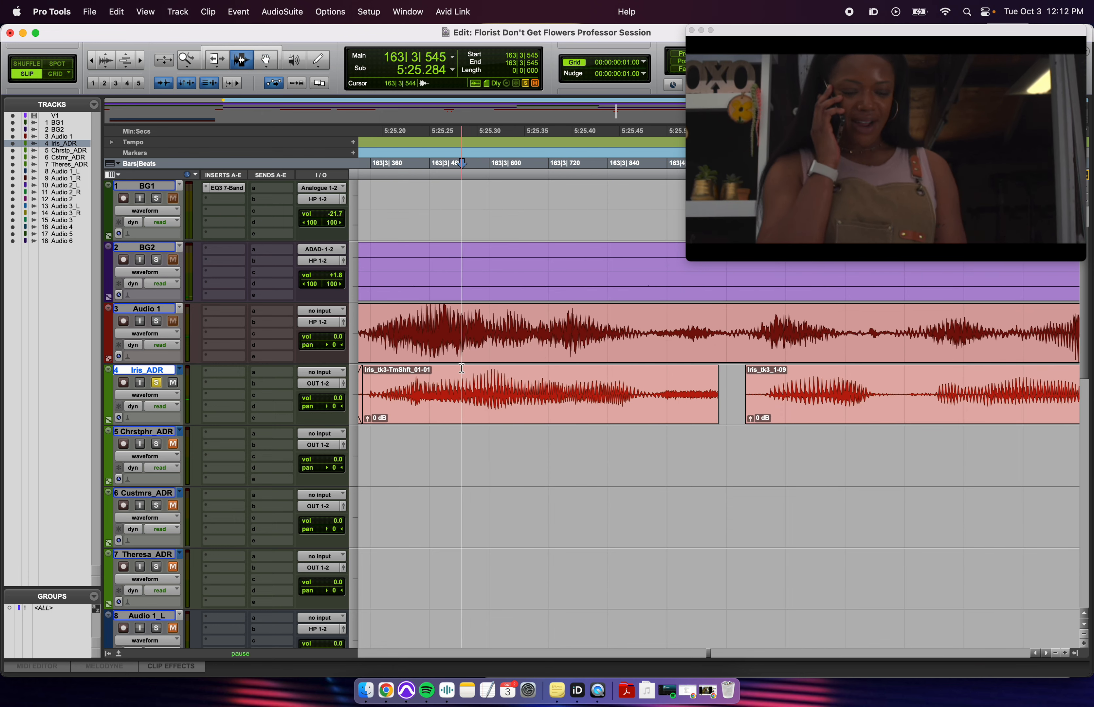
key("space")
key("space")
- Extend Iris_tk3-TmShft_01-01's end, butt Iris_tk3_1-09 against it and crossfade the join
key("F6")
left_click(711, 398)
left_click_drag(711, 398, 776, 415)
key("F8")
left_click(784, 414)
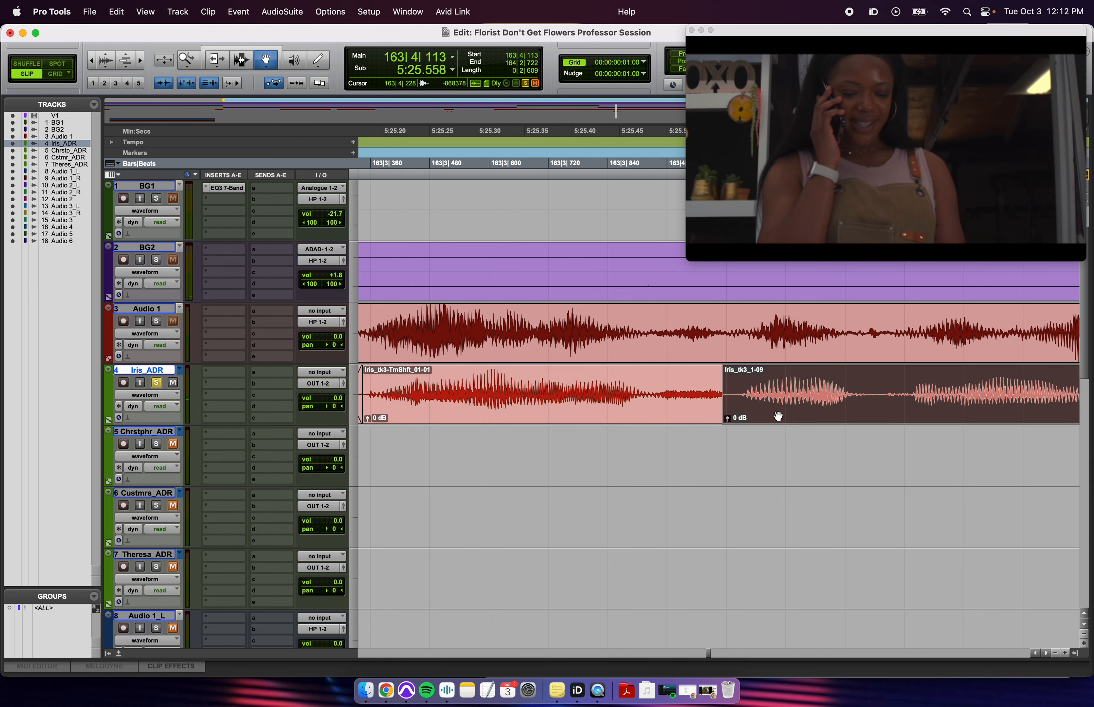
key("F7")
left_click(419, 359)
key("space")
key("space")
left_click_drag(684, 403, 738, 405)
key("f")
key("Return")
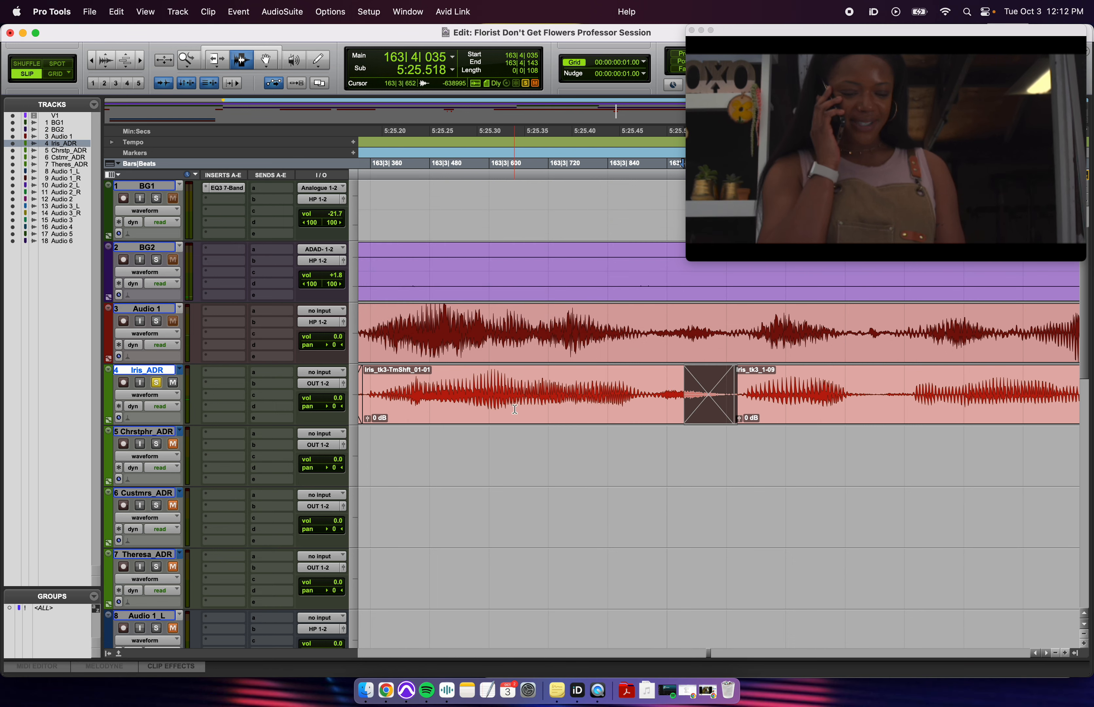
- Play back the comped line and inspect the second join
key("r")
left_click(526, 395)
key("space")
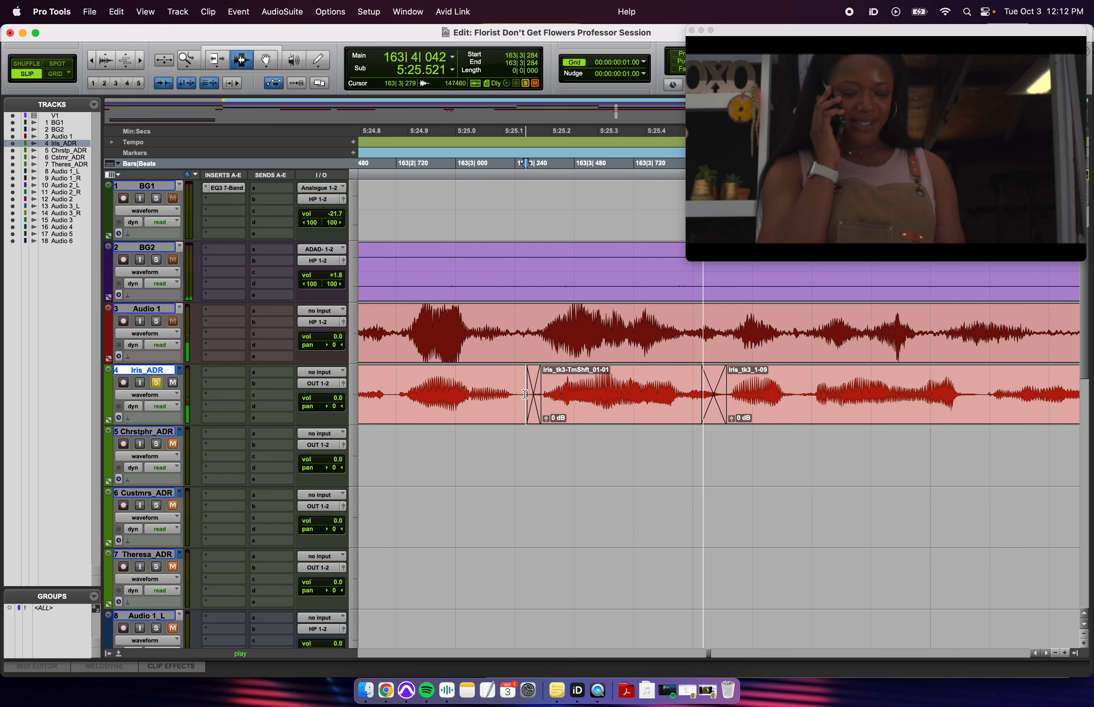
key("r")
key("space")
left_click(778, 395)
key("t")
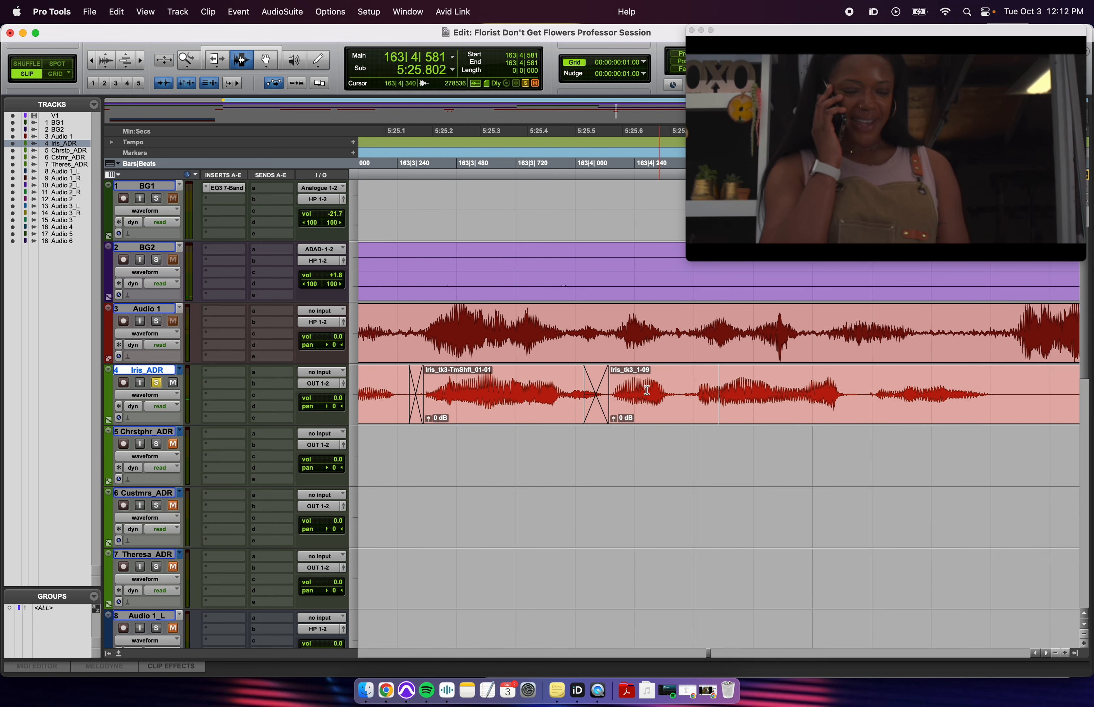
left_click_drag(553, 395, 623, 402)
left_click(615, 402)
- Set an edit point on the Iris ADR clip and select a phrase range on it
key("t")
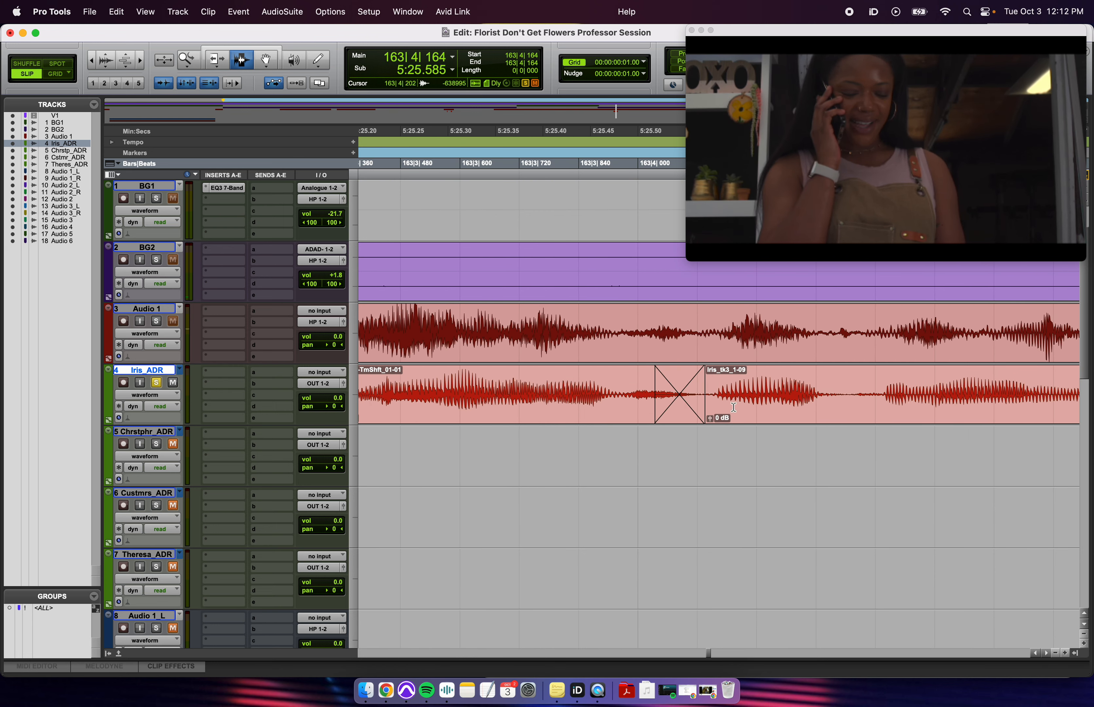
scroll(734, 407, "right", 4)
key("r")
left_click(793, 397)
key("t")
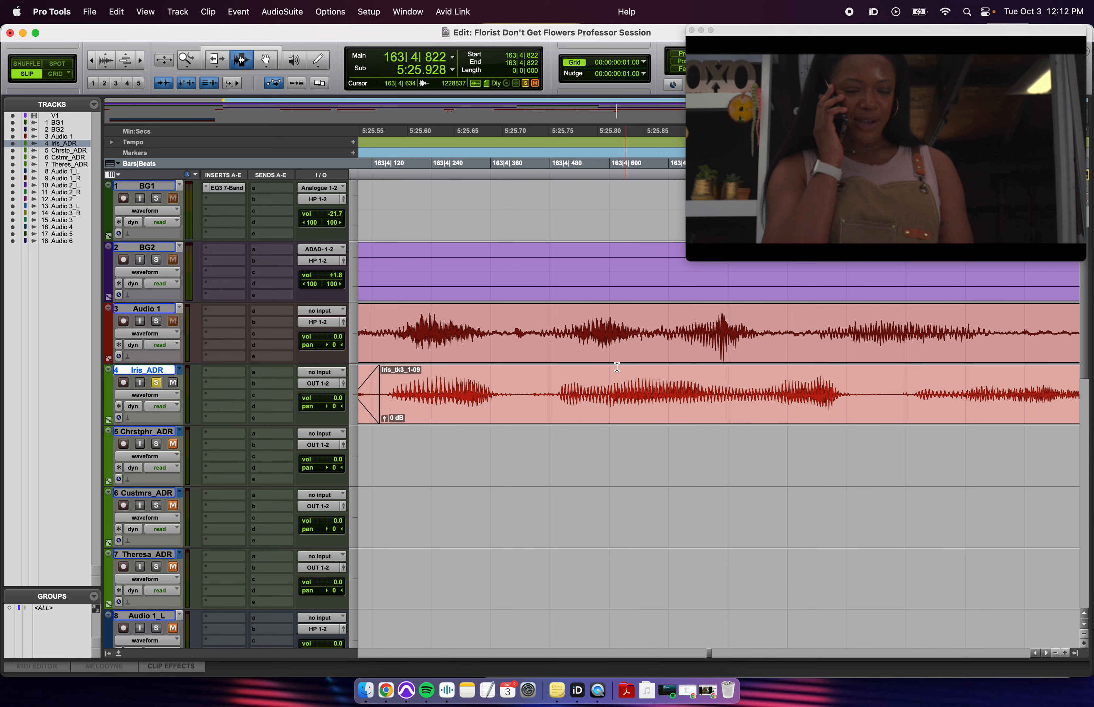
left_click_drag(557, 401, 841, 406)
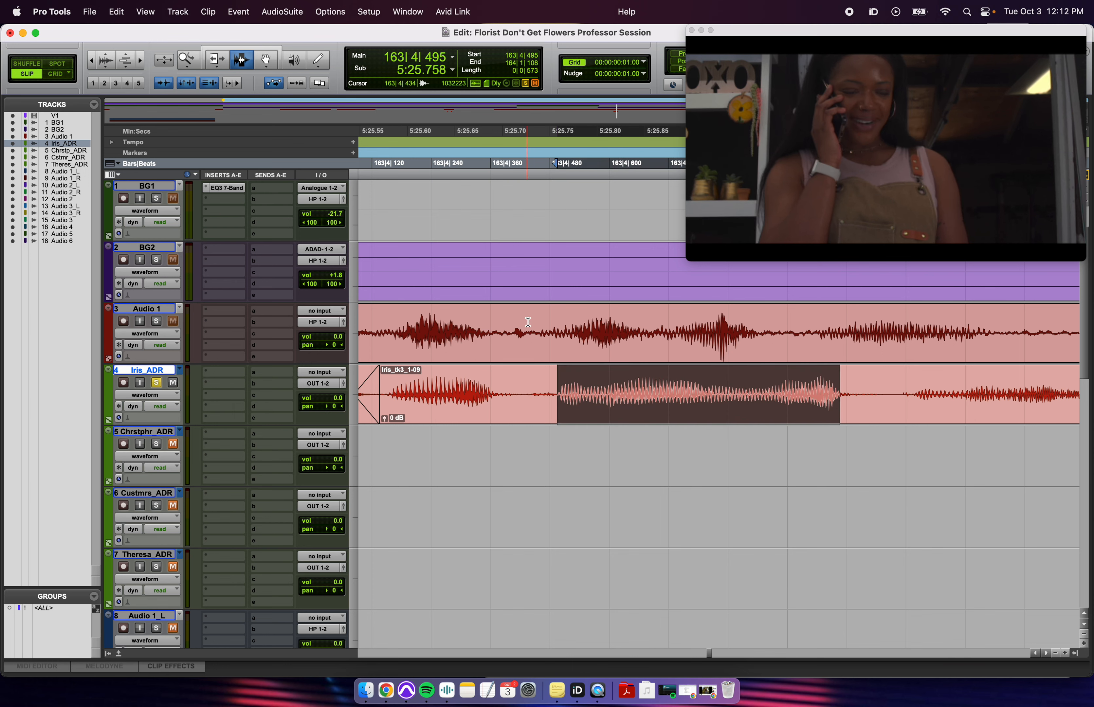
- Compare the matching production range and audition the ADR from 163|4|358
left_click_drag(545, 333, 805, 351)
left_click_drag(747, 396, 645, 415)
left_click(534, 397)
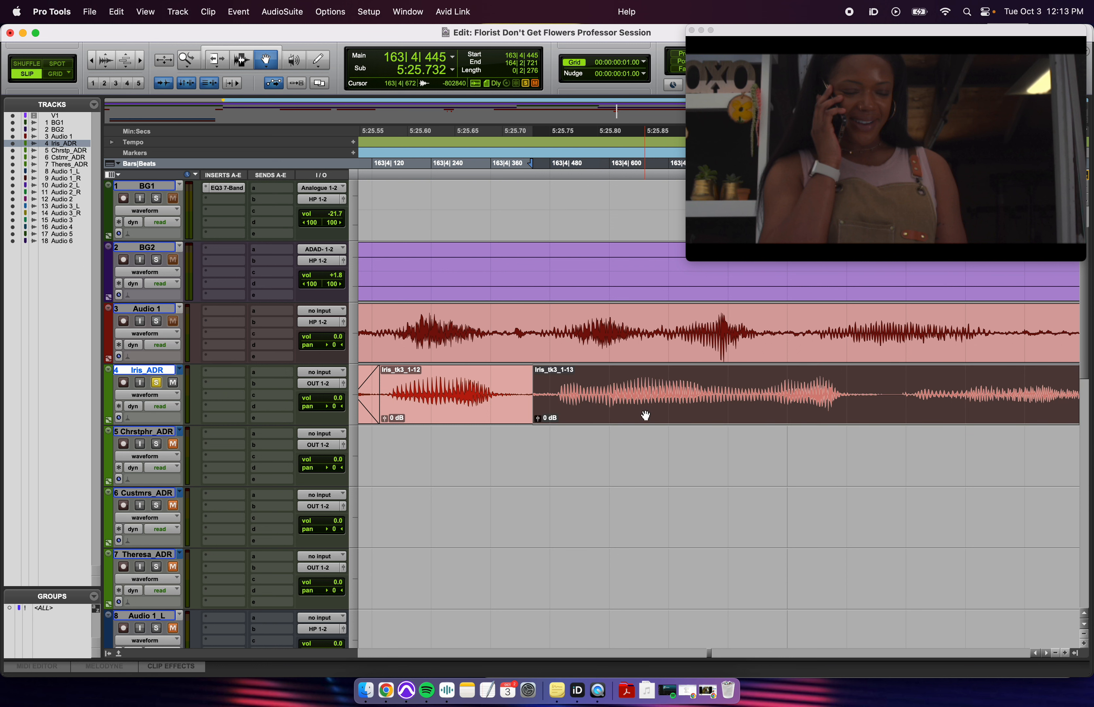
left_click(490, 395)
key("space")
key("space")
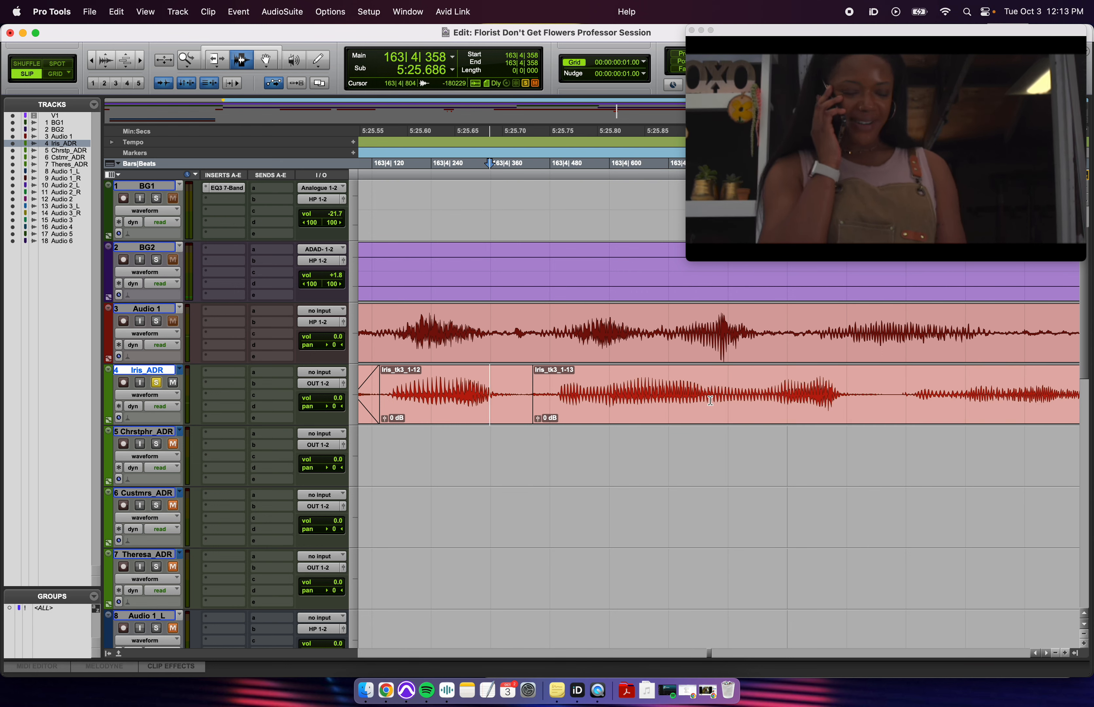
- Split the ADR take at two phrase boundaries, separating Iris_tk3_1-14 and Iris_tk3_1-15
left_click(710, 401)
key("super+e")
left_click(889, 400)
key("super+e")
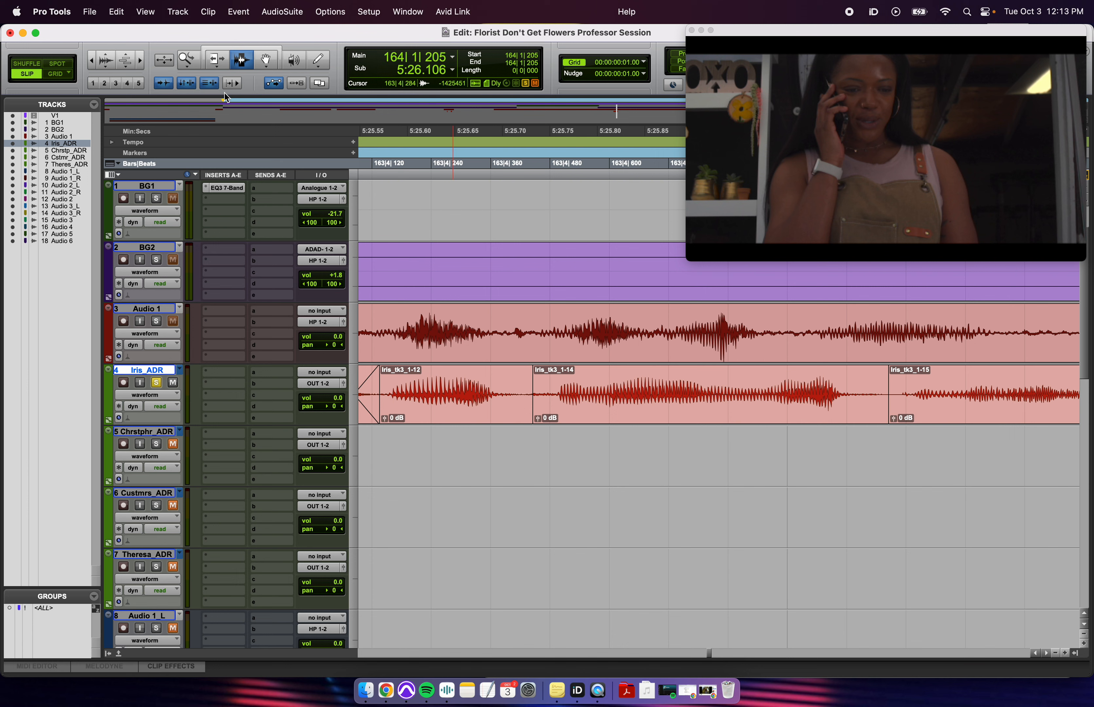
- Time-compress Iris_tk3_1-14 into Iris_tk3-TmShft_02, check timing, and slide it slightly earlier
left_click_drag(215, 67, 233, 88)
left_click_drag(855, 391, 785, 395)
key("F7")
left_click(442, 345)
key("space")
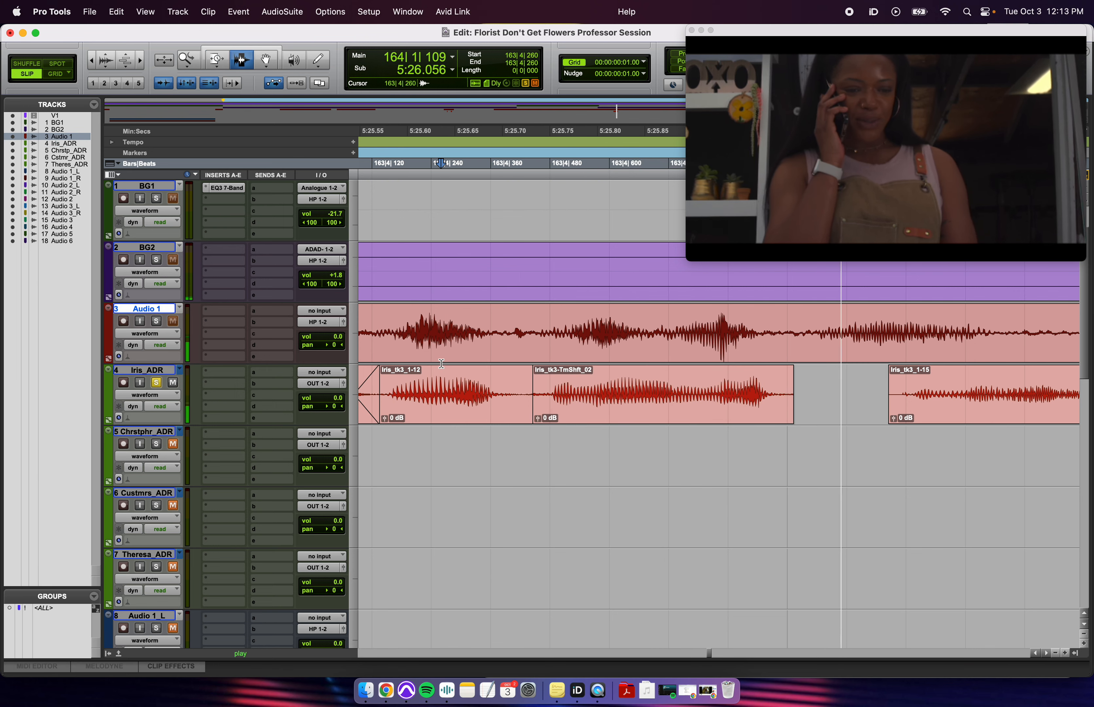
key("r")
left_click(703, 407)
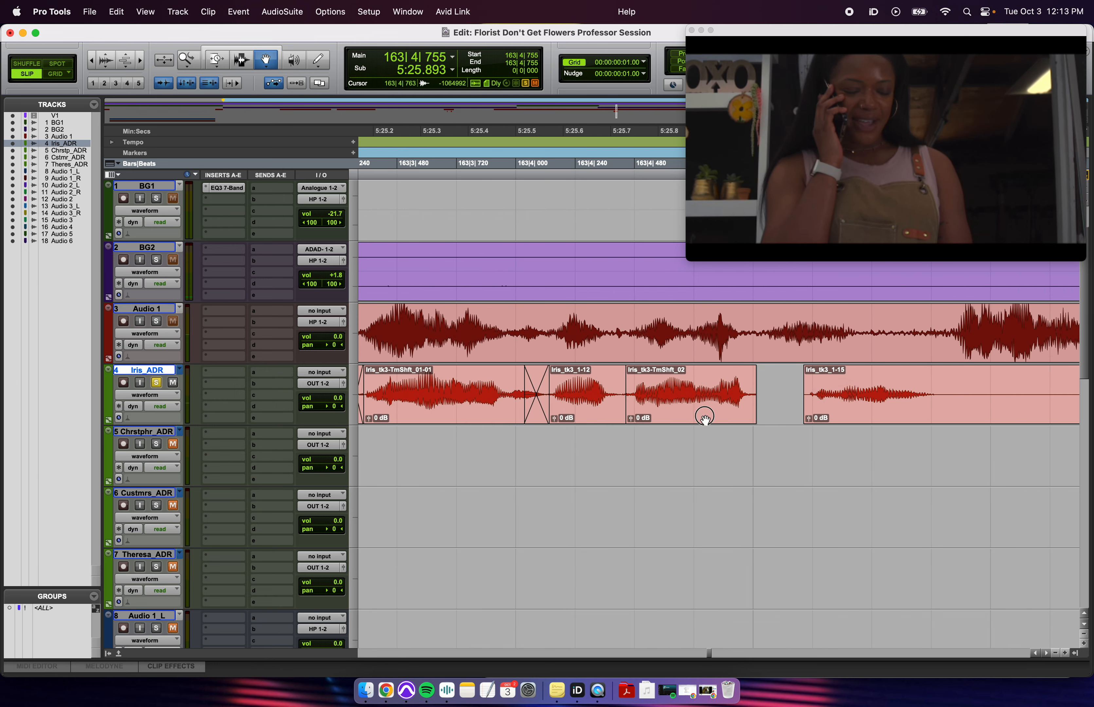
left_click_drag(705, 419, 699, 420)
left_click_drag(225, 65, 772, 464)
- Move Iris_tk3_1-15 earlier to close the gap and select a range across the join
left_click(866, 407)
left_click_drag(868, 410, 792, 412)
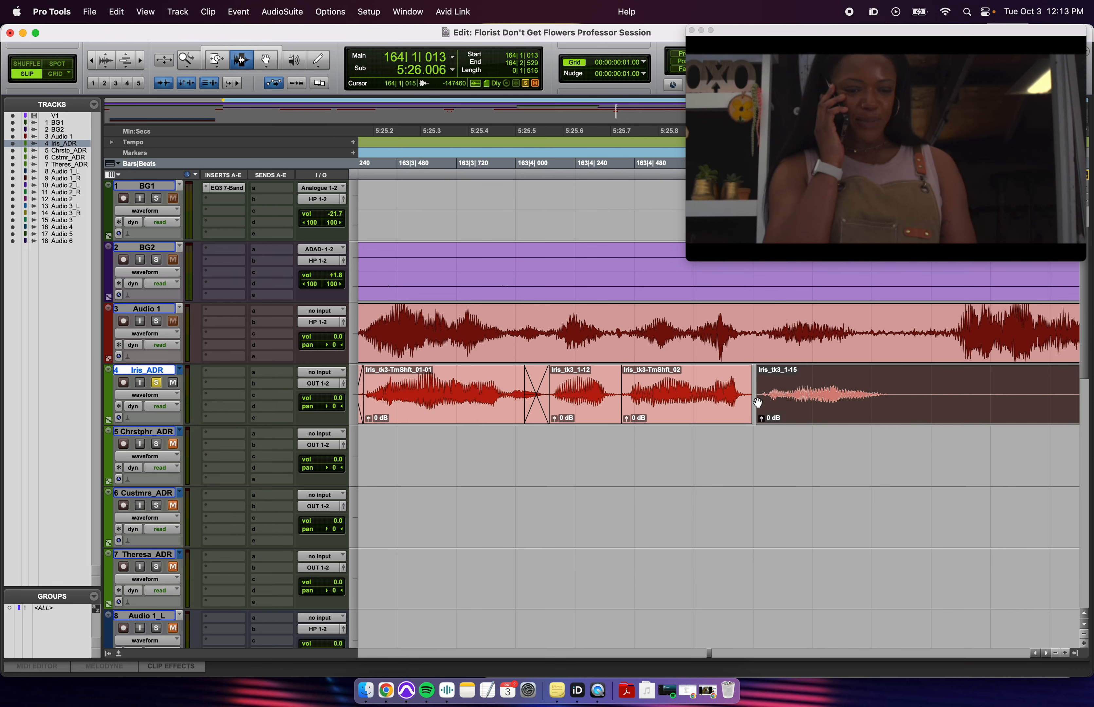
key("super+bracketright")
left_click_drag(729, 400, 695, 404)
- Crossfade the selected join and play the comp against the production dialogue
key("f")
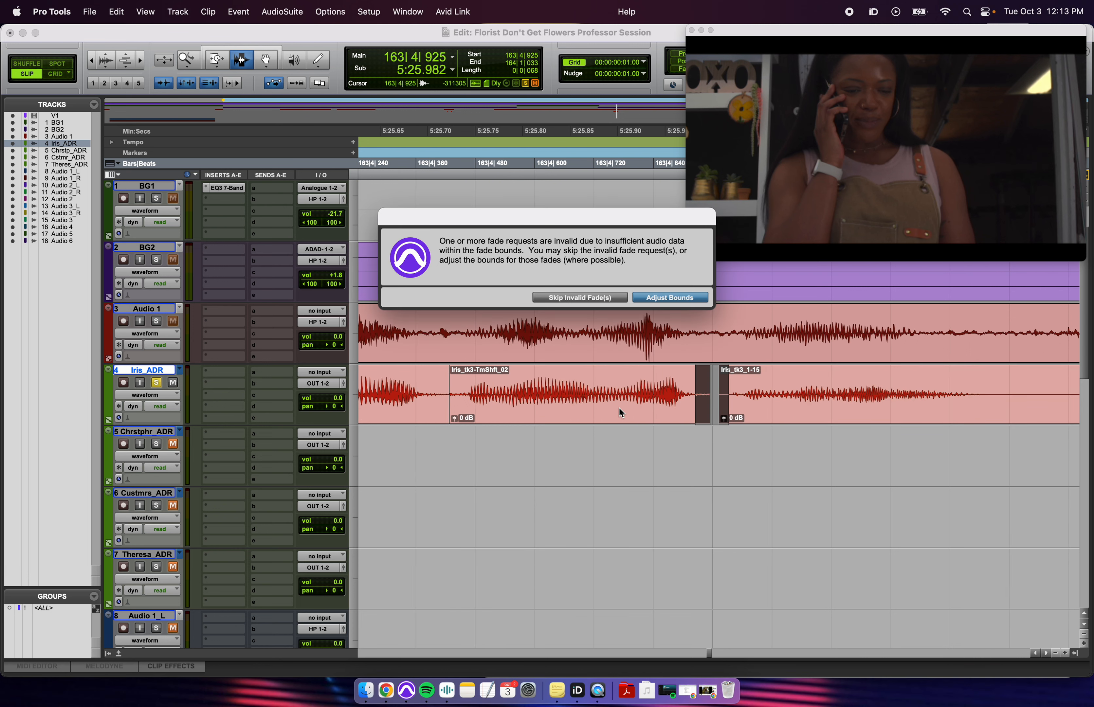
key("Return")
key("r")
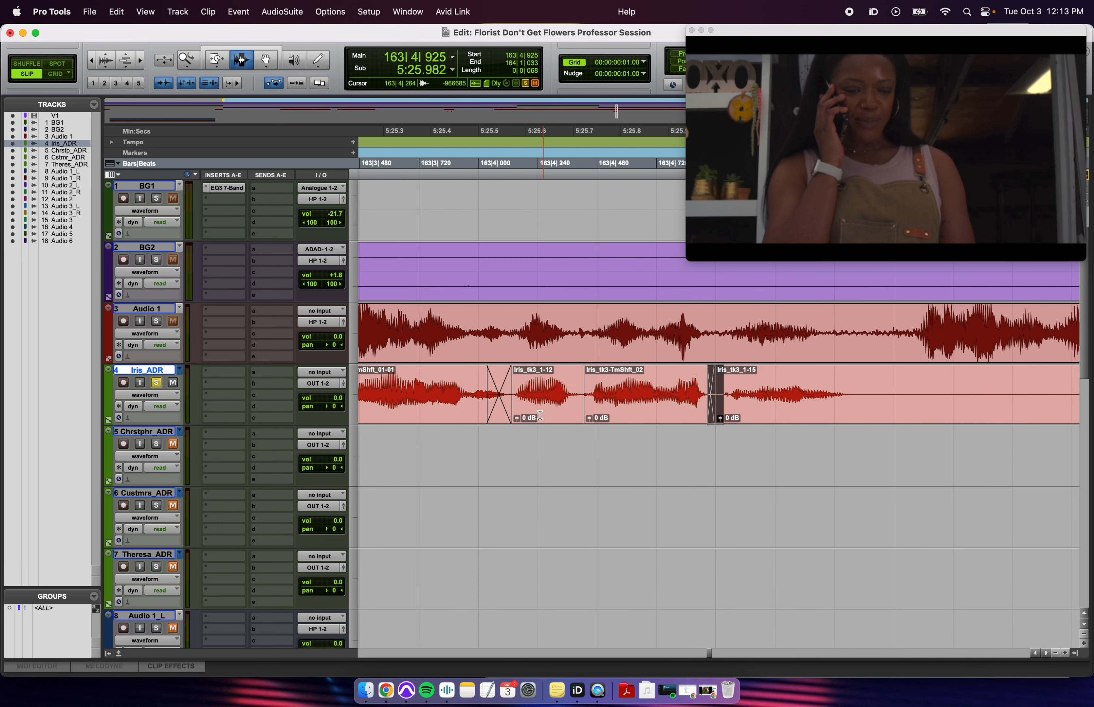
key("r")
key("r")
left_click(520, 399)
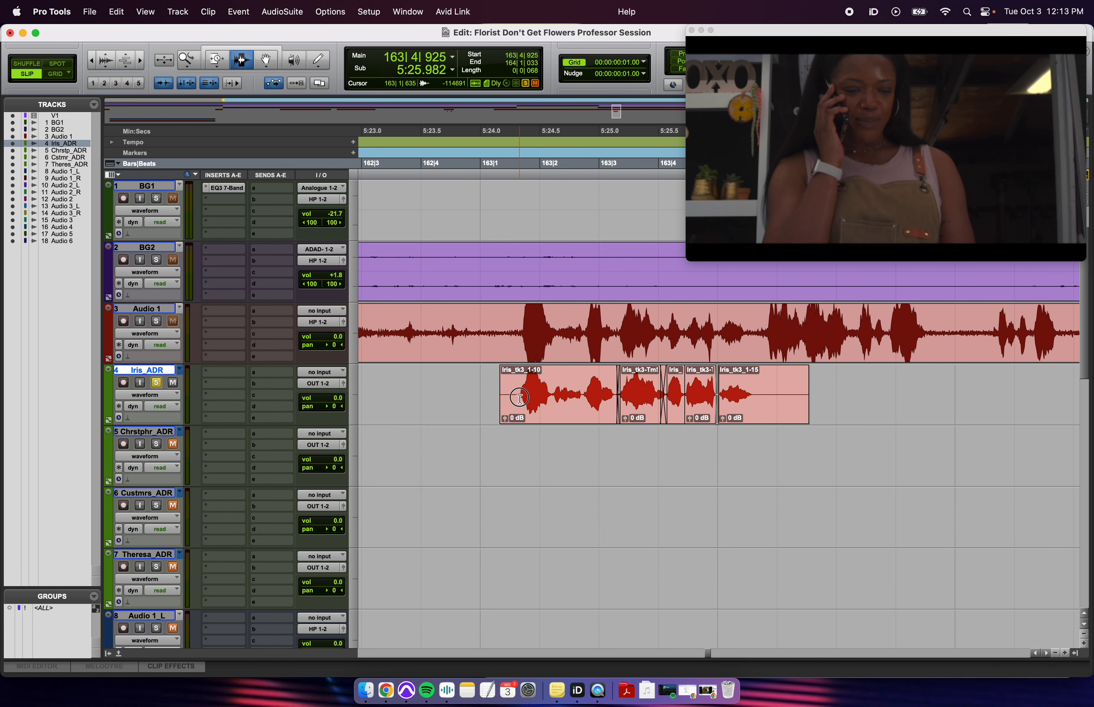
key("space")
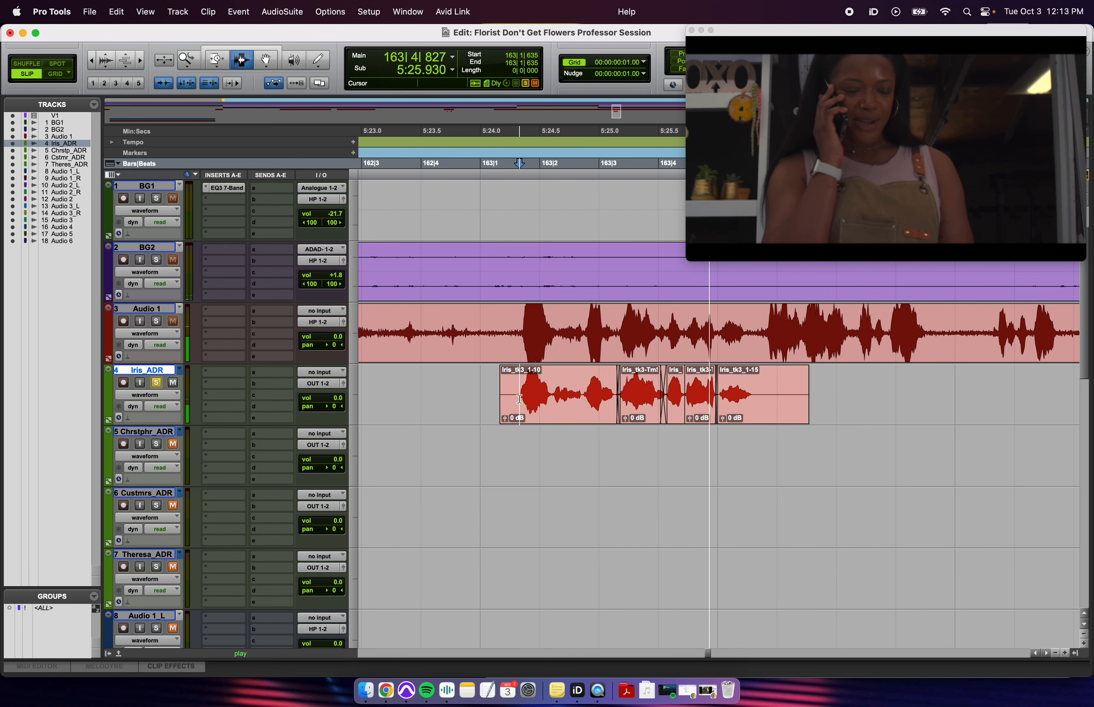
left_click(597, 397)
key("space")
key("t")
- Audition the ADR from 163|1|133 and 163|1|364 to check the phrase timing
left_click_drag(755, 392, 777, 405)
key("r")
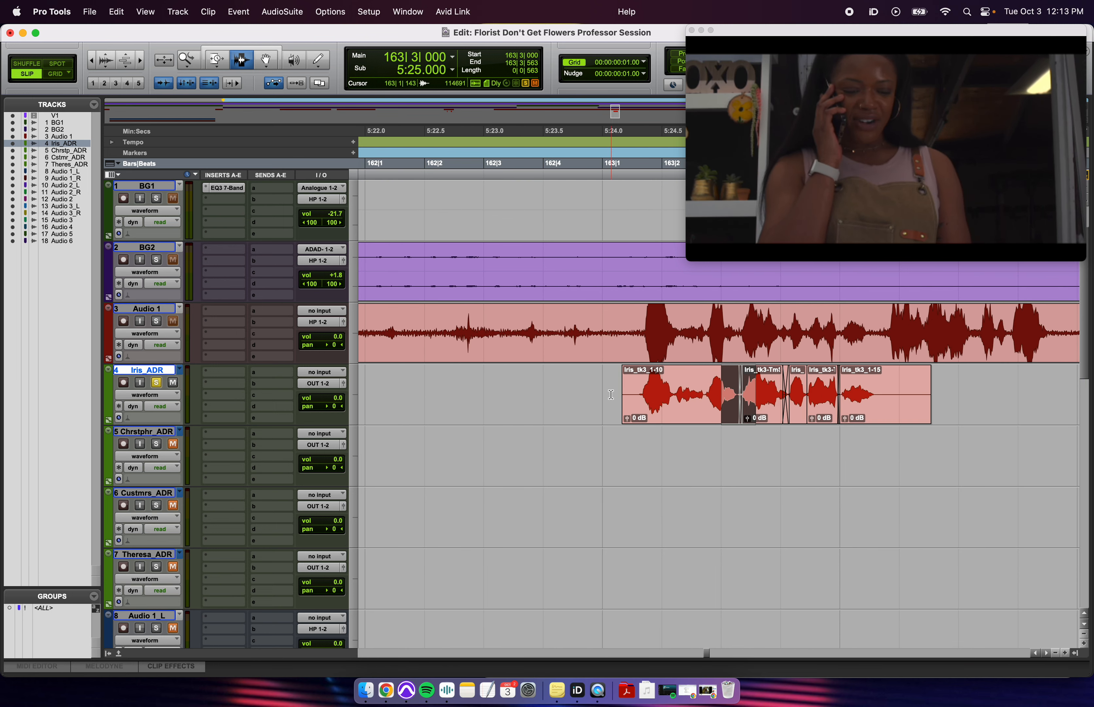
left_click(611, 395)
key("space")
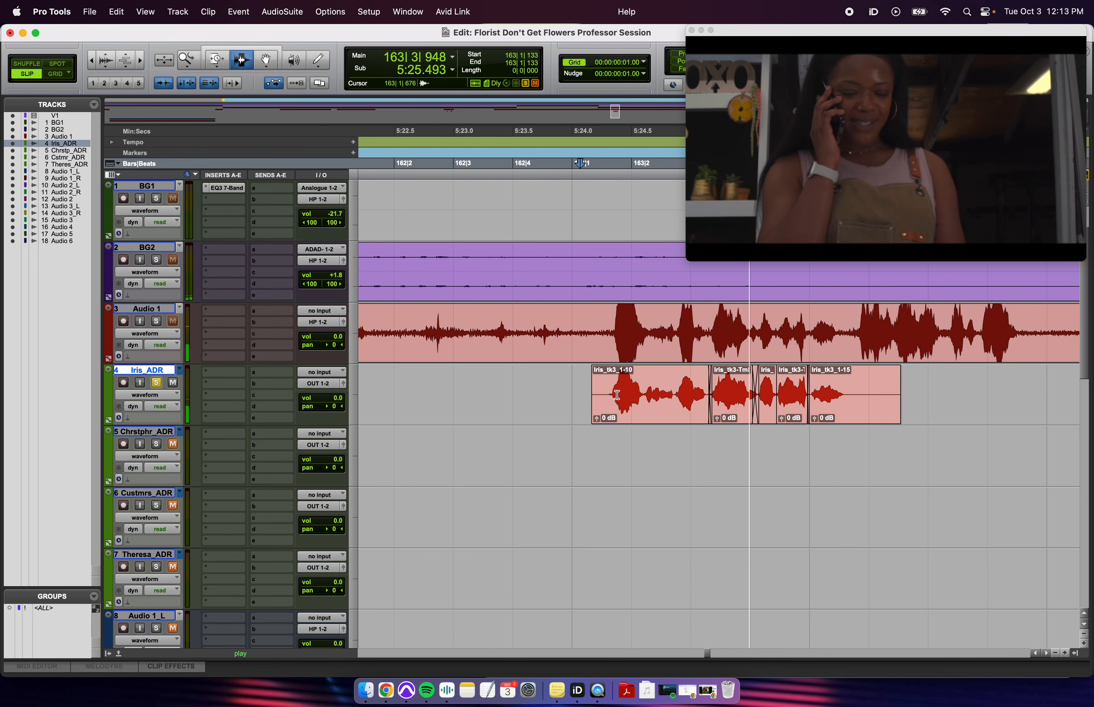
key("space")
key("t")
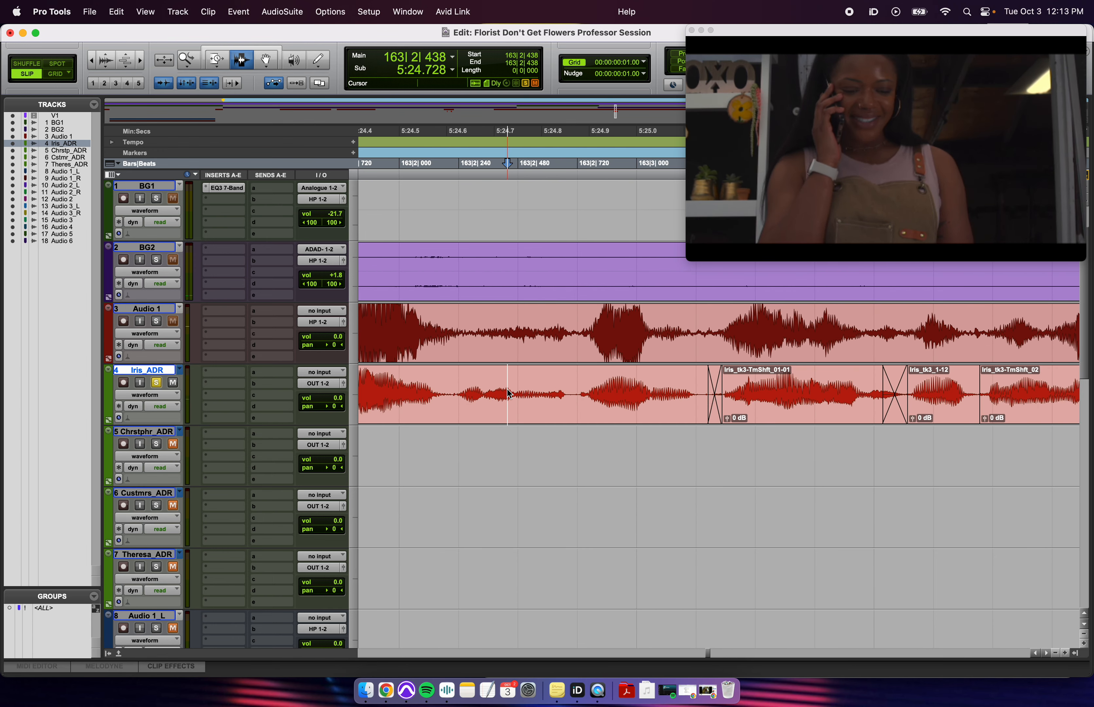
key("space")
key("r")
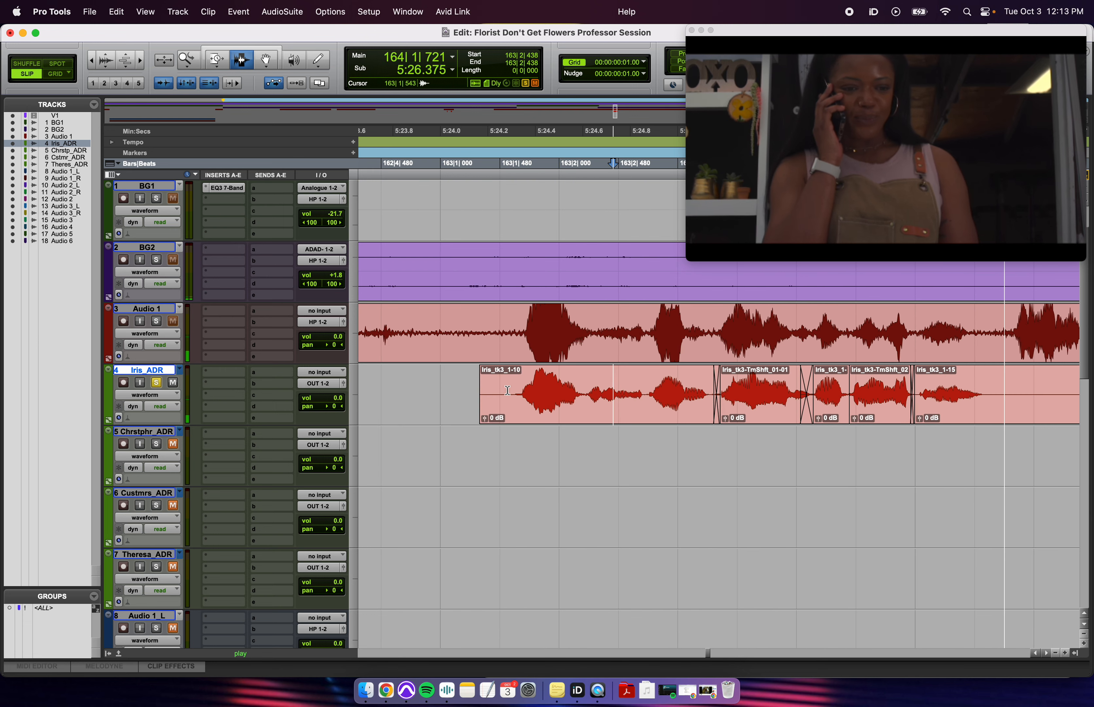
left_click(484, 391)
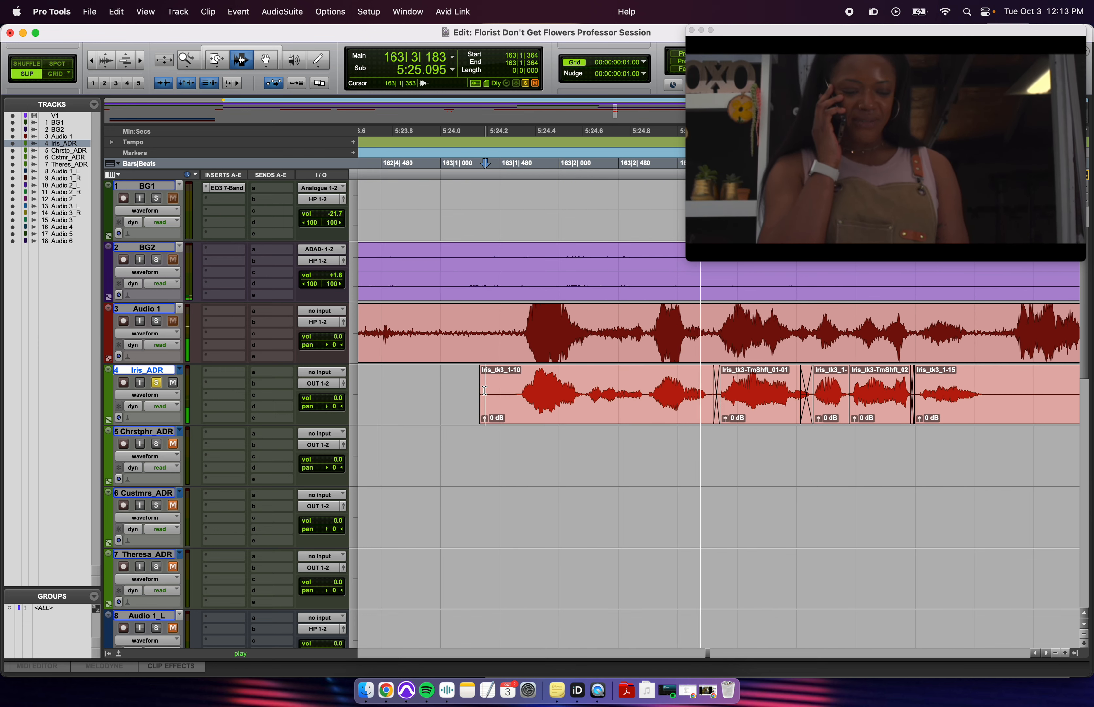
key("r")
key("r")
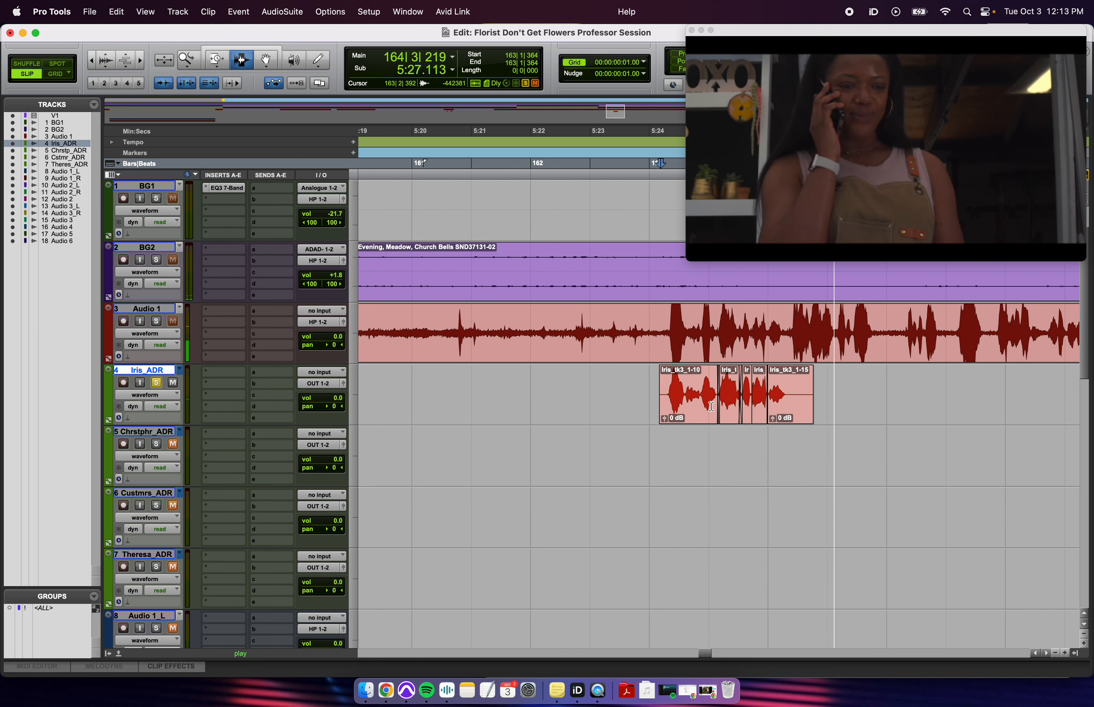
left_click(782, 392)
key("t")
key("t")
key("t")
- Crossfade the boundary after Iris_tk3-TmShft_02-01, accepting adjusted fade bounds
key("F8")
left_click(696, 420)
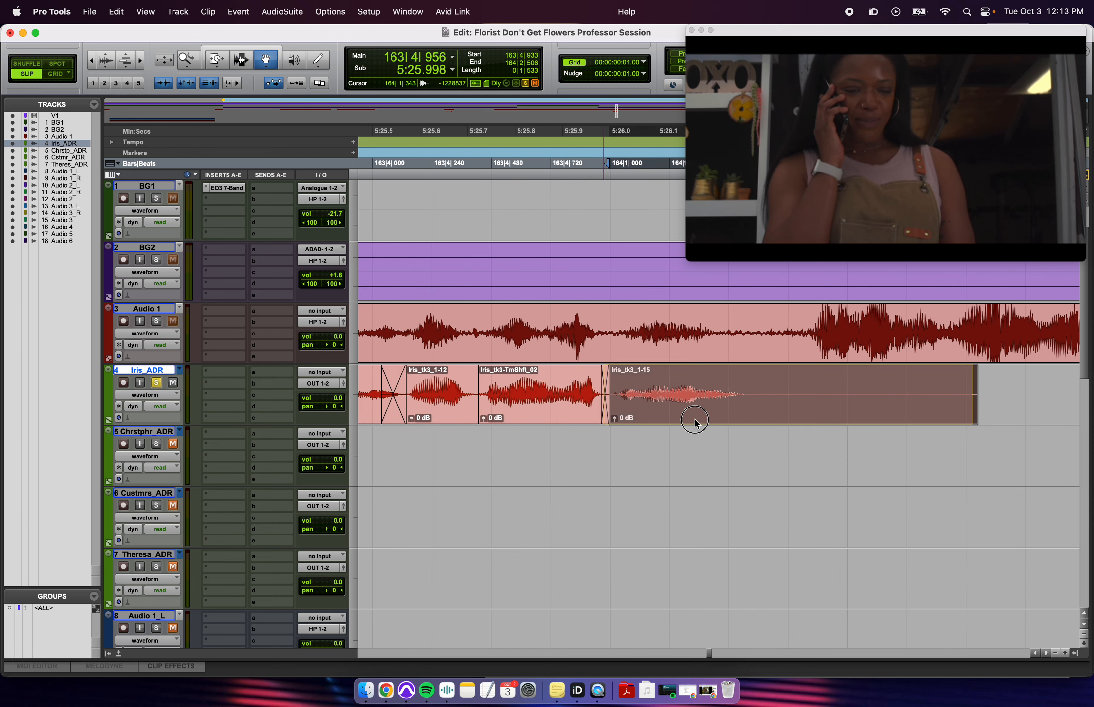
scroll(644, 418, "left", 3)
left_click(635, 415)
left_click(868, 426, "shift")
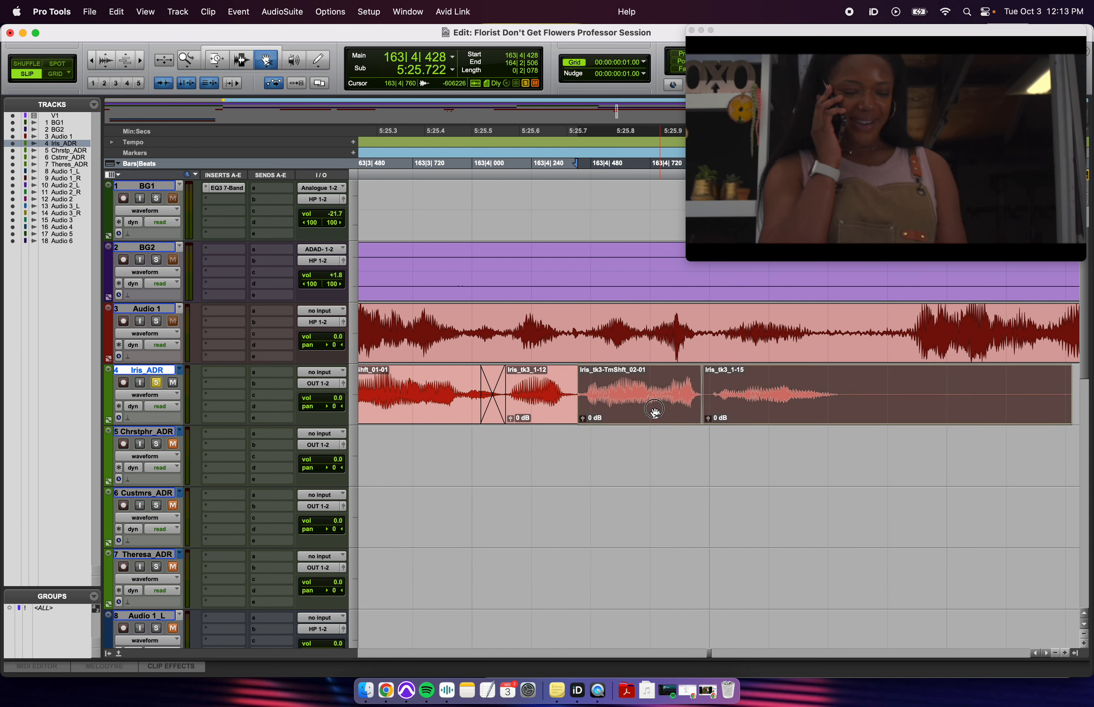
key("F7")
left_click(503, 387)
key("space")
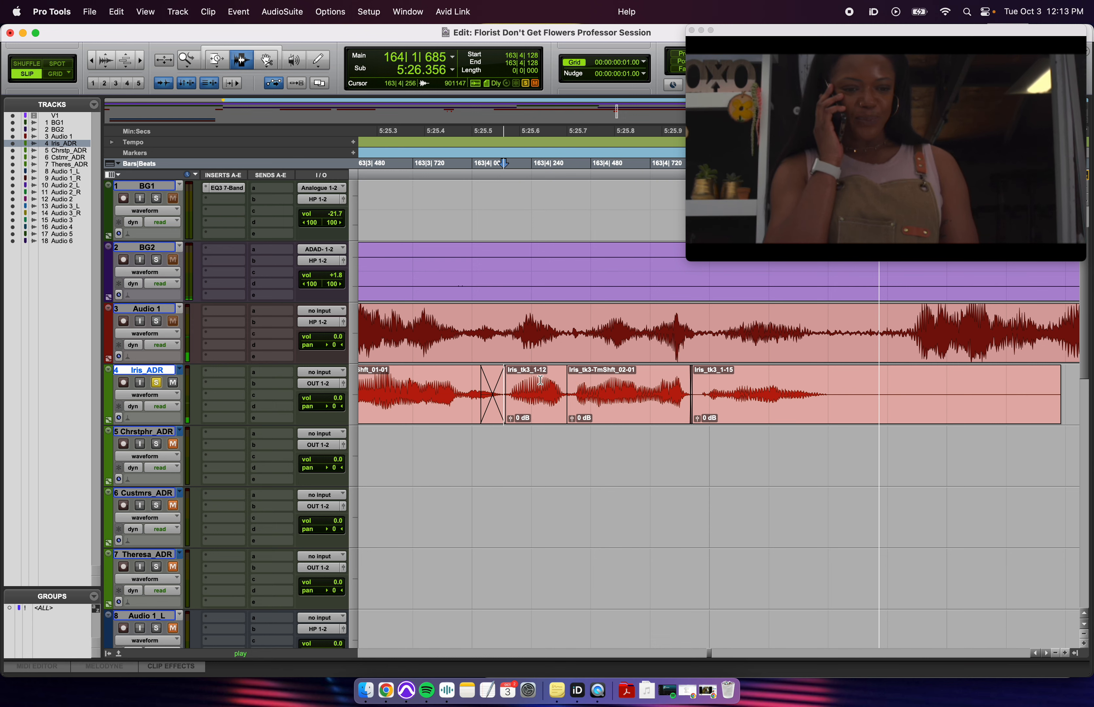
key("space")
left_click_drag(560, 386, 573, 388)
key("super+f")
key("Return")
- Play the comp from 163|3|138 and the production dialogue to confirm sync
key("r")
left_click(494, 375)
key("space")
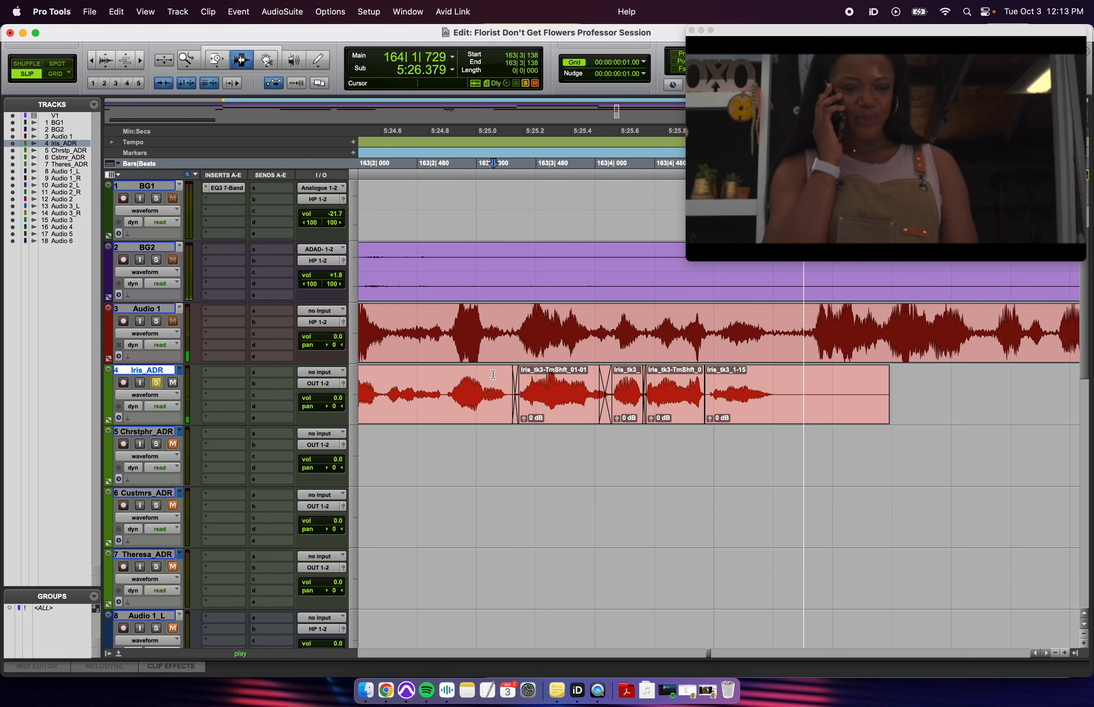
key("r")
key("r")
key("space")
left_click(614, 320)
key("space")
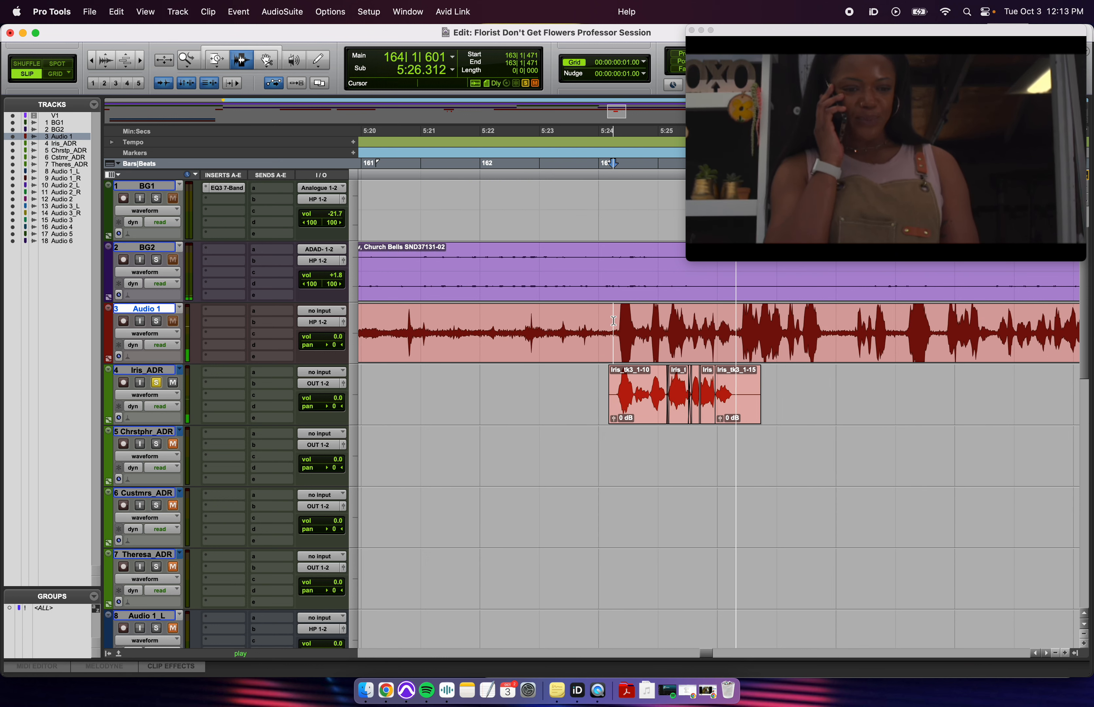
key("space")
key("t")
key("t")
left_click(615, 345)
- Insert an EQ3 7-Band plug-in on the Iris_ADR track
key("r")
key("r")
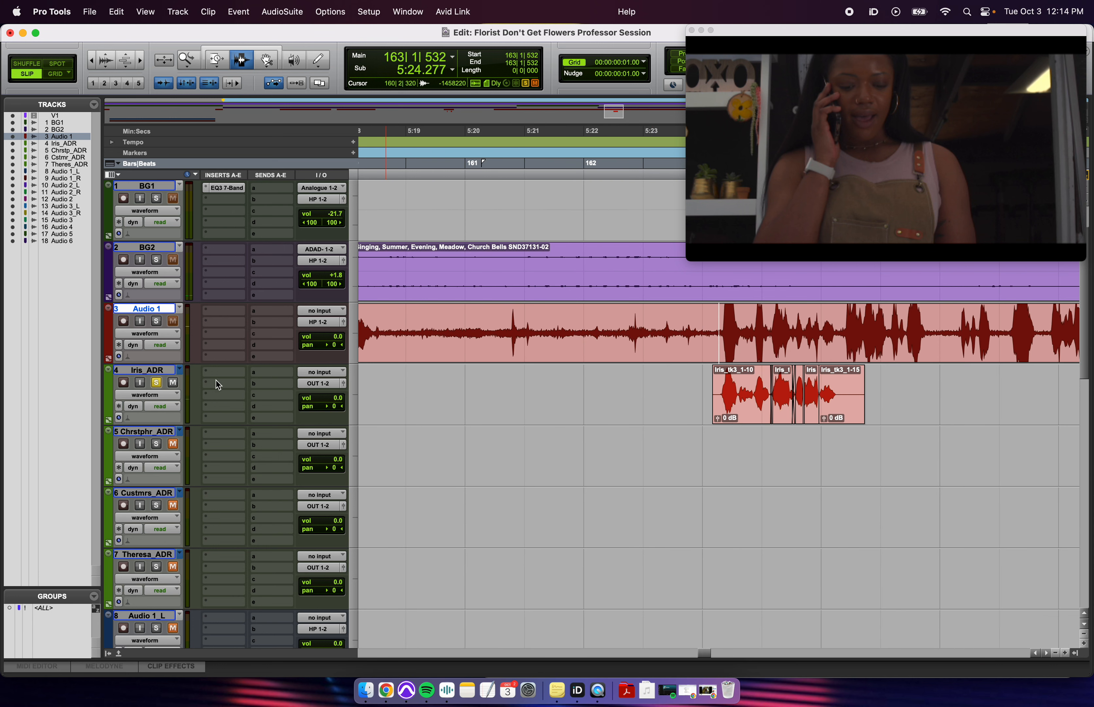
left_click(159, 368)
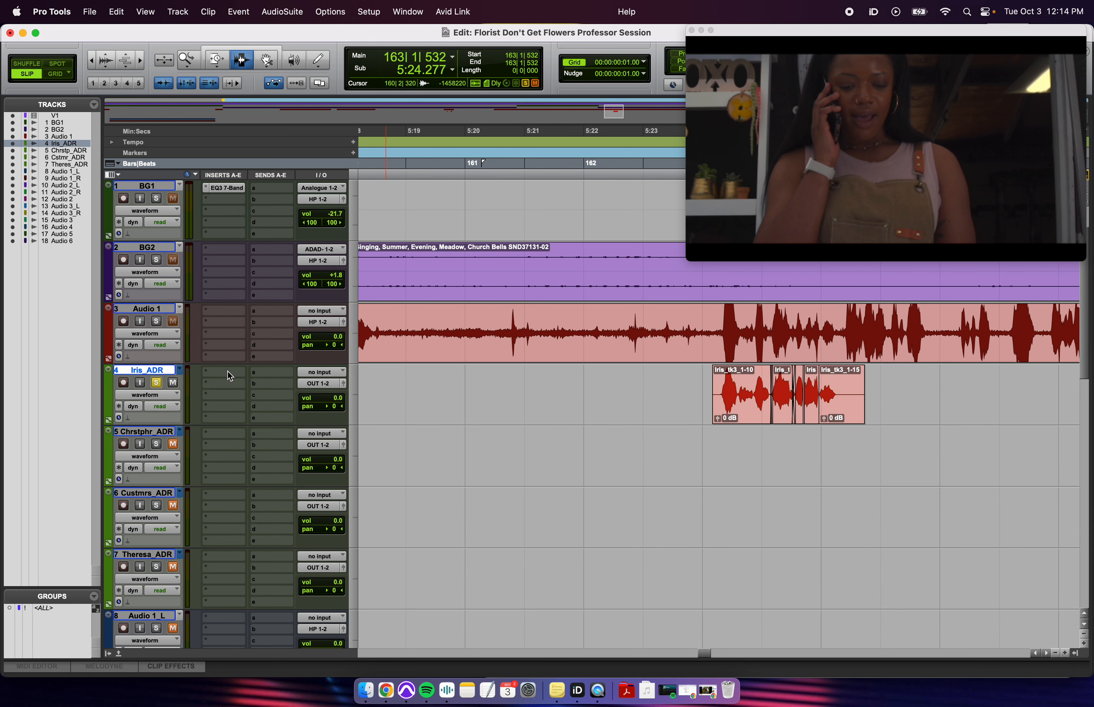
left_click(228, 371)
mouse_move(300, 375)
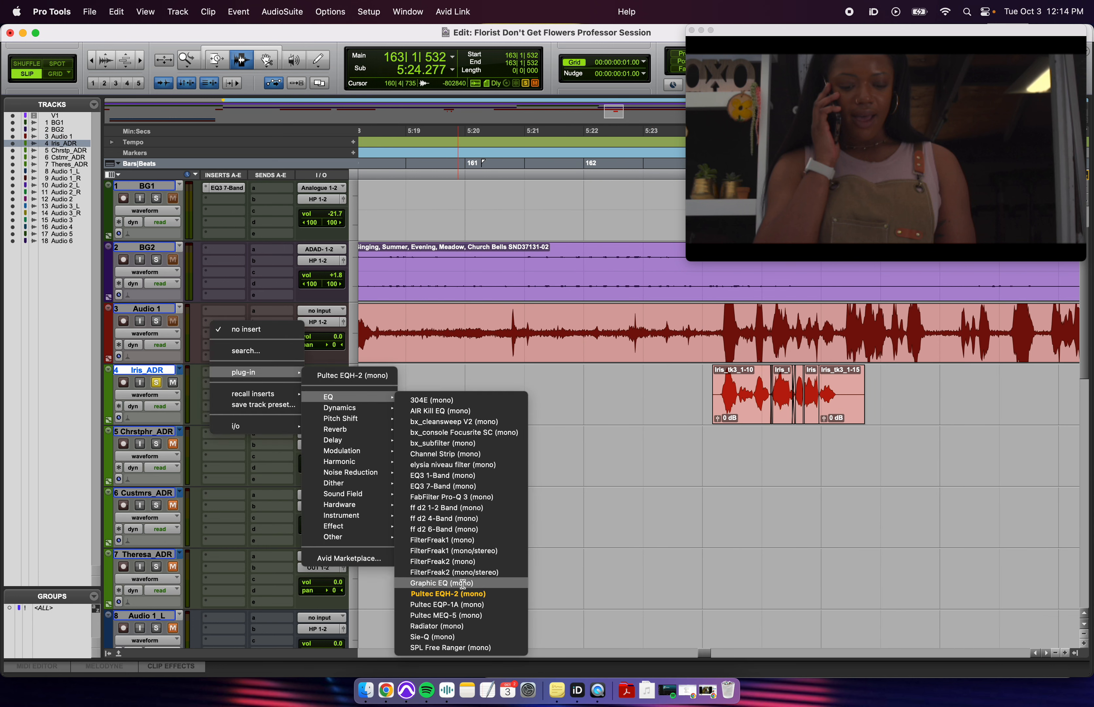
mouse_move(376, 398)
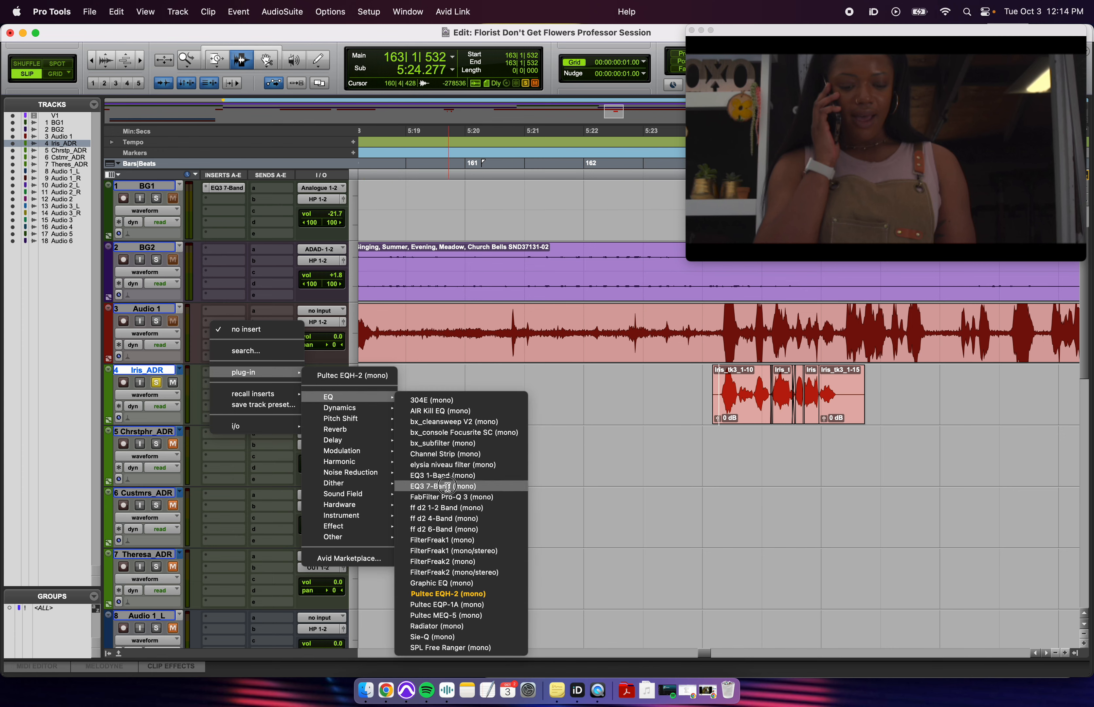
left_click(509, 487)
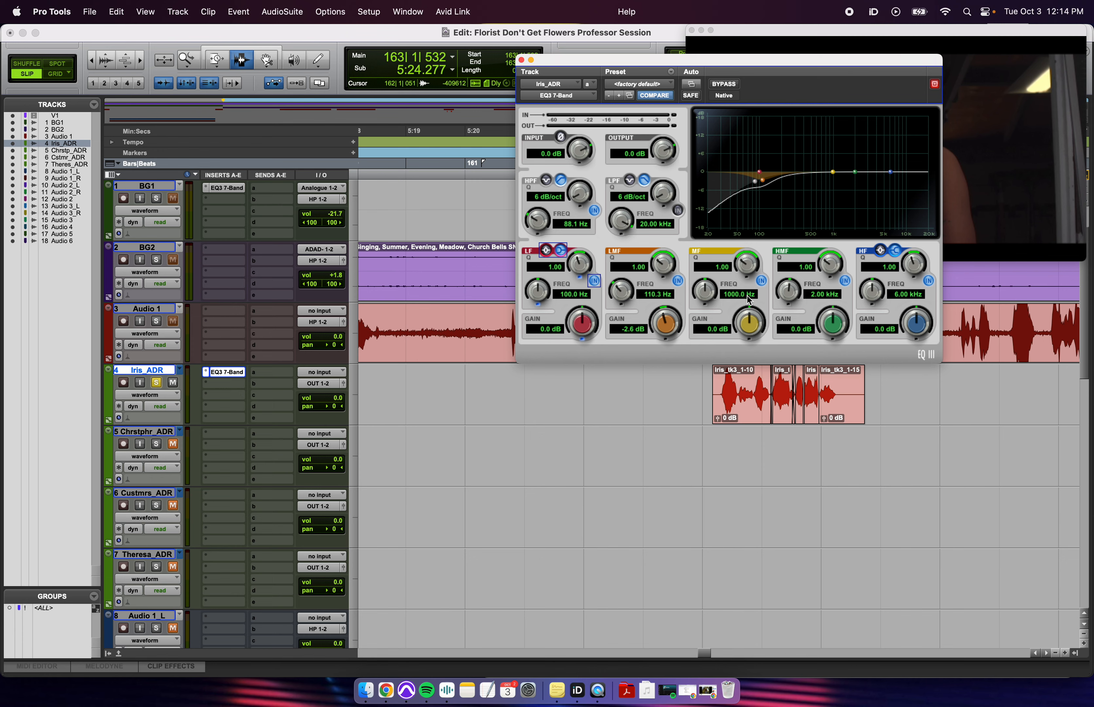
- While playing back, cut a narrow -9.8 dB mid-band notch at 1.40 kHz (Q 8.14)
left_click(696, 382)
key("space")
left_click_drag(721, 64, 419, 43)
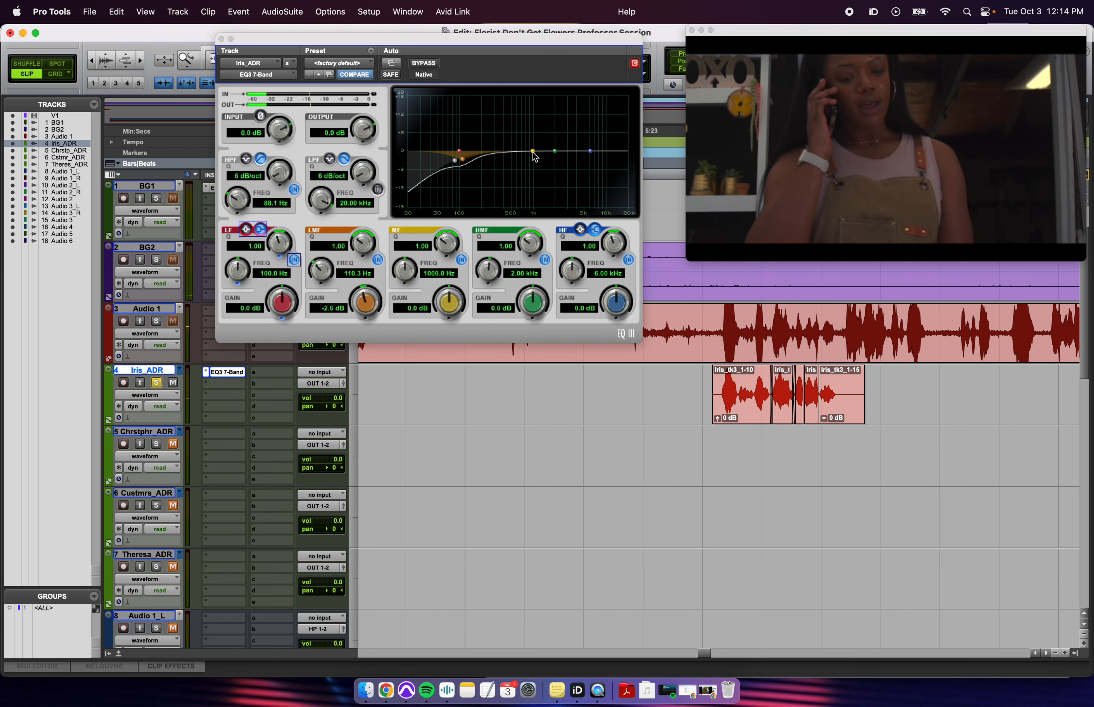
left_click_drag(535, 157, 544, 186)
key("space")
key("space")
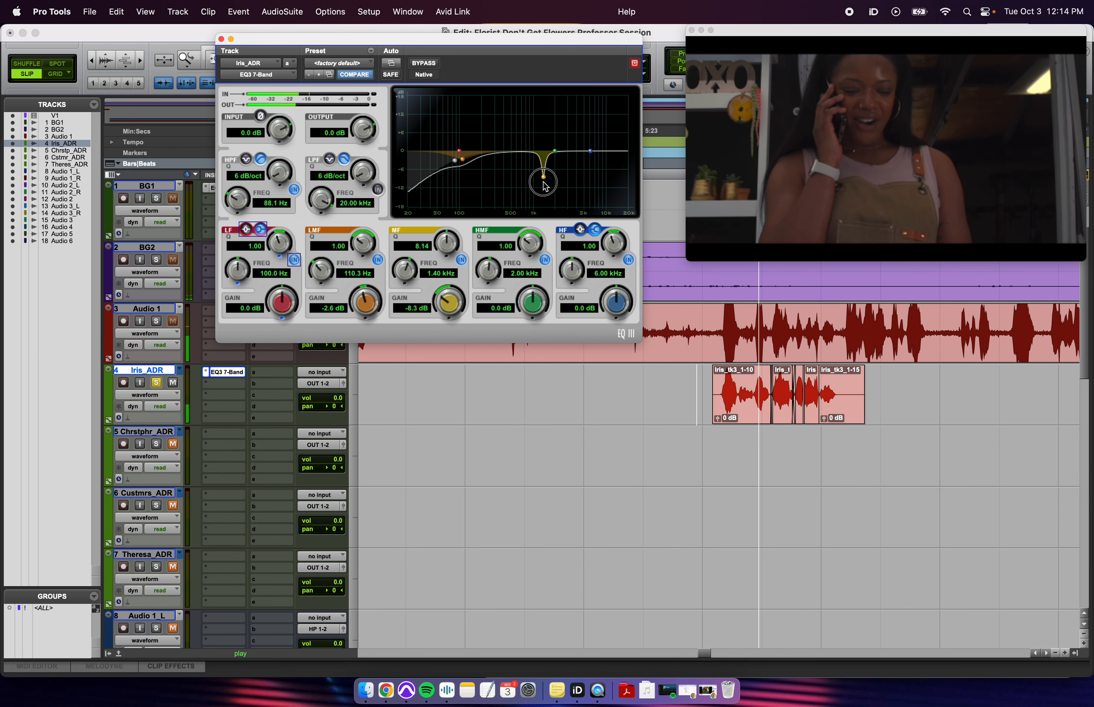
left_click_drag(546, 184, 546, 189)
left_click(721, 399)
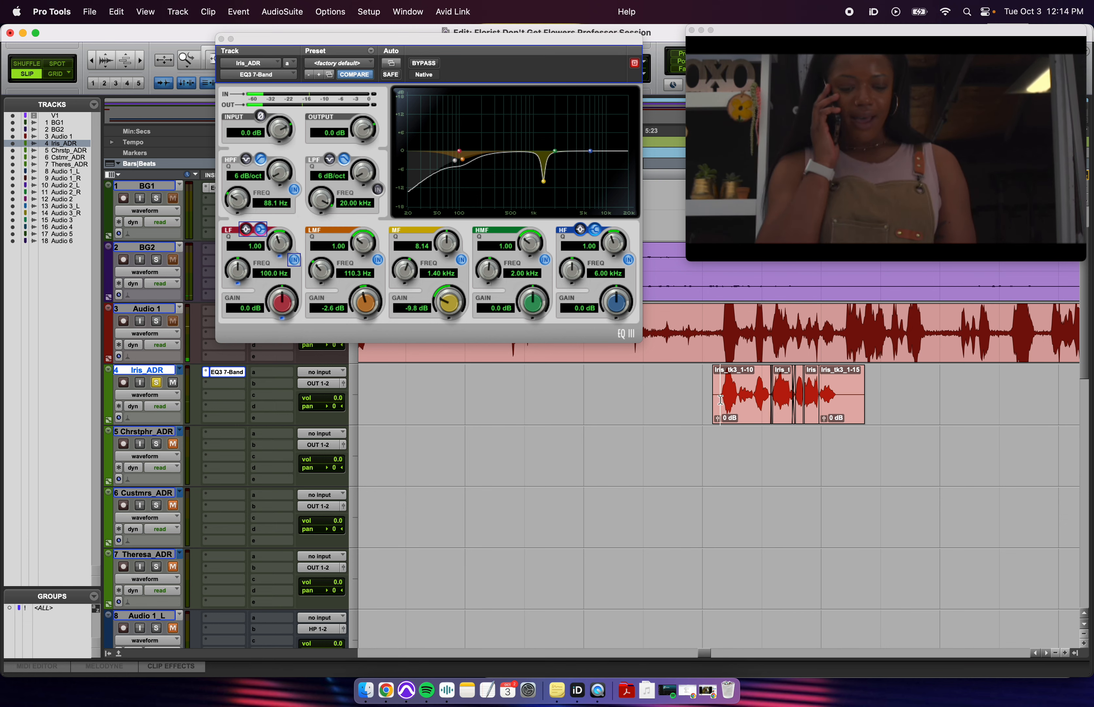
- Close the EQ window and set the edit point at 5:22.549
left_click(221, 38)
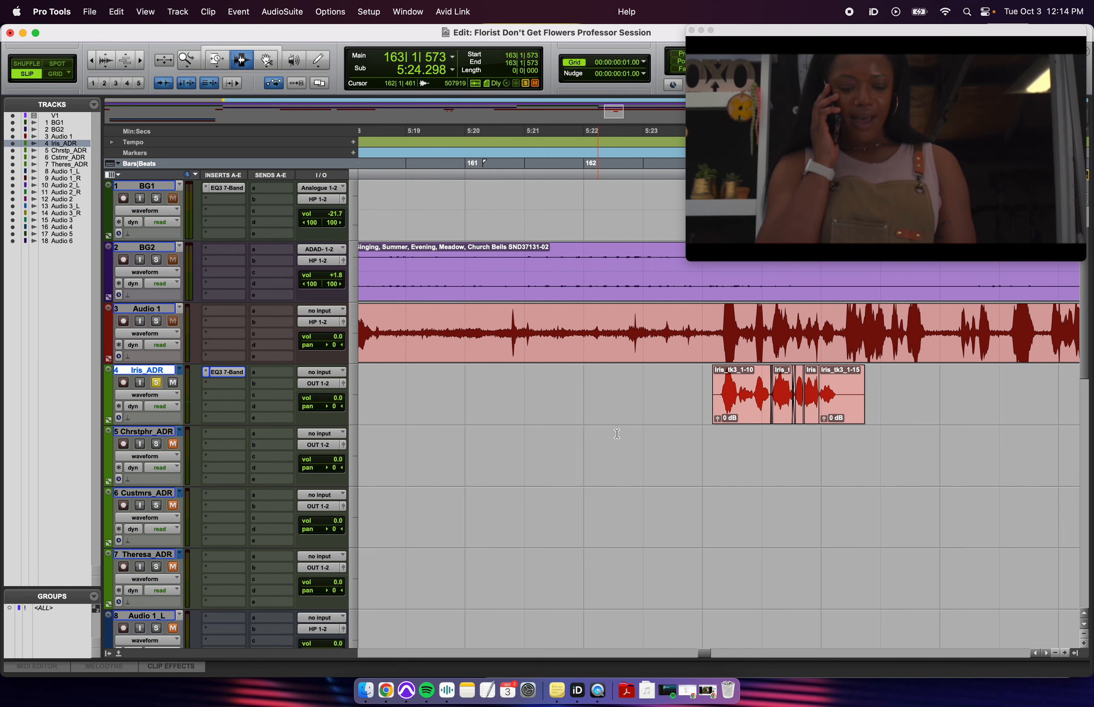
left_click_drag(675, 399, 864, 420)
left_click(866, 420)
left_click(617, 409)
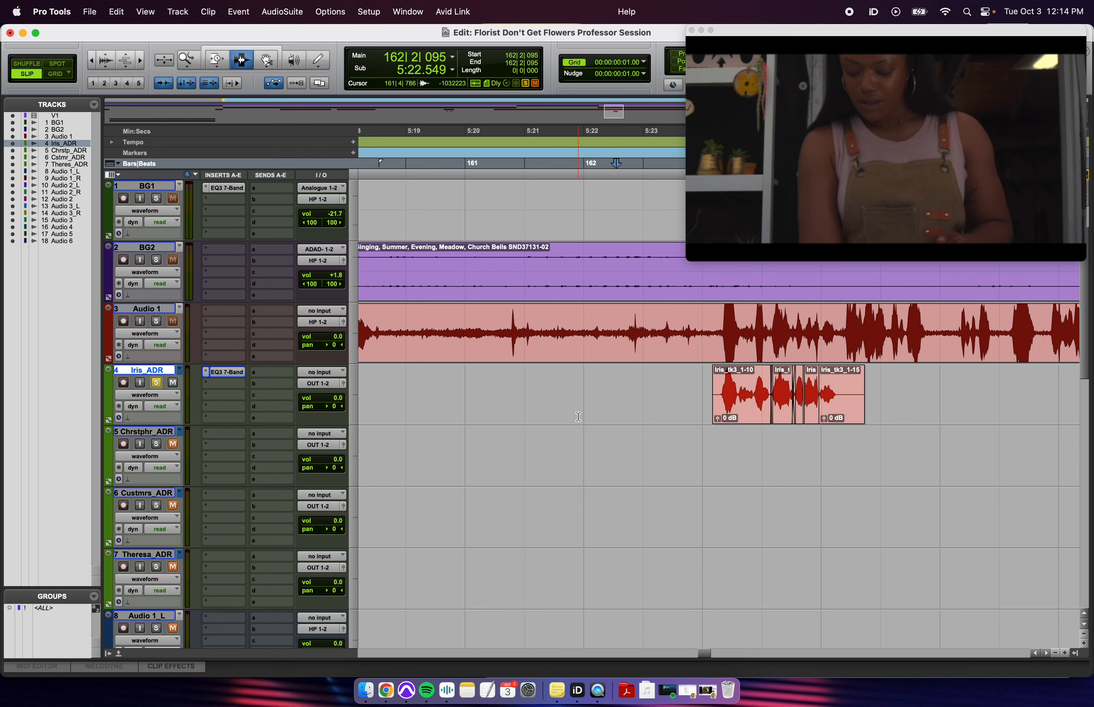
key("r")
- Insert a mono EchoBoy on Iris_ADR and load the Living Room preset
left_click(222, 417)
mouse_move(222, 417)
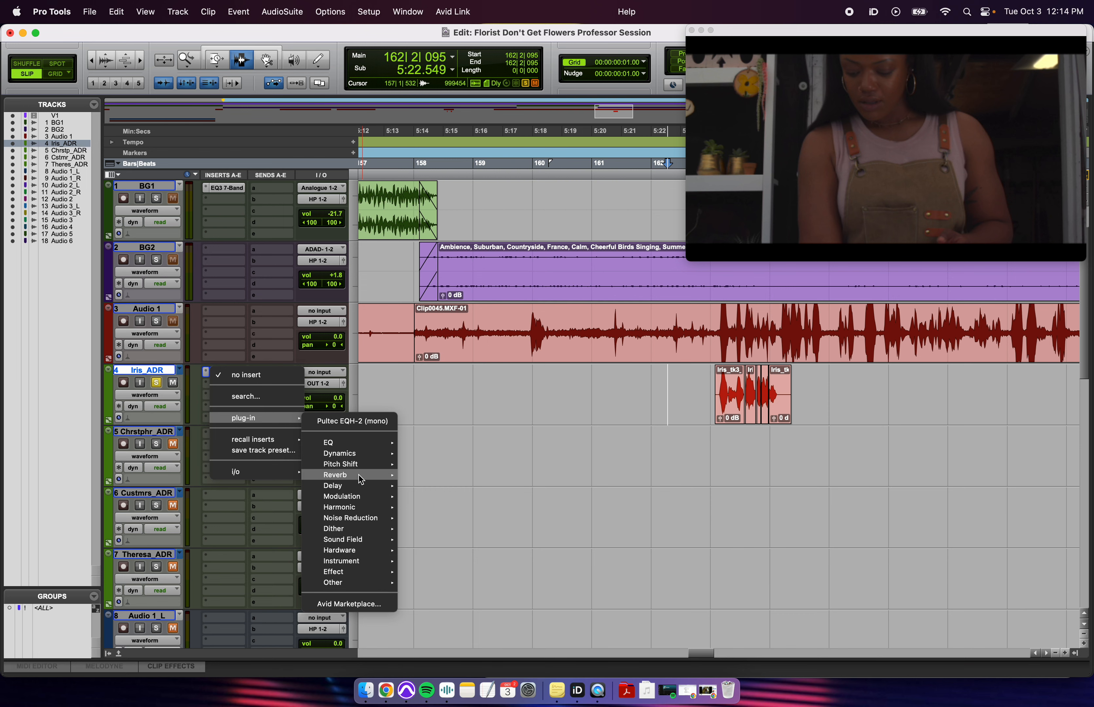
mouse_move(355, 487)
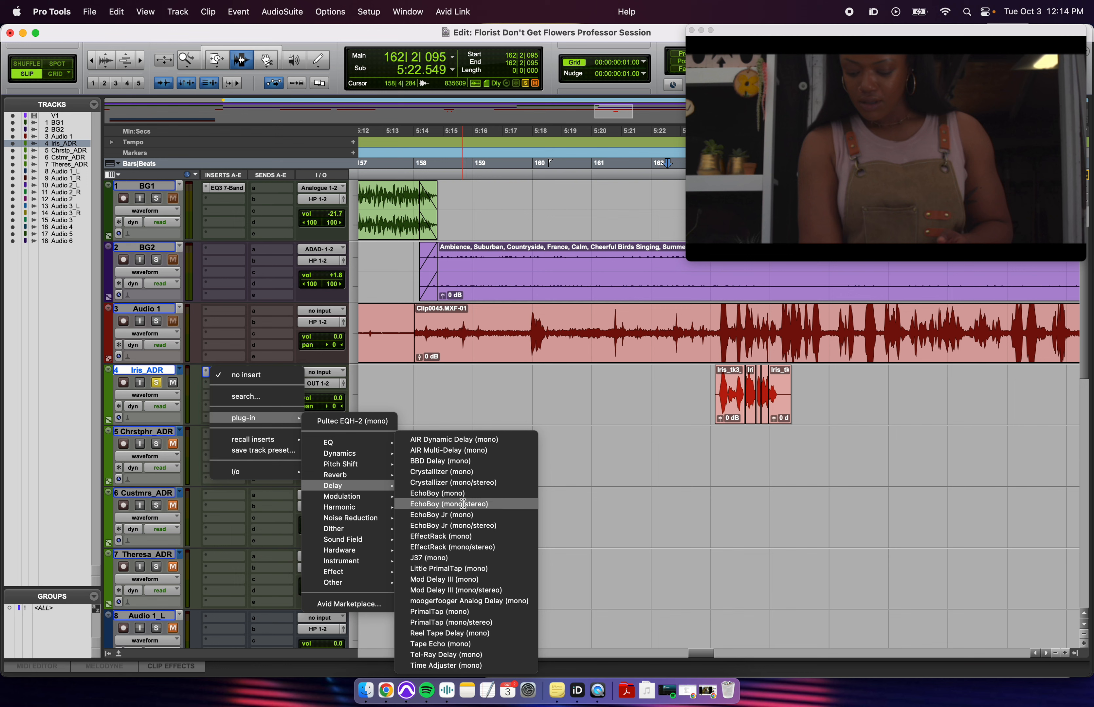
left_click(460, 494)
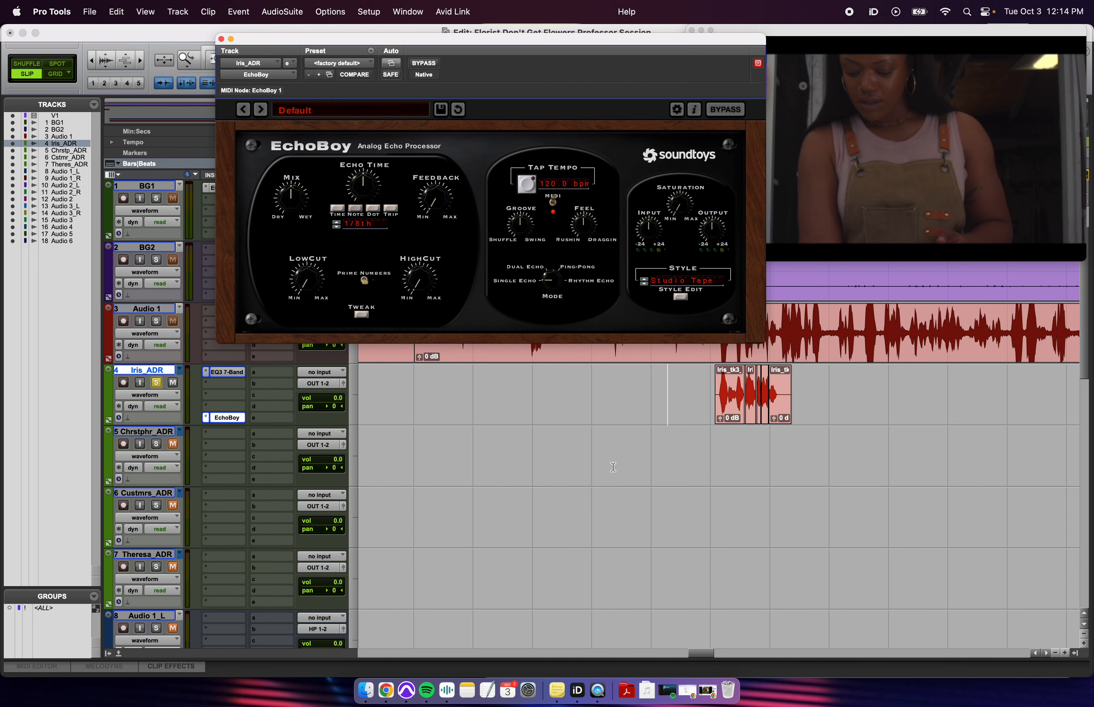
left_click(398, 111)
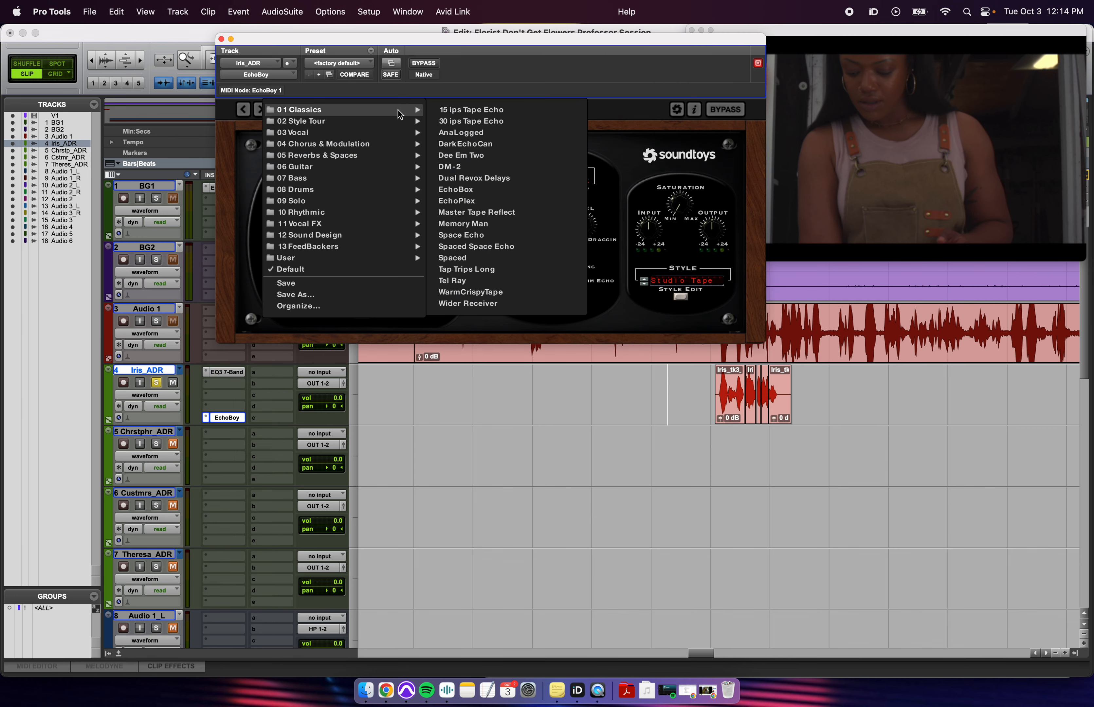
mouse_move(342, 159)
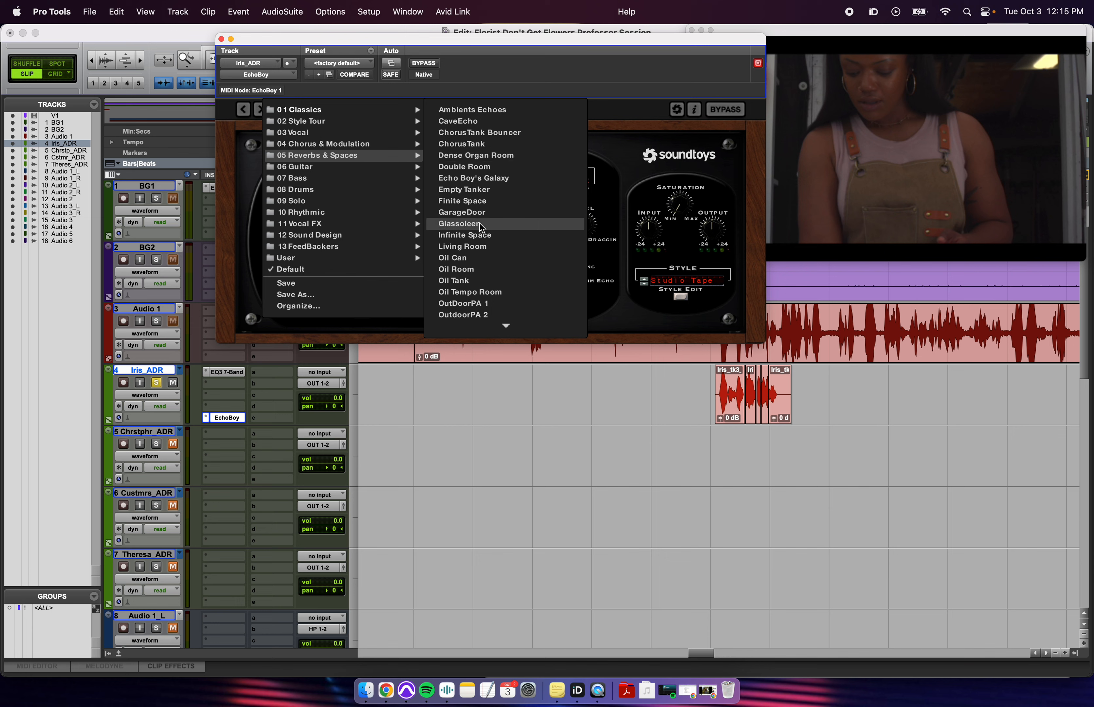
left_click(483, 246)
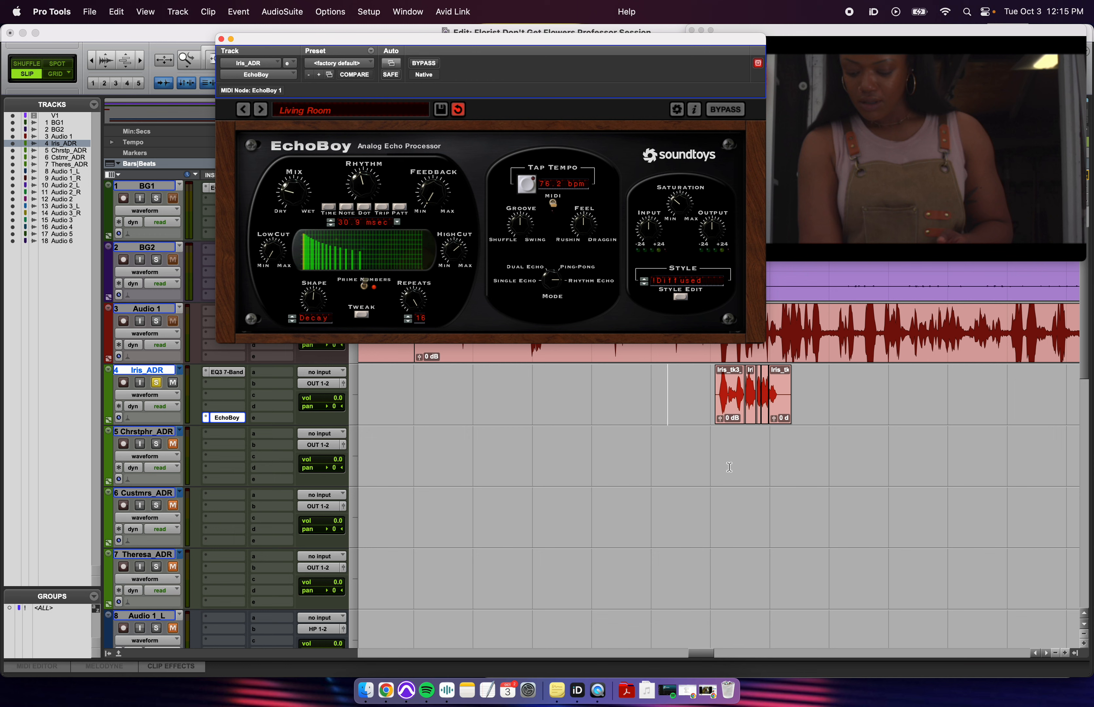
- Audition from the clip start while adjusting EchoBoy's high cut, echo time and feedback
left_click(715, 390)
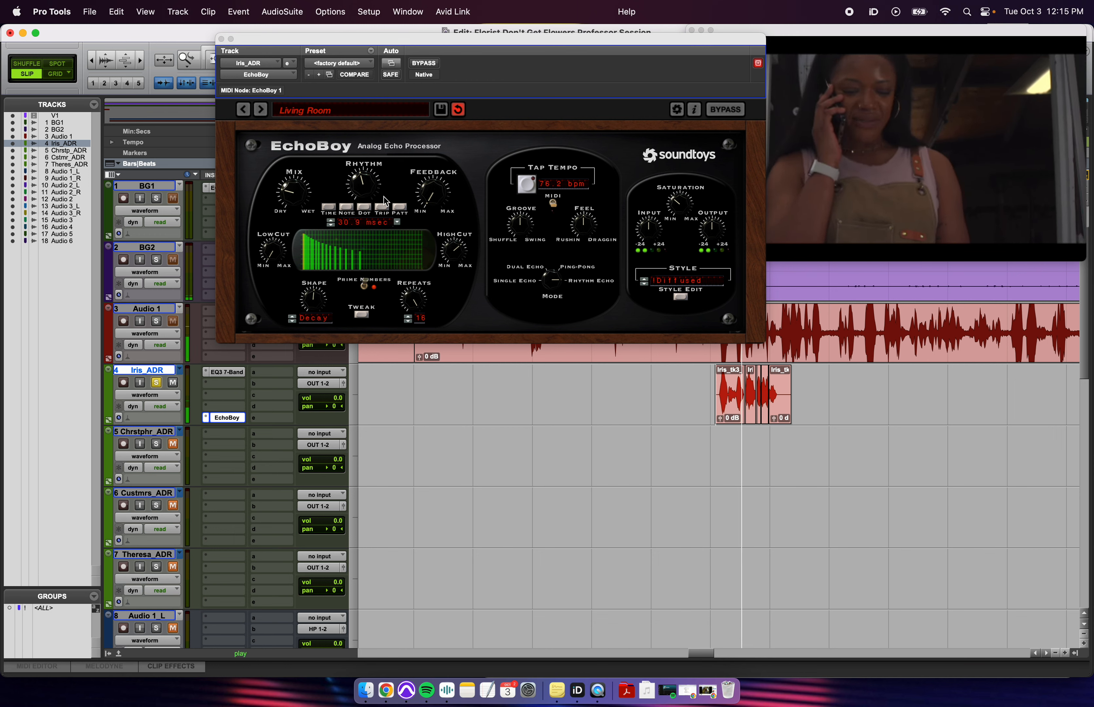
key("space")
left_click_drag(456, 253, 456, 301)
key("space")
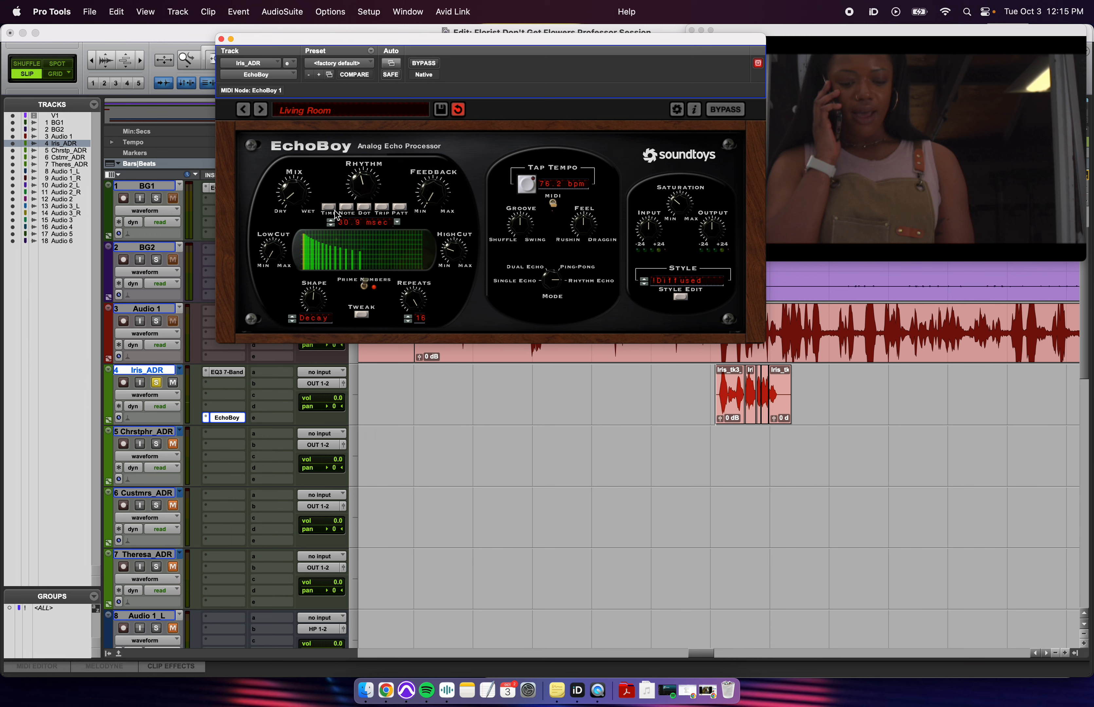
left_click_drag(369, 194, 370, 220)
key("space")
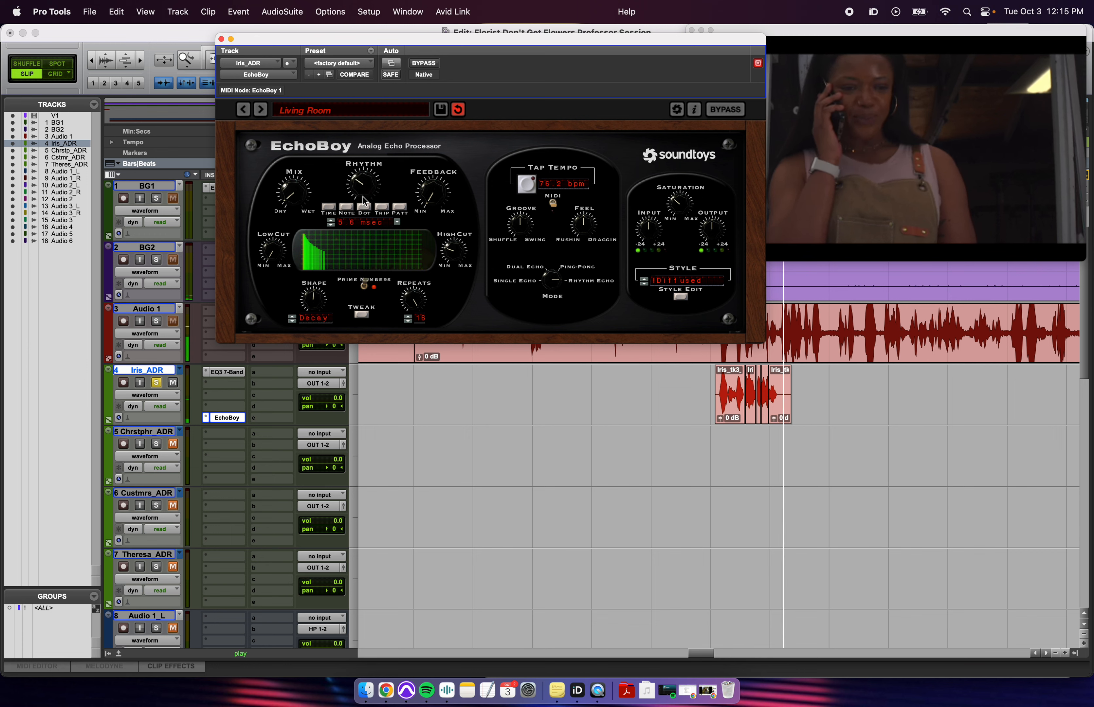
left_click_drag(453, 258, 458, 187)
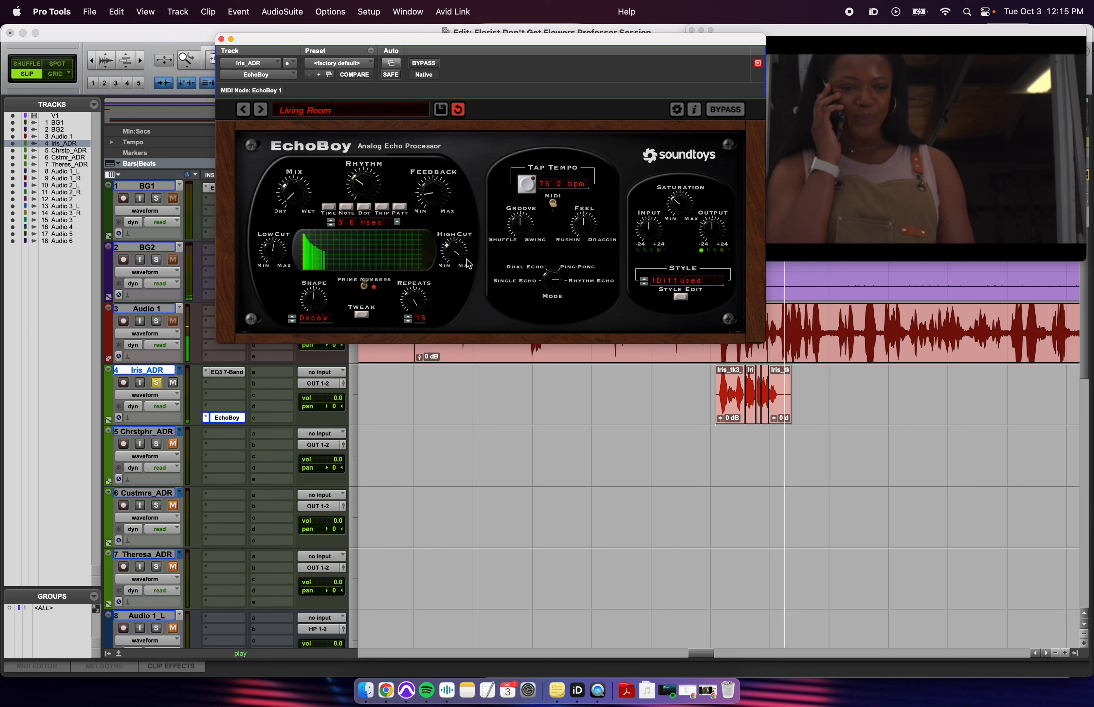
left_click_drag(437, 213, 436, 219)
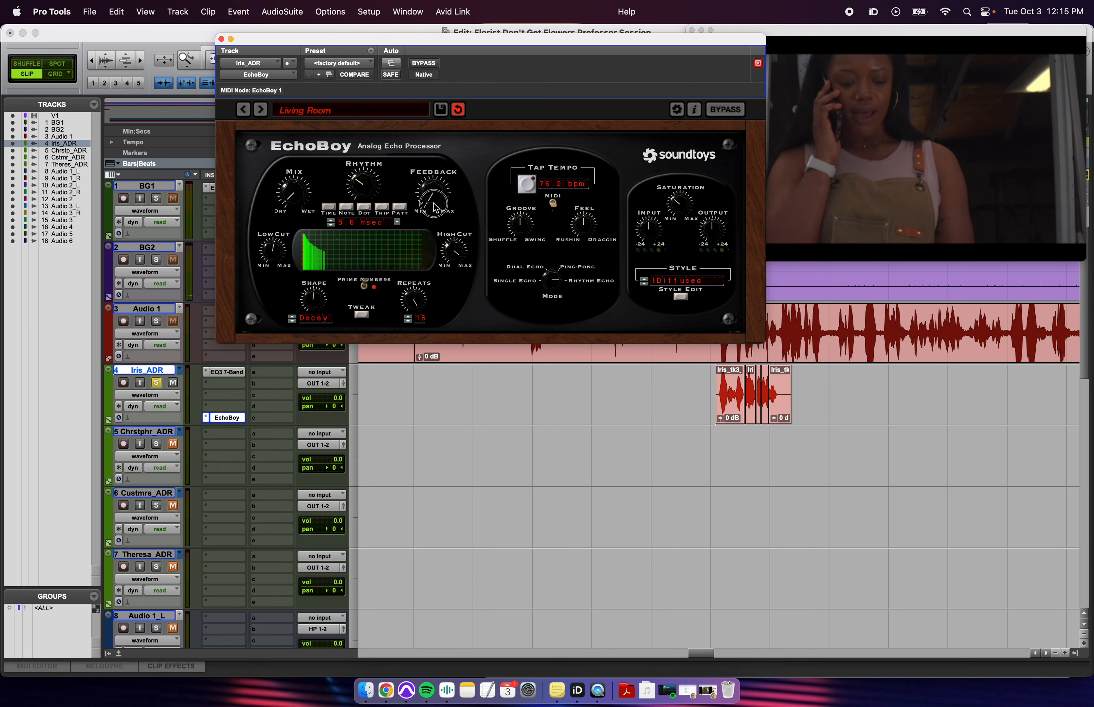
left_click(695, 396)
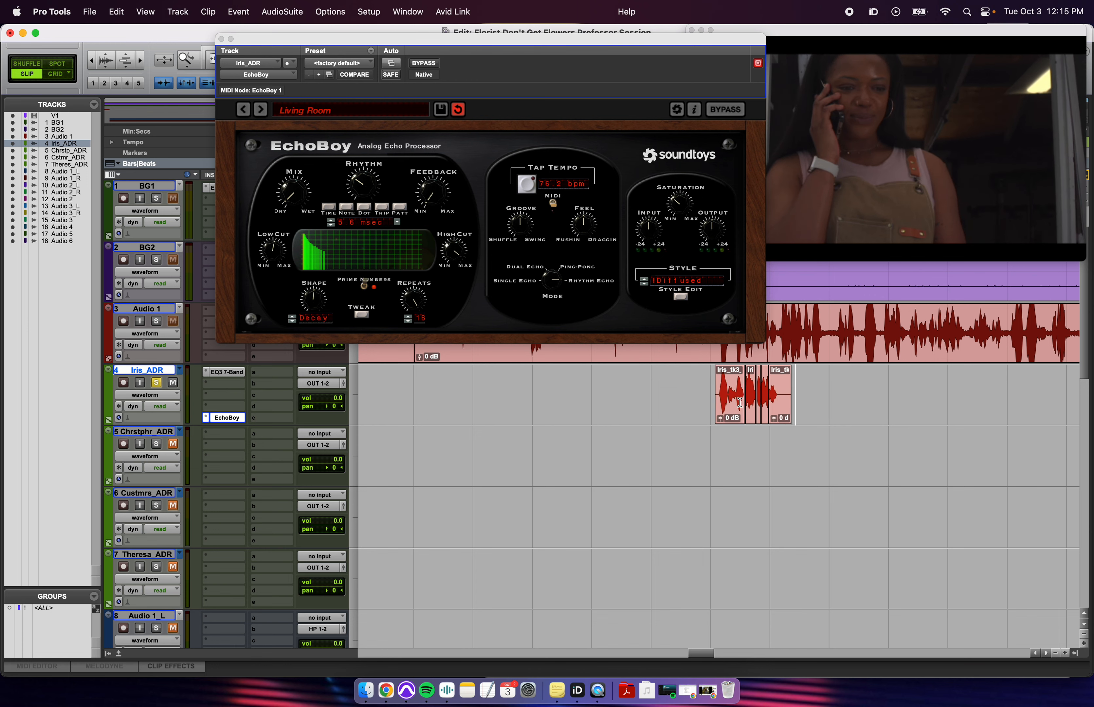
left_click(206, 418)
- Replace EchoBoy with a mono D-Verb set to small Room 1 with a 6.83 kHz HF cut
mouse_move(234, 417)
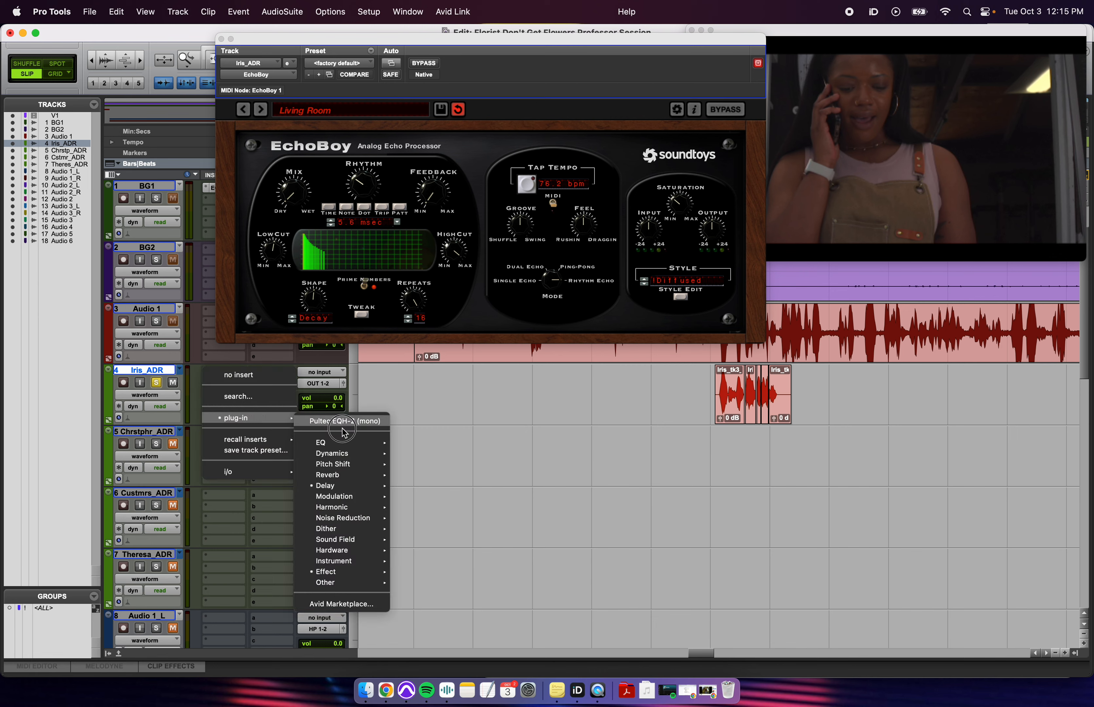
mouse_move(350, 474)
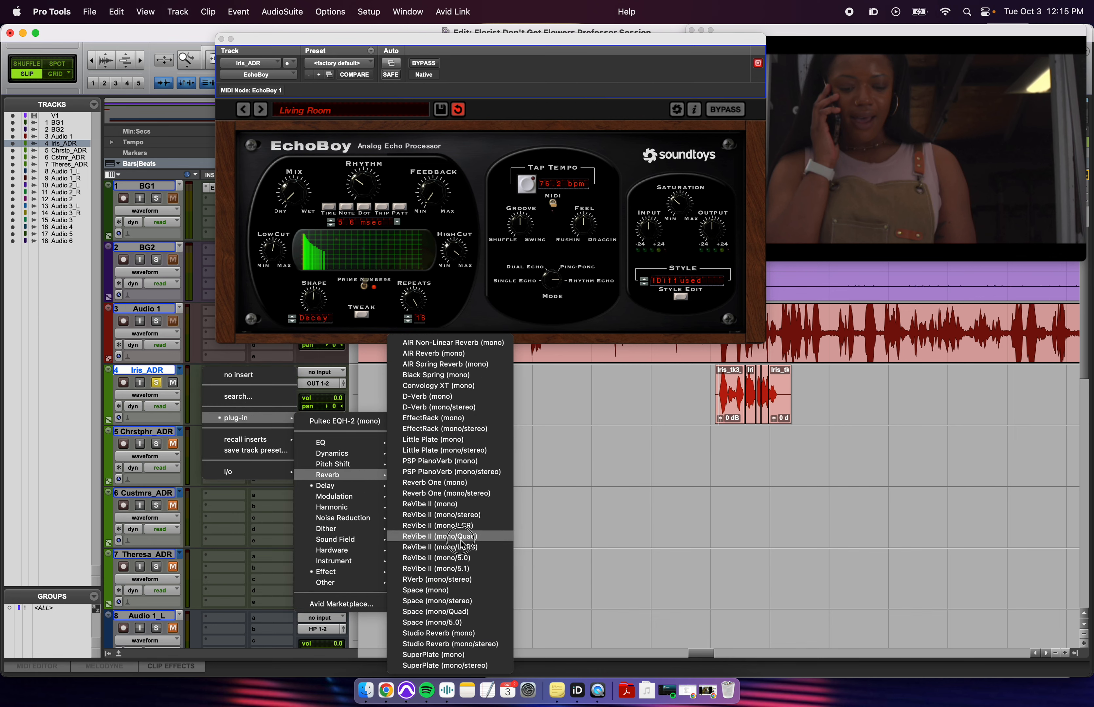
left_click(447, 397)
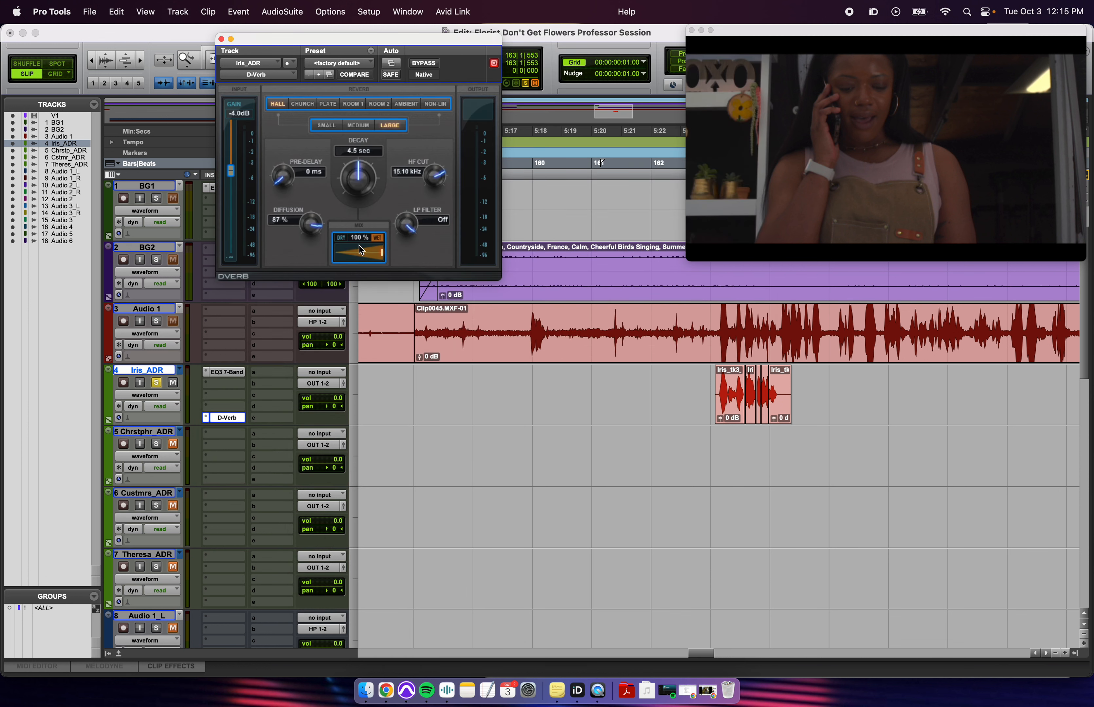
left_click(355, 104)
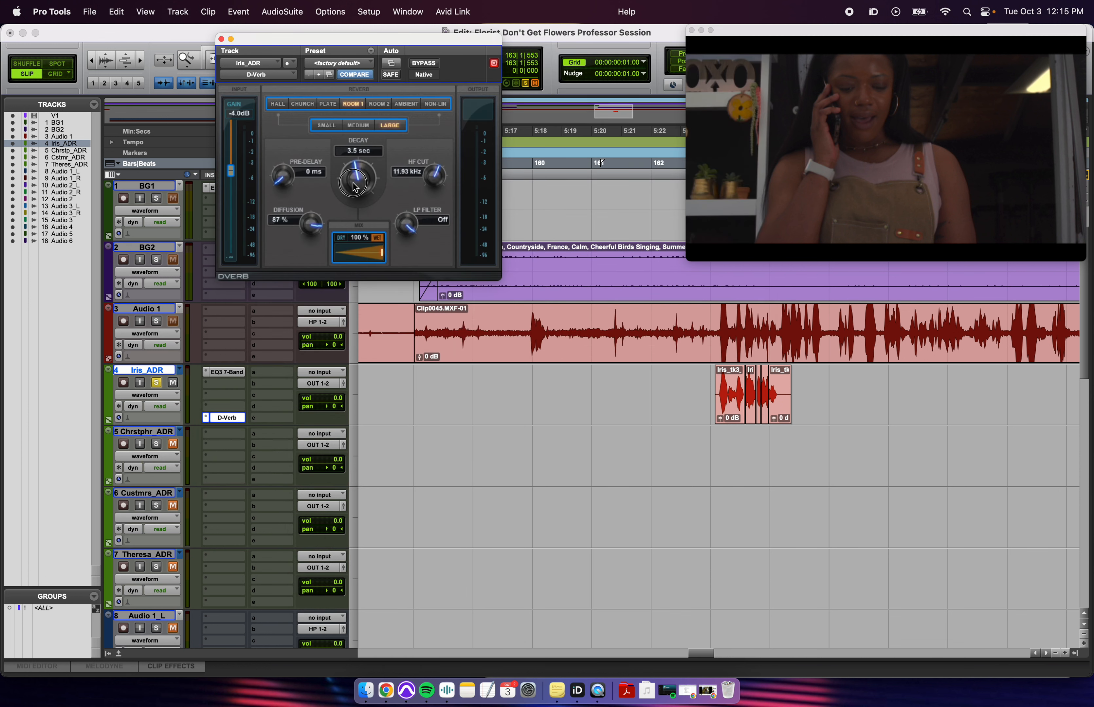
left_click_drag(355, 187, 355, 207)
key("space")
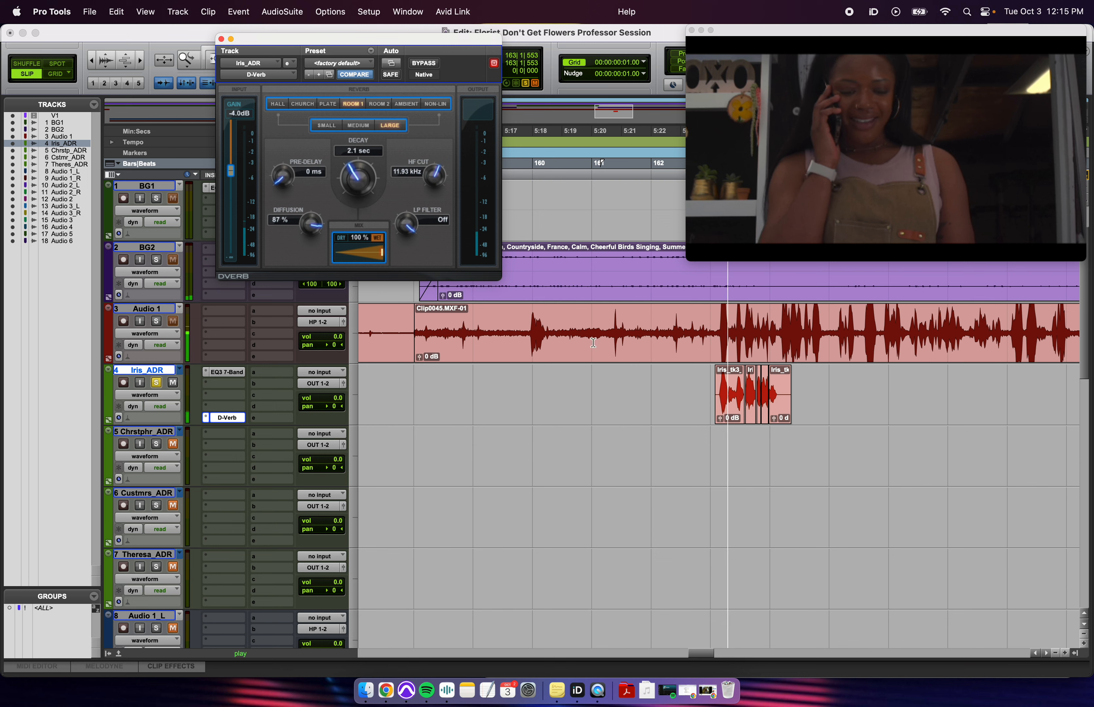
left_click_drag(438, 184, 434, 237)
left_click(360, 126)
left_click(329, 126)
- Audition the reverb, shortening decay to 292 ms and lowering the wet mix to 8%
left_click_drag(355, 179, 356, 205)
key("space")
key("space")
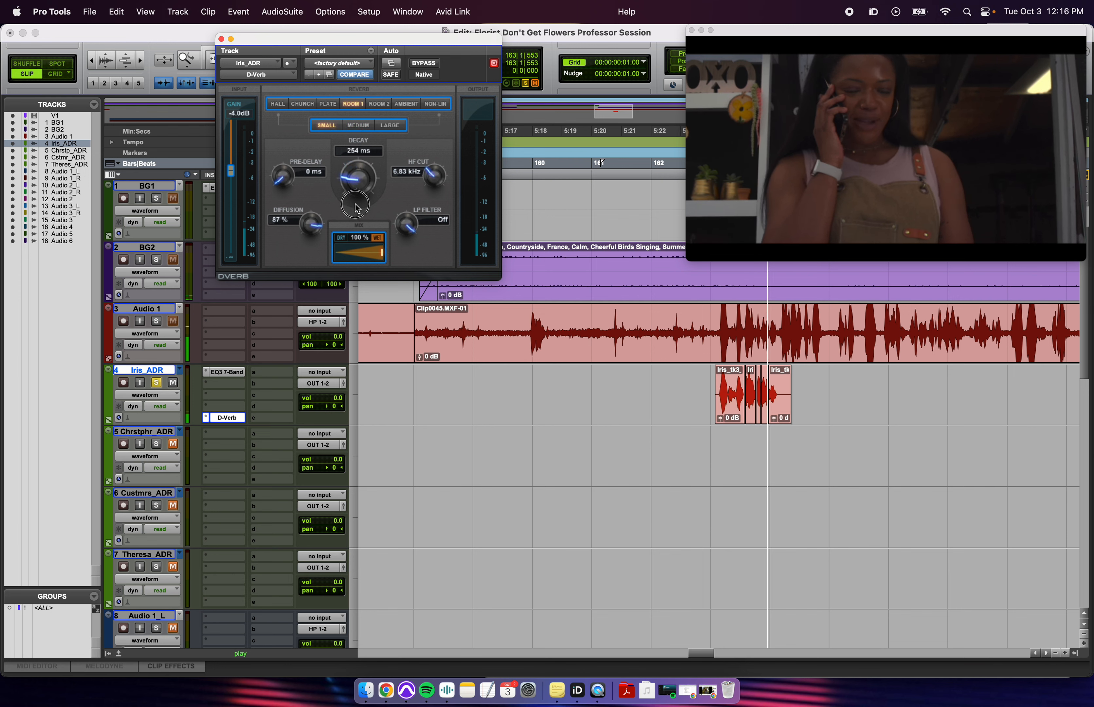
key("space")
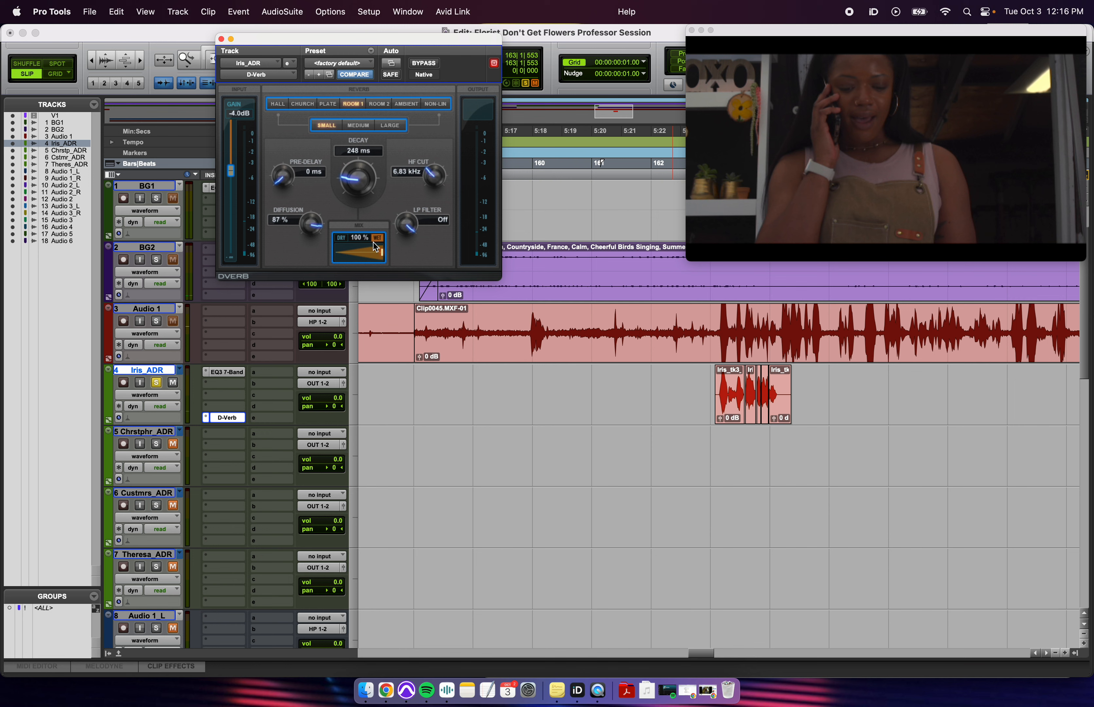
left_click_drag(376, 248, 340, 257)
key("space")
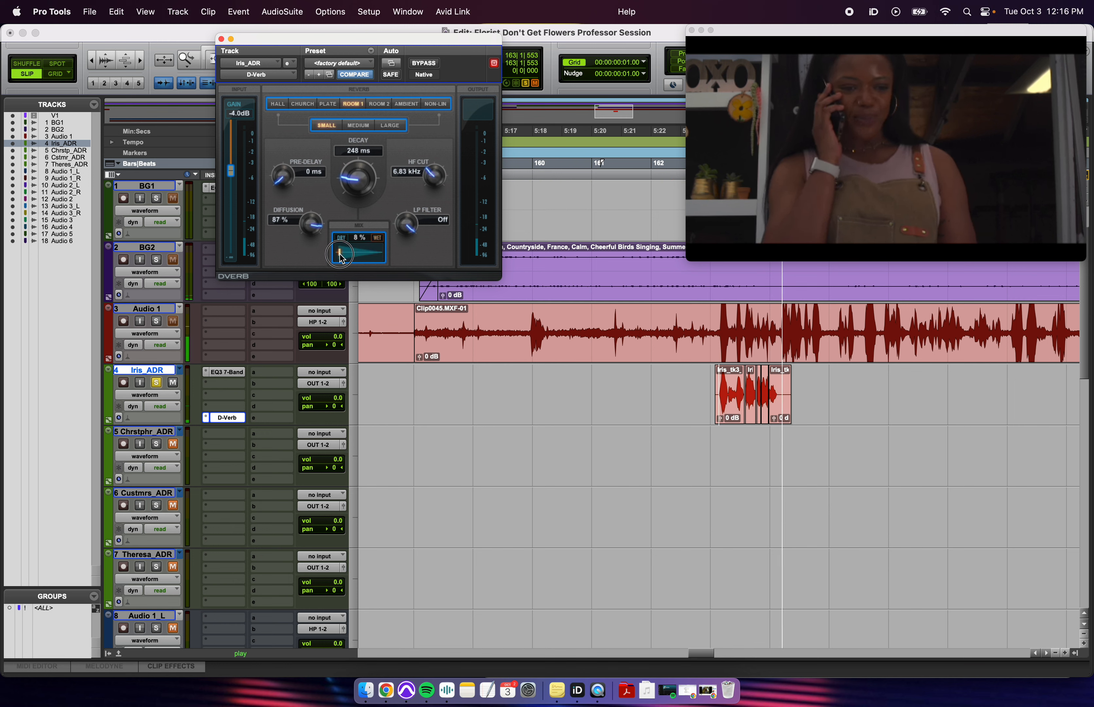
key("space")
left_click_drag(357, 183, 357, 219)
key("space")
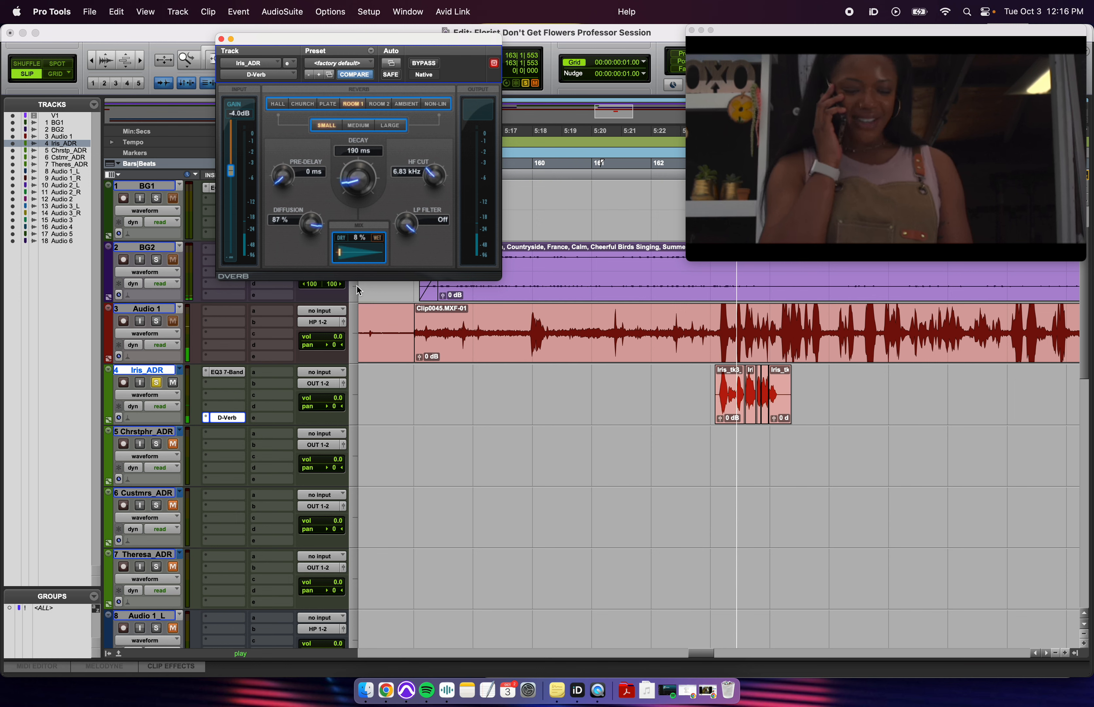
key("space")
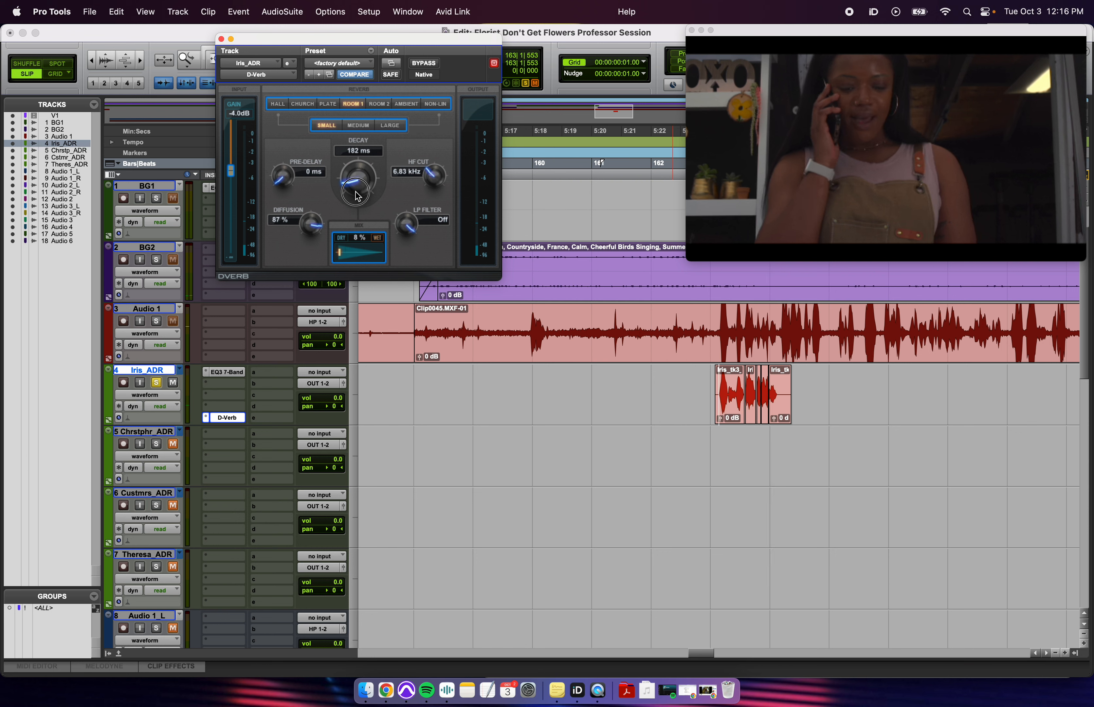
- Finalize the D-Verb at 174 ms decay and 7% mix, then close its window
left_click_drag(350, 196, 355, 215)
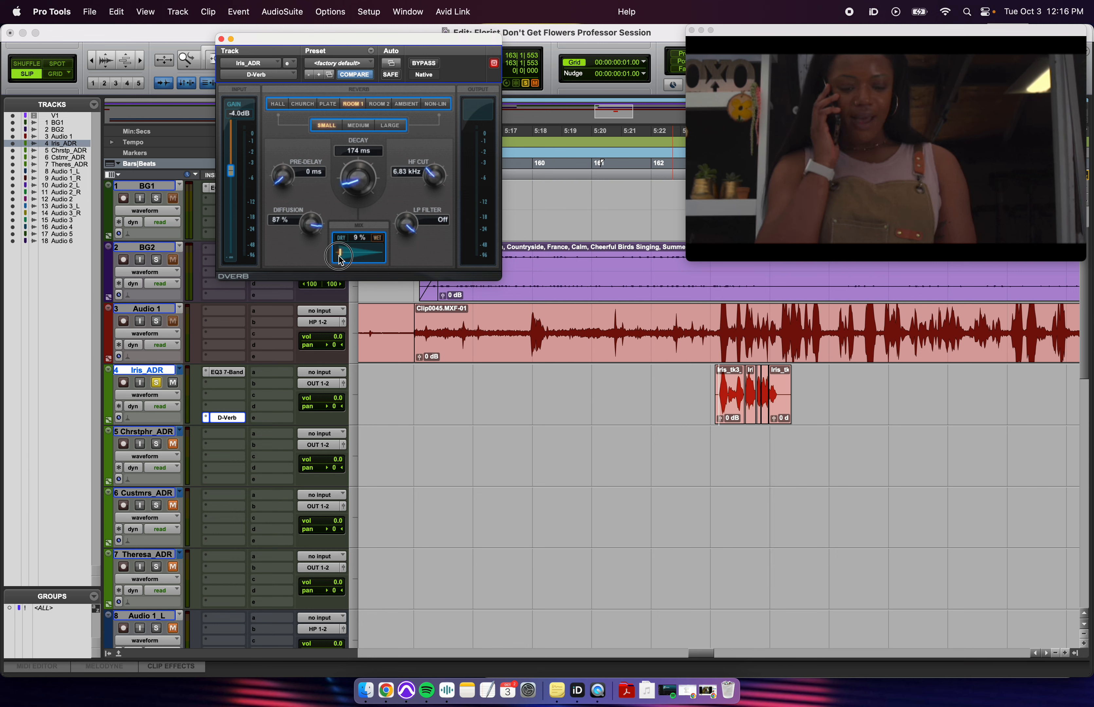
left_click_drag(340, 260, 339, 264)
key("space")
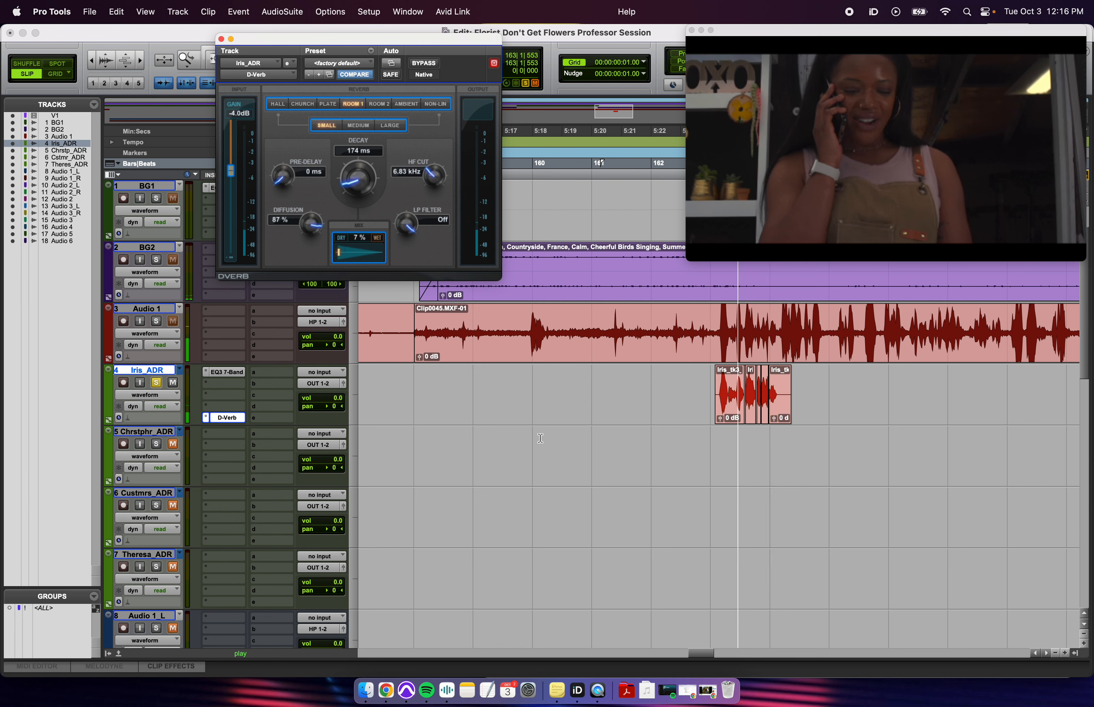
key("space")
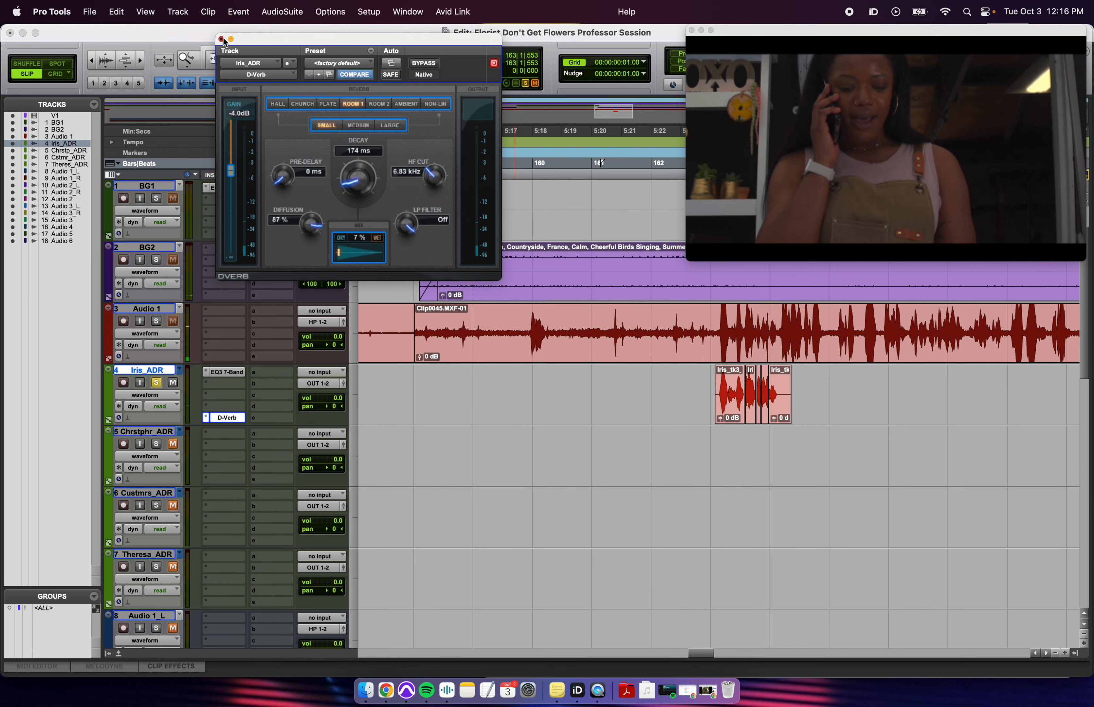
left_click(221, 39)
key("r")
key("r")
left_click(681, 384)
- Reopen the Iris_ADR D-Verb and audition the ADR section from 162|1|051
scroll(682, 391, "right", 5)
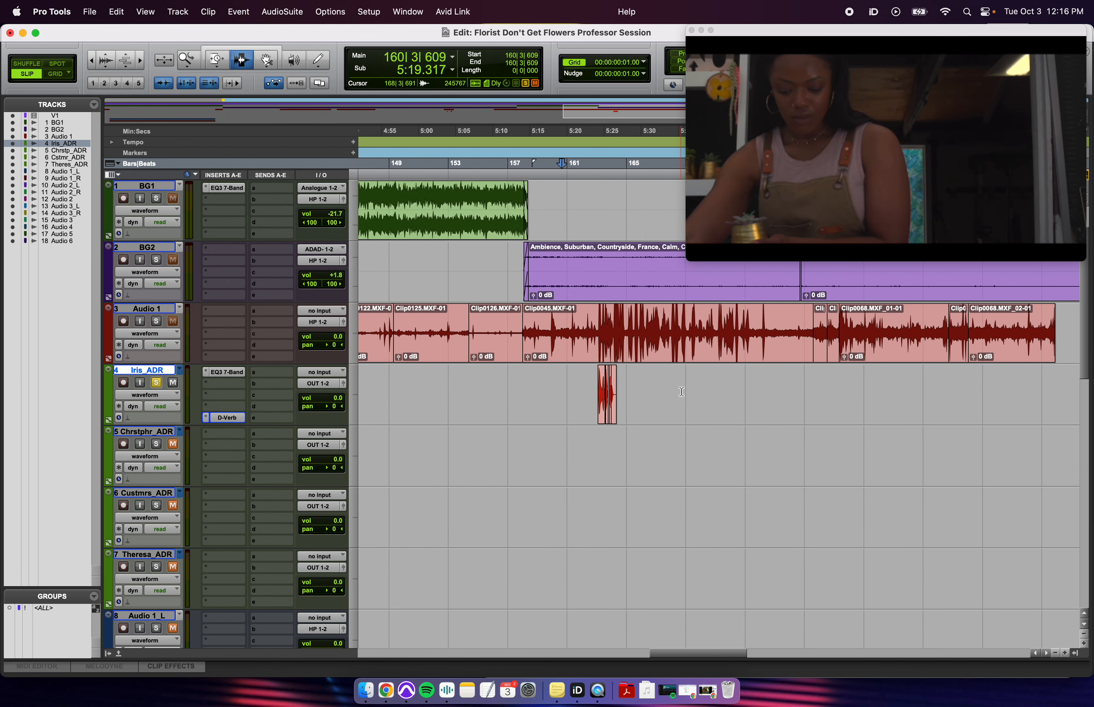
left_click(562, 398)
key("t")
key("t")
left_click(691, 397)
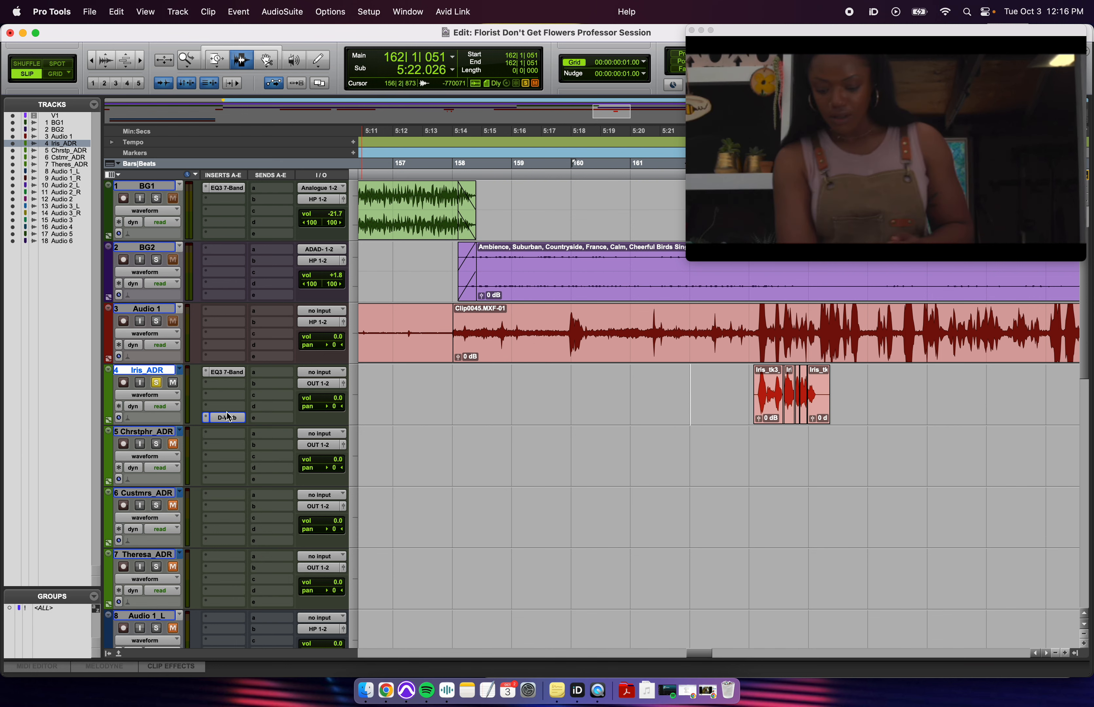
key("space")
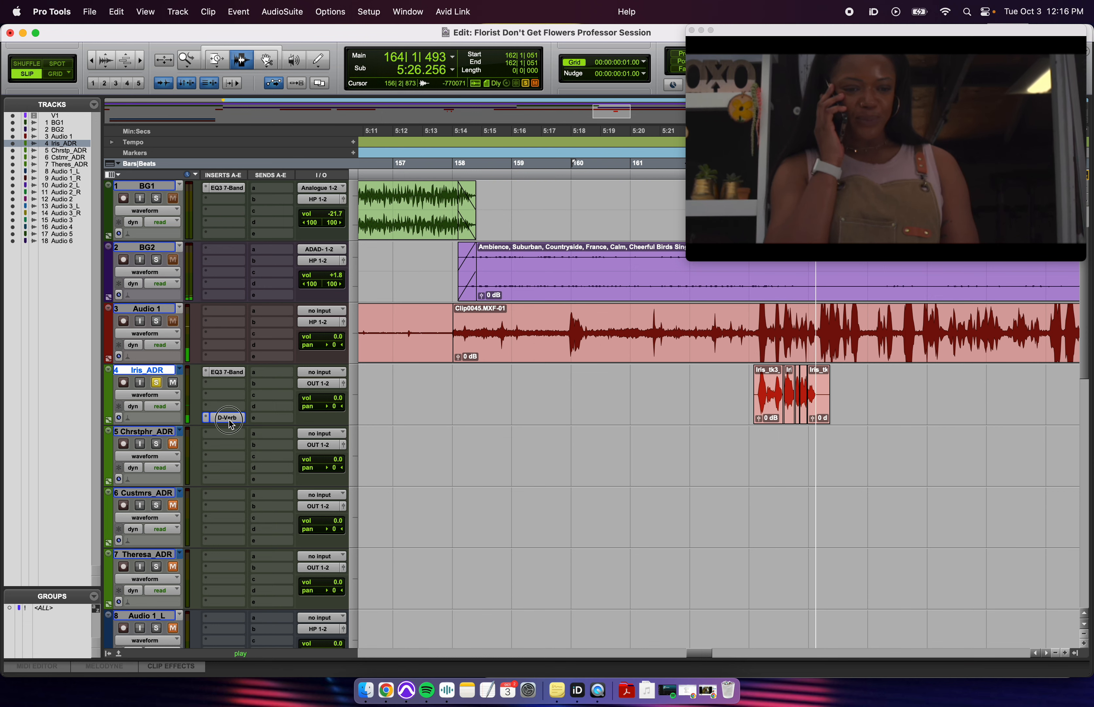
left_click(227, 420)
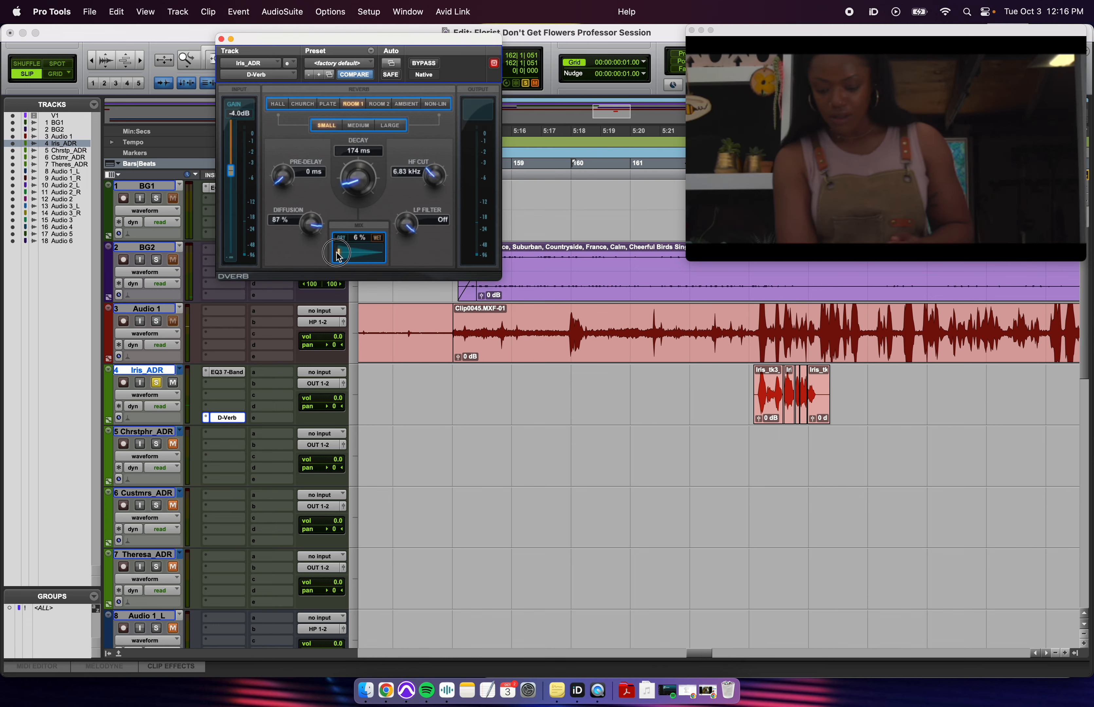
key("space")
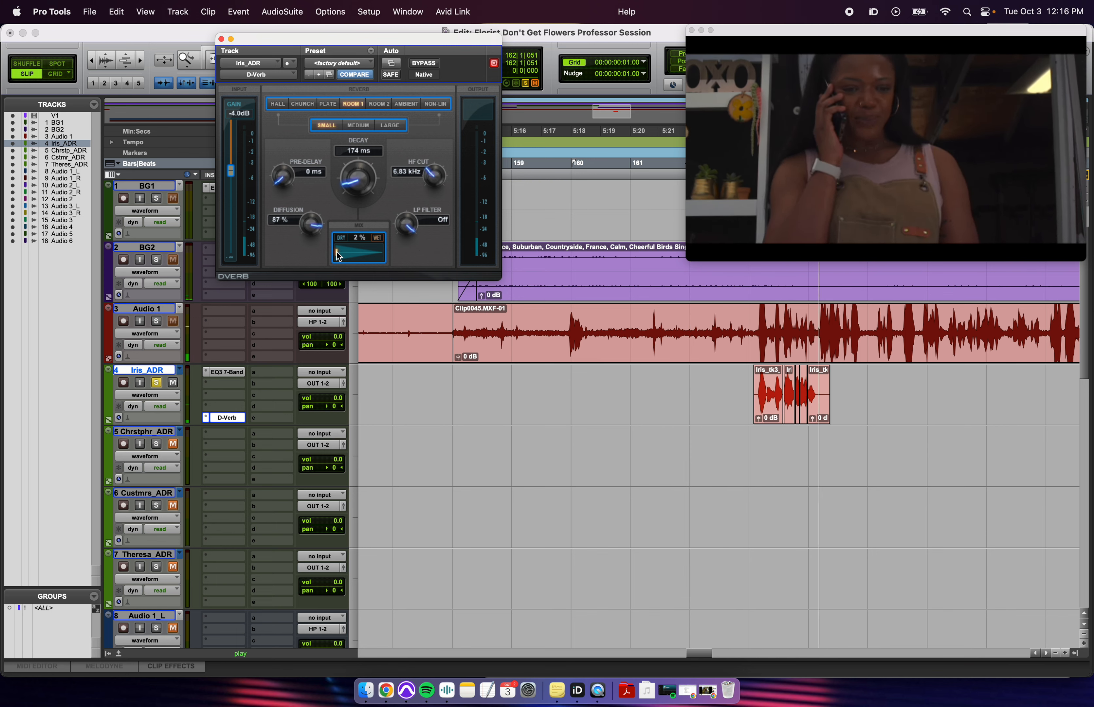
key("space")
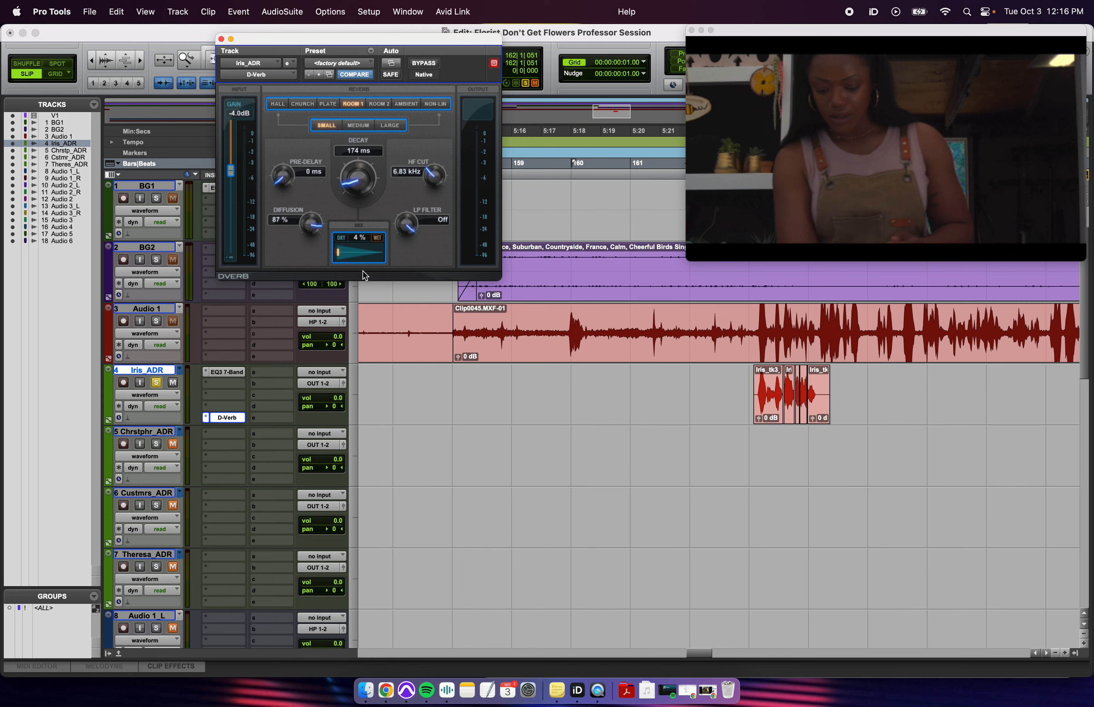
- Select Chrstphr_ADR, check the mixer, play back Iris's reverb line, and close the reverb settings
left_click(739, 402)
left_click_drag(397, 36, 526, 124)
left_click(780, 451)
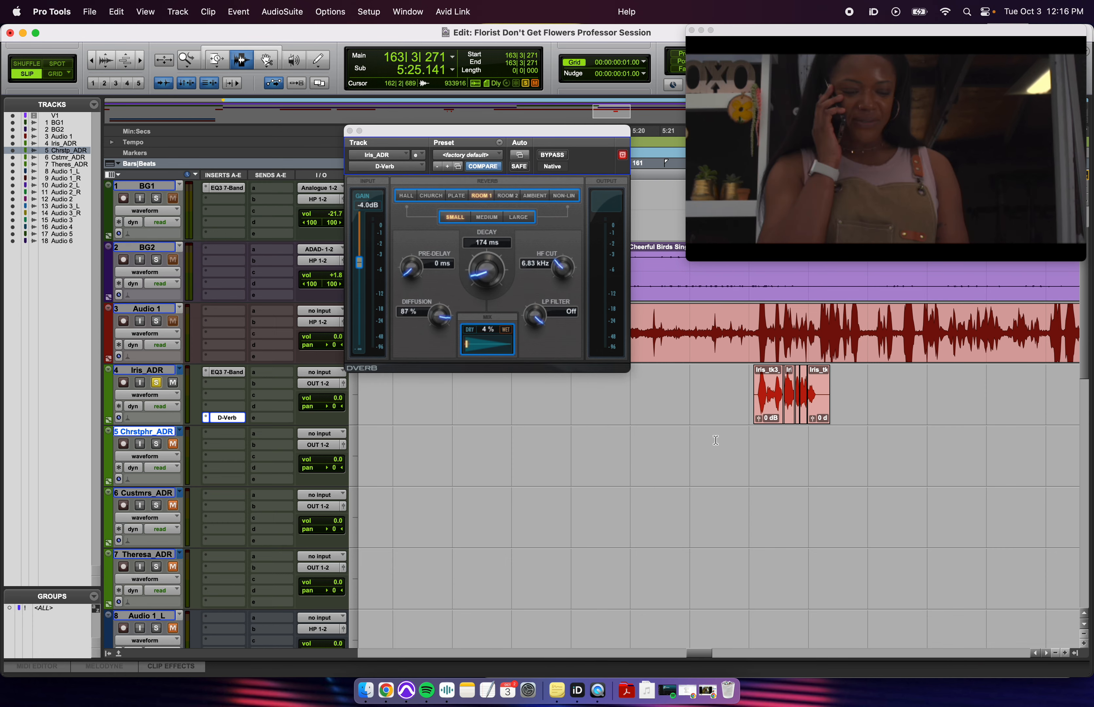
key("super+equal")
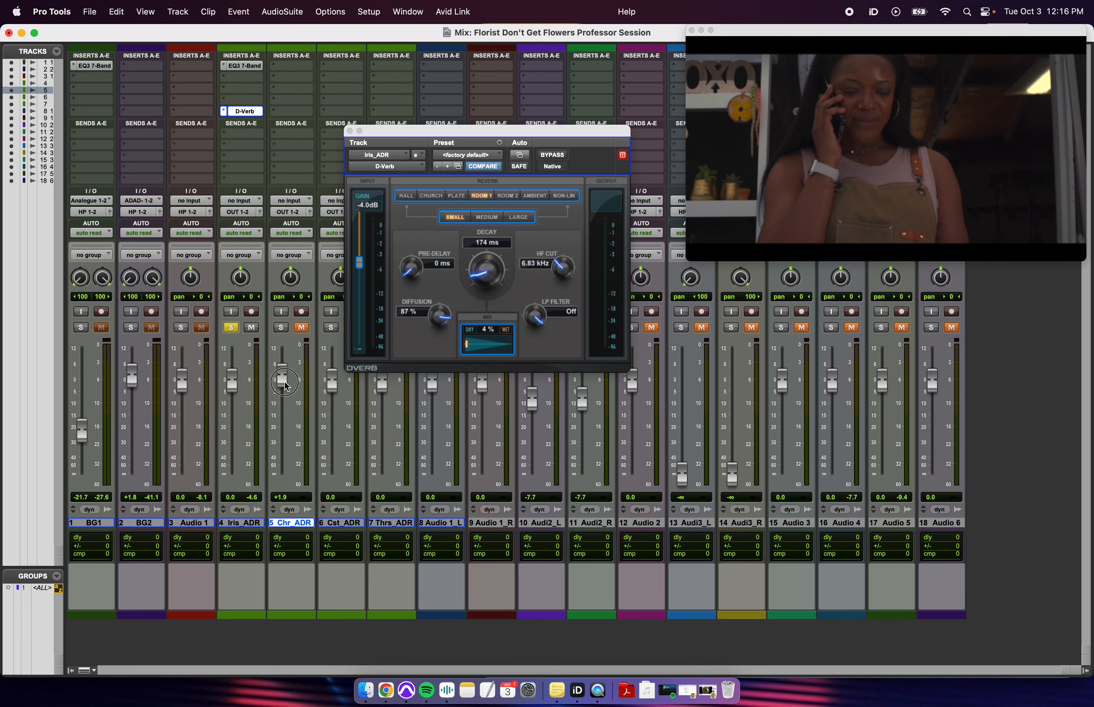
key("super+equal")
key("space")
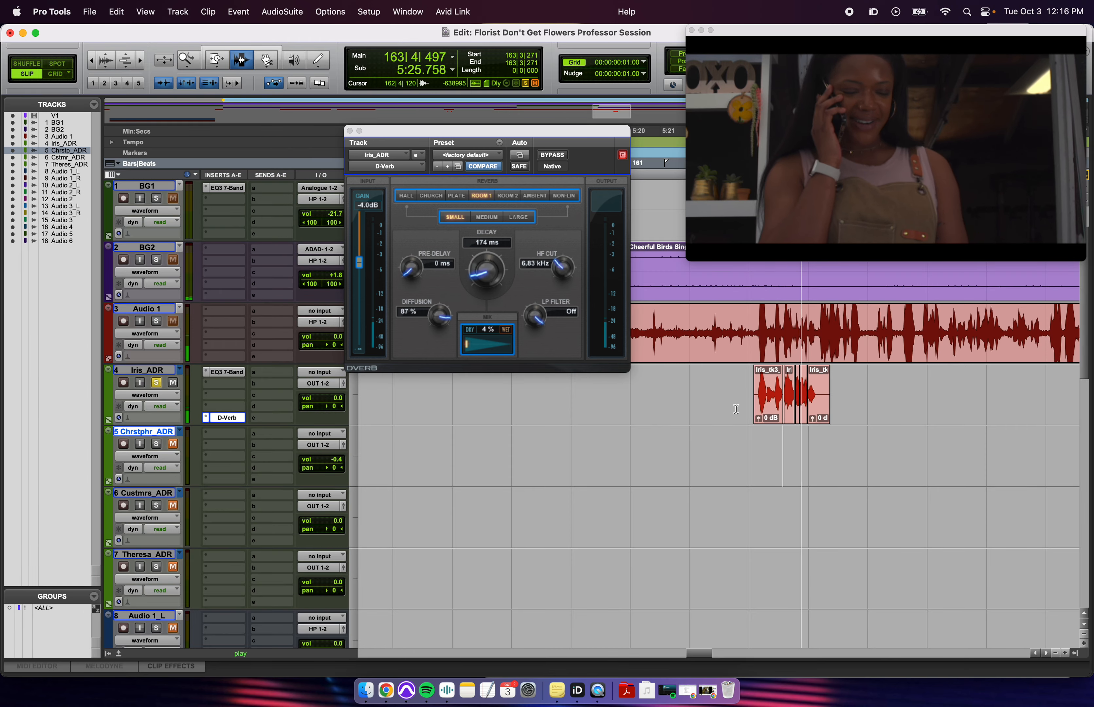
key("space")
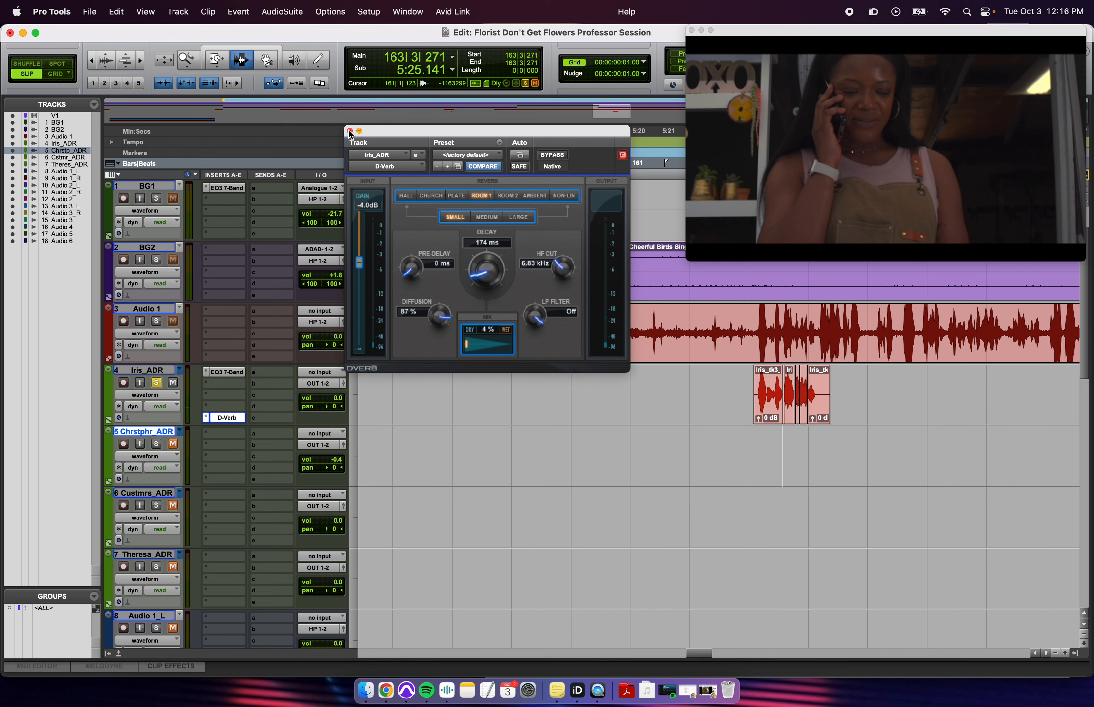
left_click(350, 131)
key("r")
scroll(522, 307, "right", 4)
- Zoom in on the ADR clips and select about 5:24.0–5:25.7 of production audio
left_click(582, 384)
key("t")
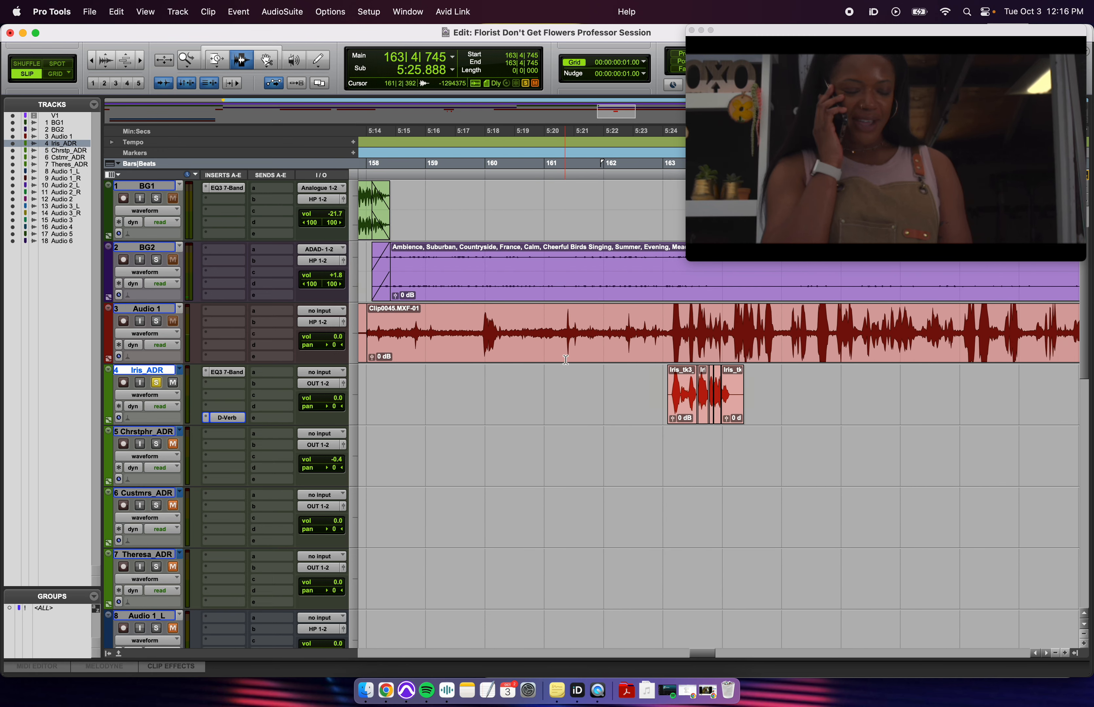
key("t")
left_click_drag(533, 330, 735, 331)
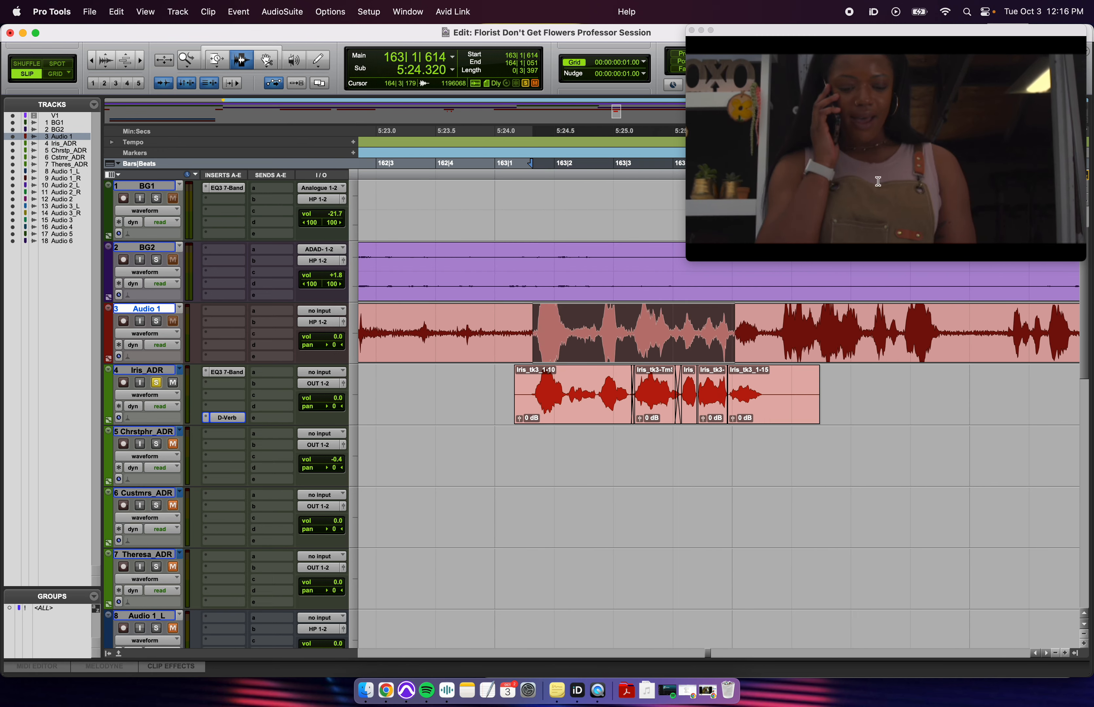
left_click_drag(871, 53, 851, 53)
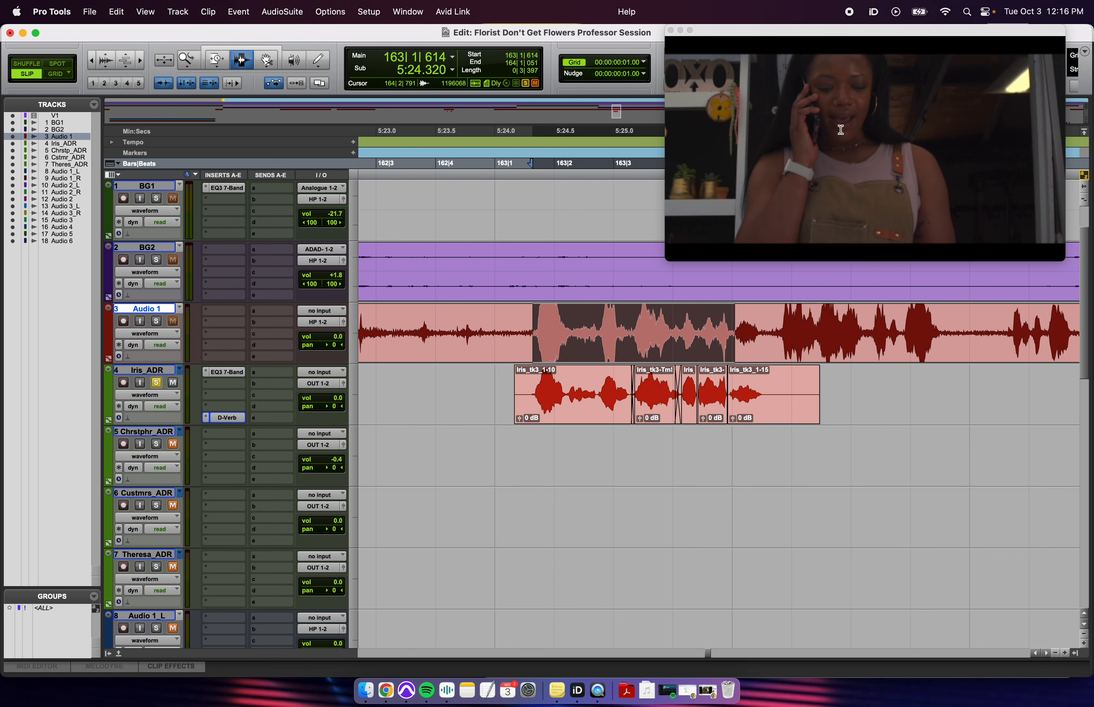
left_click(559, 356)
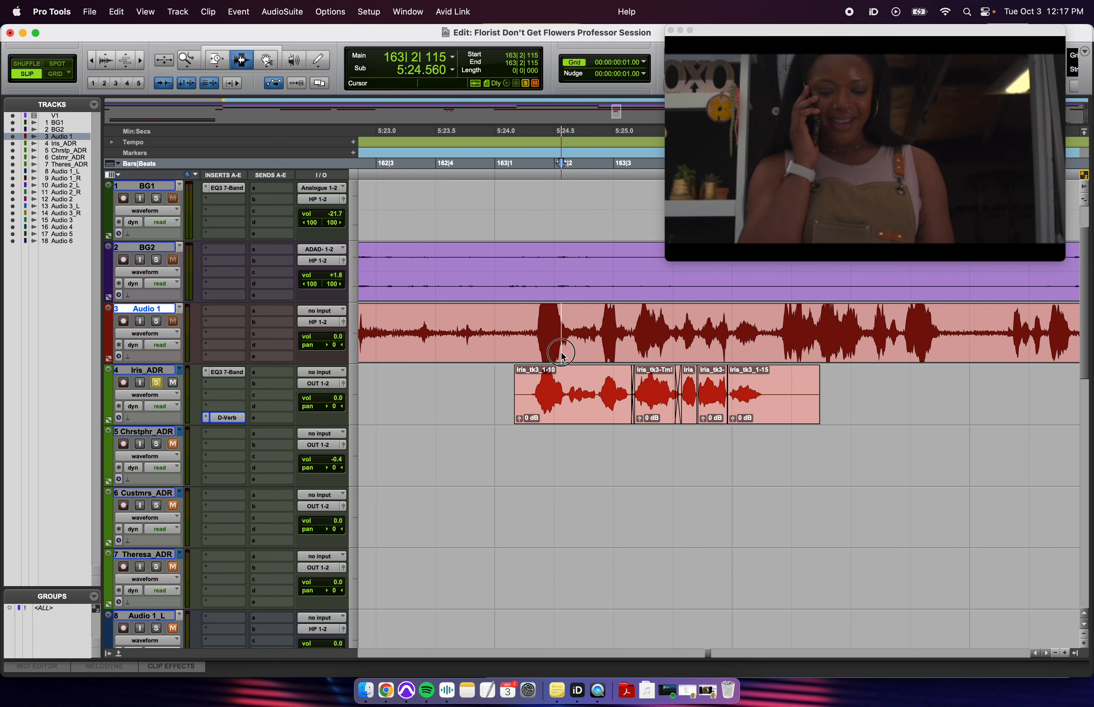
- Check the Iris_ADR EQ3 settings, then switch to the TCE Trim tool
left_click(225, 372)
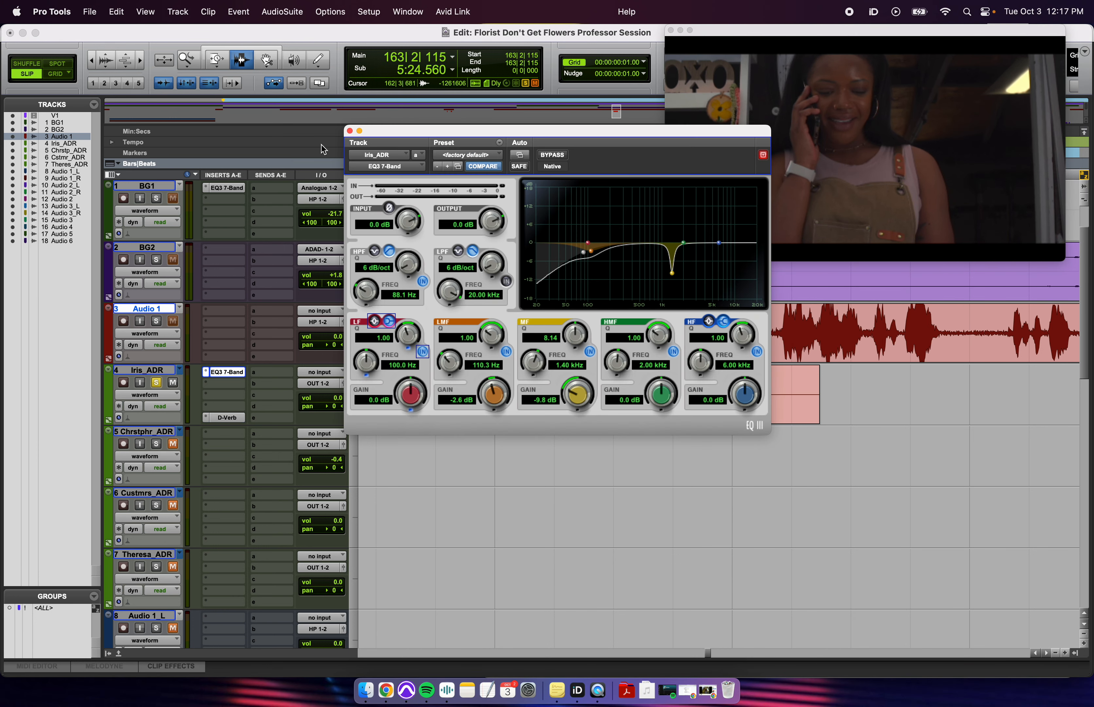
left_click(350, 132)
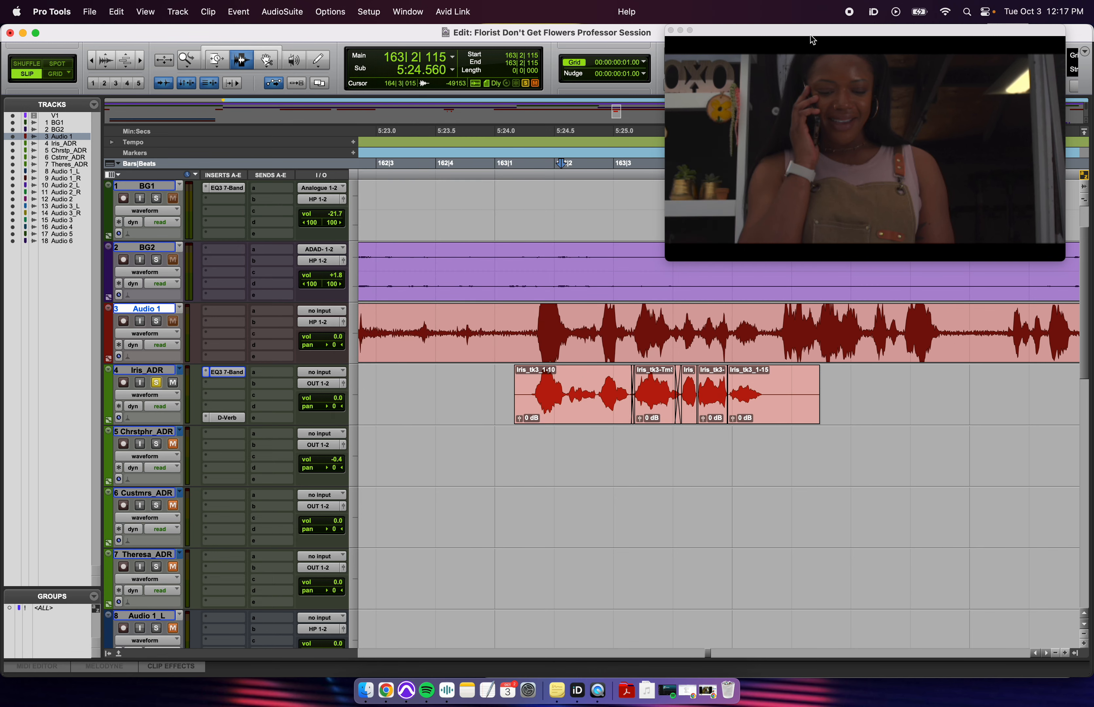
left_click_drag(813, 40, 787, 32)
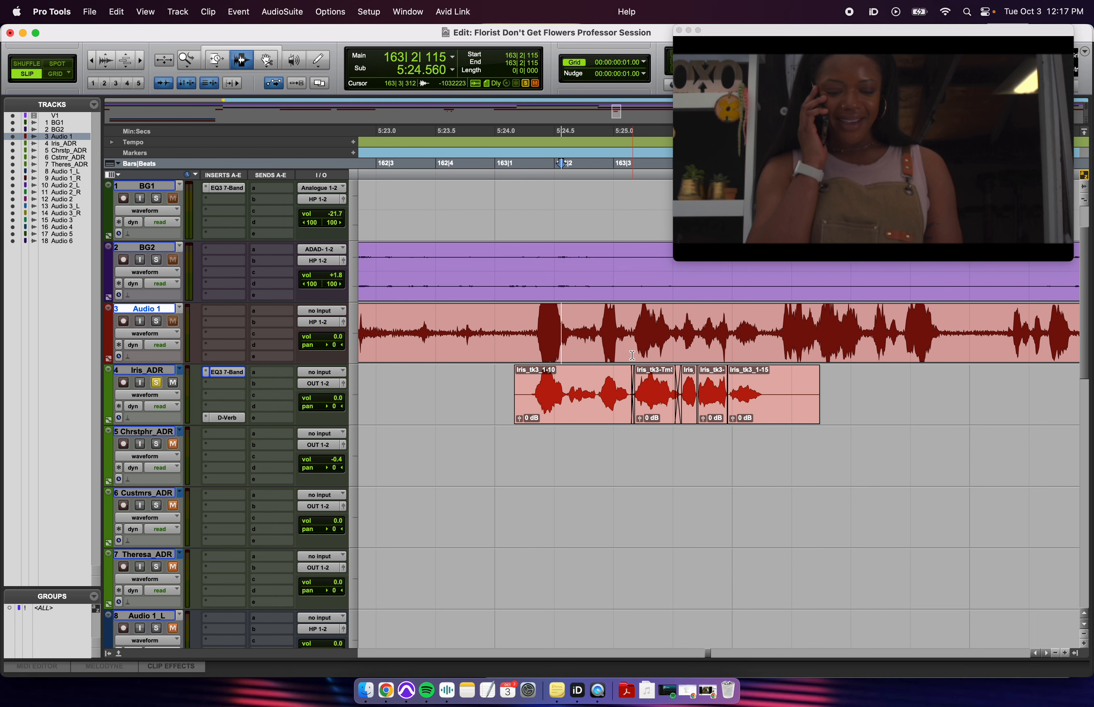
left_click(572, 374)
left_click(216, 61)
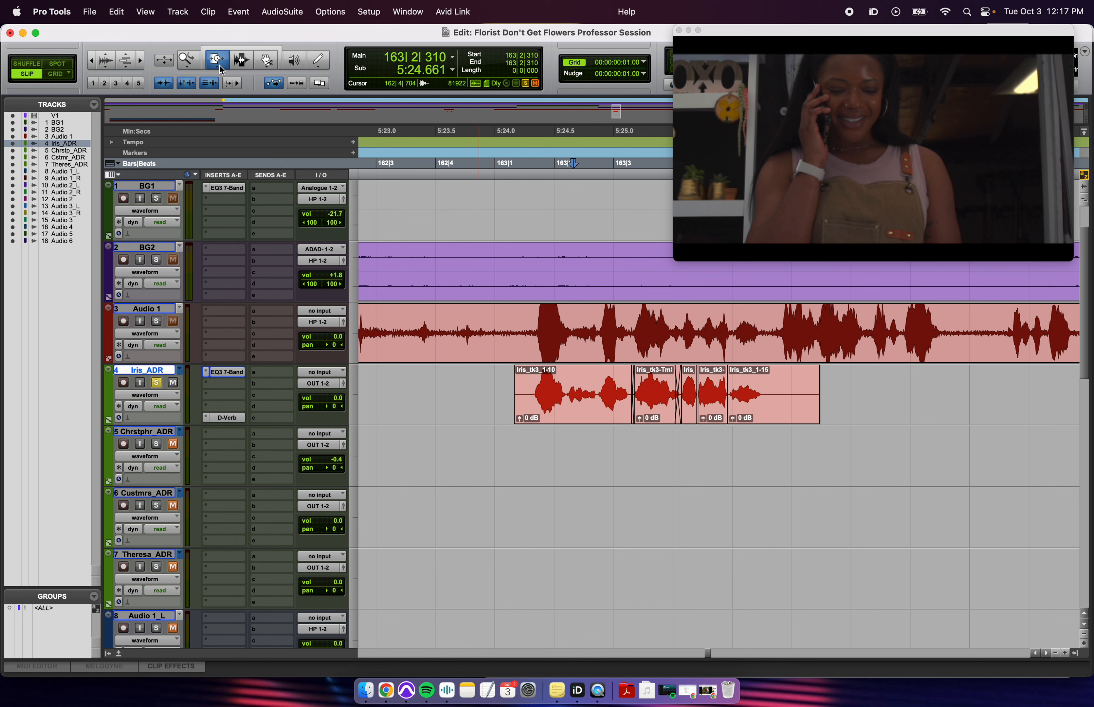
- Split Iris_tk3_1-10 at a cut point, creating Iris_tk3_1-17
left_click(221, 70)
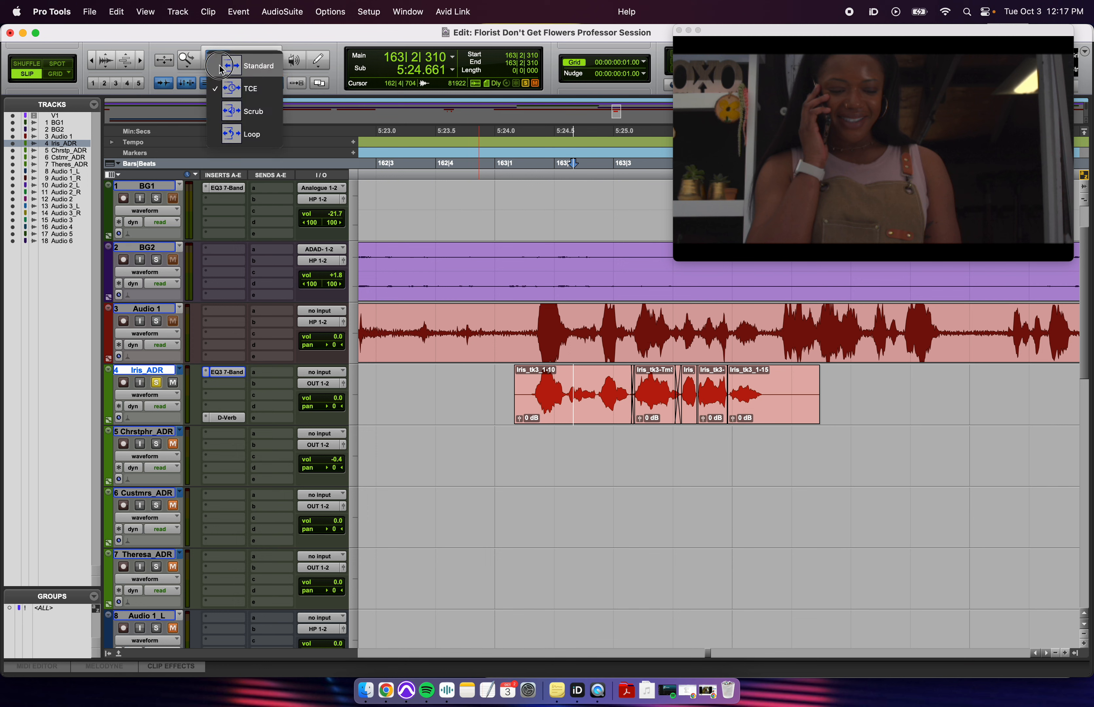
left_click(259, 94)
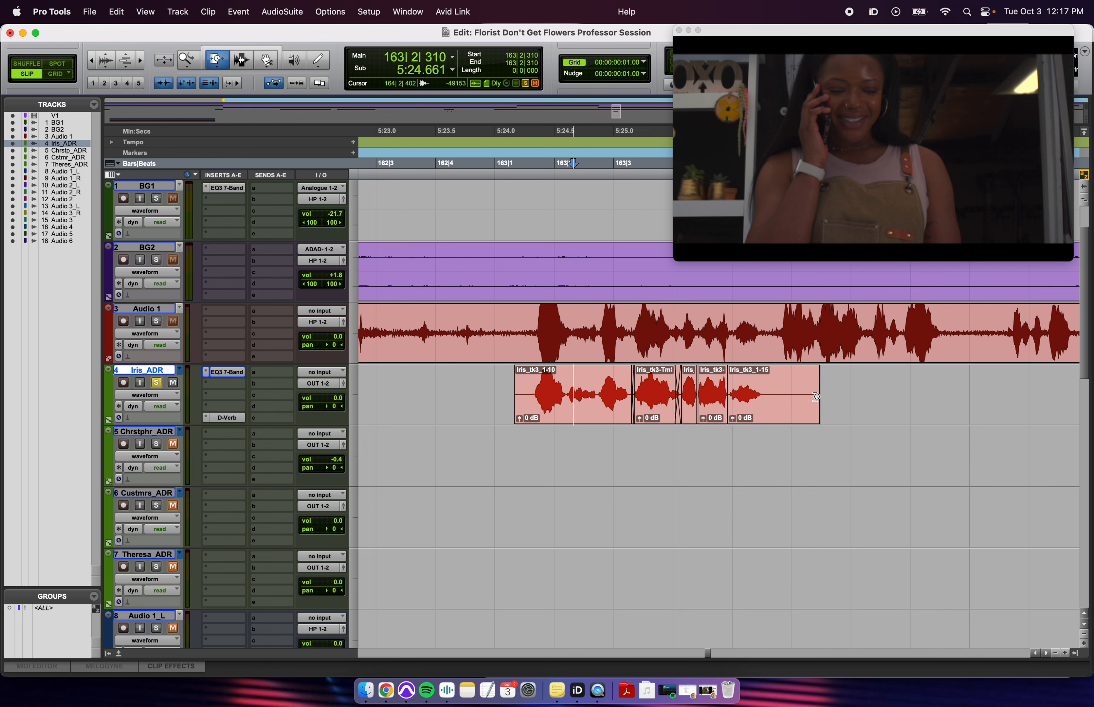
key("F7")
left_click(532, 390)
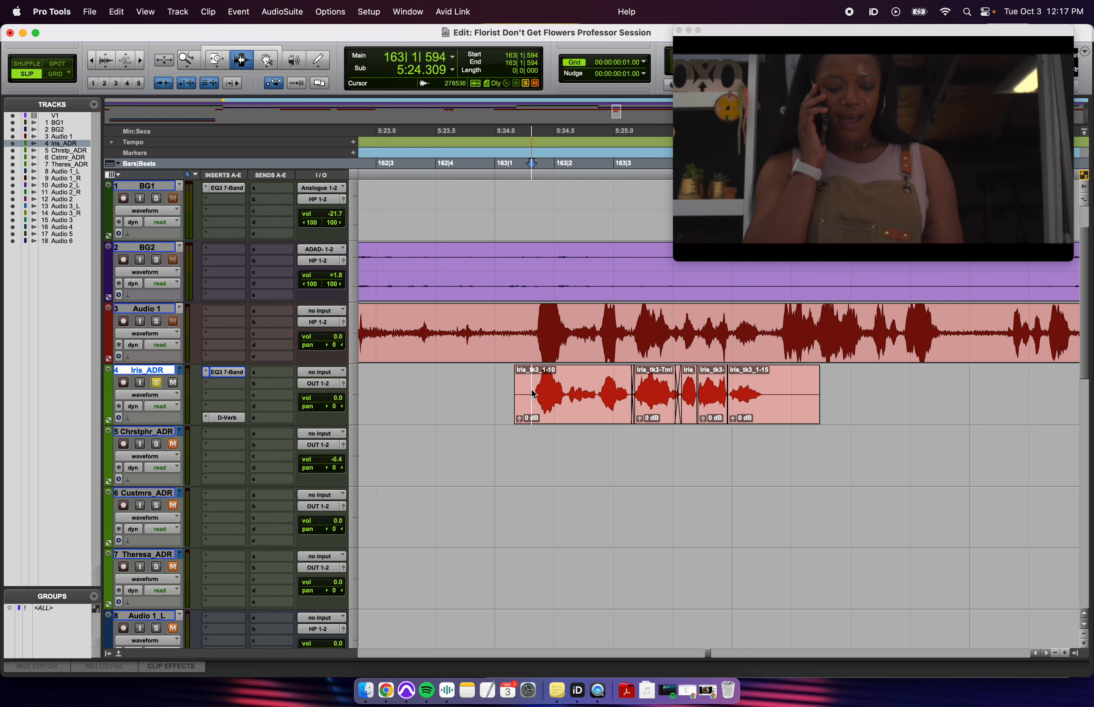
key("b")
- Attempt a TCE compression on the end of Iris_tk3_1-17 and dismiss the resulting error
key("F6")
left_click_drag(624, 401, 577, 414)
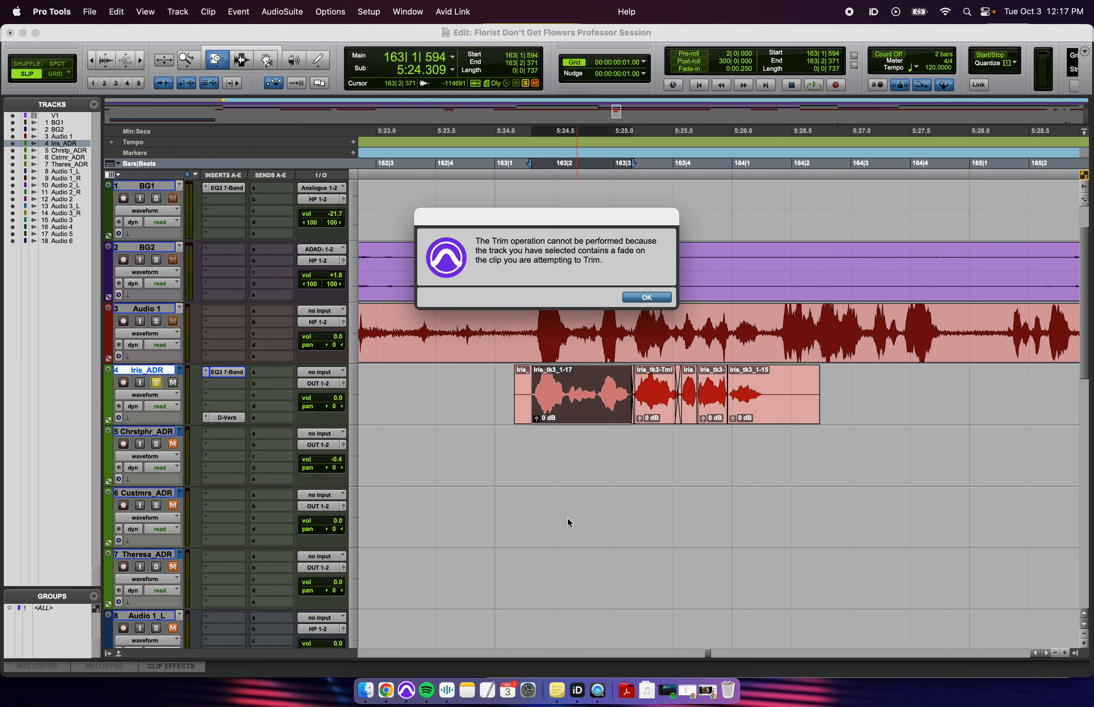
left_click(667, 300)
key("F7")
- Inspect the split, selecting the short Iris_tk3_1 head and the Iris_tk3_1-17 clip
left_click(528, 404)
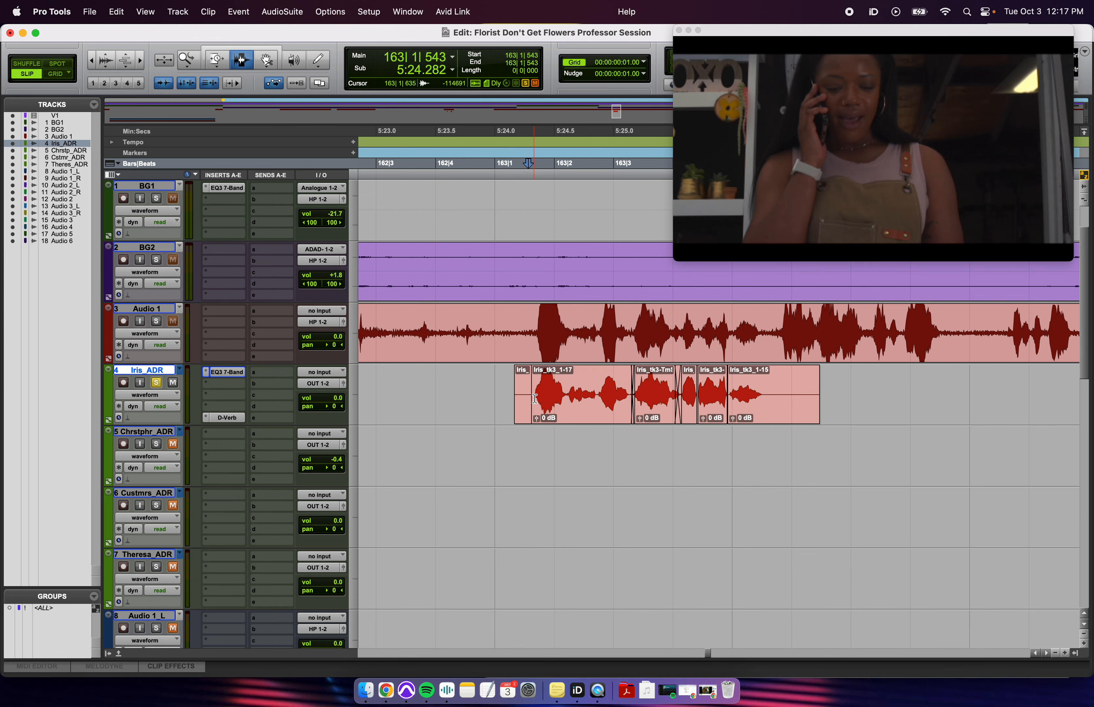
key("t")
key("t")
left_click(758, 399)
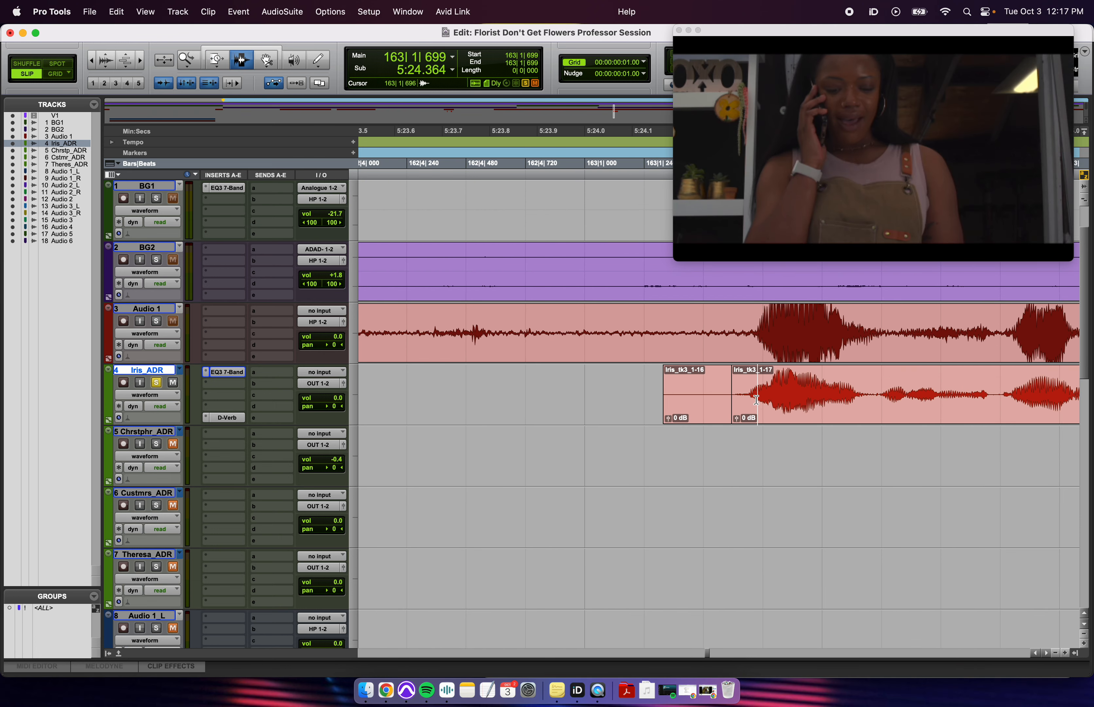
key("r")
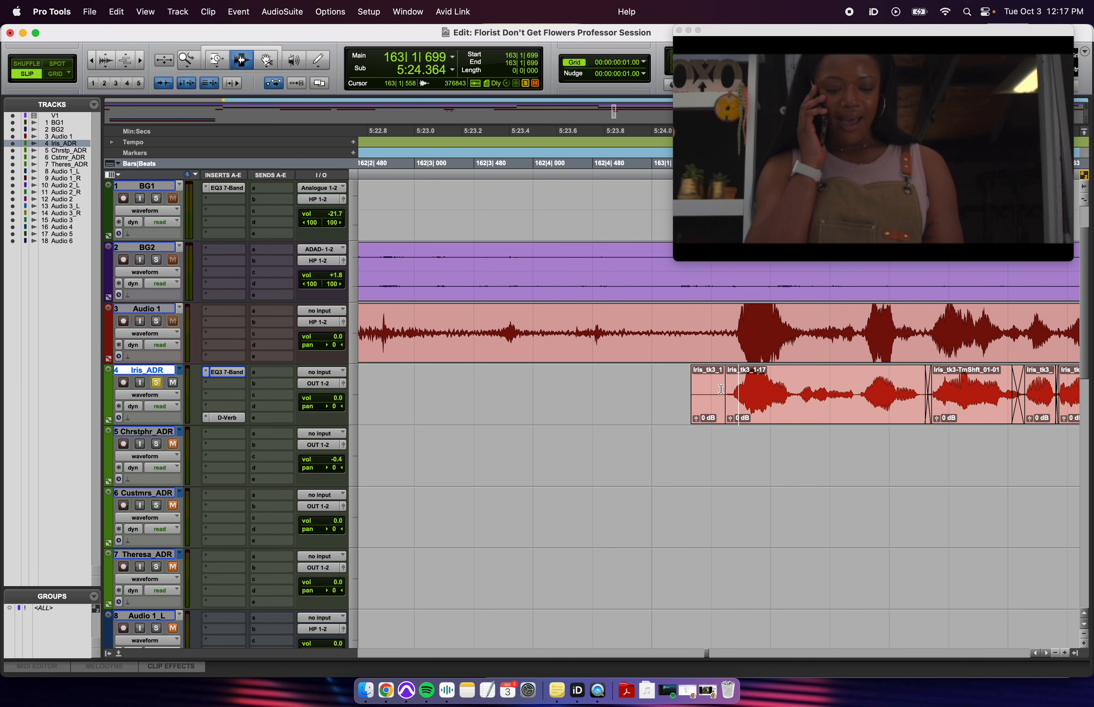
double_click(705, 391)
double_click(787, 413)
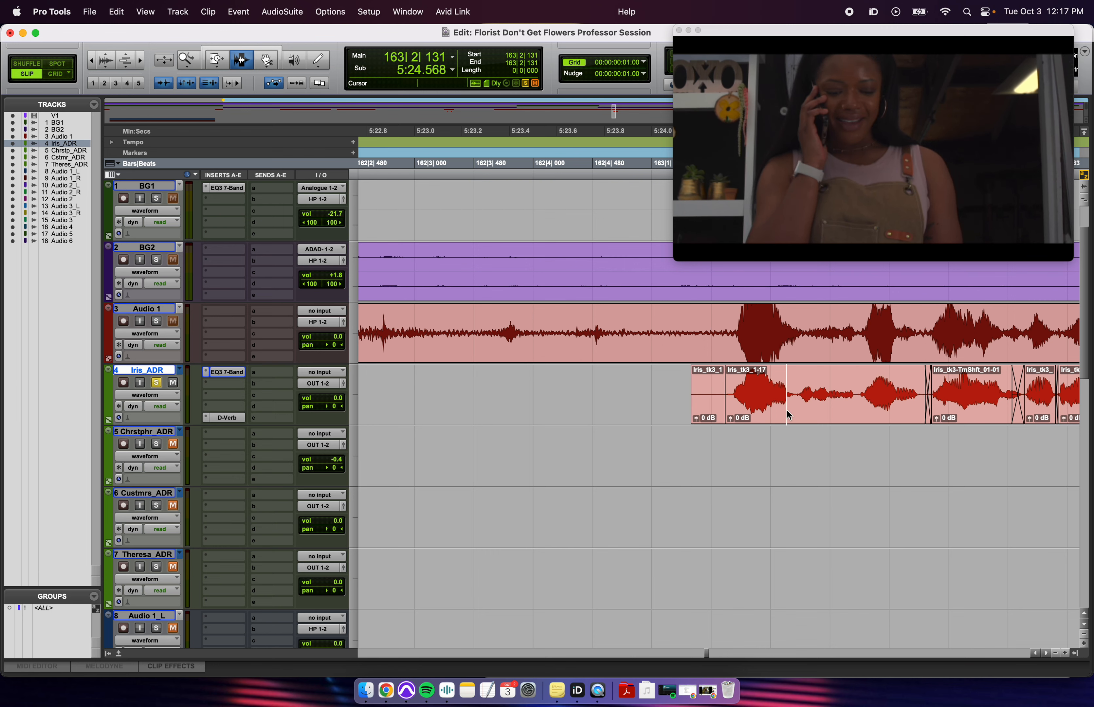
key("r")
left_click(787, 412)
- TCE-trim the start of the Audio 1 production clip, creating Clip0045.MXF-TmShft_01
scroll(787, 413, "right", 3)
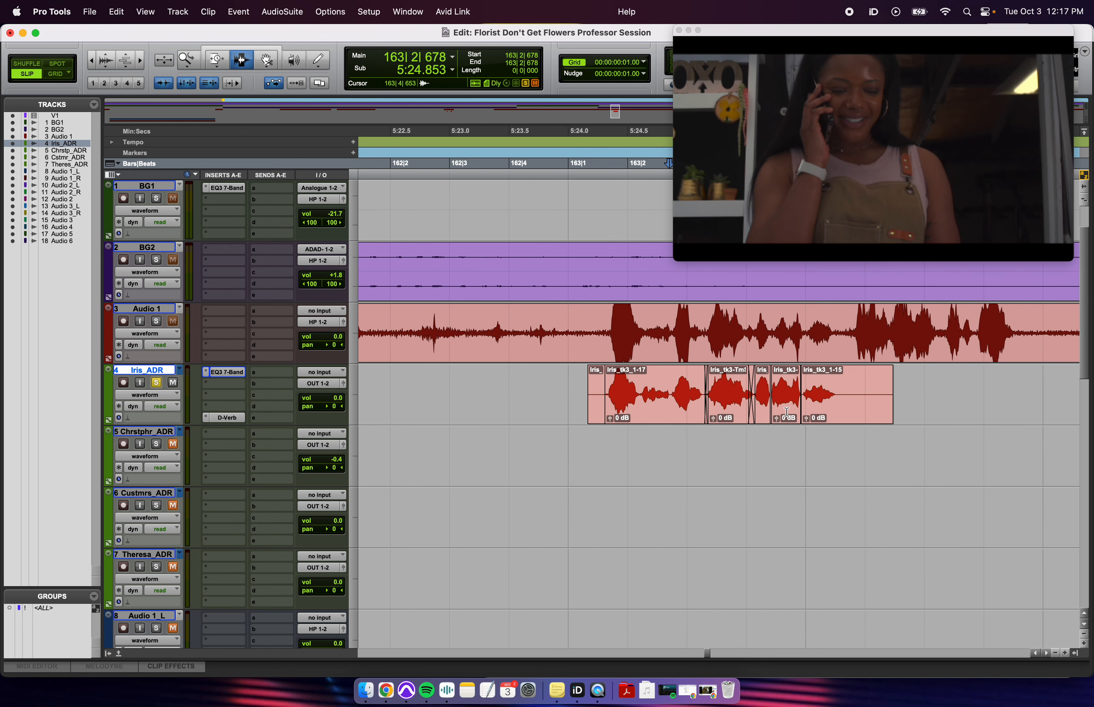
left_click(682, 395)
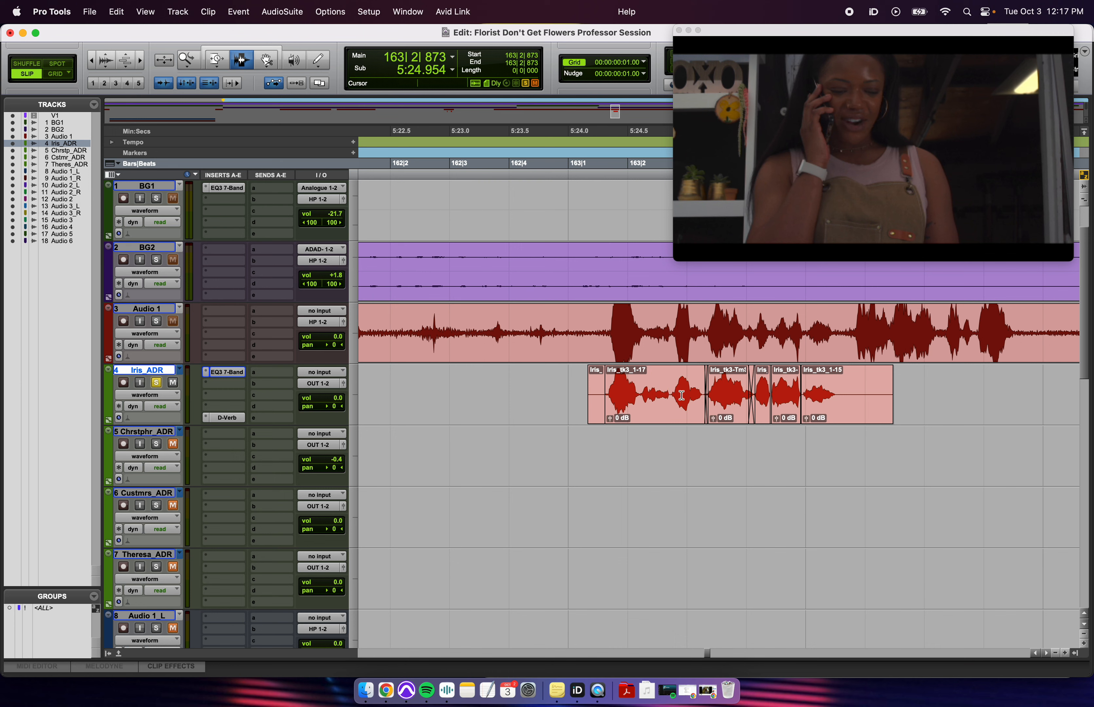
left_click(219, 61)
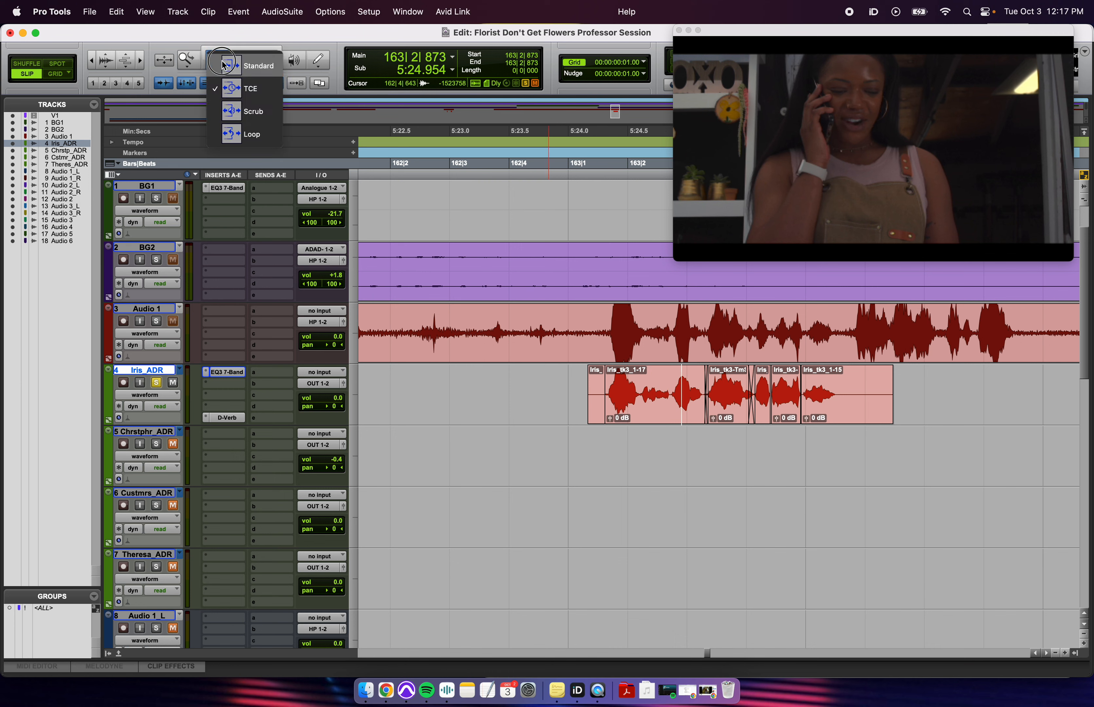
left_click(674, 321)
left_click(678, 322)
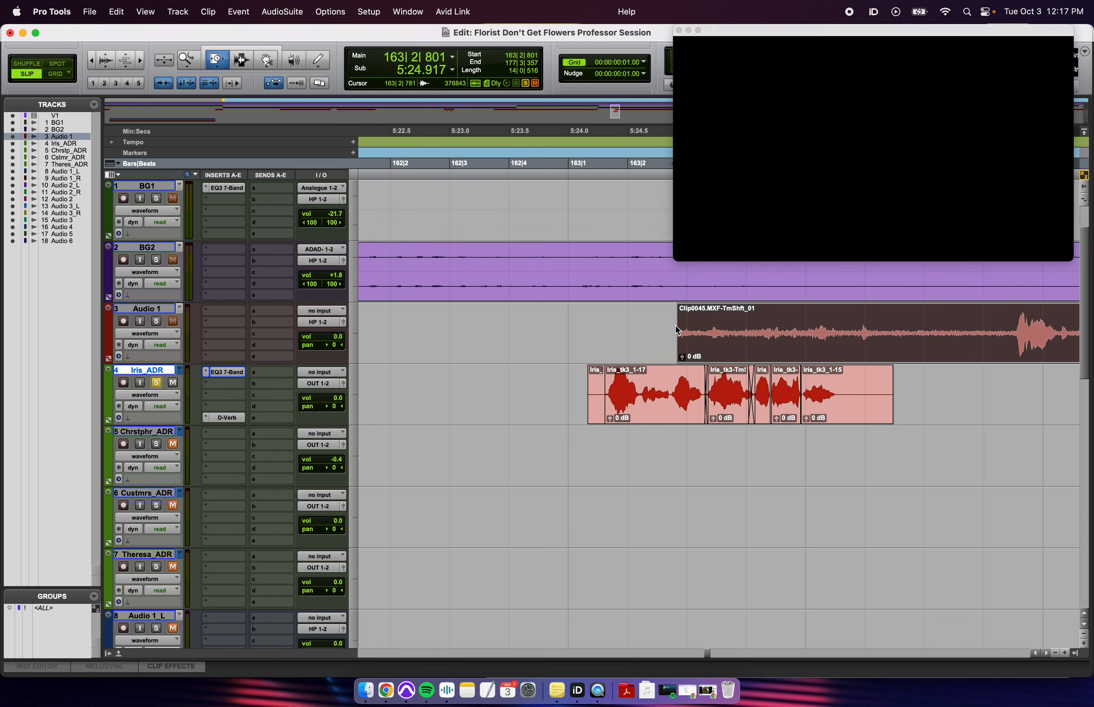
- Undo the time-stretch to restore the production clip Clip0045.MXF-01
key("super+z")
key("F7")
left_click(682, 349)
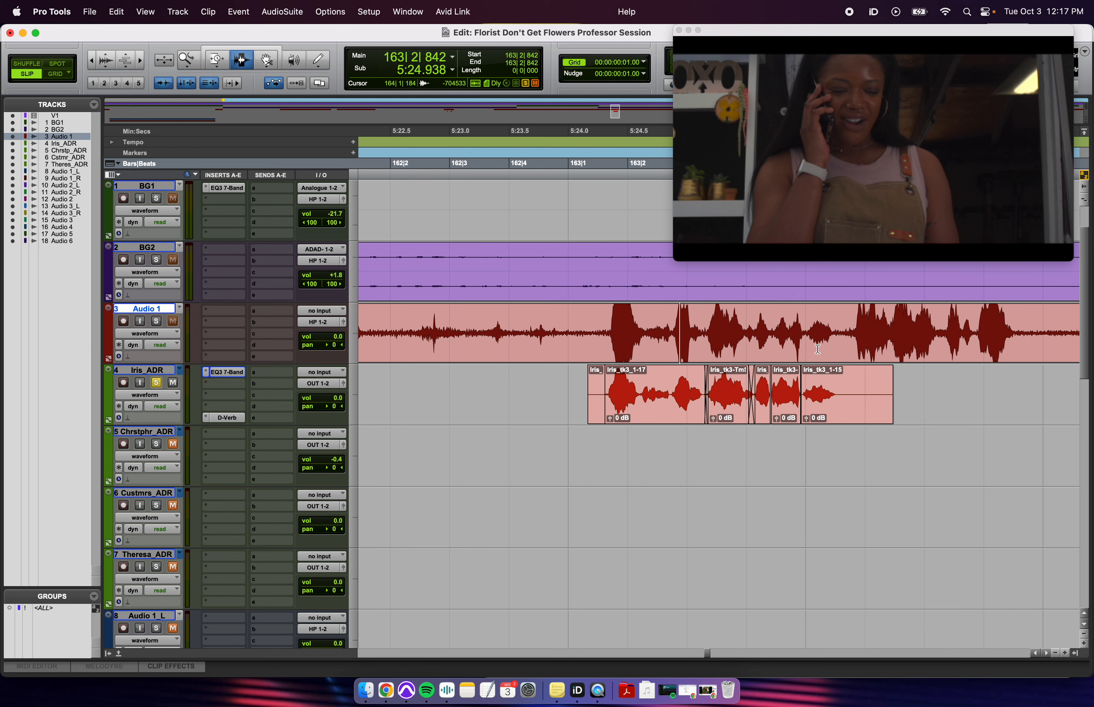
- Zoom out to see the scene and move the video window to the centre-left
key("r")
key("r")
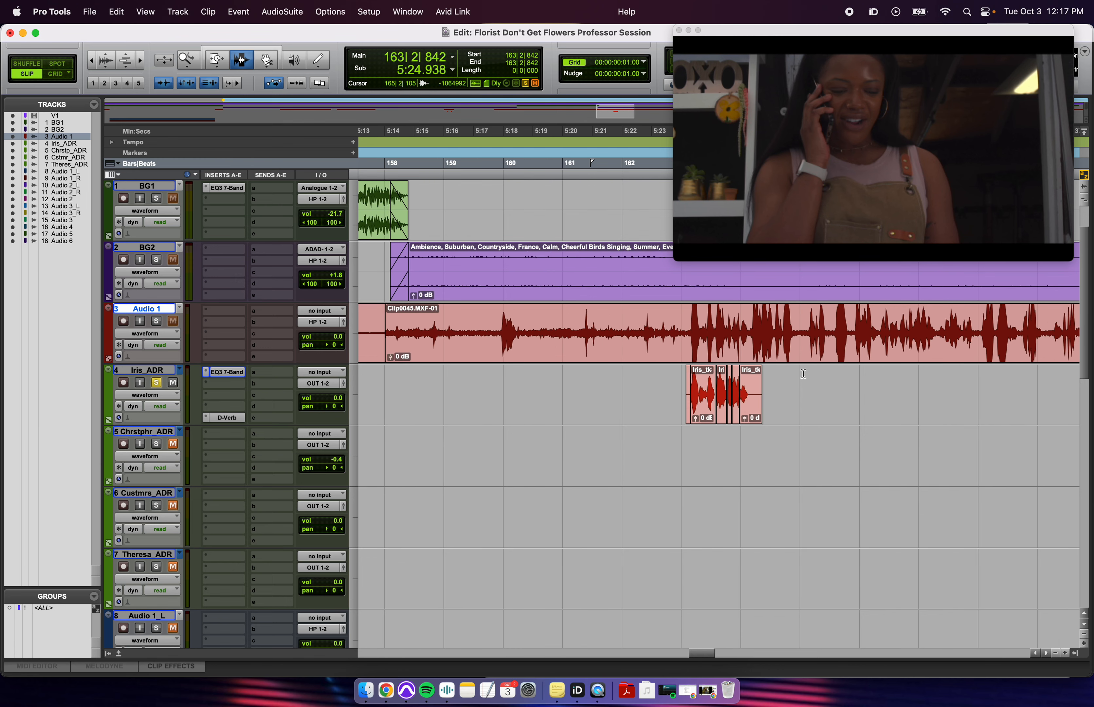
left_click(751, 384)
key("r")
key("r")
key("r")
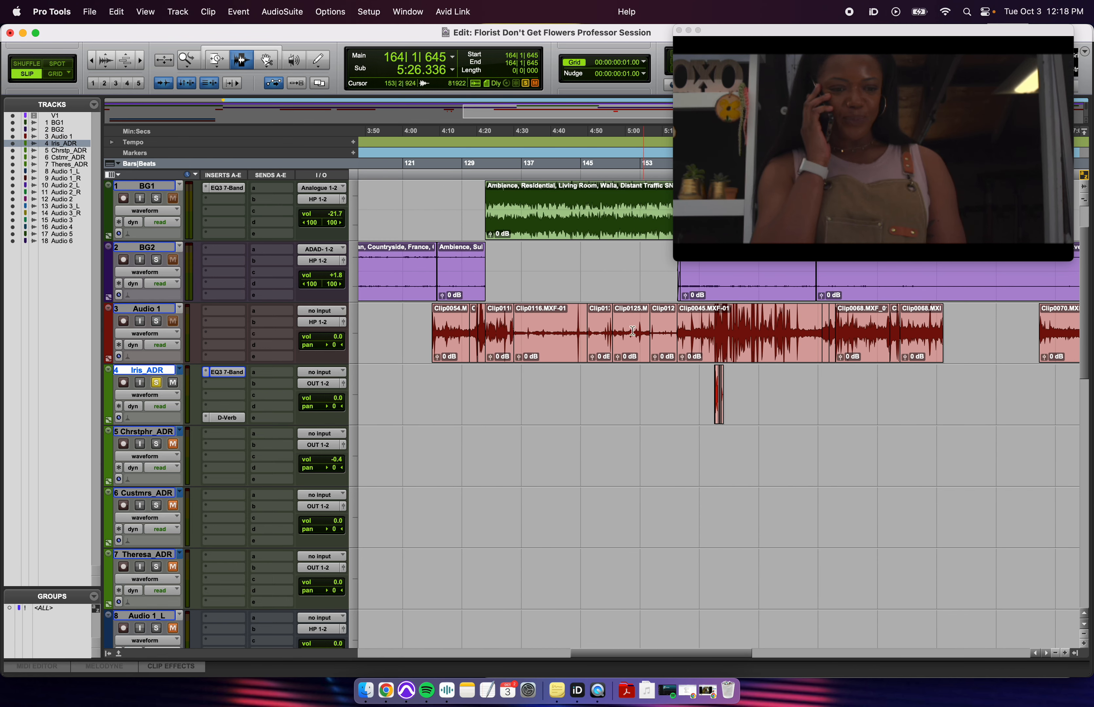
left_click_drag(858, 32, 657, 90)
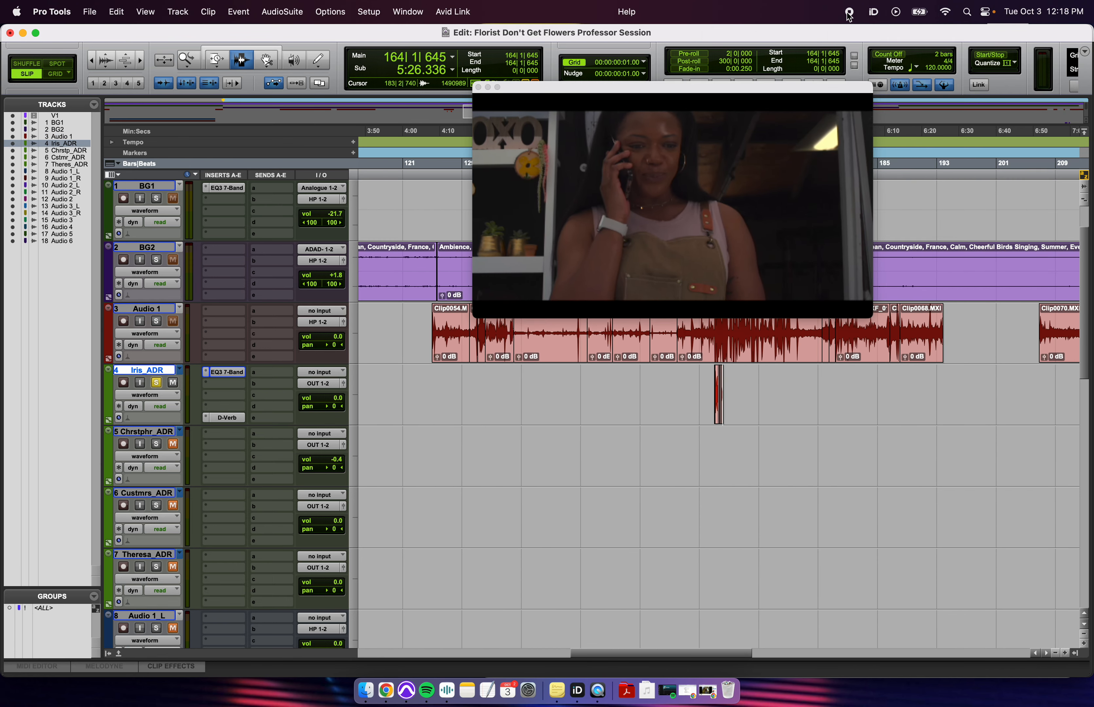